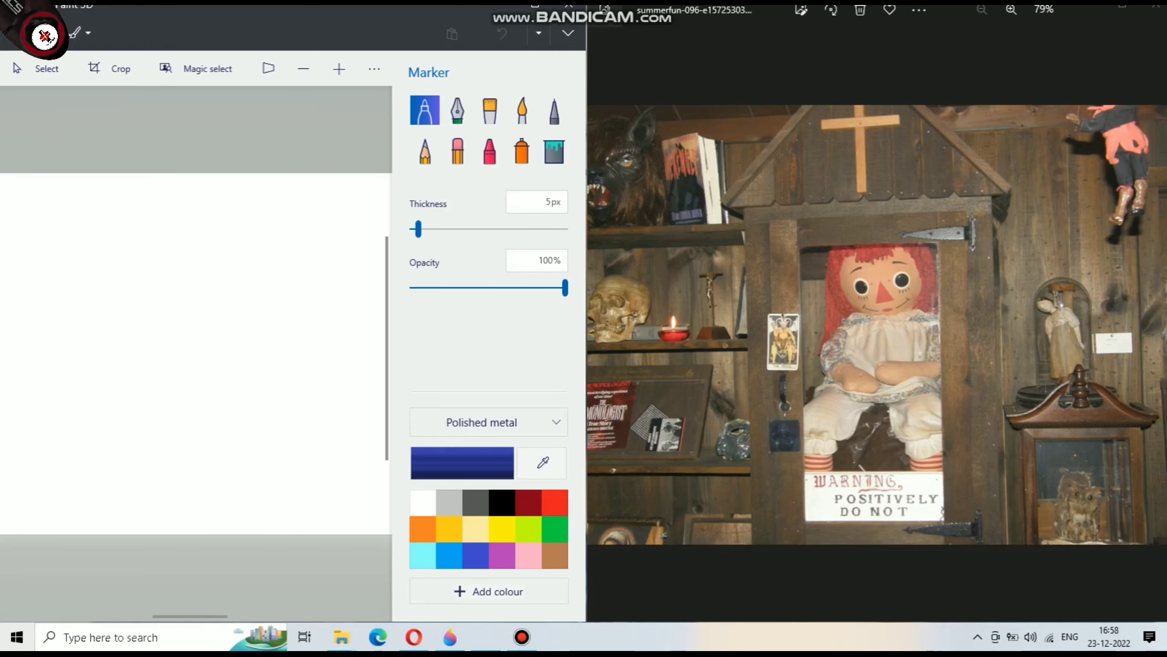
Confirm the peach colour and set the Watercolour brush to 100% opacity
{"action": "key", "text": "ctrl+plus"}
{"action": "key", "text": "ctrl+plus"}
{"action": "key", "text": "ctrl+plus"}
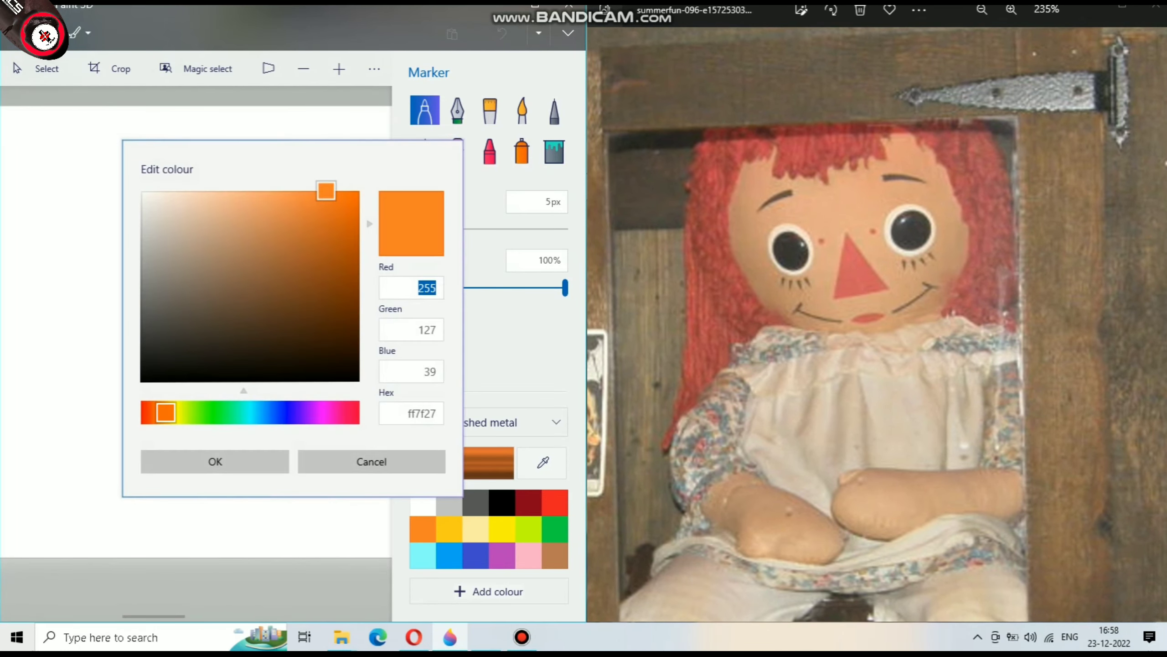
{"action": "left_click", "coordinate": [215, 461]}
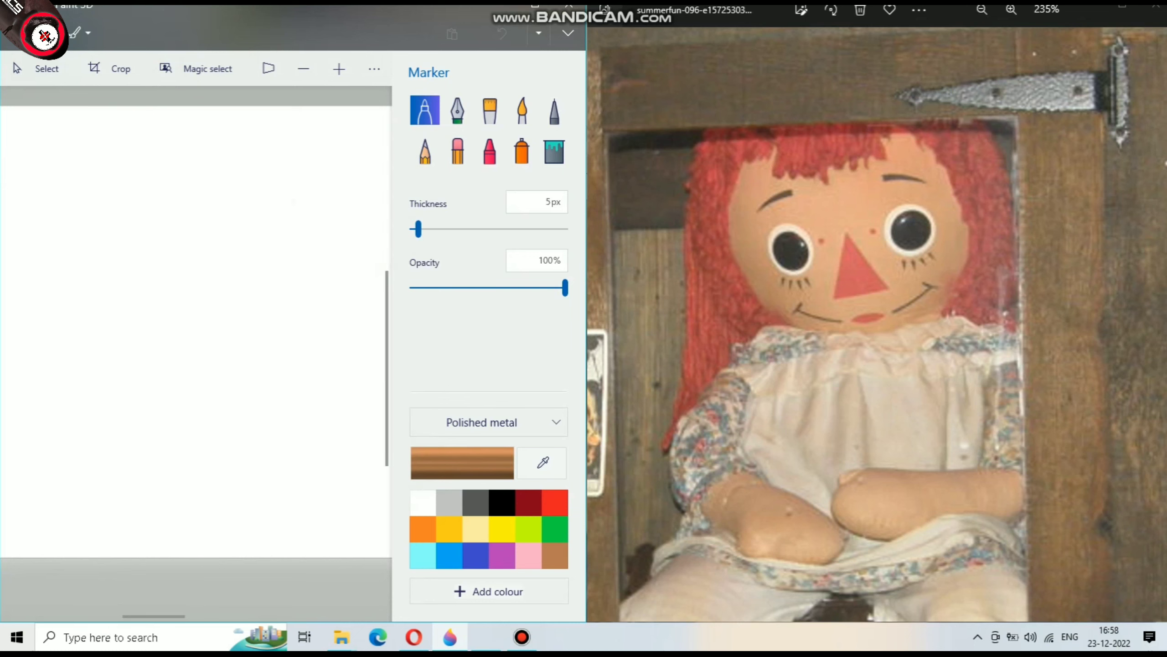
{"action": "left_click", "coordinate": [522, 110]}
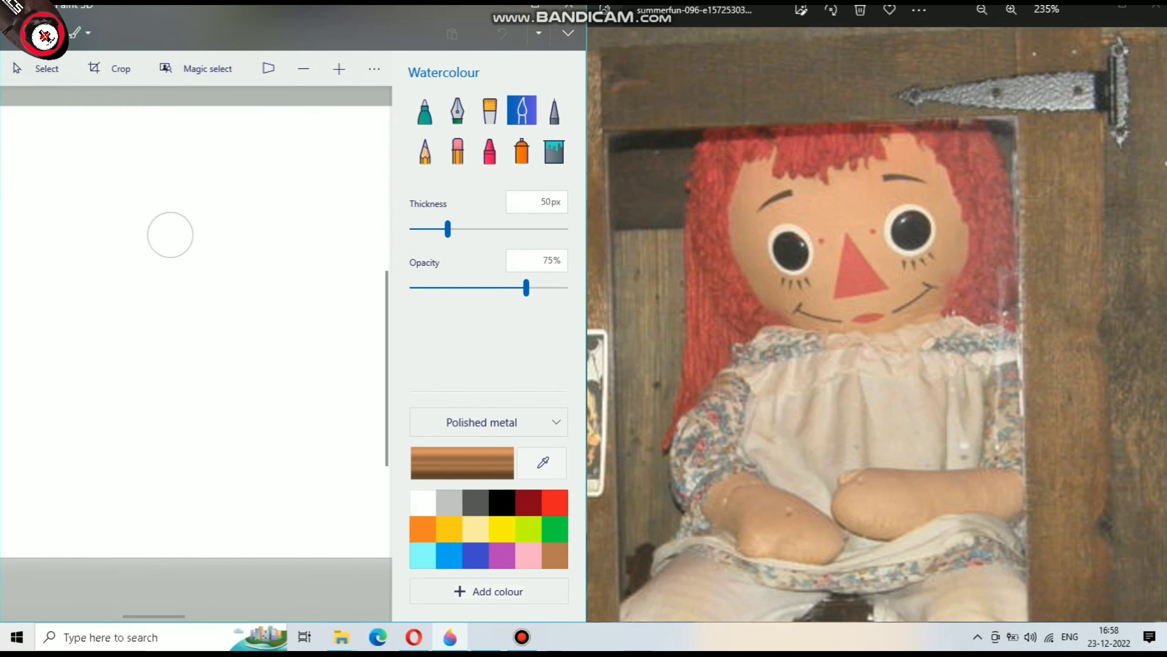
{"action": "left_click_drag", "start_coordinate": [526, 288], "coordinate": [566, 287]}
{"action": "scroll", "coordinate": [136, 240], "scroll_direction": "up", "scroll_amount": 1}
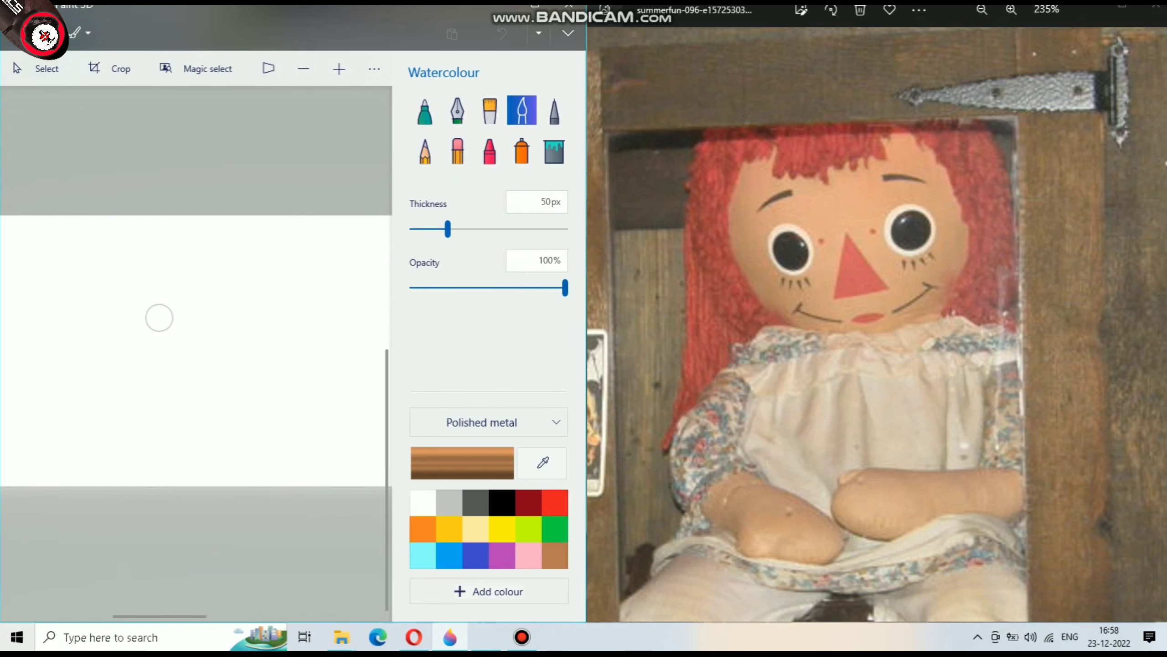
Paint a large solid peach watercolour blob on the canvas as the face
{"action": "left_click", "coordinate": [141, 301]}
{"action": "mouse_move", "coordinate": [141, 301]}
{"action": "left_mouse_down"}
{"action": "mouse_move", "coordinate": [147, 268]}
{"action": "mouse_move", "coordinate": [249, 380]}
{"action": "mouse_move", "coordinate": [338, 287]}
{"action": "mouse_move", "coordinate": [267, 258]}
{"action": "mouse_move", "coordinate": [184, 356]}
{"action": "left_mouse_up"}
{"action": "mouse_move", "coordinate": [176, 281]}
{"action": "left_mouse_down"}
{"action": "mouse_move", "coordinate": [143, 248]}
{"action": "mouse_move", "coordinate": [235, 222]}
{"action": "mouse_move", "coordinate": [143, 195]}
{"action": "mouse_move", "coordinate": [281, 193]}
{"action": "left_mouse_up"}
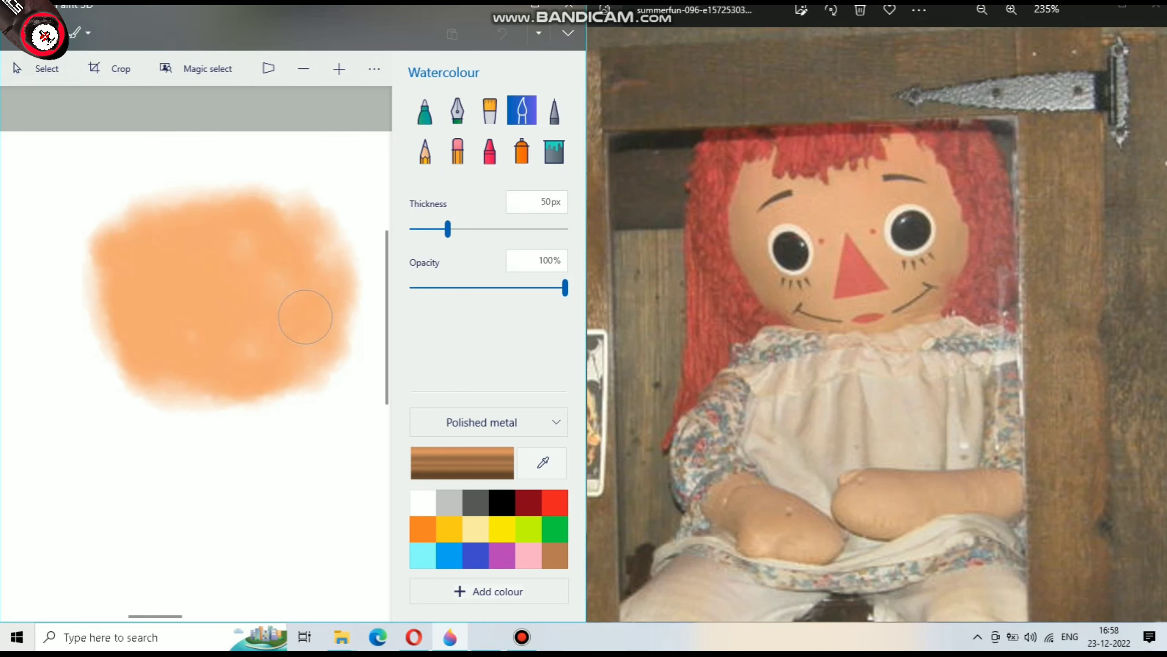
{"action": "mouse_move", "coordinate": [150, 366]}
{"action": "left_mouse_down"}
{"action": "mouse_move", "coordinate": [284, 381]}
{"action": "mouse_move", "coordinate": [276, 193]}
{"action": "mouse_move", "coordinate": [307, 245]}
{"action": "left_mouse_up"}
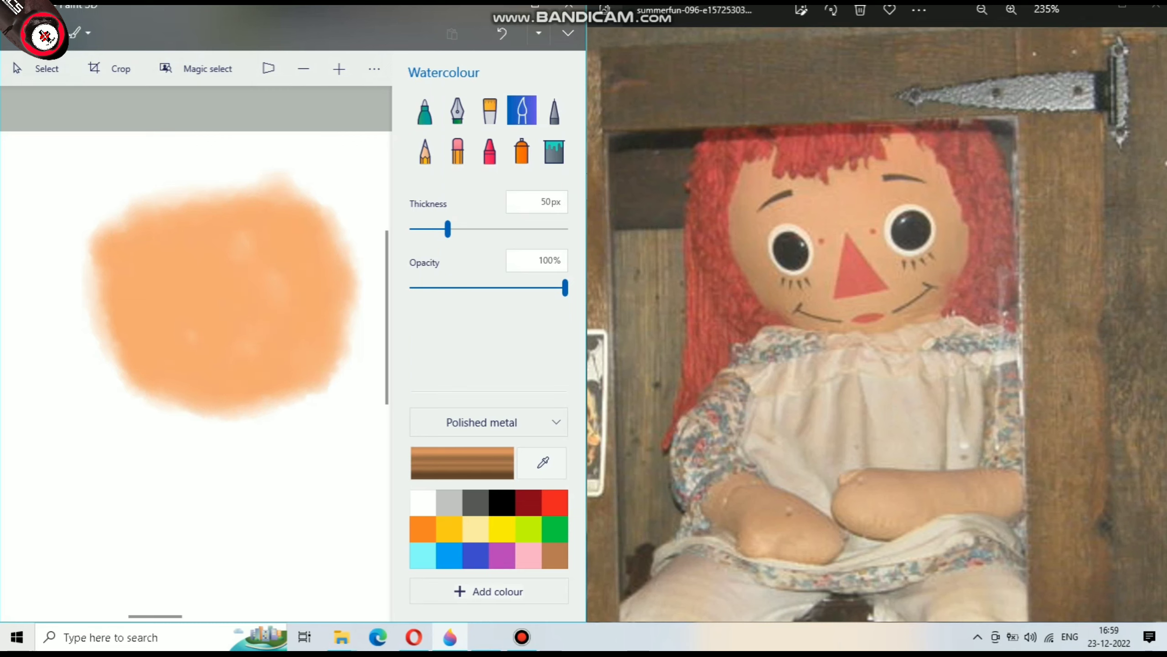
{"action": "left_click", "coordinate": [555, 502]}
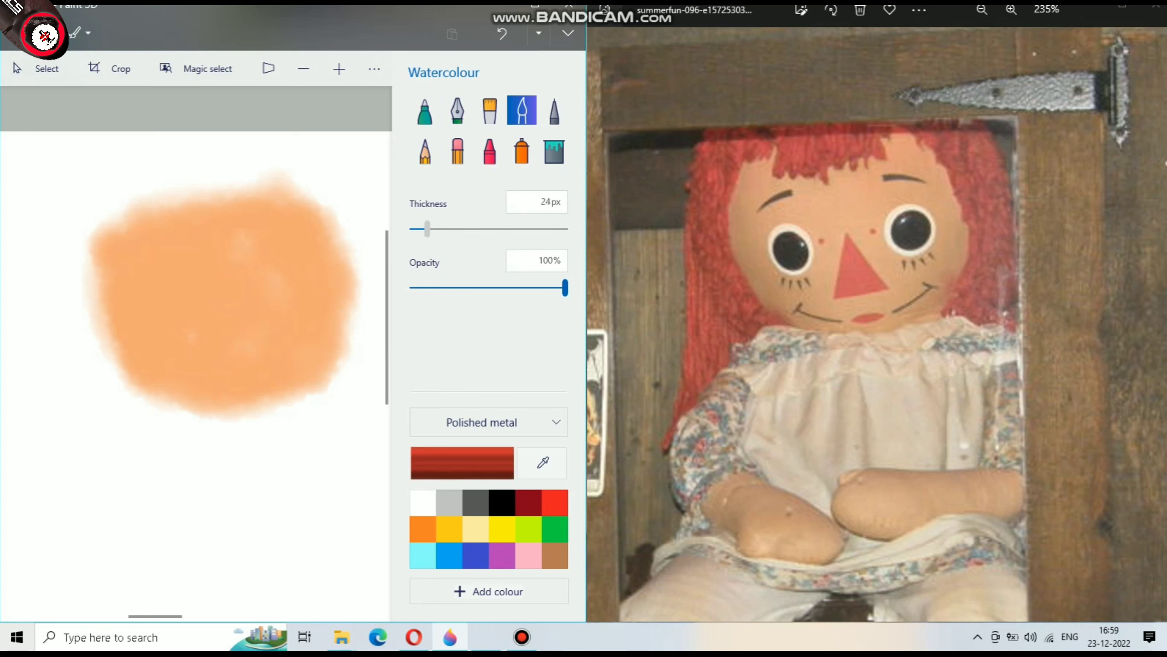
Thin the Watercolour brush to 7px and zoom in on the face
{"action": "scroll", "coordinate": [193, 299], "scroll_direction": "up", "scroll_amount": 2}
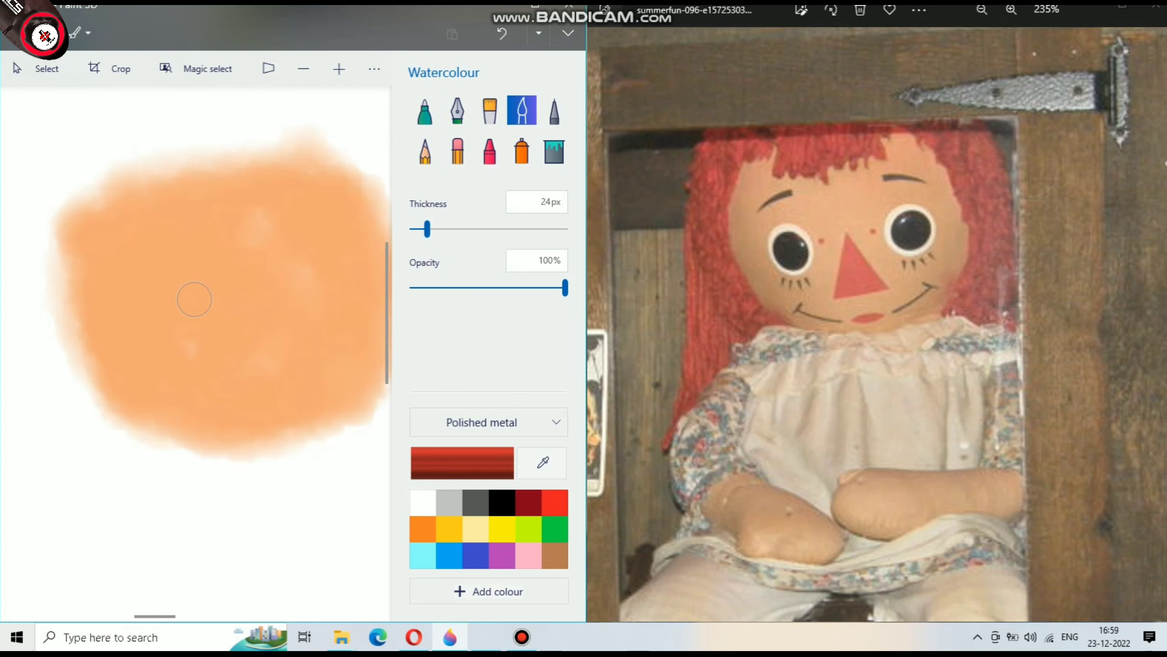
{"action": "scroll", "coordinate": [877, 324], "scroll_direction": "up", "scroll_amount": 3}
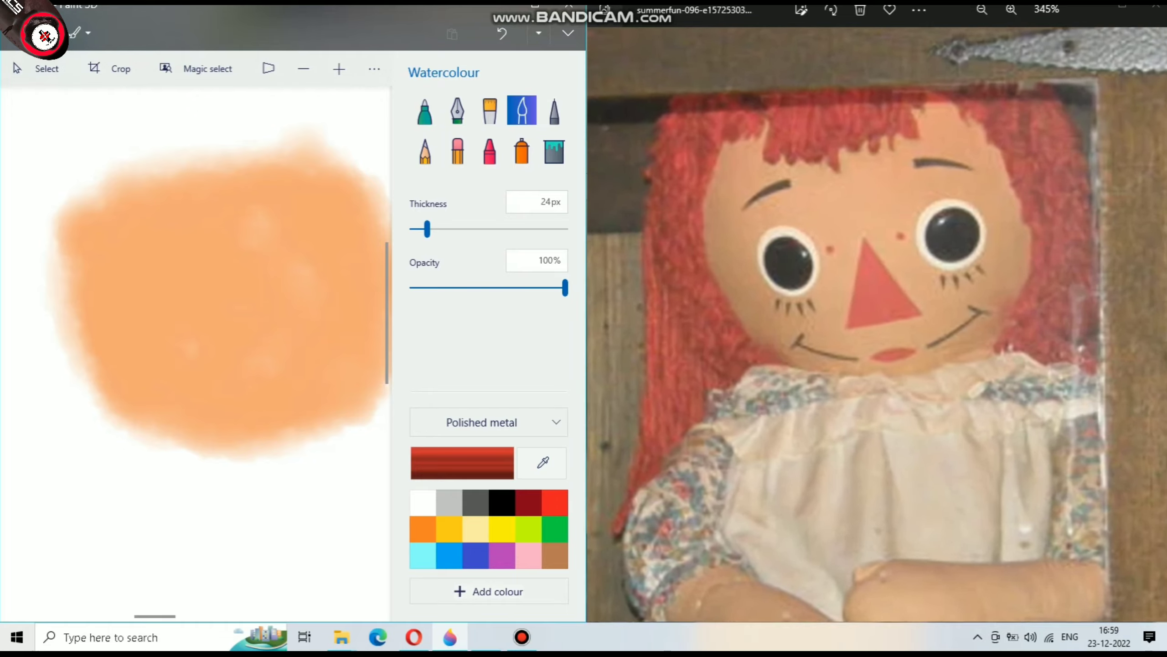
{"action": "left_click_drag", "start_coordinate": [427, 229], "coordinate": [424, 228]}
{"action": "scroll", "coordinate": [235, 274], "scroll_direction": "left", "scroll_amount": 1}
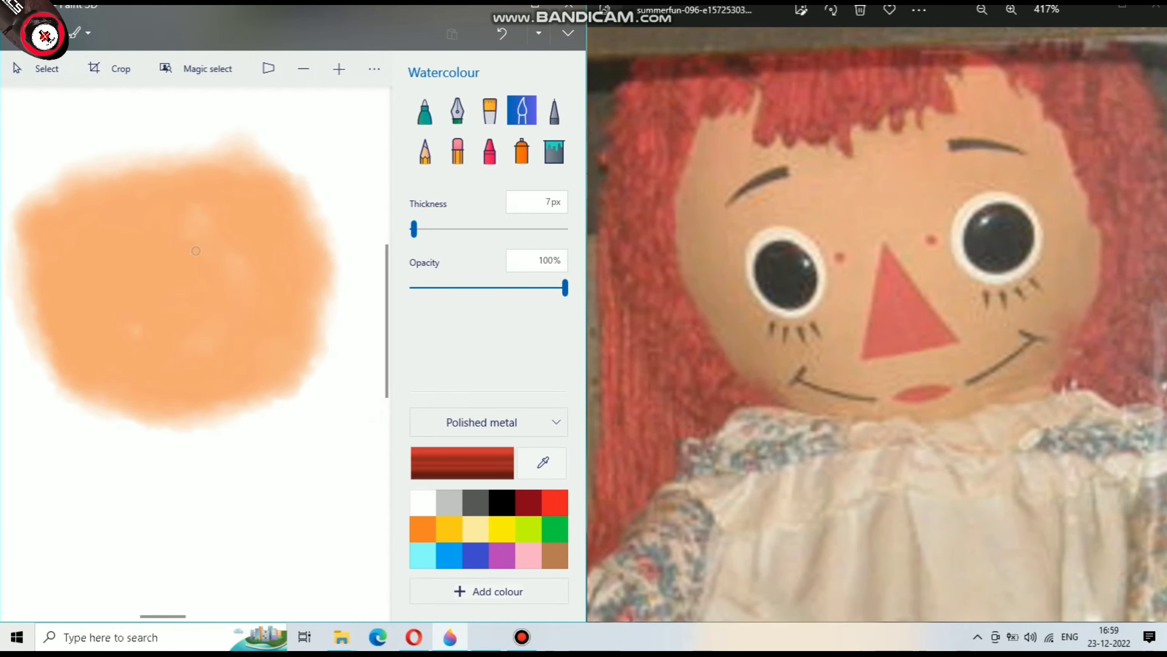
{"action": "scroll", "coordinate": [178, 292], "scroll_direction": "up", "scroll_amount": 2}
Outline a red triangle nose, fill it, and sharpen its edges
{"action": "mouse_move", "coordinate": [156, 218]}
{"action": "left_mouse_down"}
{"action": "mouse_move", "coordinate": [155, 370]}
{"action": "mouse_move", "coordinate": [156, 331]}
{"action": "mouse_move", "coordinate": [140, 368]}
{"action": "mouse_move", "coordinate": [151, 211]}
{"action": "mouse_move", "coordinate": [292, 317]}
{"action": "mouse_move", "coordinate": [124, 197]}
{"action": "mouse_move", "coordinate": [268, 287]}
{"action": "left_mouse_up"}
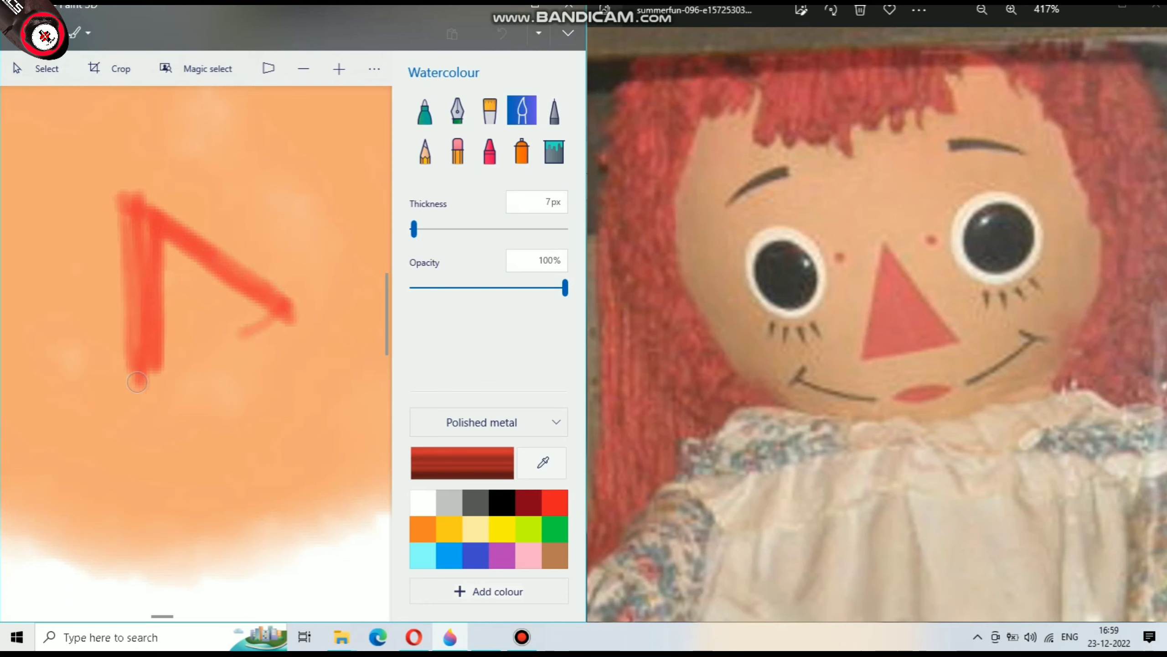
{"action": "mouse_move", "coordinate": [136, 382]}
{"action": "left_mouse_down"}
{"action": "mouse_move", "coordinate": [294, 318]}
{"action": "mouse_move", "coordinate": [156, 379]}
{"action": "left_mouse_up"}
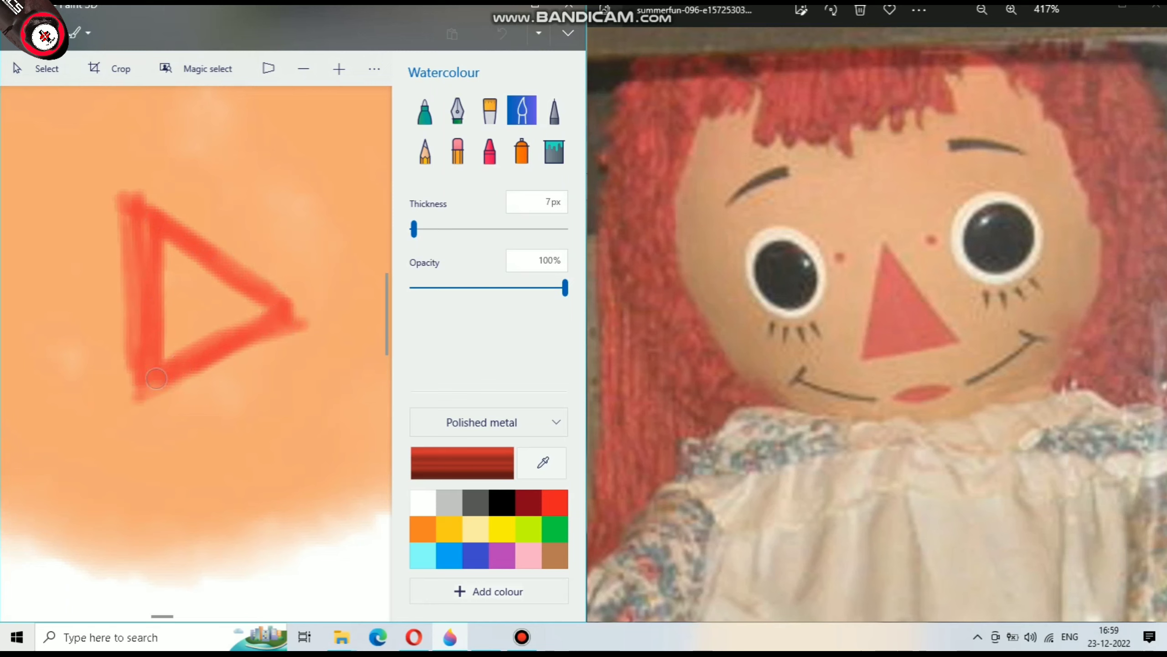
{"action": "left_click_drag", "start_coordinate": [301, 318], "coordinate": [181, 384]}
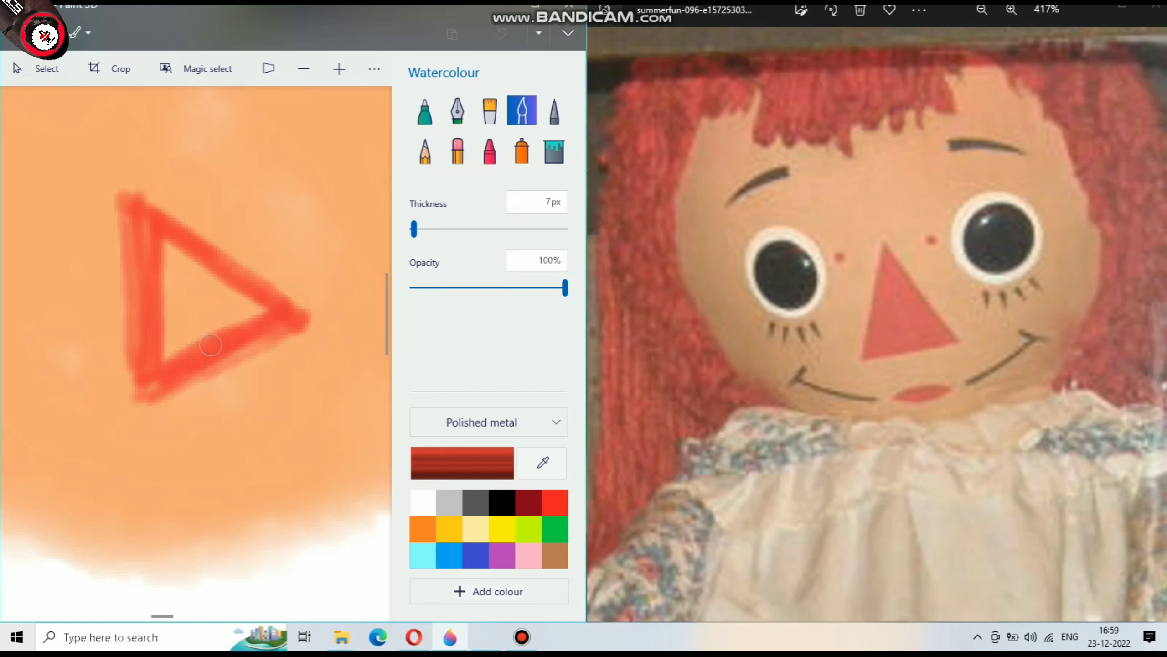
{"action": "mouse_move", "coordinate": [211, 345]}
{"action": "left_mouse_down"}
{"action": "mouse_move", "coordinate": [174, 253]}
{"action": "mouse_move", "coordinate": [177, 350]}
{"action": "mouse_move", "coordinate": [230, 299]}
{"action": "mouse_move", "coordinate": [197, 275]}
{"action": "mouse_move", "coordinate": [202, 331]}
{"action": "mouse_move", "coordinate": [203, 290]}
{"action": "left_mouse_up"}
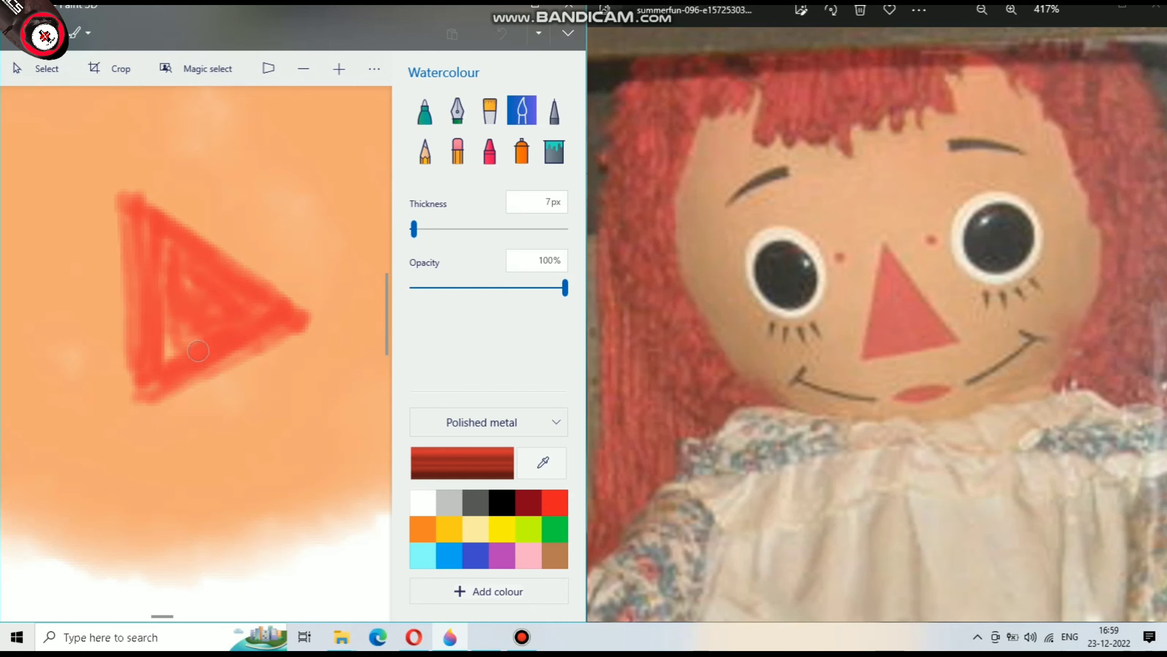
{"action": "left_click_drag", "start_coordinate": [130, 388], "coordinate": [130, 202]}
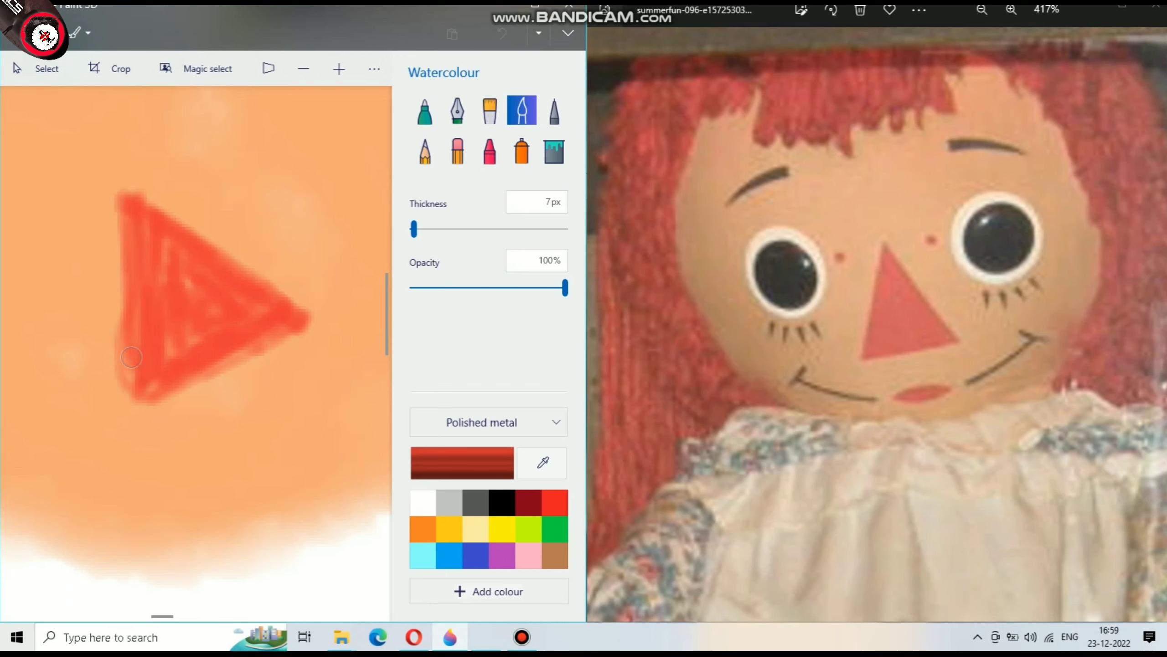
{"action": "left_click_drag", "start_coordinate": [120, 302], "coordinate": [122, 393]}
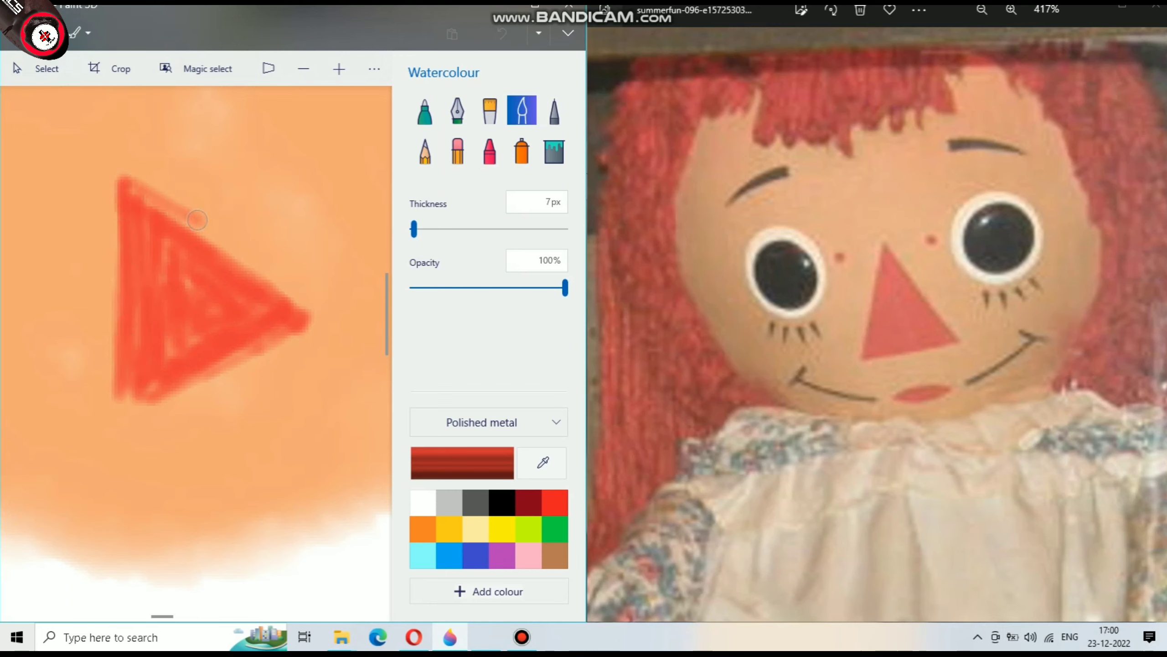
{"action": "mouse_move", "coordinate": [124, 180]}
{"action": "left_mouse_down"}
{"action": "mouse_move", "coordinate": [192, 337]}
{"action": "mouse_move", "coordinate": [303, 289]}
{"action": "mouse_move", "coordinate": [244, 256]}
{"action": "left_mouse_up"}
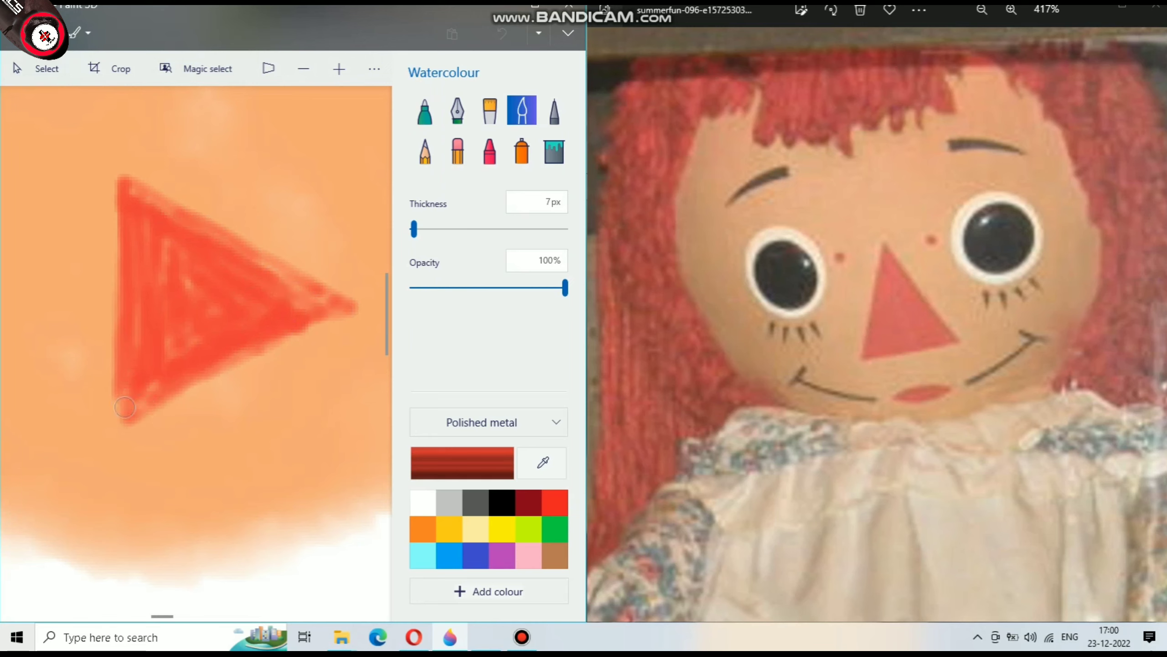
Outline and solidly fill a red lens-shaped mouth below and right of the nose
{"action": "scroll", "coordinate": [210, 238], "scroll_direction": "down", "scroll_amount": 5}
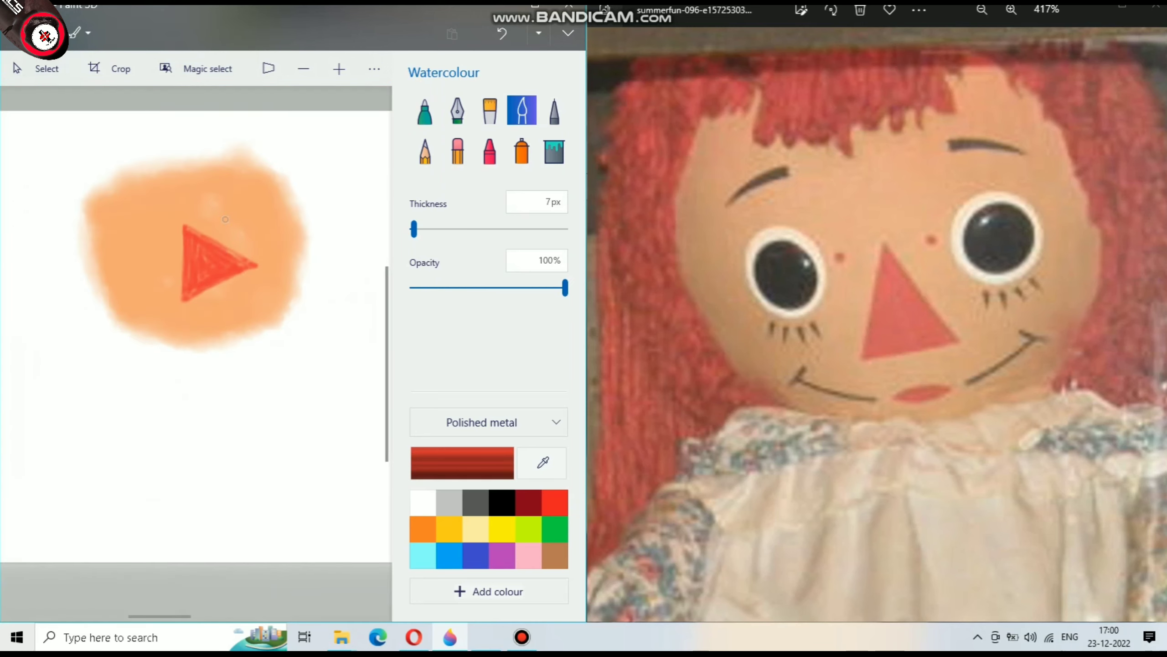
{"action": "scroll", "coordinate": [239, 318], "scroll_direction": "up", "scroll_amount": 5}
{"action": "scroll", "coordinate": [132, 322], "scroll_direction": "up", "scroll_amount": 2}
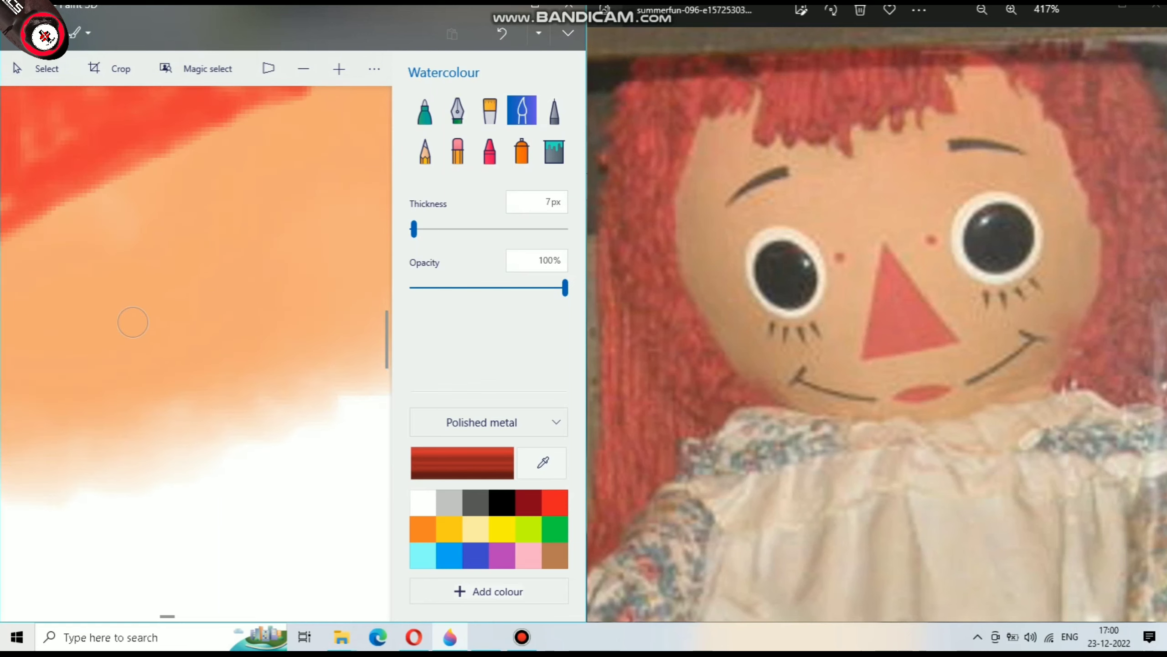
{"action": "mouse_move", "coordinate": [144, 316]}
{"action": "left_mouse_down"}
{"action": "mouse_move", "coordinate": [334, 222]}
{"action": "mouse_move", "coordinate": [122, 319]}
{"action": "mouse_move", "coordinate": [273, 301]}
{"action": "mouse_move", "coordinate": [362, 229]}
{"action": "left_mouse_up"}
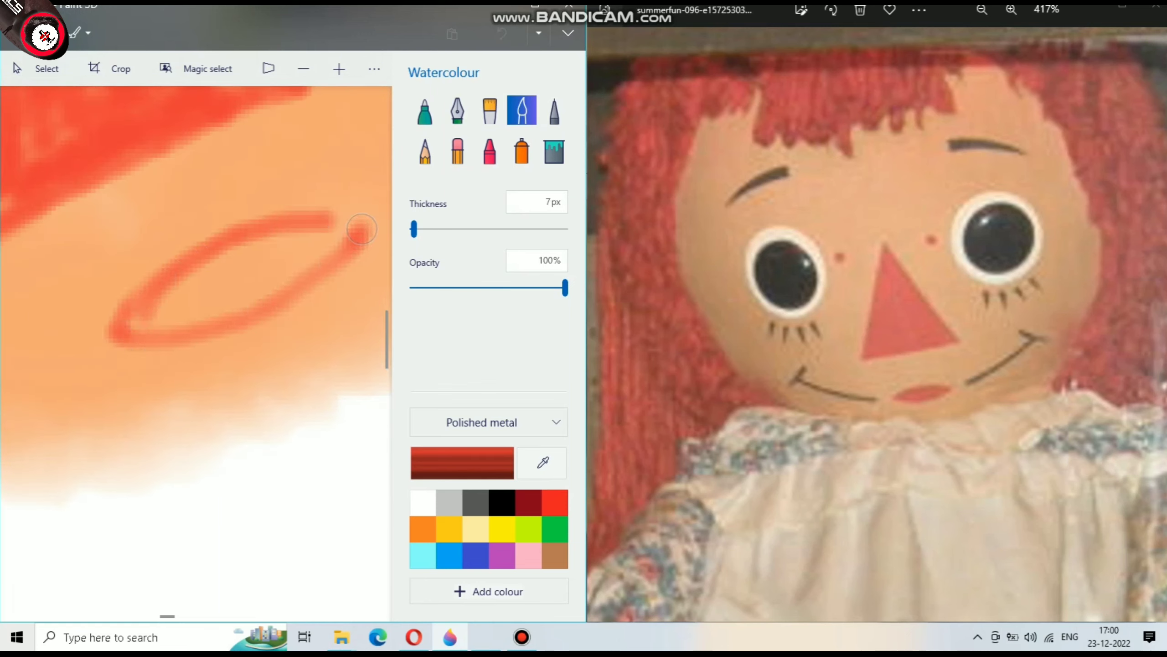
{"action": "mouse_move", "coordinate": [121, 333]}
{"action": "left_mouse_down"}
{"action": "mouse_move", "coordinate": [294, 207]}
{"action": "mouse_move", "coordinate": [363, 216]}
{"action": "mouse_move", "coordinate": [157, 322]}
{"action": "mouse_move", "coordinate": [202, 295]}
{"action": "mouse_move", "coordinate": [165, 317]}
{"action": "mouse_move", "coordinate": [271, 207]}
{"action": "mouse_move", "coordinate": [268, 265]}
{"action": "left_mouse_up"}
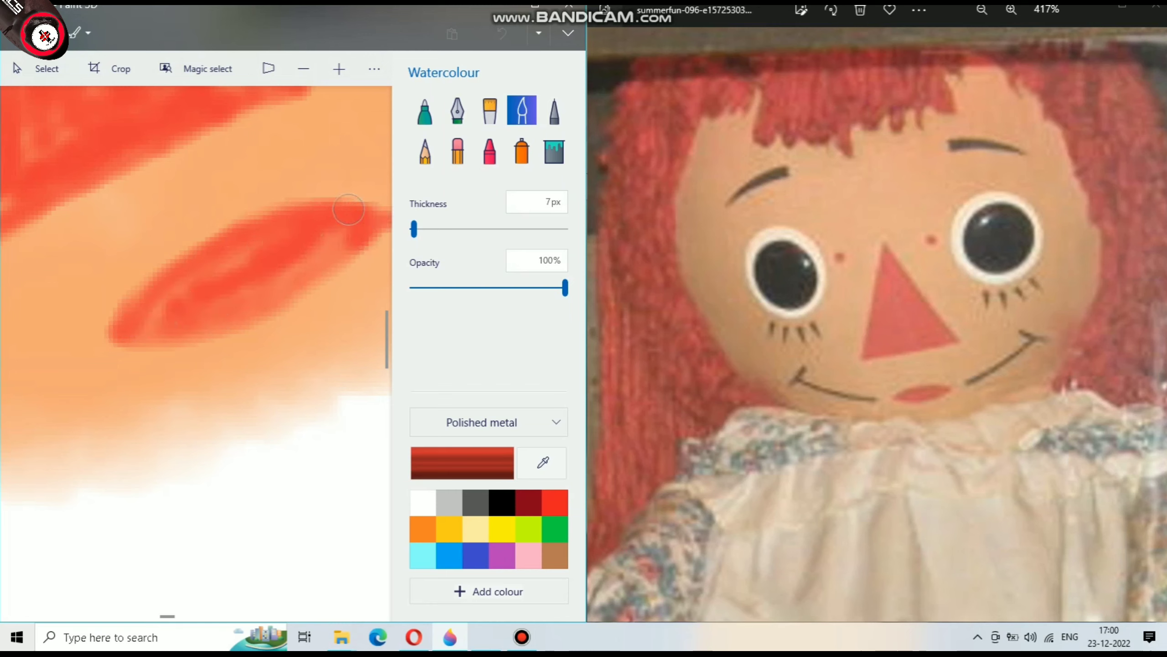
{"action": "mouse_move", "coordinate": [311, 252]}
{"action": "left_mouse_down"}
{"action": "mouse_move", "coordinate": [340, 243]}
{"action": "mouse_move", "coordinate": [230, 322]}
{"action": "mouse_move", "coordinate": [120, 337]}
{"action": "left_mouse_up"}
{"action": "scroll", "coordinate": [206, 321], "scroll_direction": "down", "scroll_amount": 2}
{"action": "scroll", "coordinate": [252, 276], "scroll_direction": "down", "scroll_amount": 2}
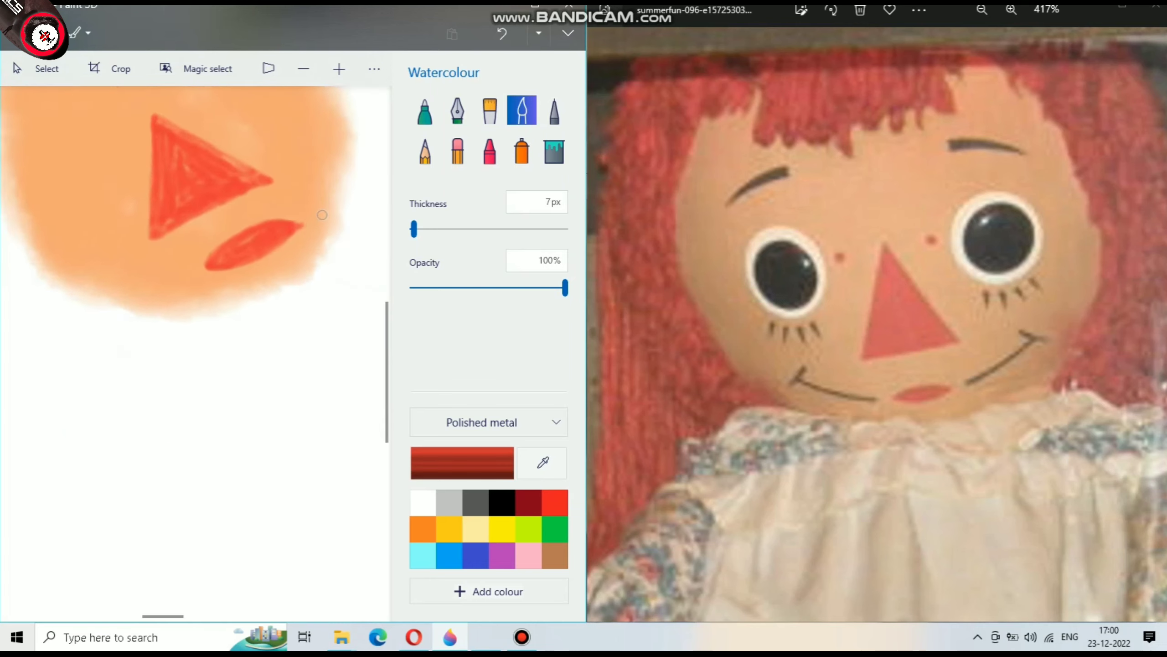
{"action": "scroll", "coordinate": [298, 228], "scroll_direction": "down", "scroll_amount": 1}
{"action": "scroll", "coordinate": [299, 227], "scroll_direction": "down", "scroll_amount": 1}
{"action": "scroll", "coordinate": [299, 228], "scroll_direction": "down", "scroll_amount": 1}
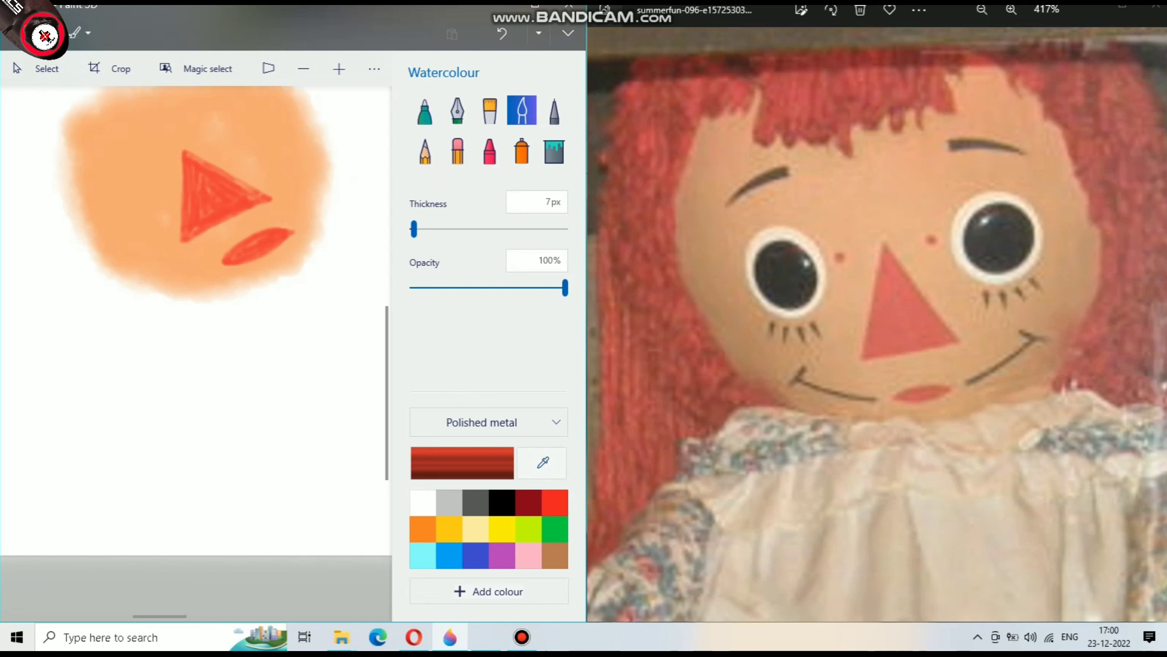
{"action": "scroll", "coordinate": [261, 208], "scroll_direction": "up", "scroll_amount": 2}
Select the whole red mouth with the selection tool
{"action": "left_click", "coordinate": [37, 68]}
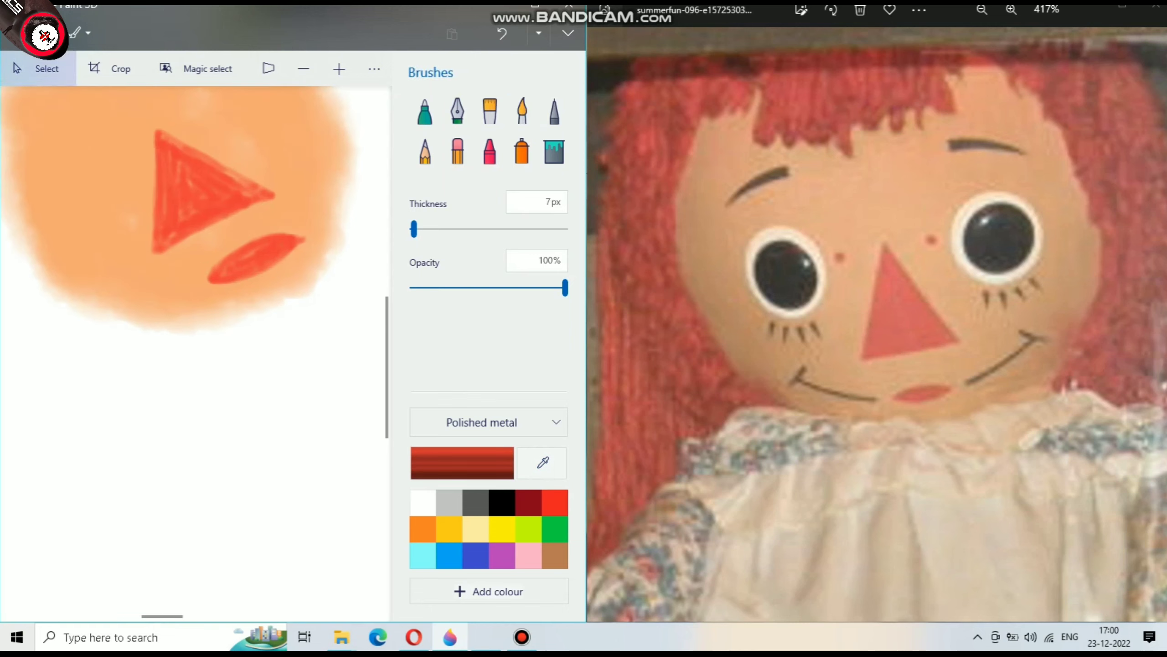
{"action": "mouse_move", "coordinate": [211, 234]}
{"action": "left_mouse_down"}
{"action": "mouse_move", "coordinate": [249, 298]}
{"action": "mouse_move", "coordinate": [287, 287]}
{"action": "left_mouse_up"}
{"action": "mouse_move", "coordinate": [198, 237]}
{"action": "left_mouse_down"}
{"action": "mouse_move", "coordinate": [324, 269]}
{"action": "mouse_move", "coordinate": [320, 293]}
{"action": "left_mouse_up"}
{"action": "left_click_drag", "start_coordinate": [241, 219], "coordinate": [322, 265]}
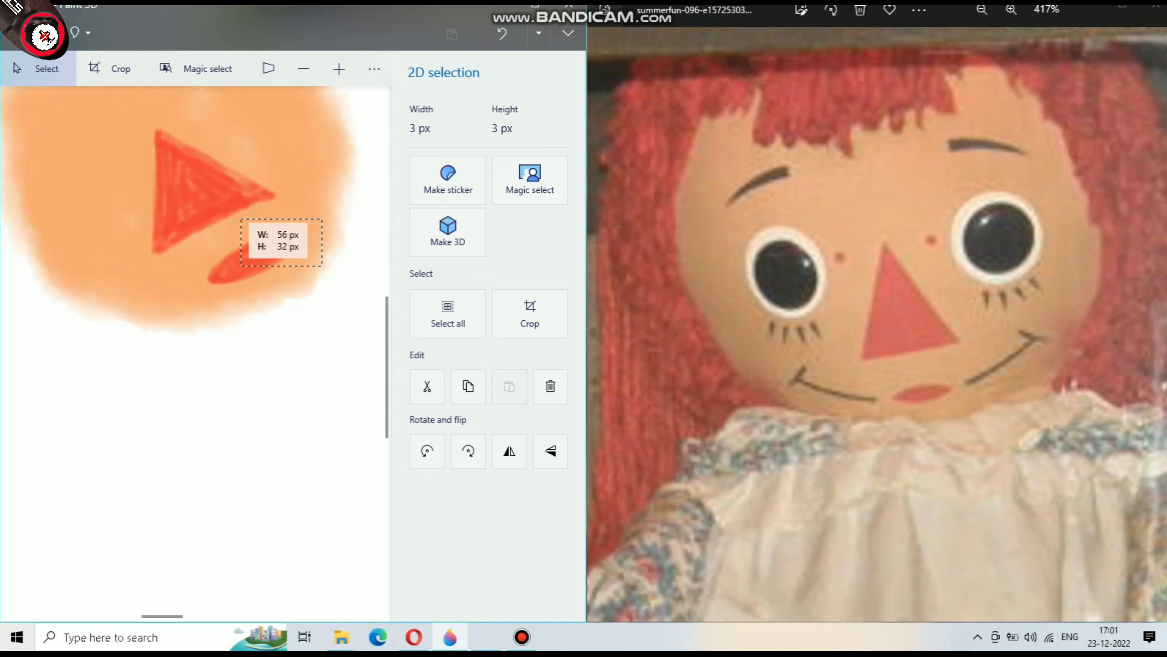
{"action": "left_click_drag", "start_coordinate": [220, 269], "coordinate": [240, 301]}
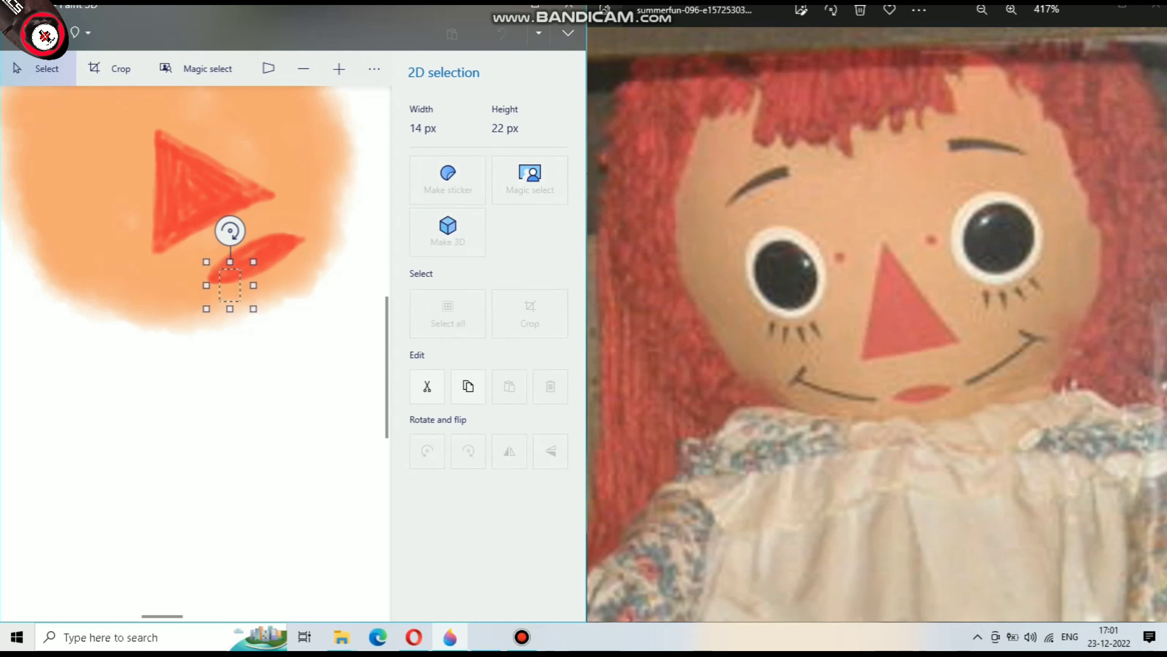
{"action": "key", "text": "b"}
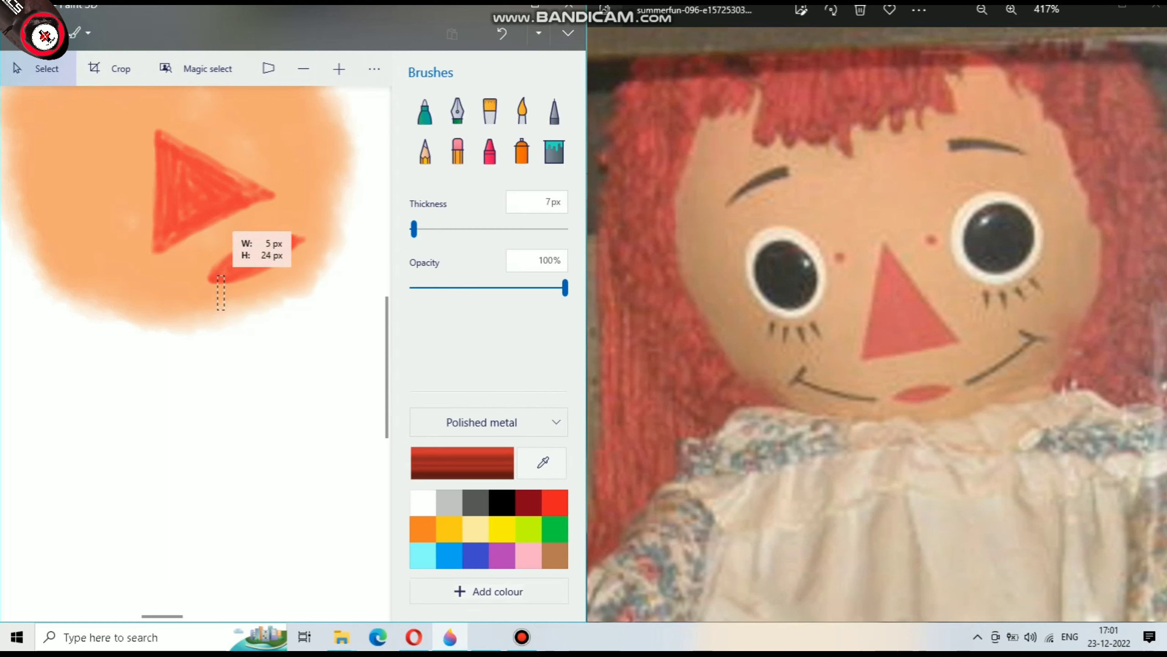
{"action": "mouse_move", "coordinate": [205, 312]}
{"action": "left_mouse_down"}
{"action": "mouse_move", "coordinate": [337, 229]}
{"action": "mouse_move", "coordinate": [312, 232]}
{"action": "left_mouse_up"}
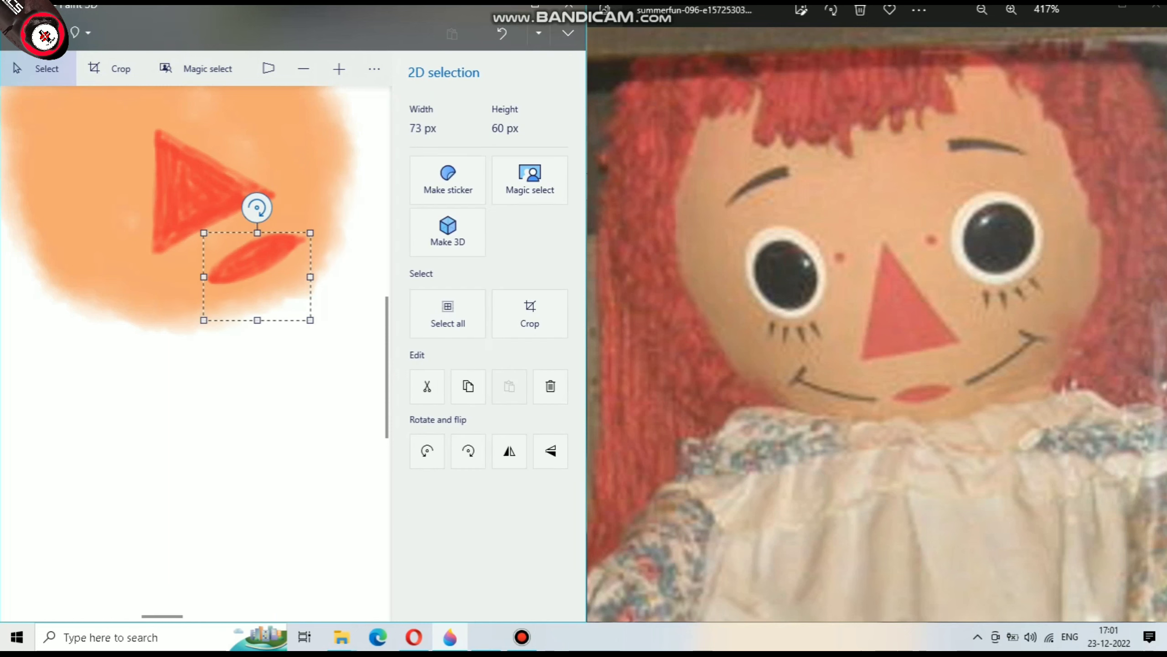
Rotate the mouth nearly level, shrink it, move it down-left, and commit
{"action": "left_click_drag", "start_coordinate": [255, 204], "coordinate": [248, 206]}
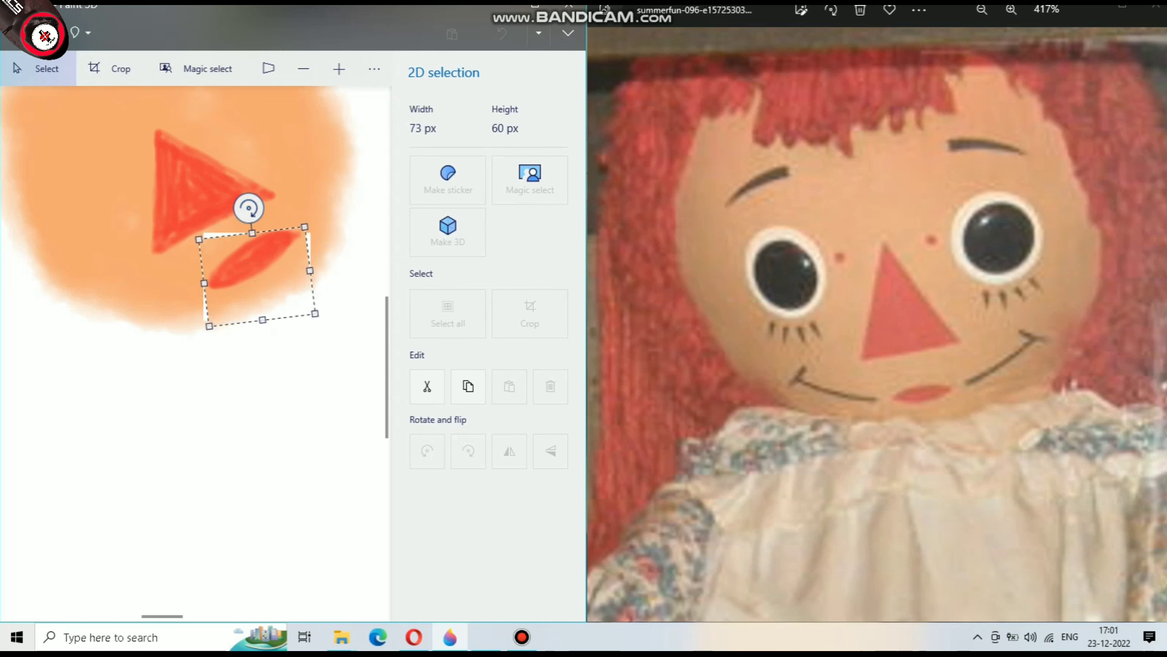
{"action": "left_click_drag", "start_coordinate": [257, 276], "coordinate": [235, 269]}
{"action": "left_click_drag", "start_coordinate": [227, 200], "coordinate": [233, 201]}
{"action": "mouse_move", "coordinate": [183, 315]}
{"action": "left_mouse_down"}
{"action": "mouse_move", "coordinate": [208, 305]}
{"action": "mouse_move", "coordinate": [202, 294]}
{"action": "left_mouse_up"}
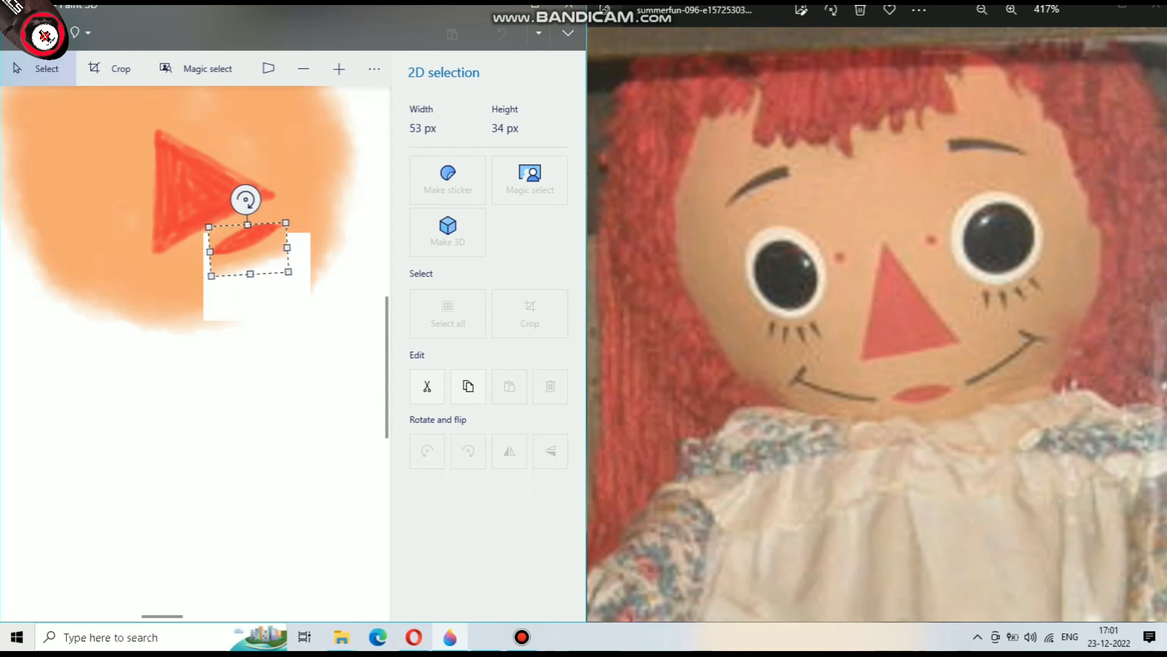
{"action": "left_click_drag", "start_coordinate": [248, 249], "coordinate": [234, 260]}
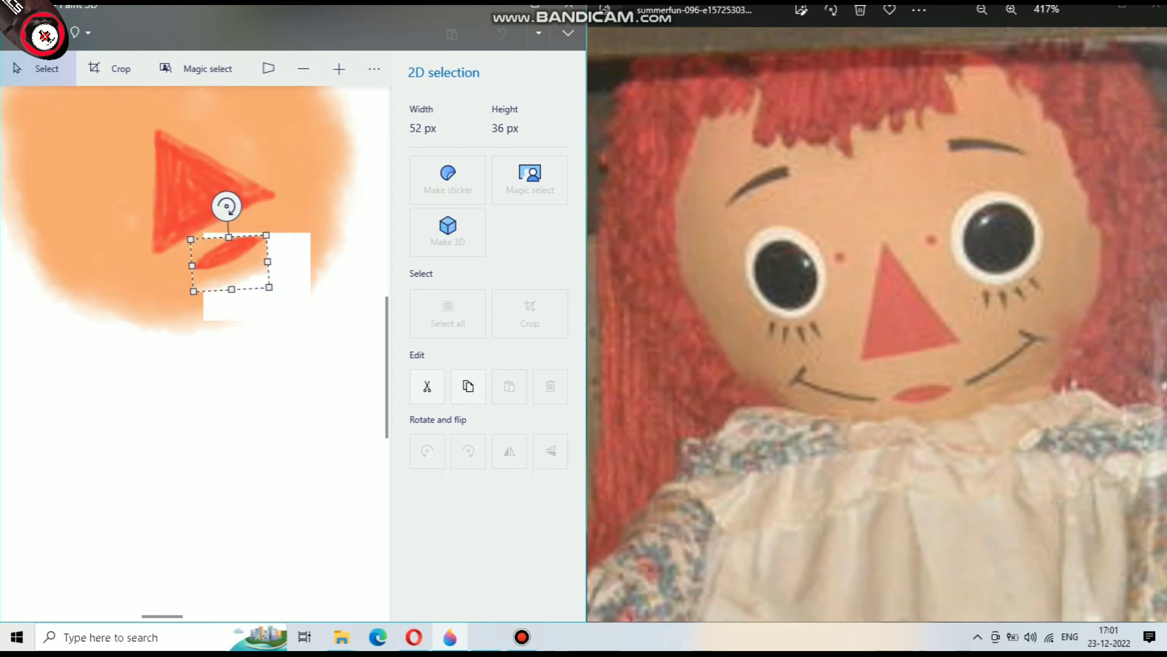
{"action": "left_click_drag", "start_coordinate": [274, 302], "coordinate": [243, 283]}
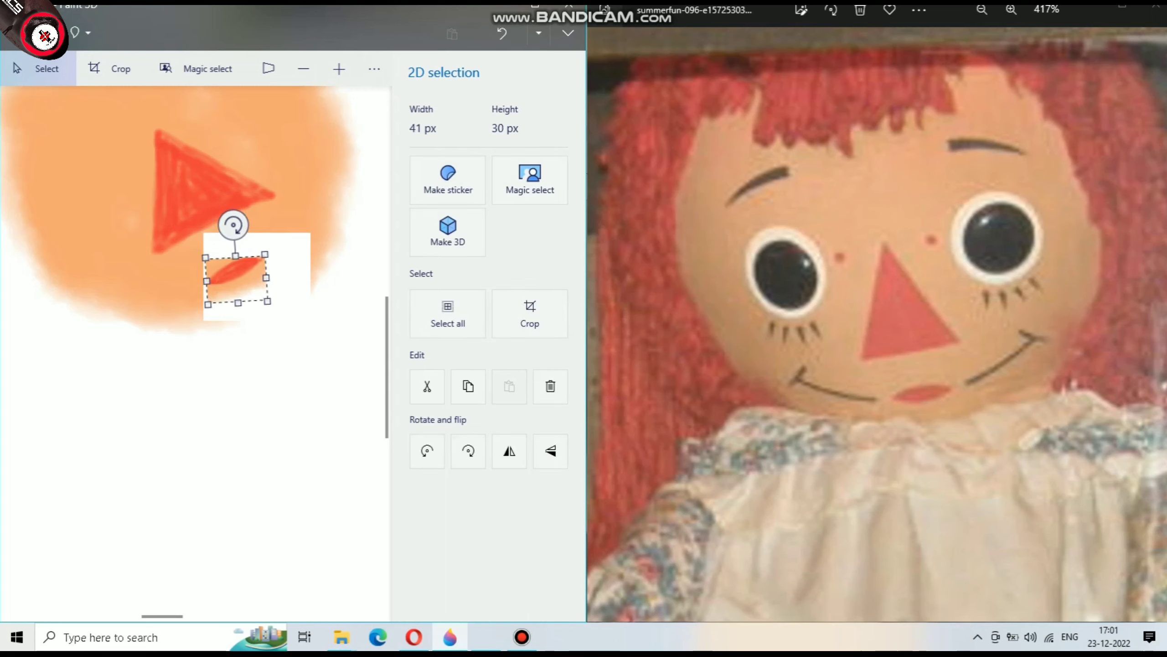
{"action": "key", "text": "Escape"}
Edit orange into a light peach paint colour
{"action": "scroll", "coordinate": [195, 304], "scroll_direction": "down", "scroll_amount": 5}
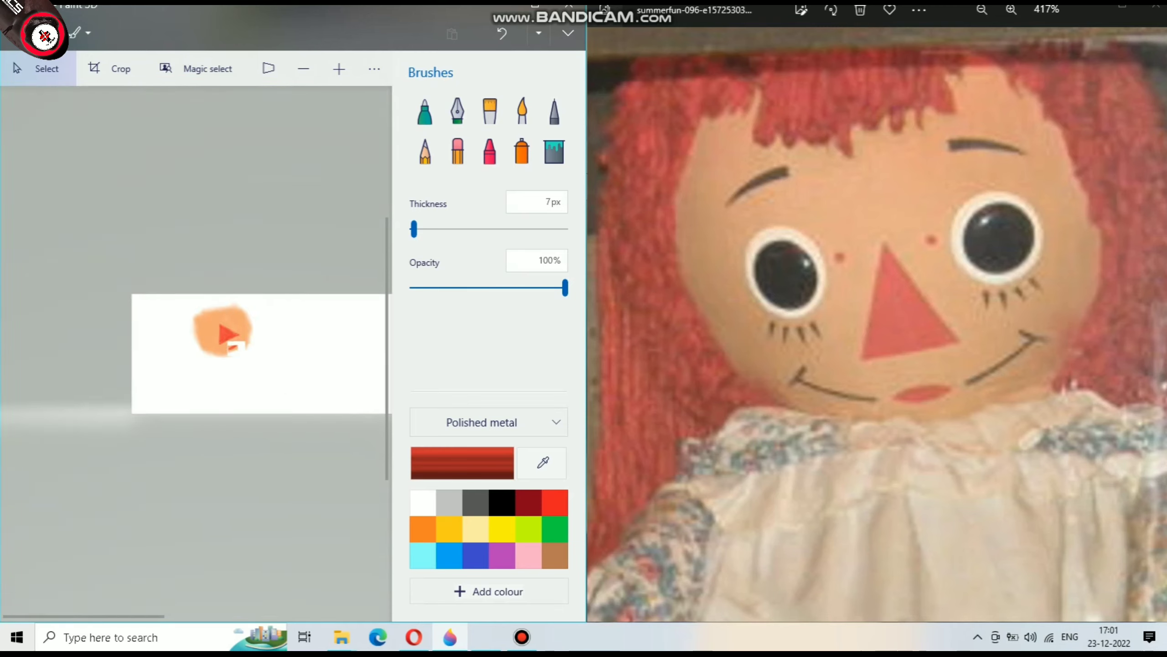
{"action": "scroll", "coordinate": [195, 304], "scroll_direction": "up", "scroll_amount": 4}
{"action": "scroll", "coordinate": [195, 304], "scroll_direction": "down", "scroll_amount": 1}
{"action": "scroll", "coordinate": [195, 304], "scroll_direction": "up", "scroll_amount": 1}
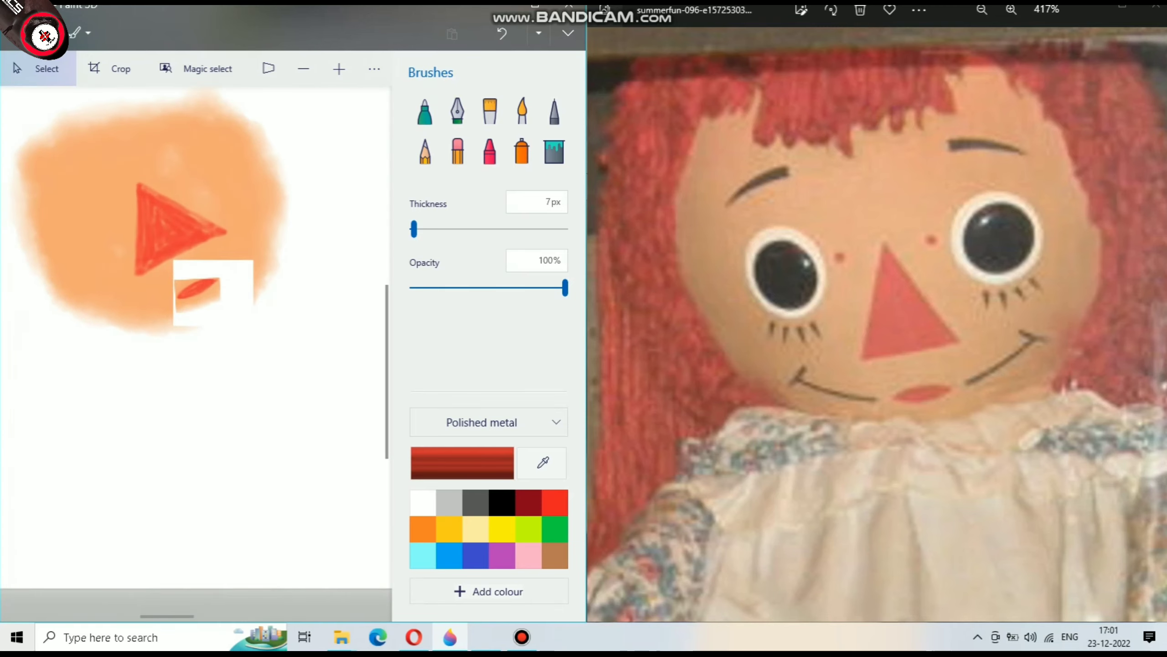
{"action": "left_click", "coordinate": [422, 529]}
{"action": "left_click", "coordinate": [462, 462]}
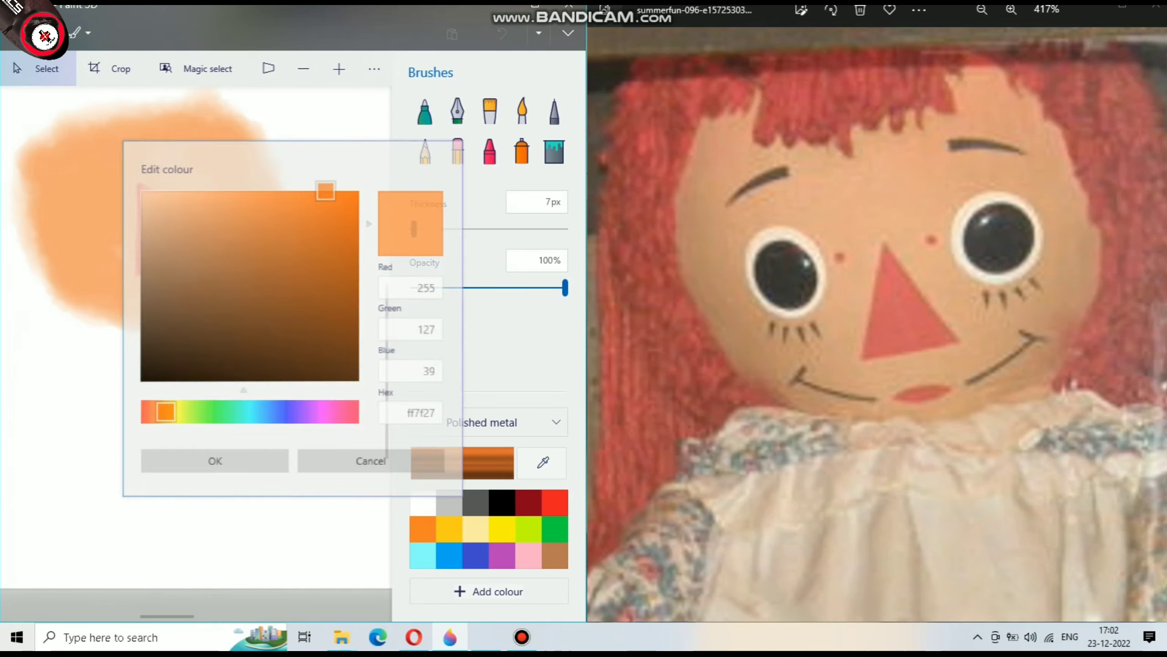
{"action": "left_click_drag", "start_coordinate": [326, 188], "coordinate": [273, 190]}
{"action": "left_click", "coordinate": [215, 461]}
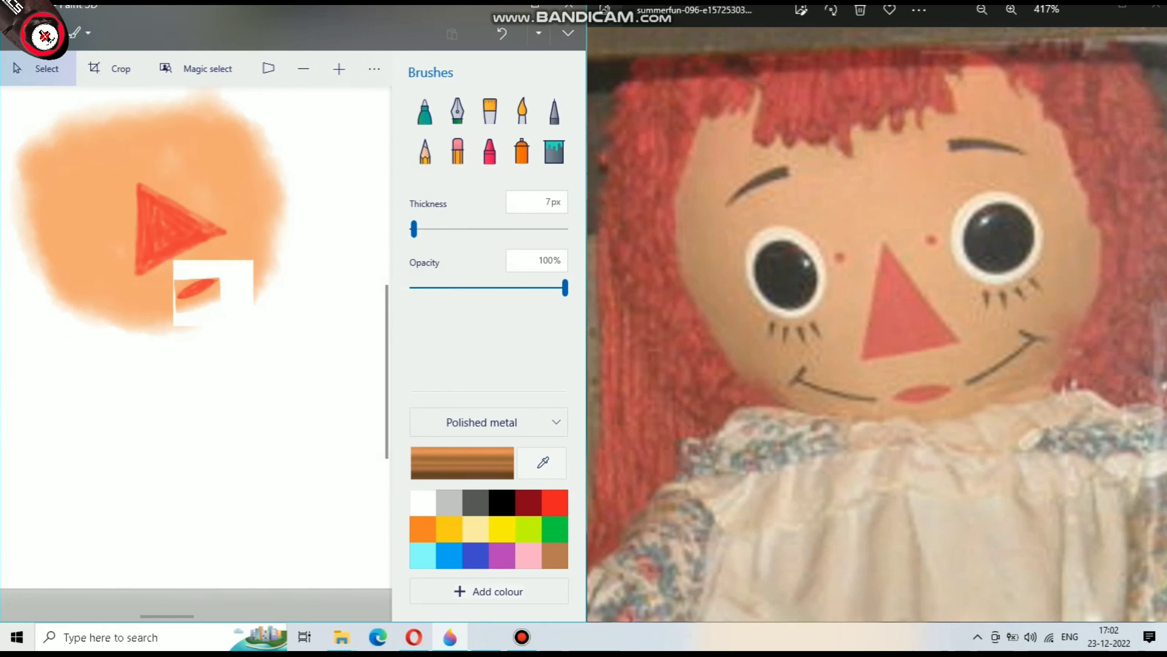
Paint peach over the white patch near the lips with a thinner Watercolour brush
{"action": "left_click", "coordinate": [522, 109]}
{"action": "scroll", "coordinate": [299, 261], "scroll_direction": "up", "scroll_amount": 3}
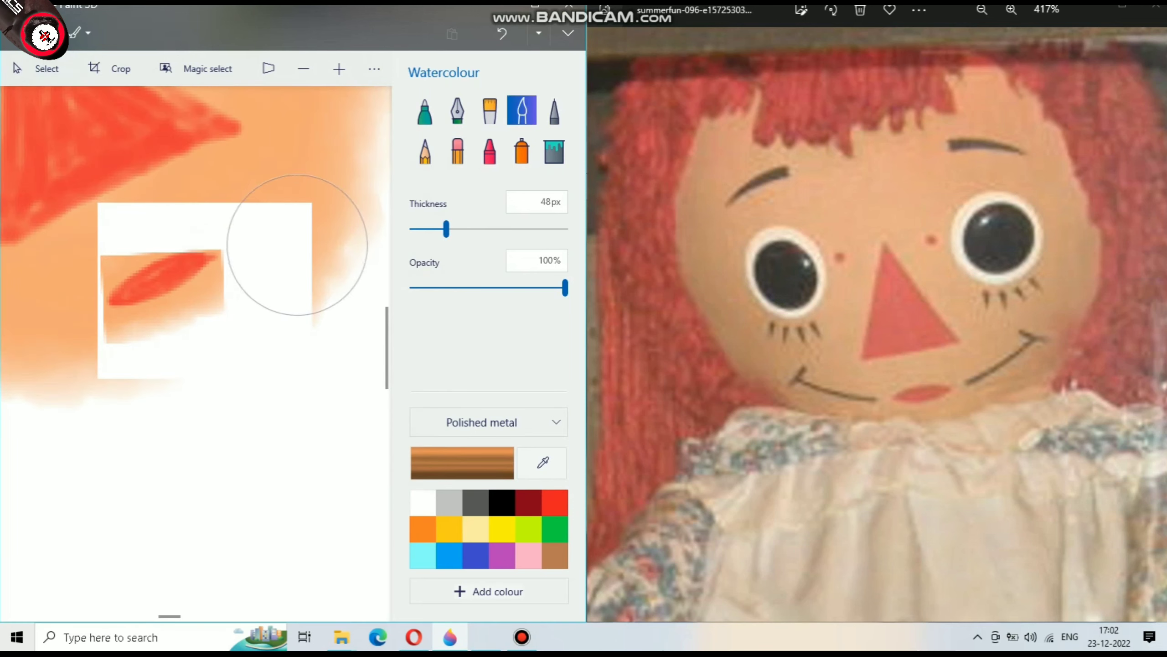
{"action": "key", "text": "bracketleft"}
{"action": "key", "text": "bracketleft"}
{"action": "mouse_move", "coordinate": [299, 240]}
{"action": "left_mouse_down"}
{"action": "mouse_move", "coordinate": [274, 248]}
{"action": "mouse_move", "coordinate": [219, 212]}
{"action": "mouse_move", "coordinate": [307, 289]}
{"action": "mouse_move", "coordinate": [202, 339]}
{"action": "mouse_move", "coordinate": [92, 351]}
{"action": "mouse_move", "coordinate": [158, 230]}
{"action": "mouse_move", "coordinate": [138, 229]}
{"action": "mouse_move", "coordinate": [128, 244]}
{"action": "mouse_move", "coordinate": [177, 210]}
{"action": "mouse_move", "coordinate": [183, 220]}
{"action": "left_mouse_up"}
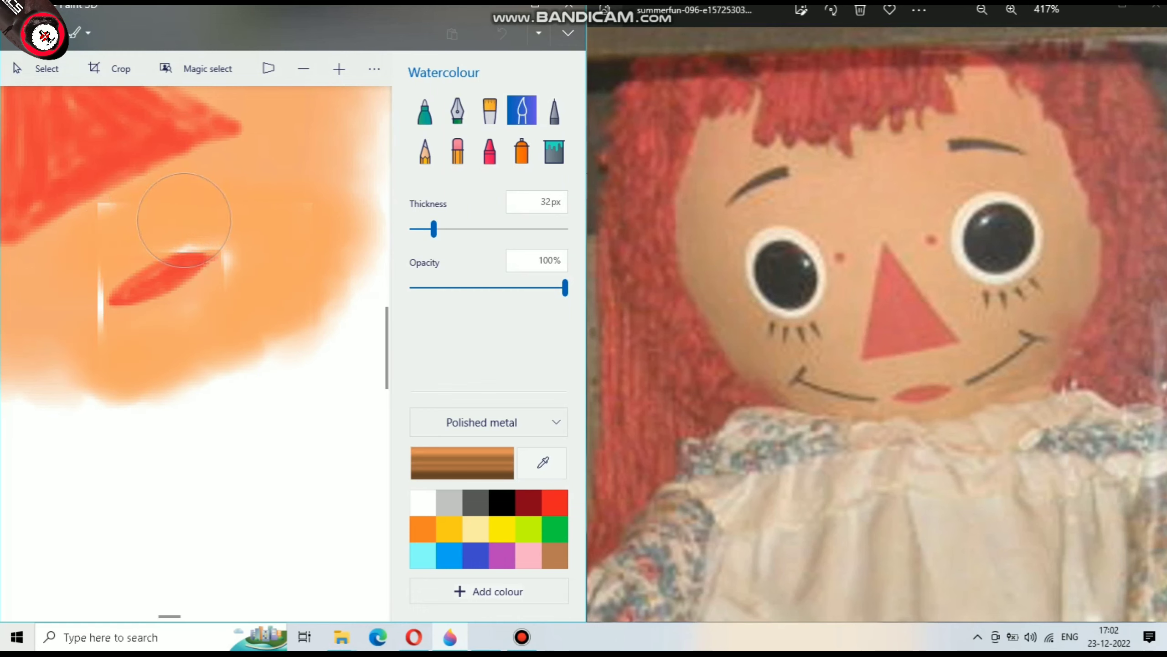
Soften the nose triangle's left and upper edges with peach
{"action": "scroll", "coordinate": [67, 318], "scroll_direction": "down", "scroll_amount": 2}
{"action": "scroll", "coordinate": [67, 318], "scroll_direction": "down", "scroll_amount": 2}
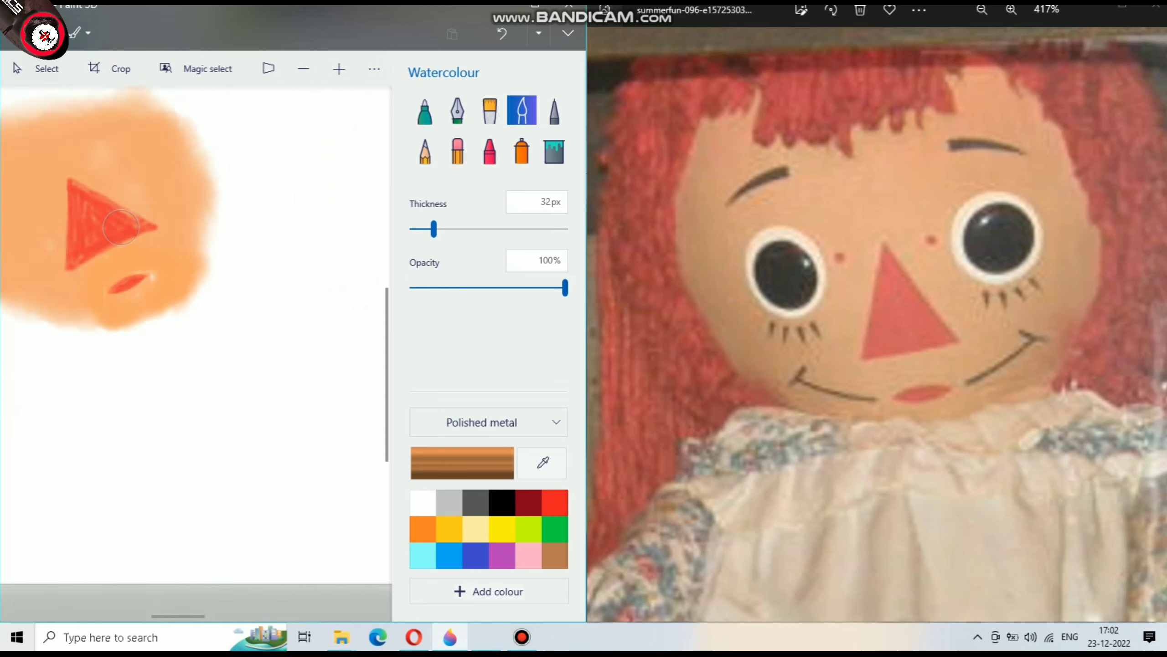
{"action": "scroll", "coordinate": [156, 198], "scroll_direction": "up", "scroll_amount": 1}
{"action": "scroll", "coordinate": [155, 198], "scroll_direction": "up", "scroll_amount": 1}
{"action": "scroll", "coordinate": [156, 198], "scroll_direction": "up", "scroll_amount": 1}
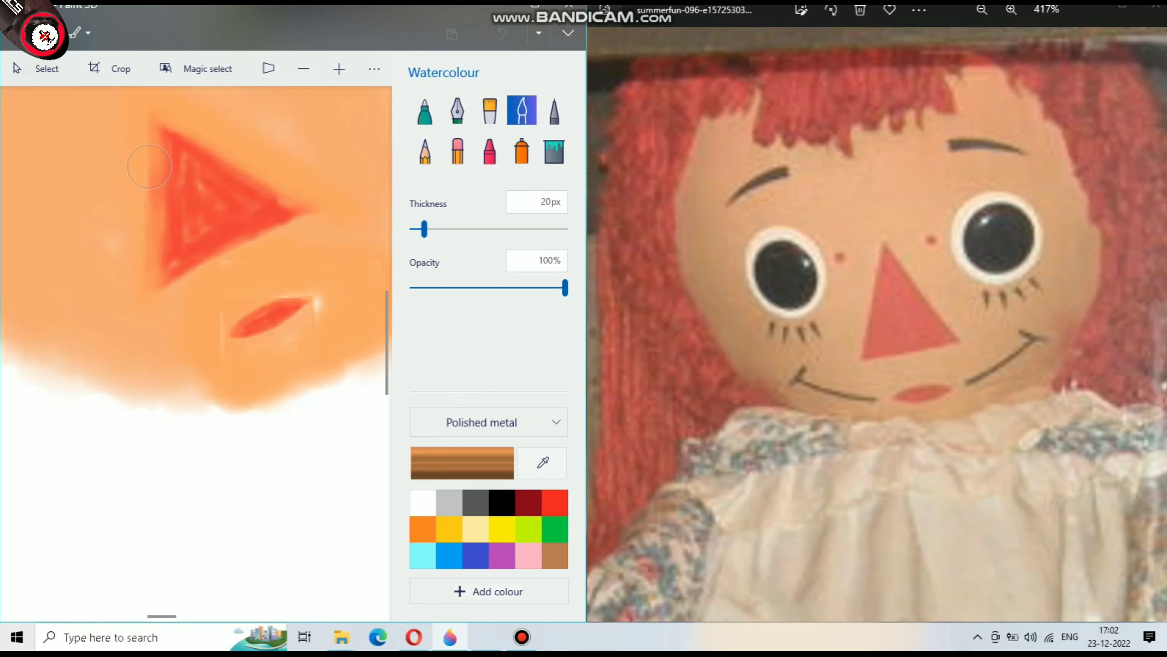
{"action": "left_click_drag", "start_coordinate": [149, 166], "coordinate": [166, 155]}
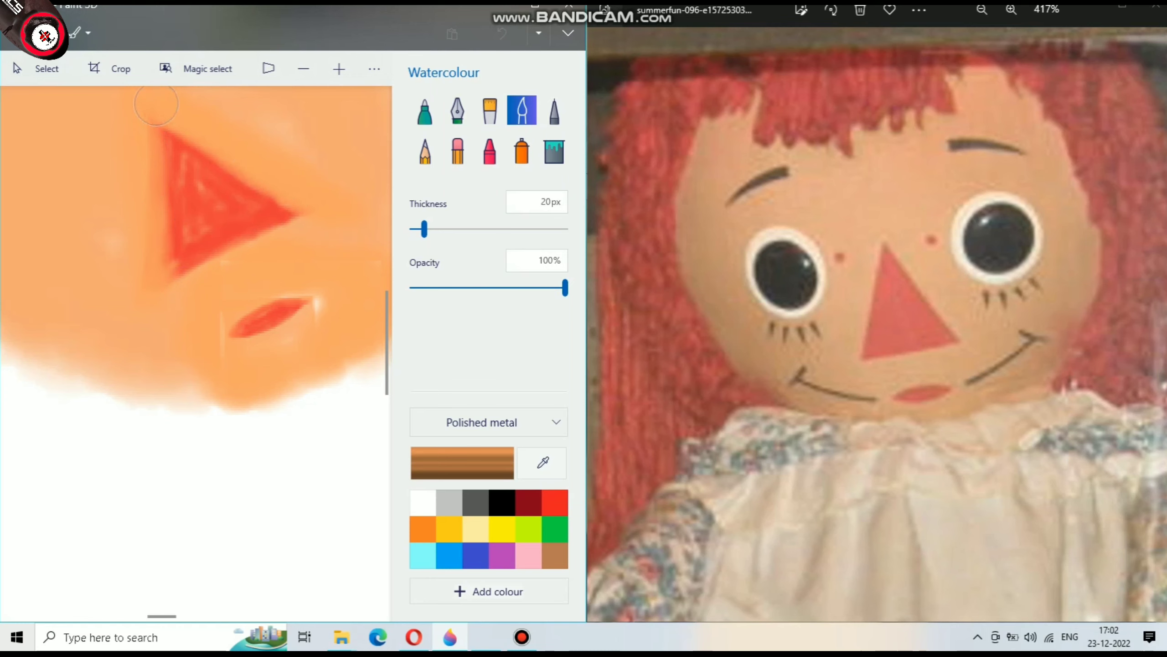
{"action": "mouse_move", "coordinate": [289, 213]}
{"action": "left_mouse_down"}
{"action": "mouse_move", "coordinate": [228, 182]}
{"action": "mouse_move", "coordinate": [252, 179]}
{"action": "left_mouse_up"}
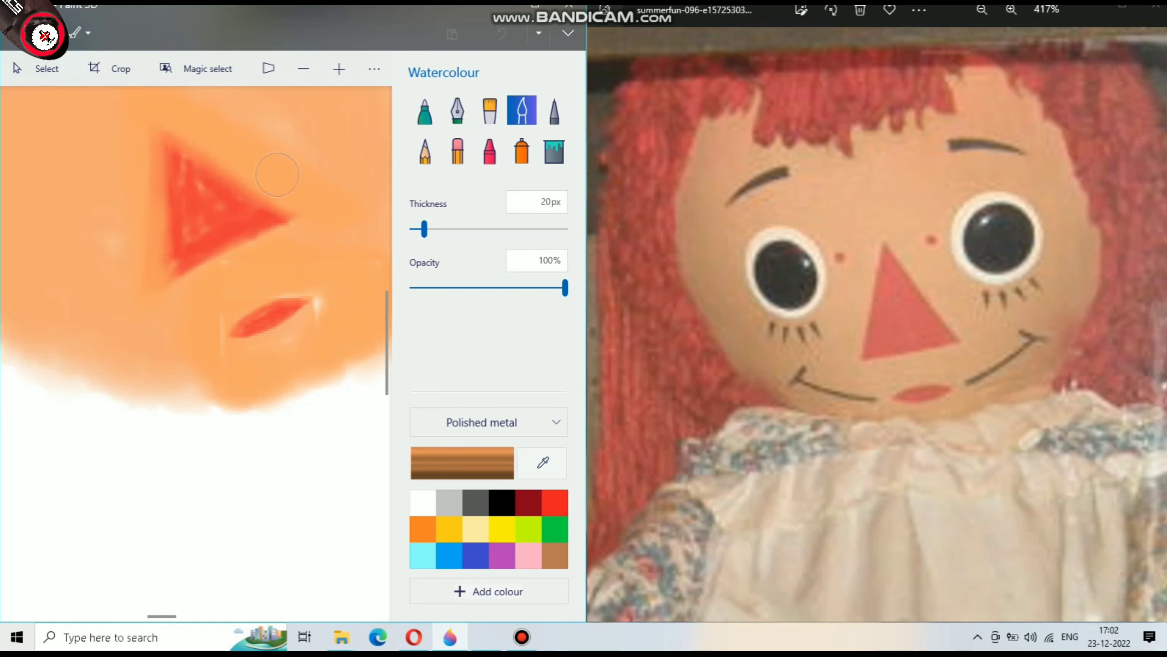
{"action": "scroll", "coordinate": [277, 174], "scroll_direction": "down", "scroll_amount": 5}
{"action": "scroll", "coordinate": [213, 271], "scroll_direction": "up", "scroll_amount": 4}
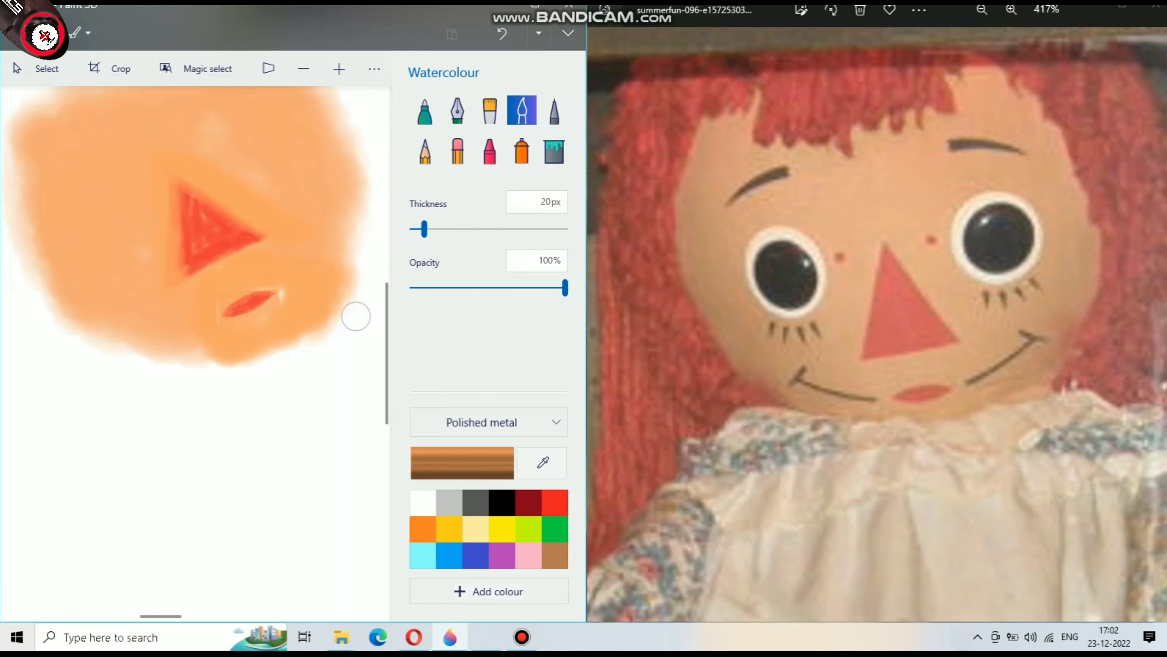
Draw a thin black smile line across the lower face, right half then left
{"action": "left_click", "coordinate": [502, 502]}
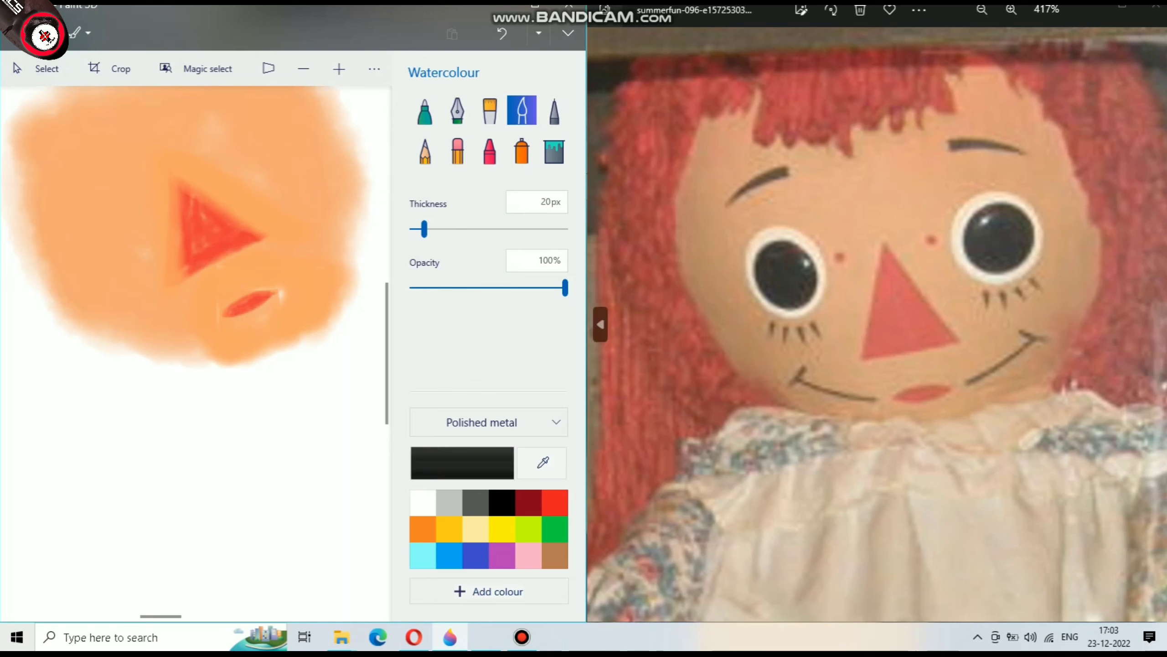
{"action": "left_click_drag", "start_coordinate": [424, 228], "coordinate": [412, 229]}
{"action": "scroll", "coordinate": [253, 266], "scroll_direction": "up", "scroll_amount": 2}
{"action": "scroll", "coordinate": [253, 267], "scroll_direction": "up", "scroll_amount": 2}
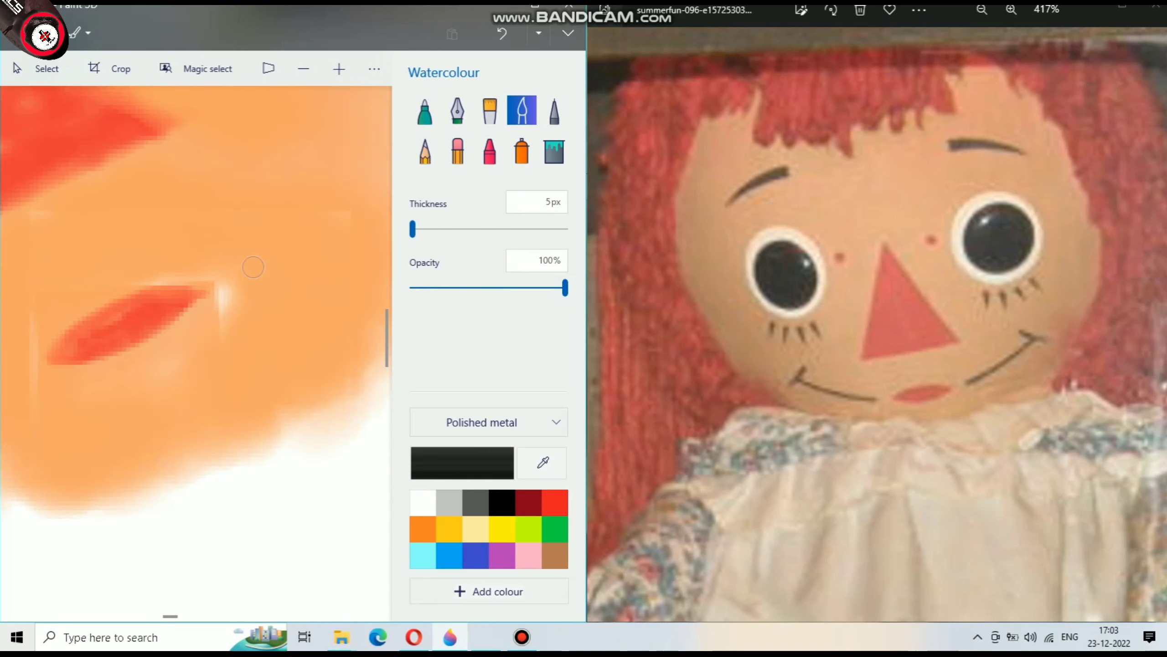
{"action": "left_click_drag", "start_coordinate": [232, 271], "coordinate": [382, 121]}
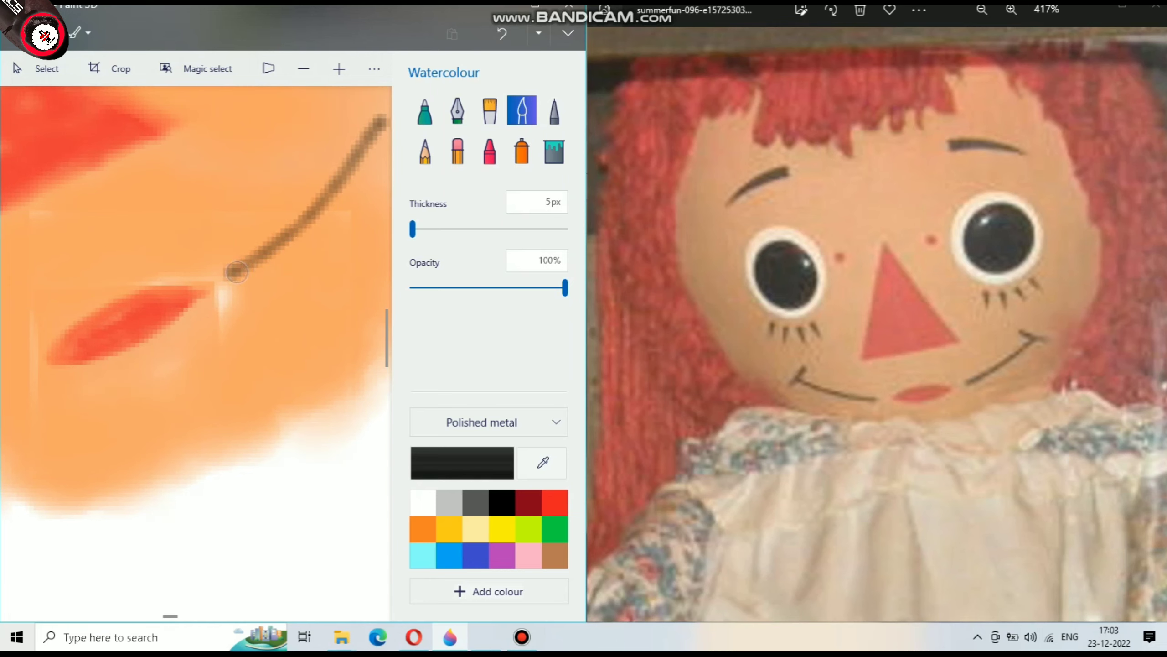
{"action": "left_click_drag", "start_coordinate": [235, 272], "coordinate": [376, 119]}
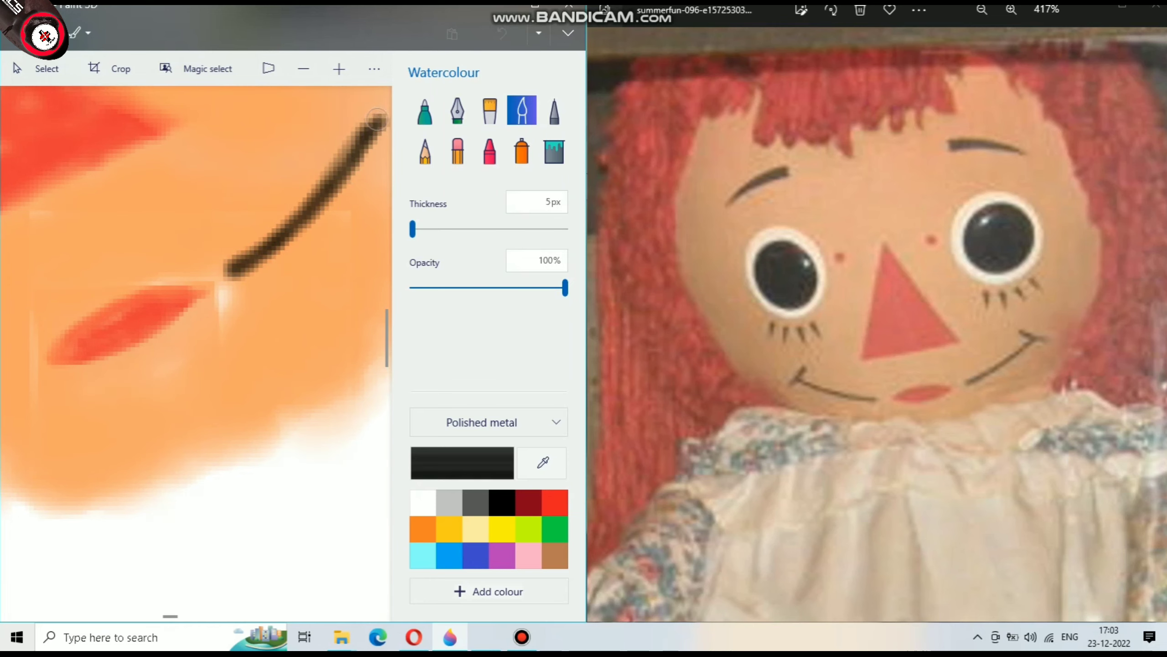
{"action": "scroll", "coordinate": [377, 118], "scroll_direction": "down", "scroll_amount": 2}
{"action": "scroll", "coordinate": [243, 288], "scroll_direction": "down", "scroll_amount": 1}
{"action": "scroll", "coordinate": [244, 288], "scroll_direction": "up", "scroll_amount": 2}
{"action": "scroll", "coordinate": [53, 302], "scroll_direction": "up", "scroll_amount": 1}
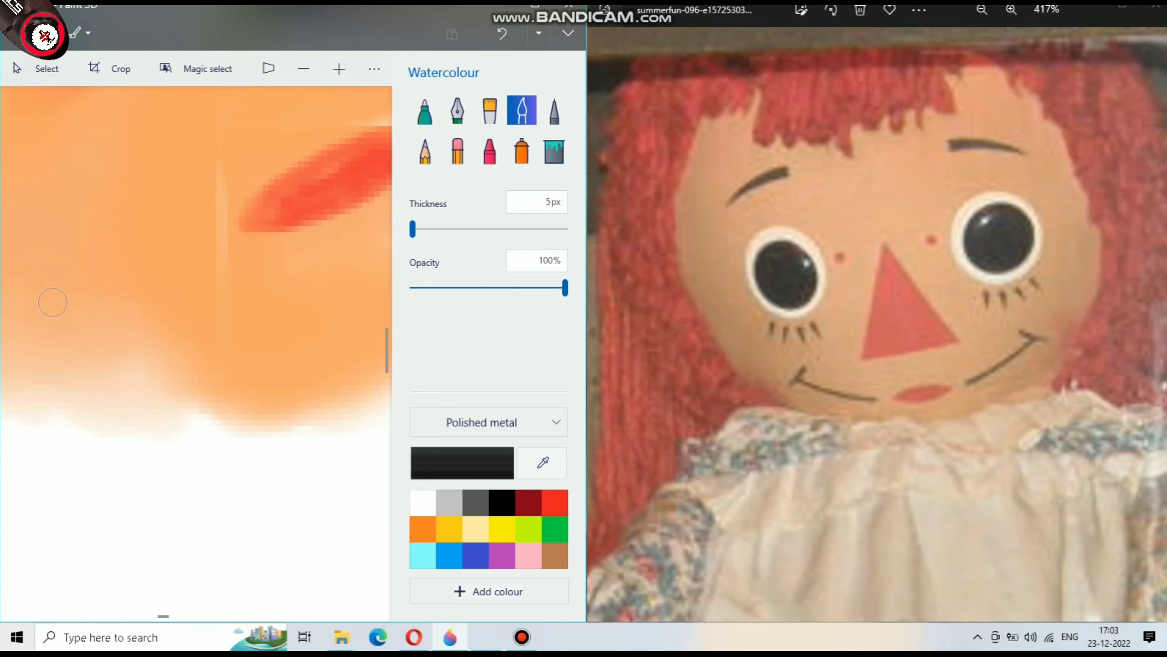
{"action": "mouse_move", "coordinate": [52, 302]}
{"action": "left_mouse_down"}
{"action": "mouse_move", "coordinate": [3, 315]}
{"action": "mouse_move", "coordinate": [234, 233]}
{"action": "mouse_move", "coordinate": [50, 299]}
{"action": "mouse_move", "coordinate": [62, 306]}
{"action": "mouse_move", "coordinate": [234, 232]}
{"action": "mouse_move", "coordinate": [3, 317]}
{"action": "left_mouse_up"}
Mix a light peach touch-up colour matching the face
{"action": "scroll", "coordinate": [138, 285], "scroll_direction": "down", "scroll_amount": 2}
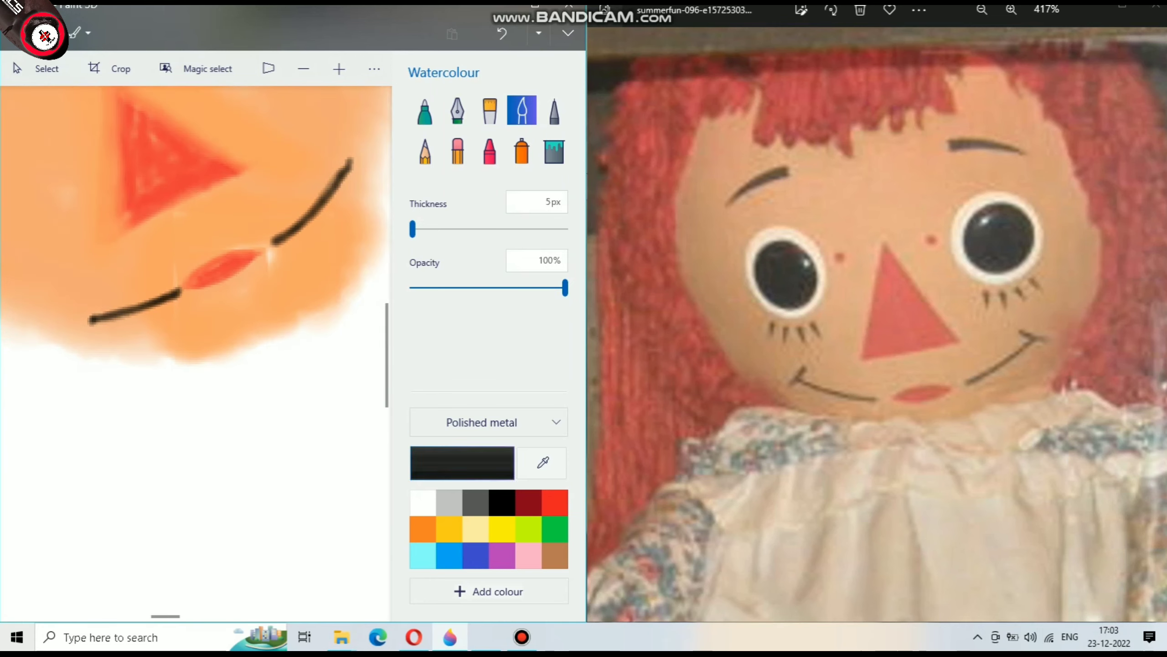
{"action": "left_click", "coordinate": [422, 529]}
{"action": "left_click", "coordinate": [462, 462]}
{"action": "mouse_move", "coordinate": [326, 183]}
{"action": "left_mouse_down"}
{"action": "mouse_move", "coordinate": [247, 190]}
{"action": "mouse_move", "coordinate": [331, 165]}
{"action": "mouse_move", "coordinate": [295, 188]}
{"action": "mouse_move", "coordinate": [338, 153]}
{"action": "left_mouse_up"}
{"action": "left_click", "coordinate": [214, 461]}
Paint out the smile line's stray end with peach
{"action": "scroll", "coordinate": [257, 221], "scroll_direction": "up", "scroll_amount": 2}
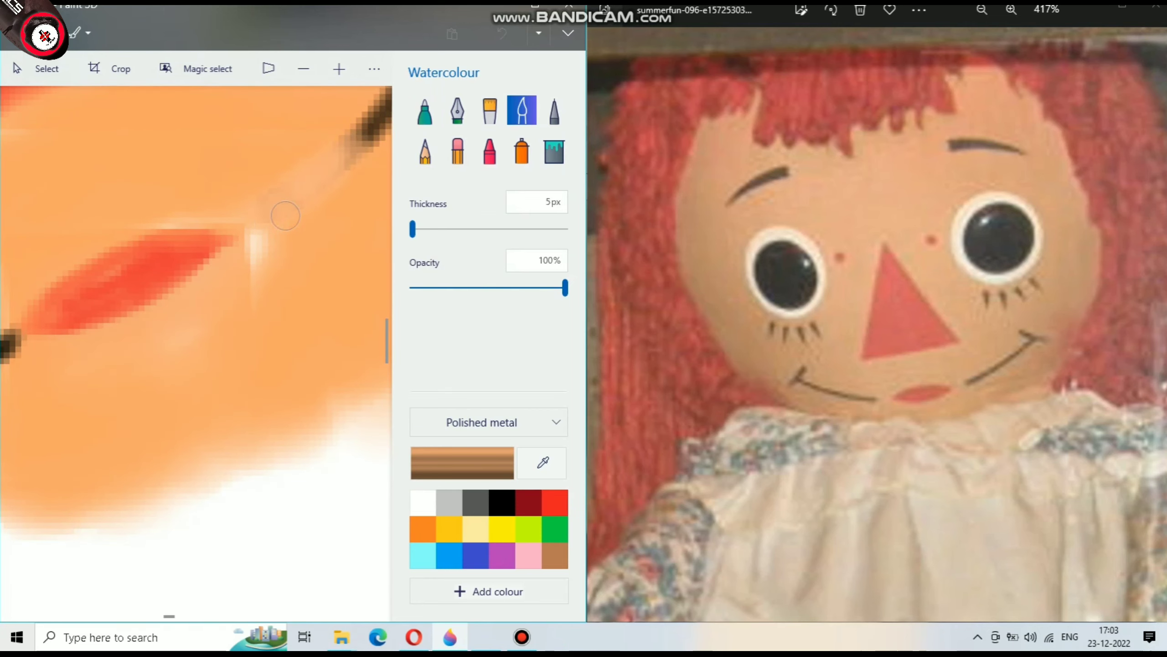
{"action": "scroll", "coordinate": [286, 216], "scroll_direction": "down", "scroll_amount": 3}
{"action": "scroll", "coordinate": [230, 207], "scroll_direction": "up", "scroll_amount": 2}
{"action": "scroll", "coordinate": [207, 200], "scroll_direction": "up", "scroll_amount": 2}
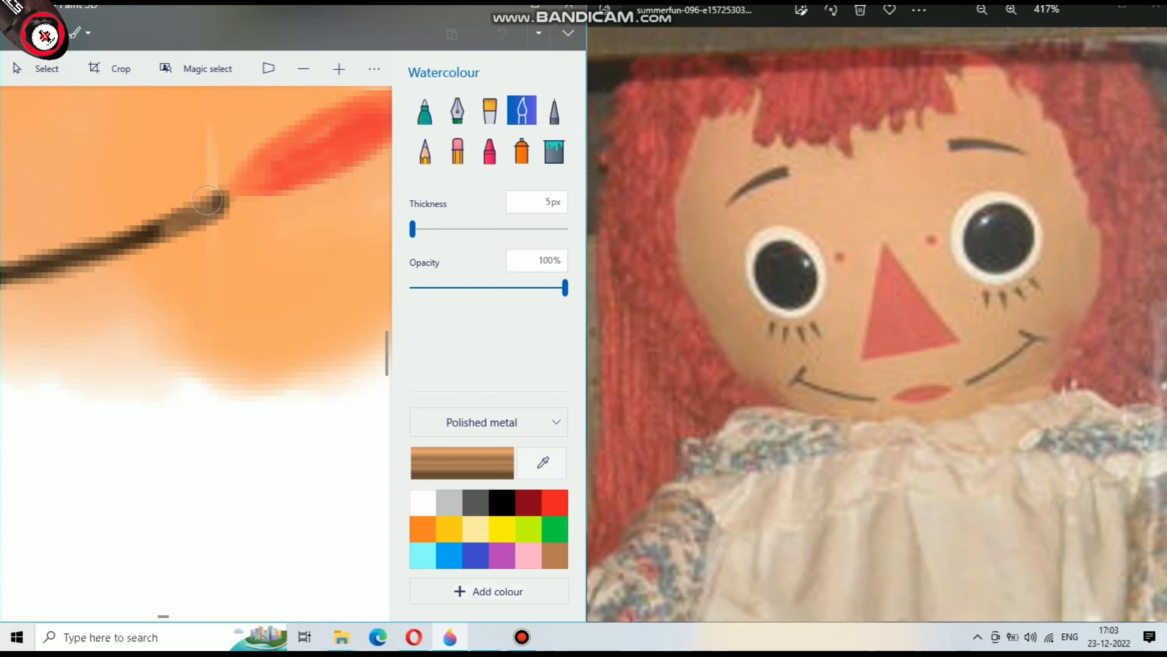
{"action": "mouse_move", "coordinate": [207, 200]}
{"action": "left_mouse_down"}
{"action": "mouse_move", "coordinate": [228, 194]}
{"action": "mouse_move", "coordinate": [178, 235]}
{"action": "mouse_move", "coordinate": [198, 230]}
{"action": "left_mouse_up"}
{"action": "scroll", "coordinate": [148, 231], "scroll_direction": "down", "scroll_amount": 3}
{"action": "scroll", "coordinate": [148, 231], "scroll_direction": "up", "scroll_amount": 1}
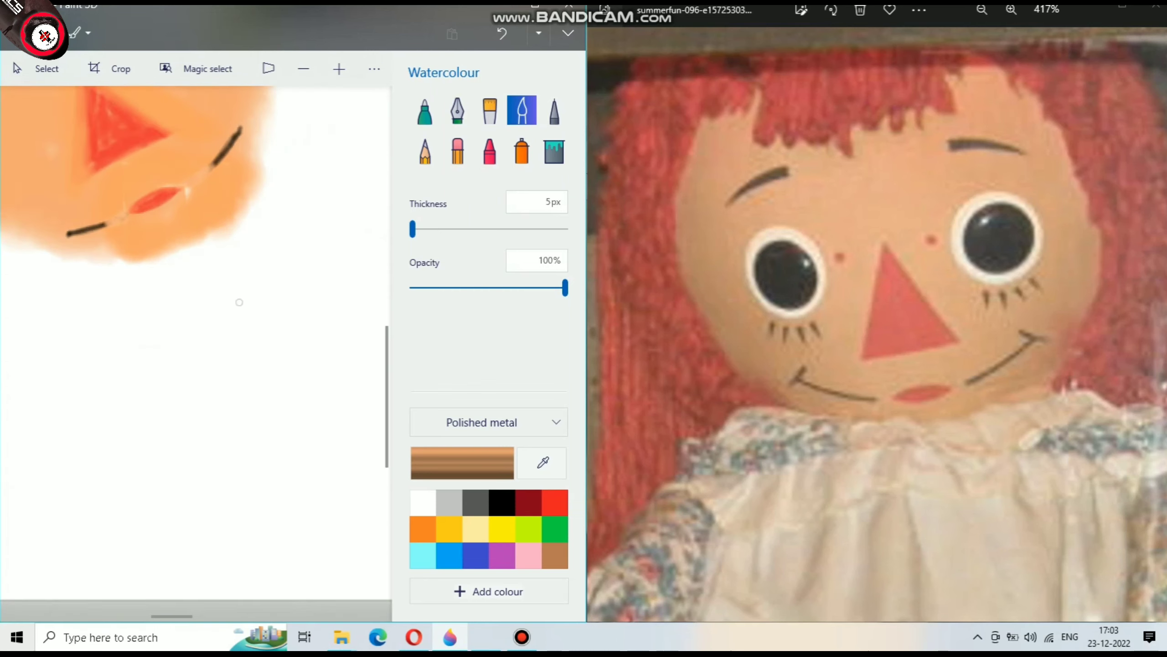
Redraw the smile's right part in black with a short stroke at its upper end
{"action": "left_click", "coordinate": [502, 502]}
{"action": "scroll", "coordinate": [251, 257], "scroll_direction": "up", "scroll_amount": 2}
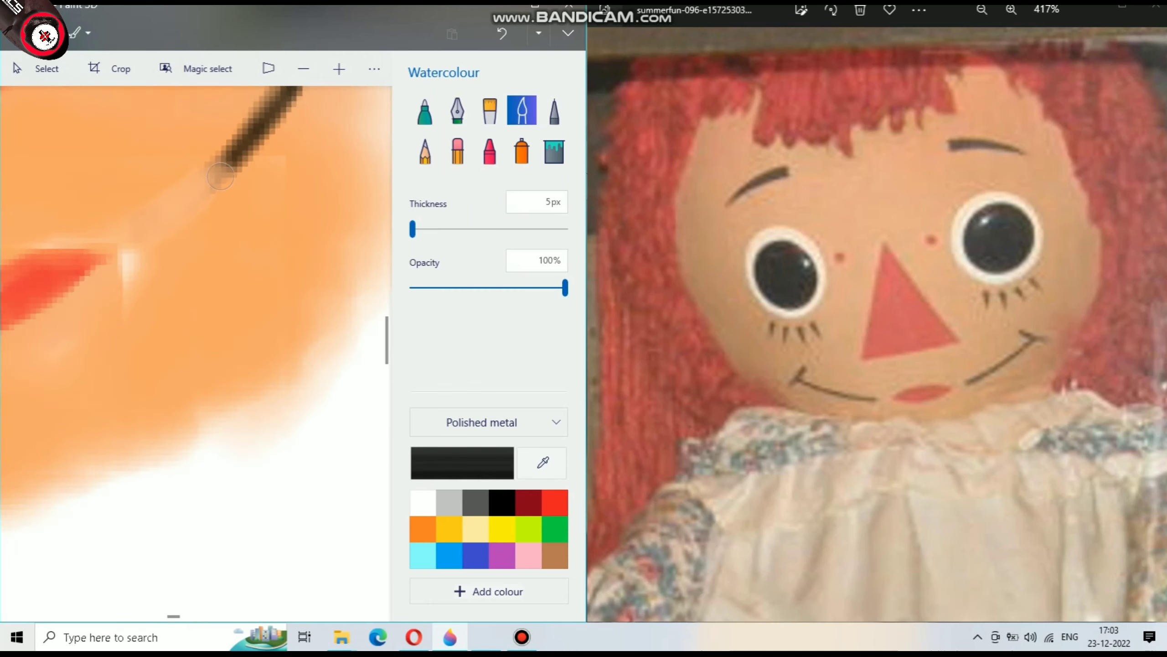
{"action": "scroll", "coordinate": [250, 257], "scroll_direction": "up", "scroll_amount": 2}
{"action": "scroll", "coordinate": [250, 258], "scroll_direction": "up", "scroll_amount": 2}
{"action": "left_click_drag", "start_coordinate": [180, 266], "coordinate": [312, 152]}
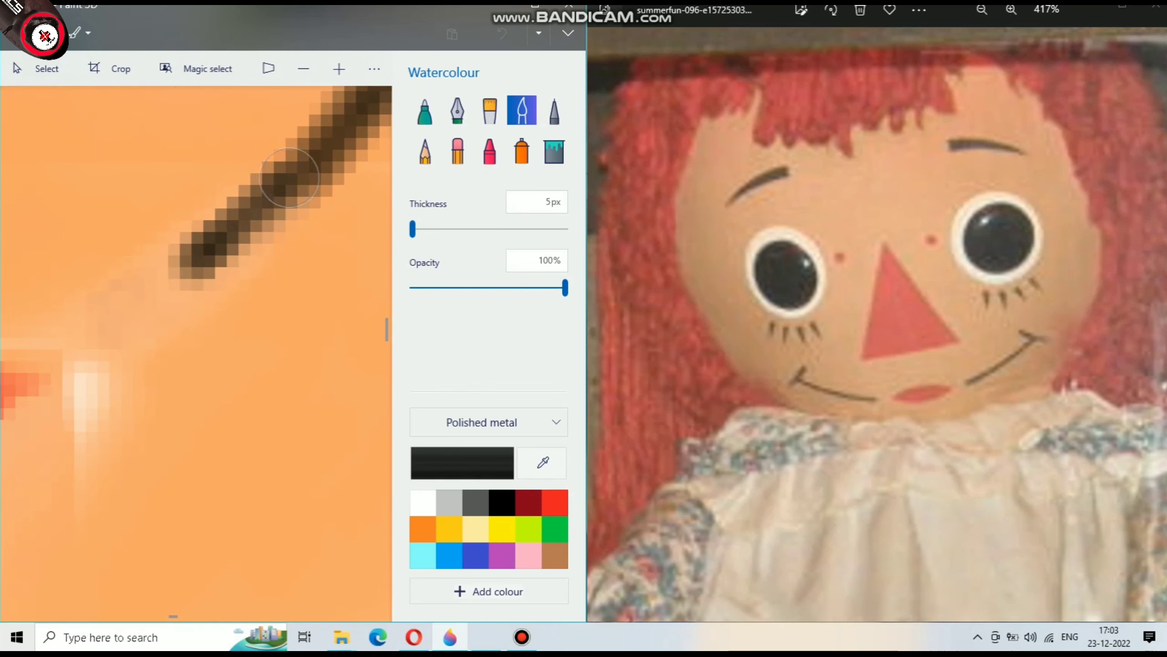
{"action": "left_click_drag", "start_coordinate": [152, 276], "coordinate": [287, 188]}
{"action": "scroll", "coordinate": [287, 188], "scroll_direction": "down", "scroll_amount": 3}
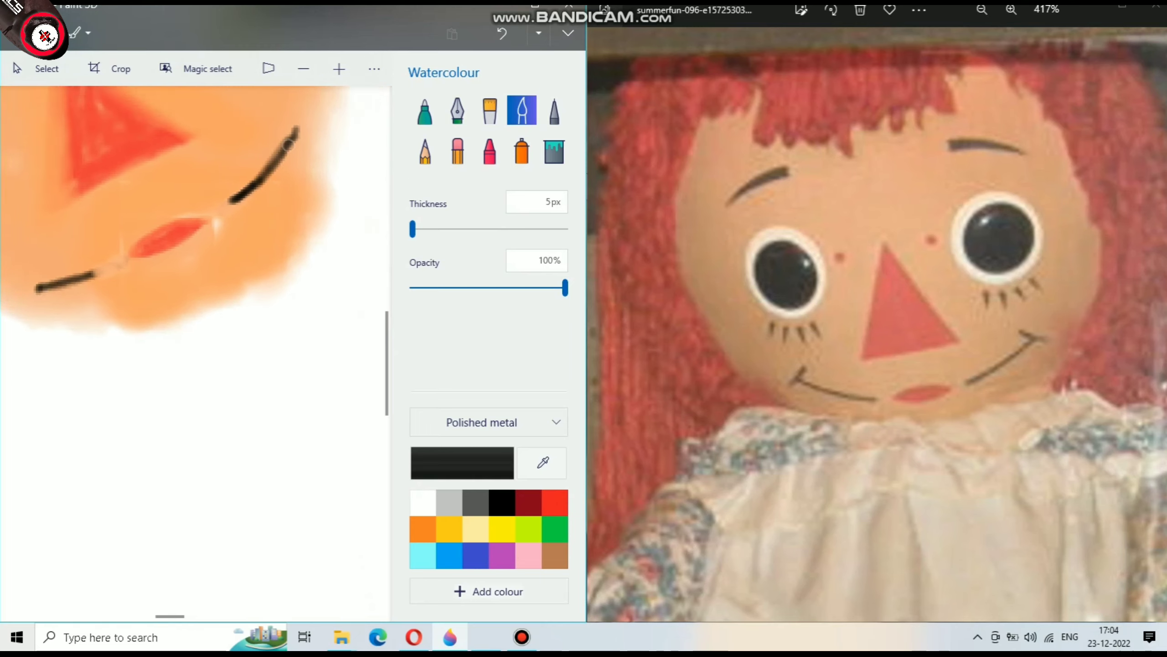
{"action": "scroll", "coordinate": [221, 177], "scroll_direction": "up", "scroll_amount": 2}
{"action": "scroll", "coordinate": [202, 158], "scroll_direction": "up", "scroll_amount": 2}
{"action": "left_click_drag", "start_coordinate": [202, 158], "coordinate": [262, 180]}
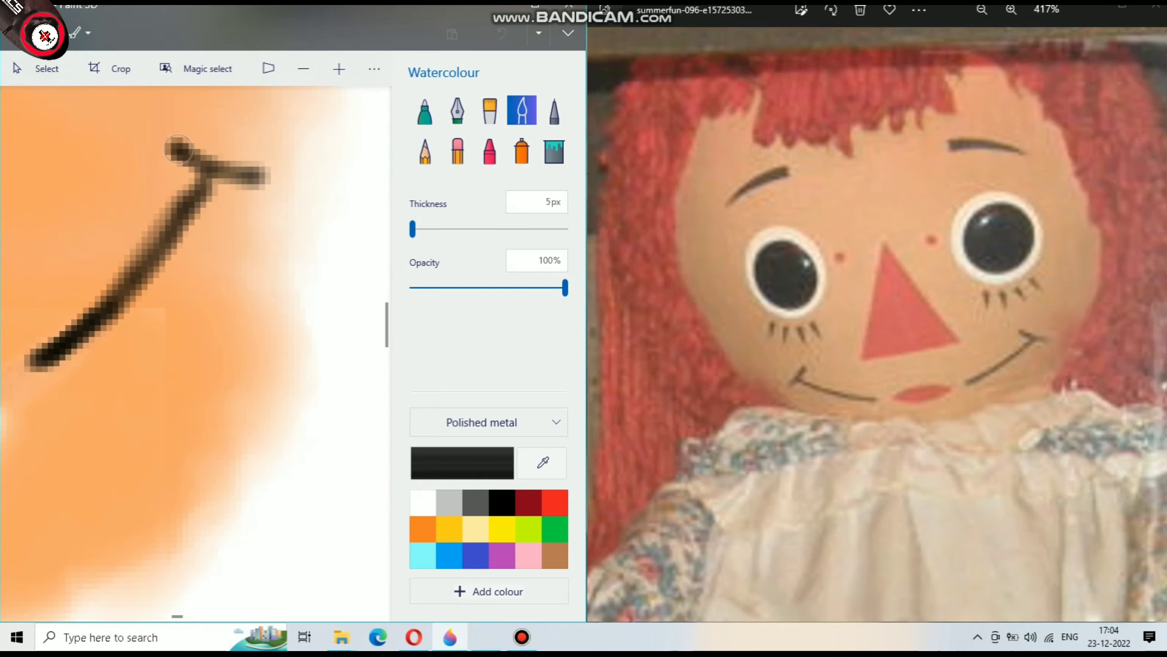
Extend the black smile leftward and add an upturned tick at its left end
{"action": "scroll", "coordinate": [262, 179], "scroll_direction": "down", "scroll_amount": 5}
{"action": "scroll", "coordinate": [101, 342], "scroll_direction": "up", "scroll_amount": 2}
{"action": "scroll", "coordinate": [92, 343], "scroll_direction": "up", "scroll_amount": 2}
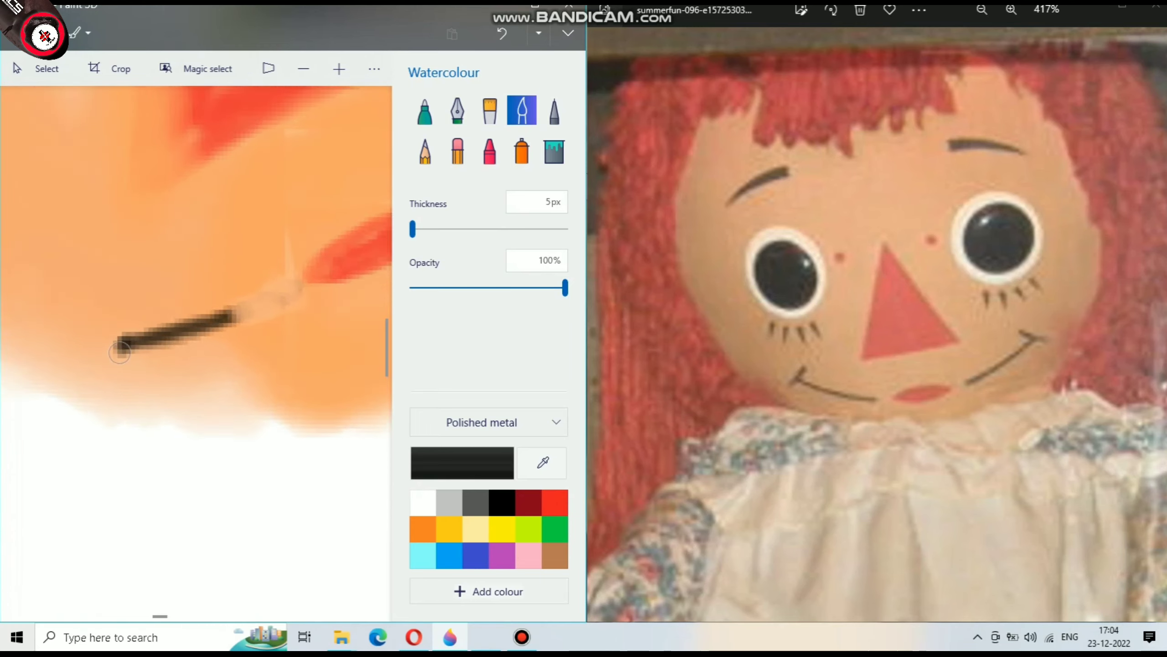
{"action": "scroll", "coordinate": [69, 345], "scroll_direction": "up", "scroll_amount": 3}
{"action": "mouse_move", "coordinate": [10, 334]}
{"action": "left_mouse_down"}
{"action": "mouse_move", "coordinate": [86, 340]}
{"action": "mouse_move", "coordinate": [105, 326]}
{"action": "left_mouse_up"}
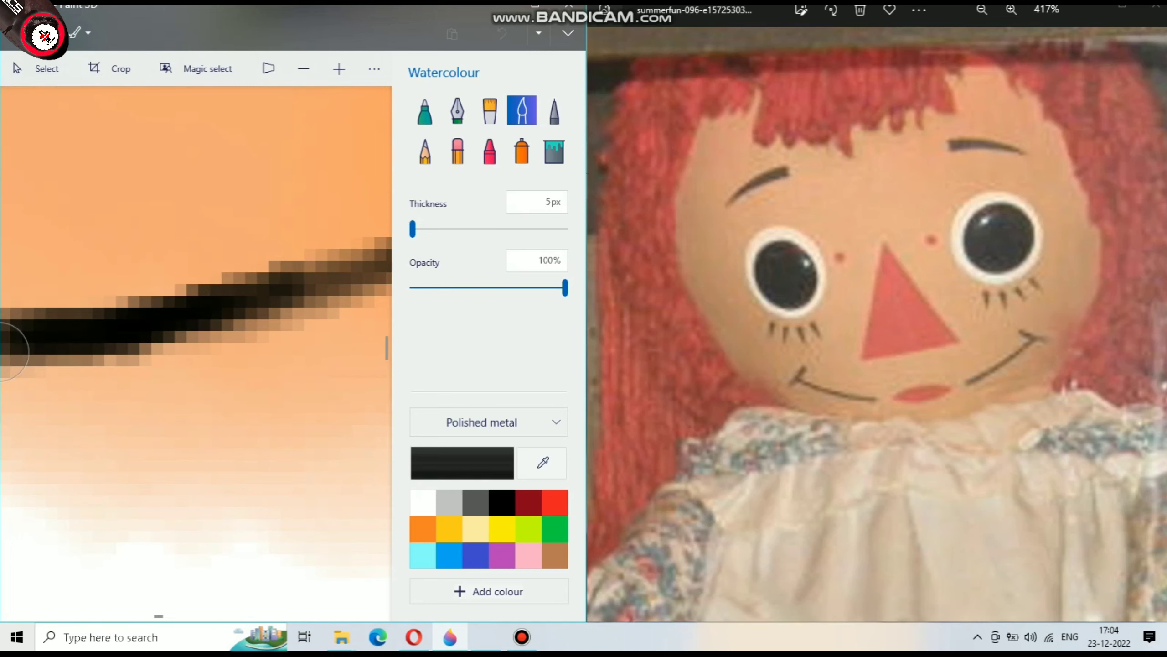
{"action": "scroll", "coordinate": [104, 326], "scroll_direction": "down", "scroll_amount": 3}
{"action": "scroll", "coordinate": [321, 323], "scroll_direction": "up", "scroll_amount": 1}
{"action": "scroll", "coordinate": [321, 323], "scroll_direction": "up", "scroll_amount": 2}
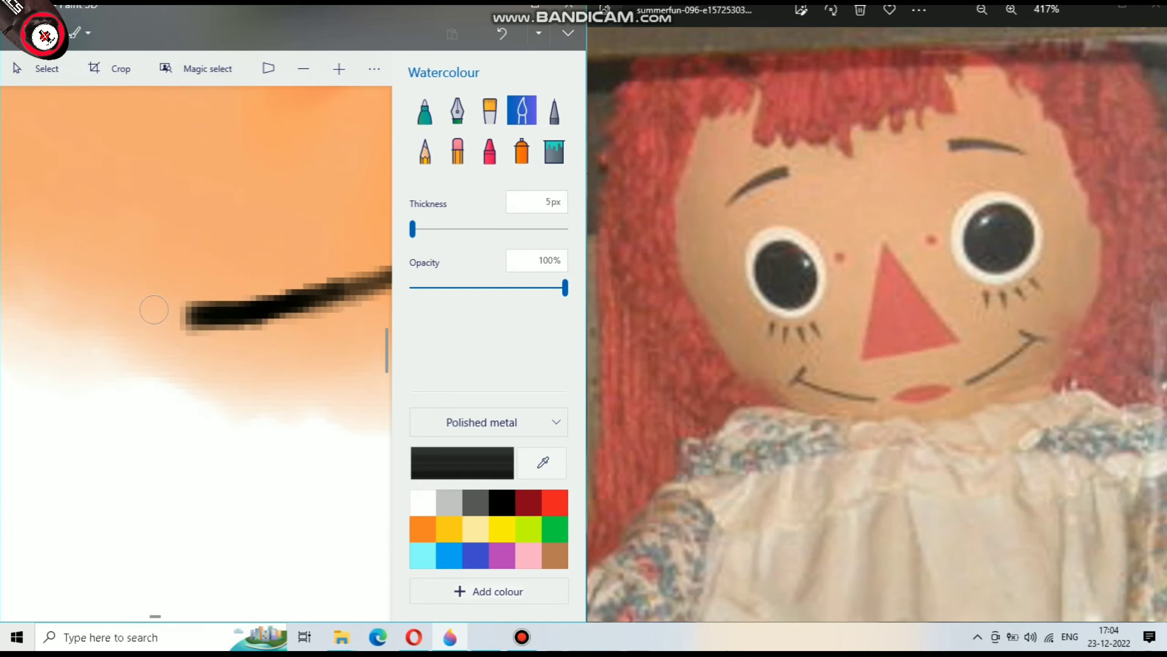
{"action": "left_click_drag", "start_coordinate": [148, 313], "coordinate": [138, 326]}
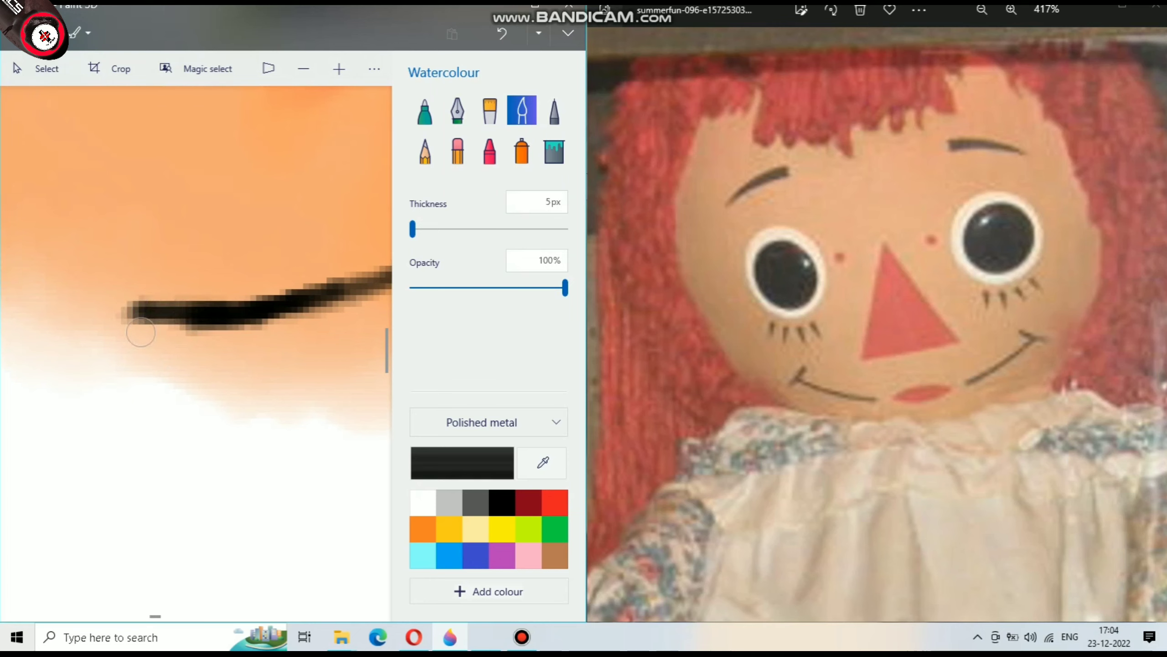
{"action": "mouse_move", "coordinate": [129, 269]}
{"action": "left_mouse_down"}
{"action": "mouse_move", "coordinate": [117, 339]}
{"action": "mouse_move", "coordinate": [133, 276]}
{"action": "left_mouse_up"}
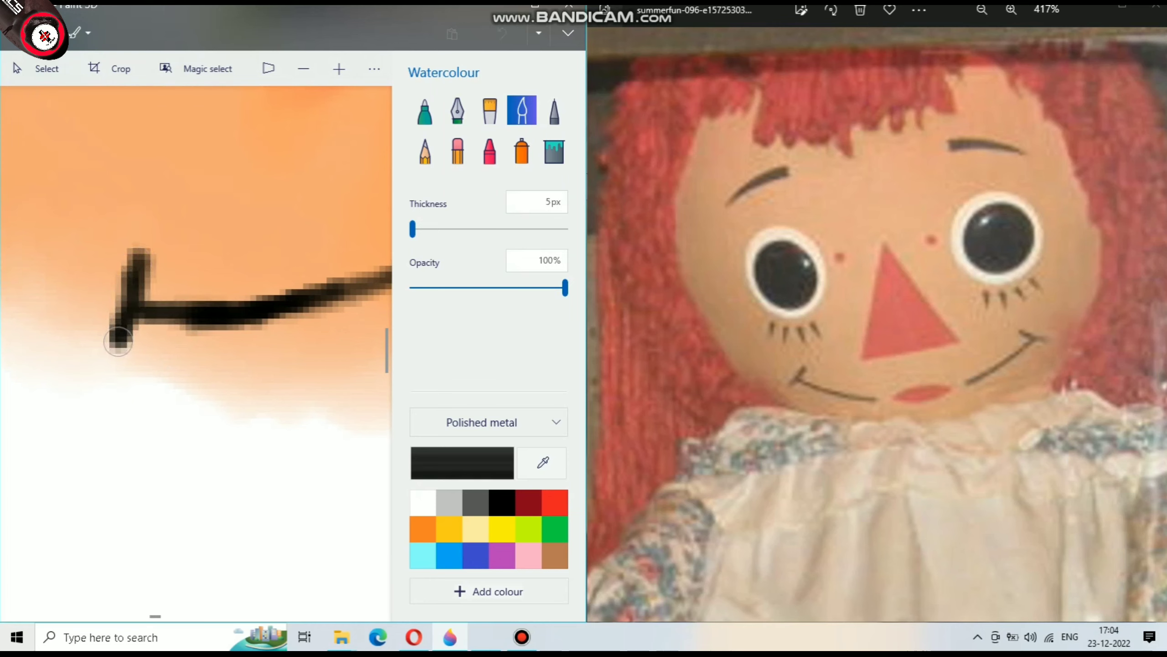
{"action": "scroll", "coordinate": [135, 327], "scroll_direction": "down", "scroll_amount": 4}
{"action": "left_click", "coordinate": [555, 502]}
Thicken the red lips along their upper and lower edges out to the tips
{"action": "scroll", "coordinate": [198, 311], "scroll_direction": "up", "scroll_amount": 2}
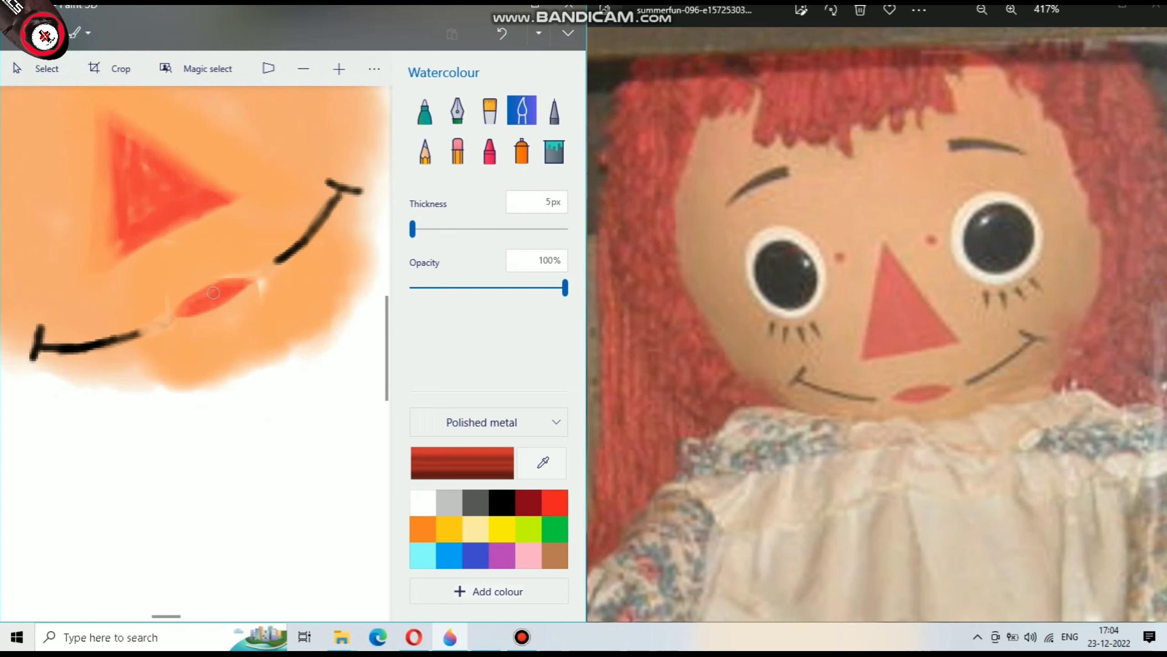
{"action": "scroll", "coordinate": [194, 313], "scroll_direction": "up", "scroll_amount": 3}
{"action": "left_click_drag", "start_coordinate": [194, 313], "coordinate": [53, 337]}
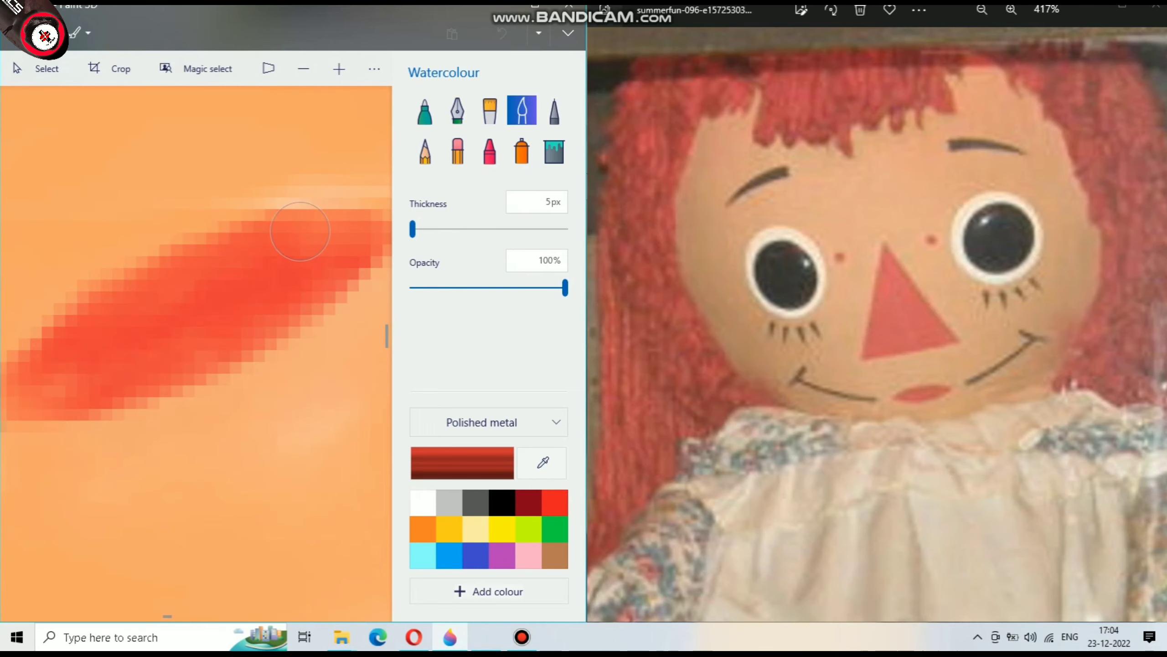
{"action": "scroll", "coordinate": [156, 316], "scroll_direction": "down", "scroll_amount": 2}
{"action": "left_click_drag", "start_coordinate": [74, 353], "coordinate": [247, 261]}
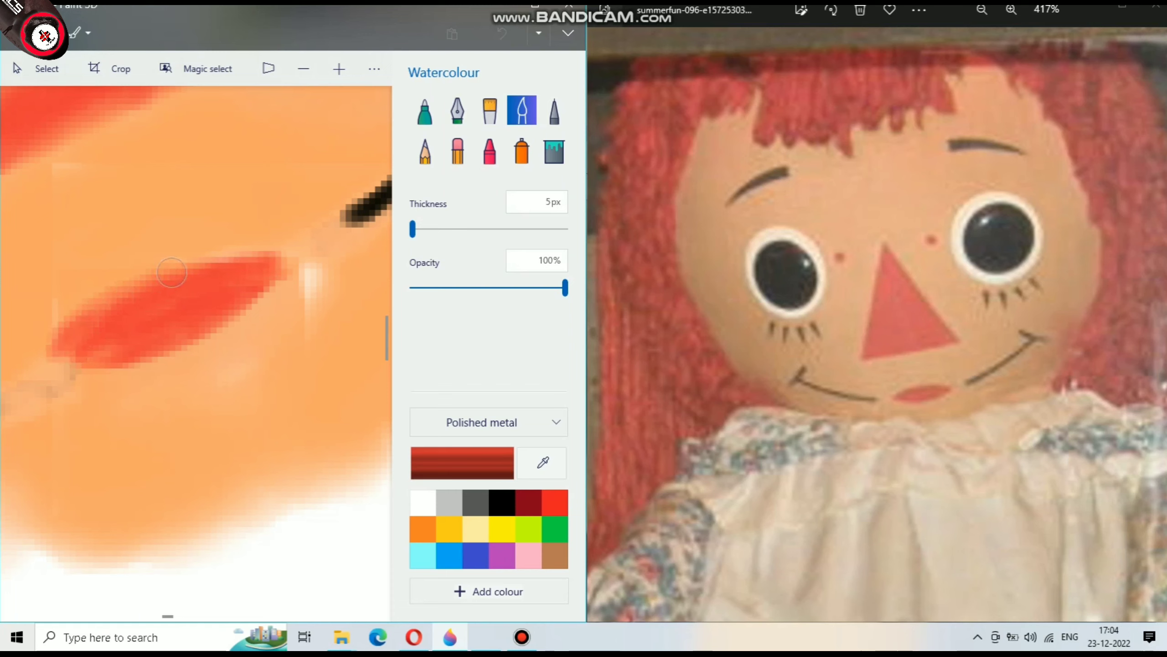
{"action": "left_click_drag", "start_coordinate": [171, 273], "coordinate": [274, 248]}
{"action": "left_click_drag", "start_coordinate": [86, 324], "coordinate": [289, 246]}
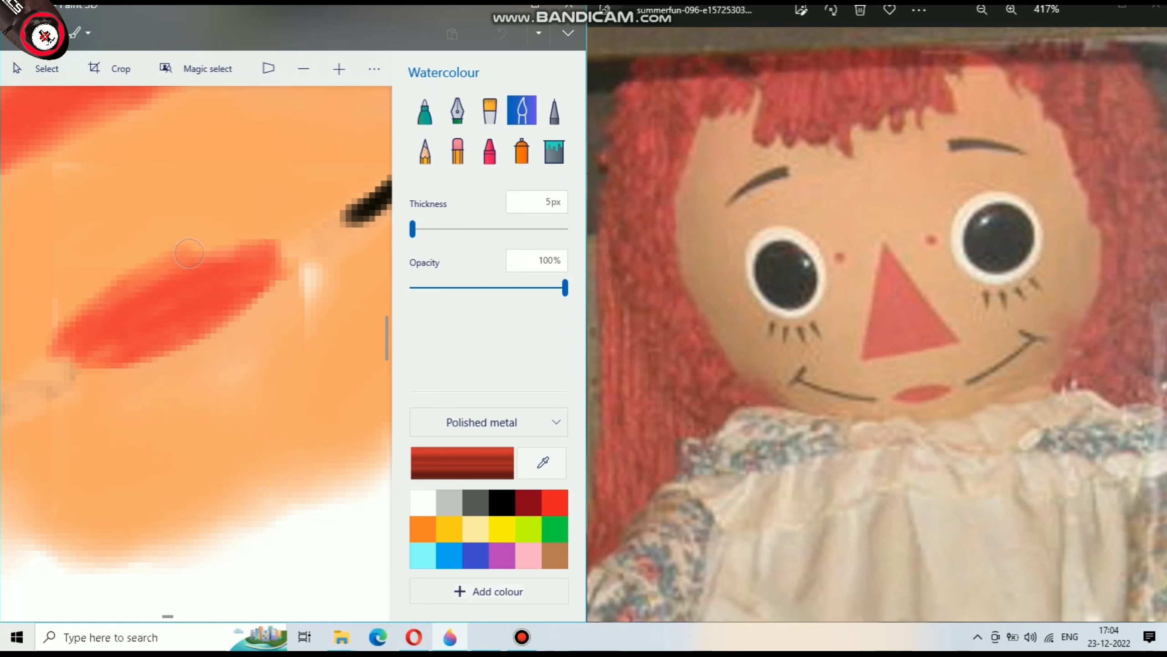
{"action": "left_click_drag", "start_coordinate": [63, 336], "coordinate": [288, 290]}
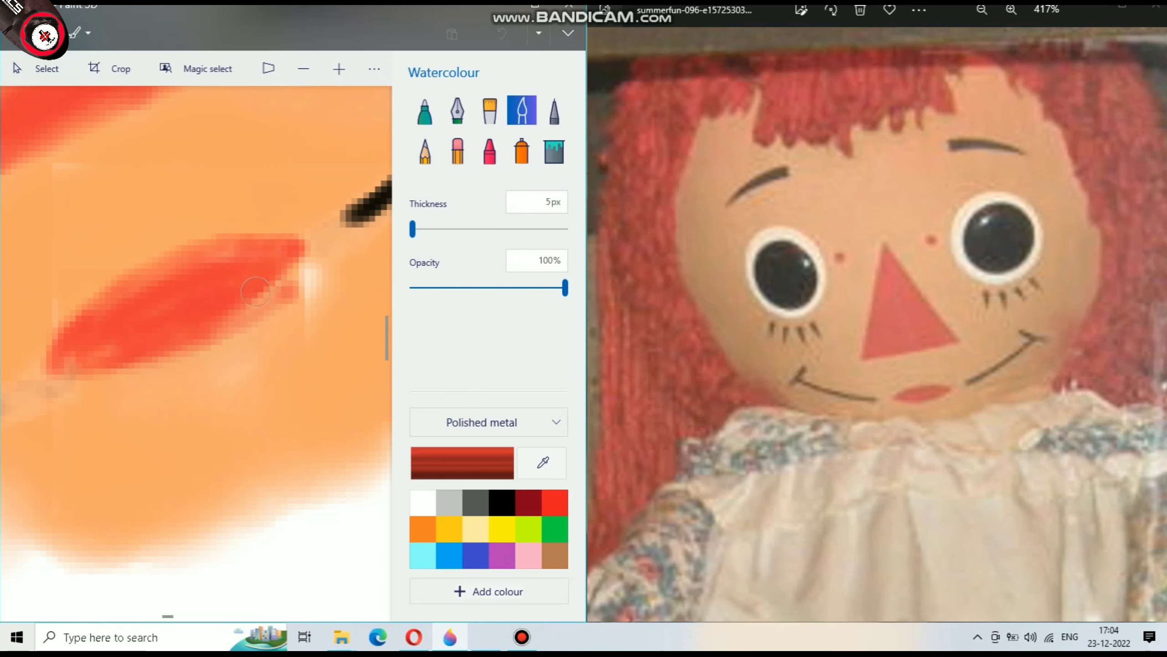
{"action": "scroll", "coordinate": [247, 257], "scroll_direction": "down", "scroll_amount": 5}
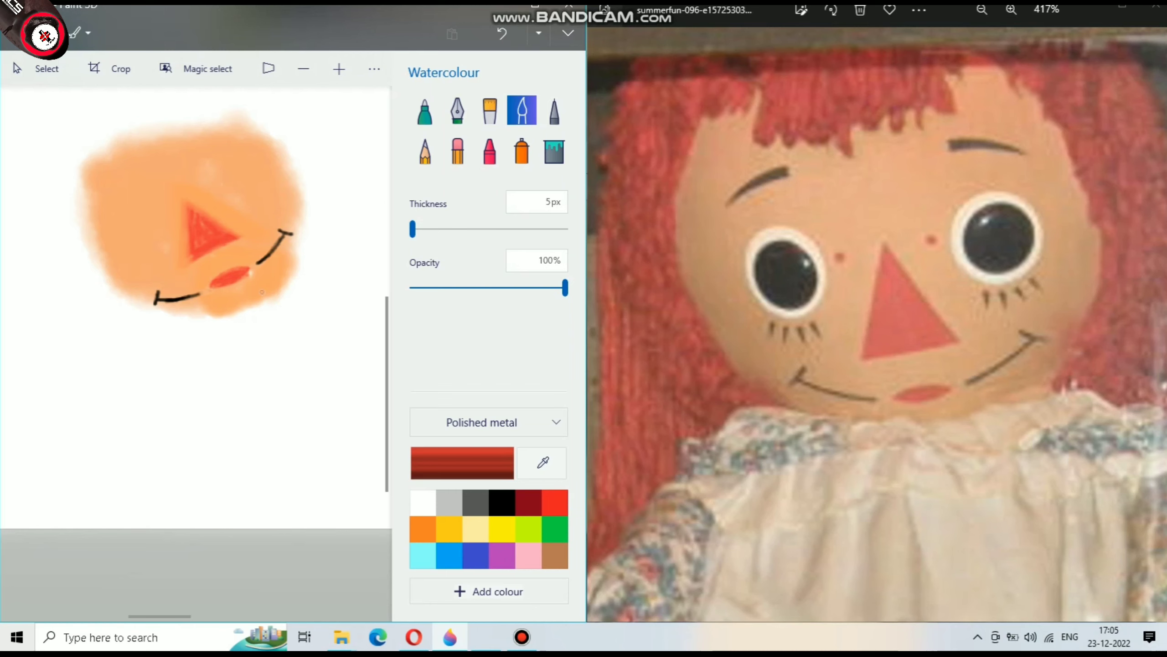
{"action": "scroll", "coordinate": [263, 292], "scroll_direction": "up", "scroll_amount": 5}
Dab two small red dots, one left of the nose and one above it
{"action": "scroll", "coordinate": [136, 204], "scroll_direction": "up", "scroll_amount": 2}
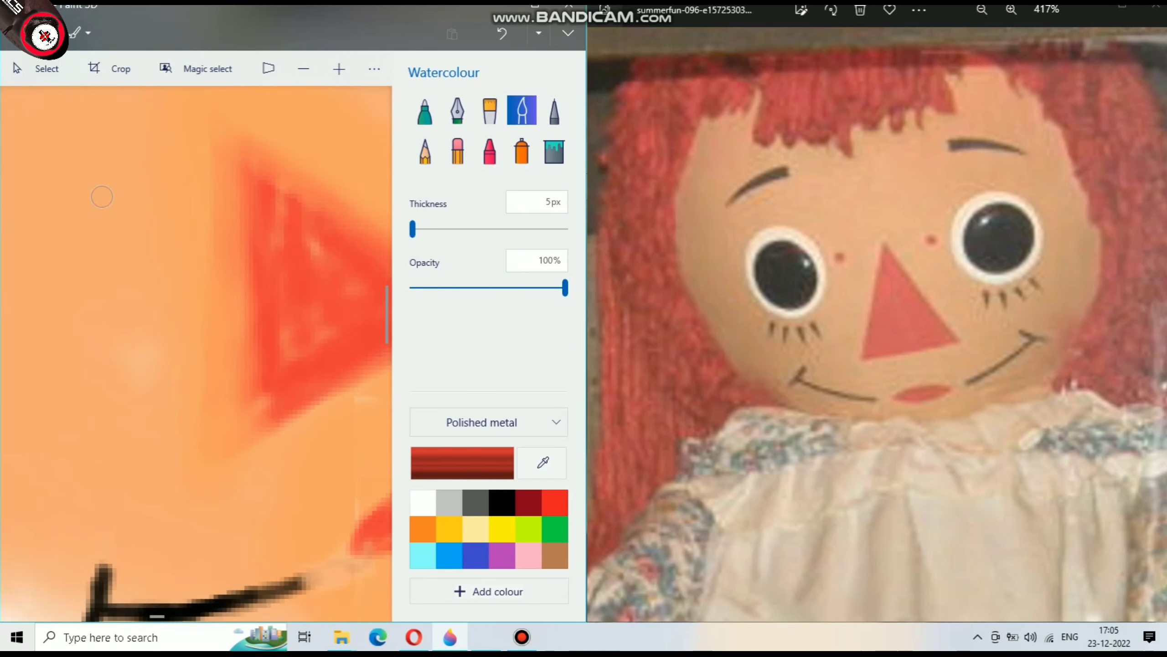
{"action": "left_click_drag", "start_coordinate": [102, 197], "coordinate": [96, 212]}
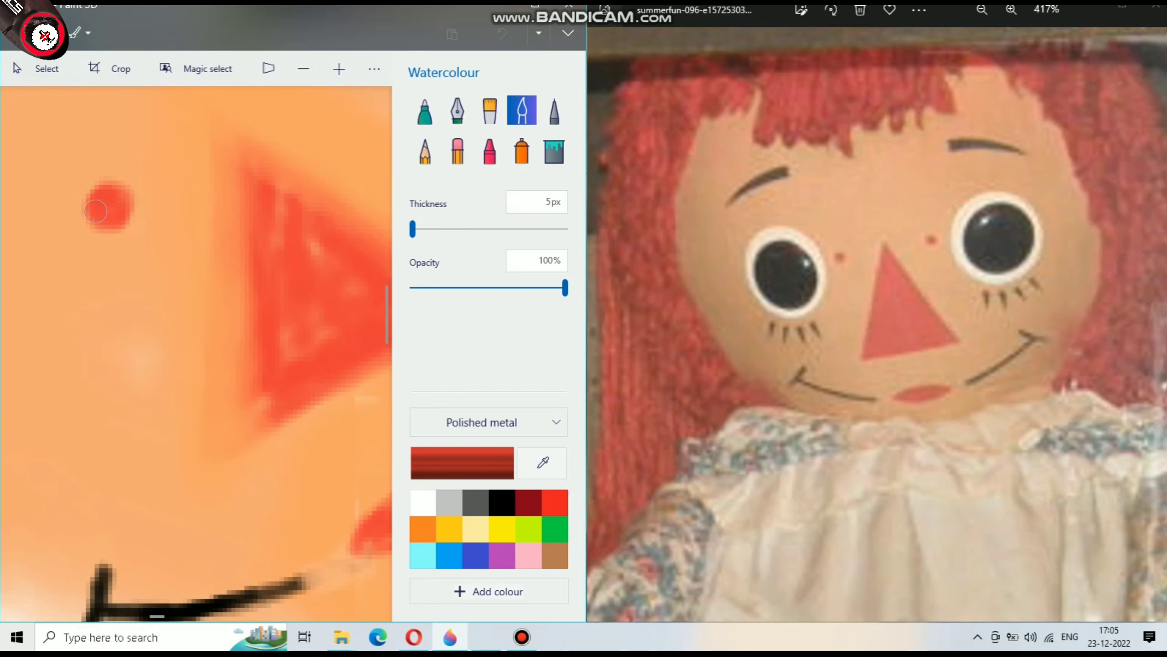
{"action": "scroll", "coordinate": [96, 212], "scroll_direction": "down", "scroll_amount": 3}
{"action": "scroll", "coordinate": [106, 207], "scroll_direction": "down", "scroll_amount": 1}
{"action": "scroll", "coordinate": [161, 170], "scroll_direction": "up", "scroll_amount": 3}
{"action": "scroll", "coordinate": [259, 192], "scroll_direction": "up", "scroll_amount": 2}
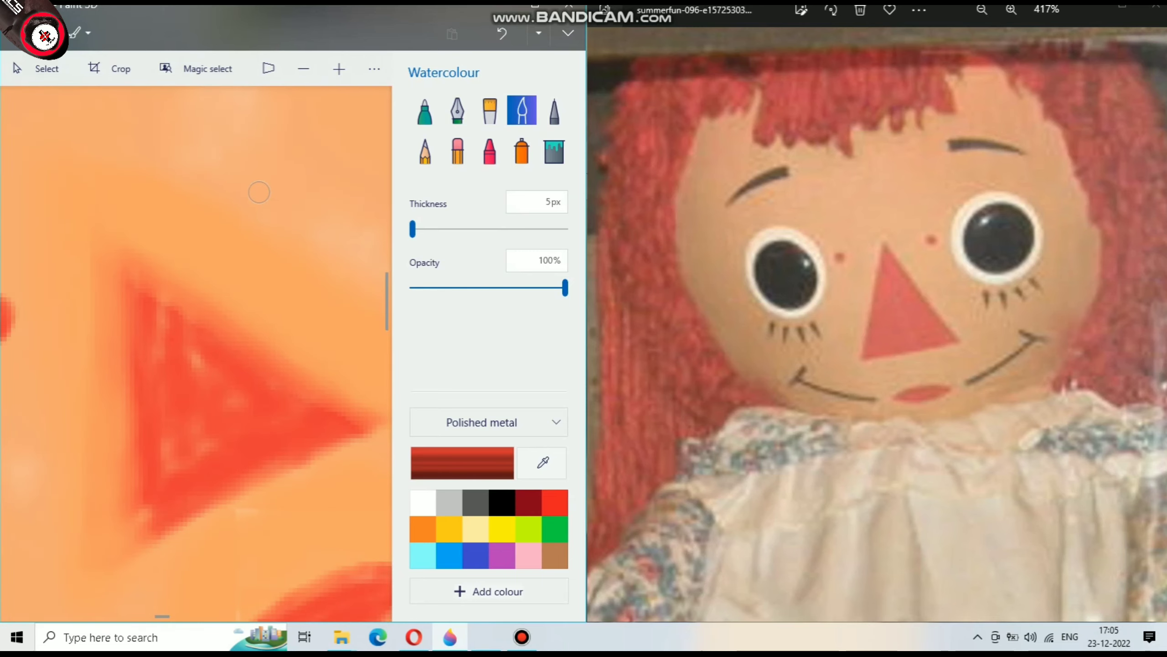
{"action": "left_click_drag", "start_coordinate": [244, 190], "coordinate": [269, 218]}
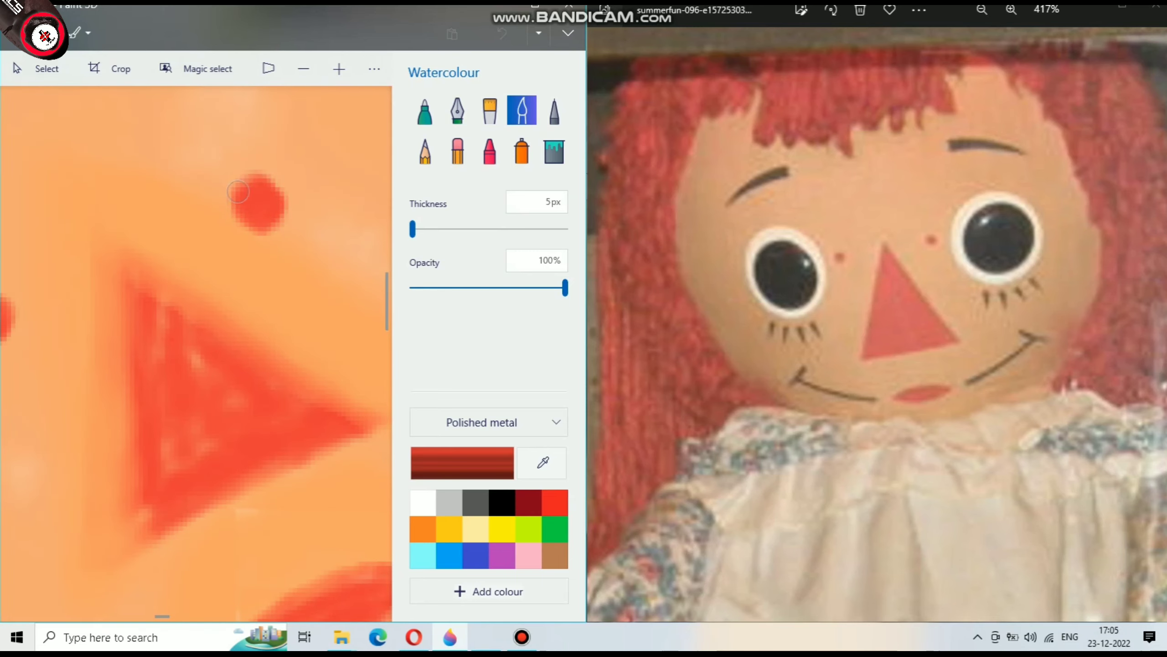
Enlarge the red freckle dot left of the nose
{"action": "scroll", "coordinate": [274, 213], "scroll_direction": "down", "scroll_amount": 4}
{"action": "scroll", "coordinate": [183, 240], "scroll_direction": "up", "scroll_amount": 2}
{"action": "scroll", "coordinate": [183, 240], "scroll_direction": "up", "scroll_amount": 2}
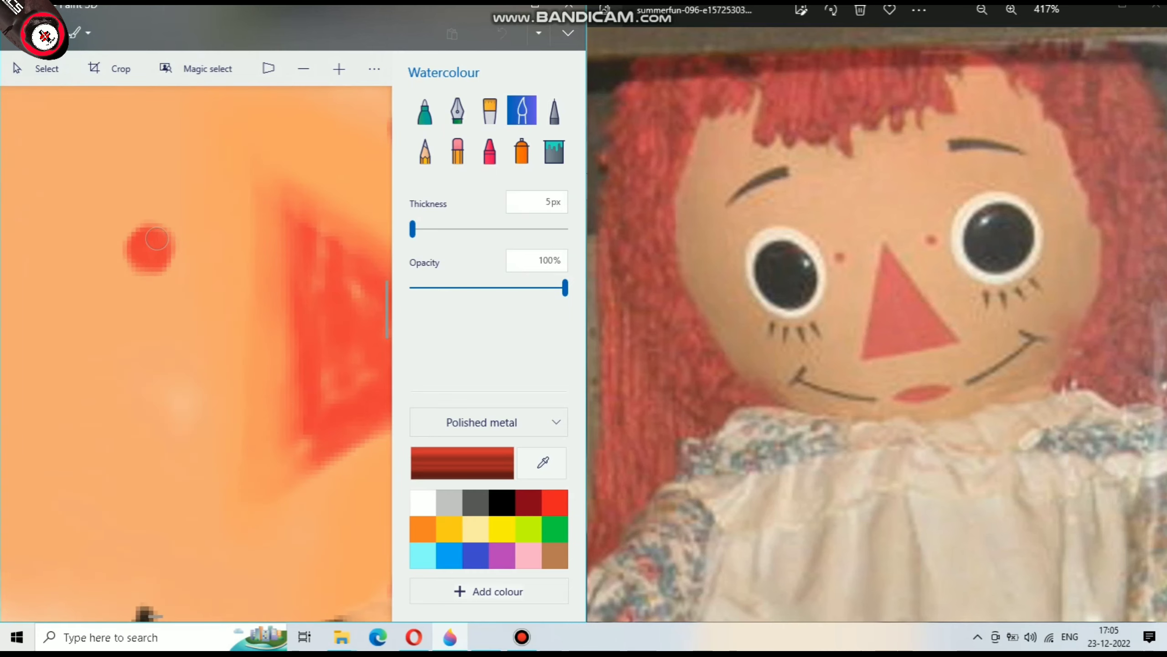
{"action": "left_click_drag", "start_coordinate": [184, 240], "coordinate": [143, 260]}
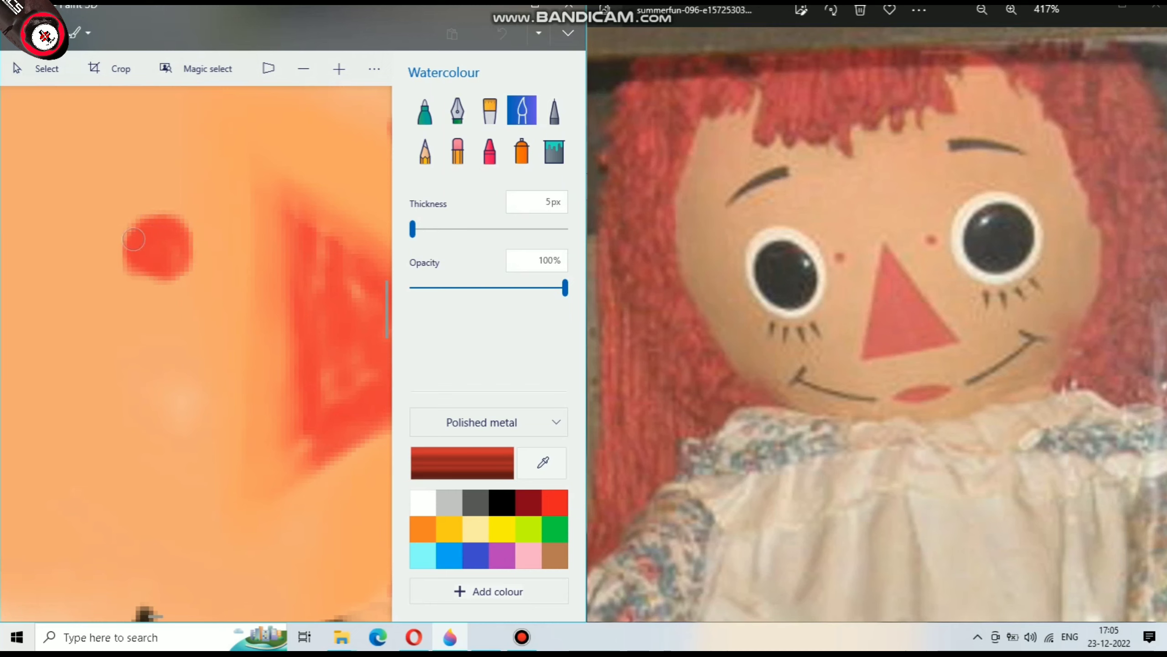
{"action": "scroll", "coordinate": [133, 238], "scroll_direction": "down", "scroll_amount": 4}
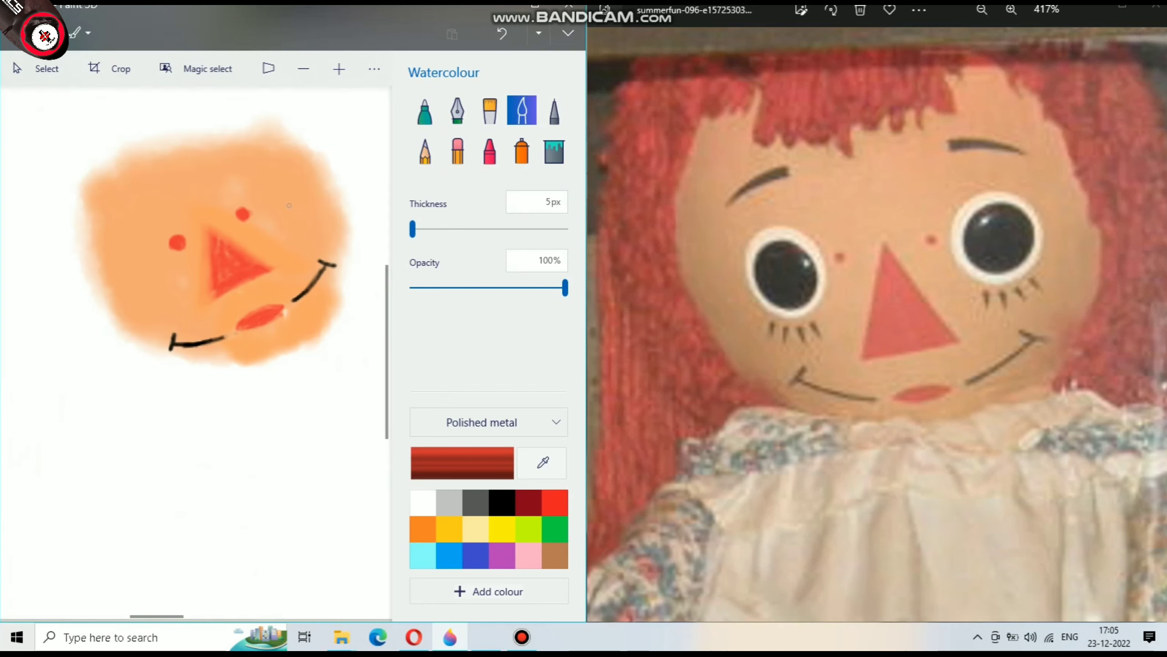
{"action": "scroll", "coordinate": [155, 282], "scroll_direction": "up", "scroll_amount": 2}
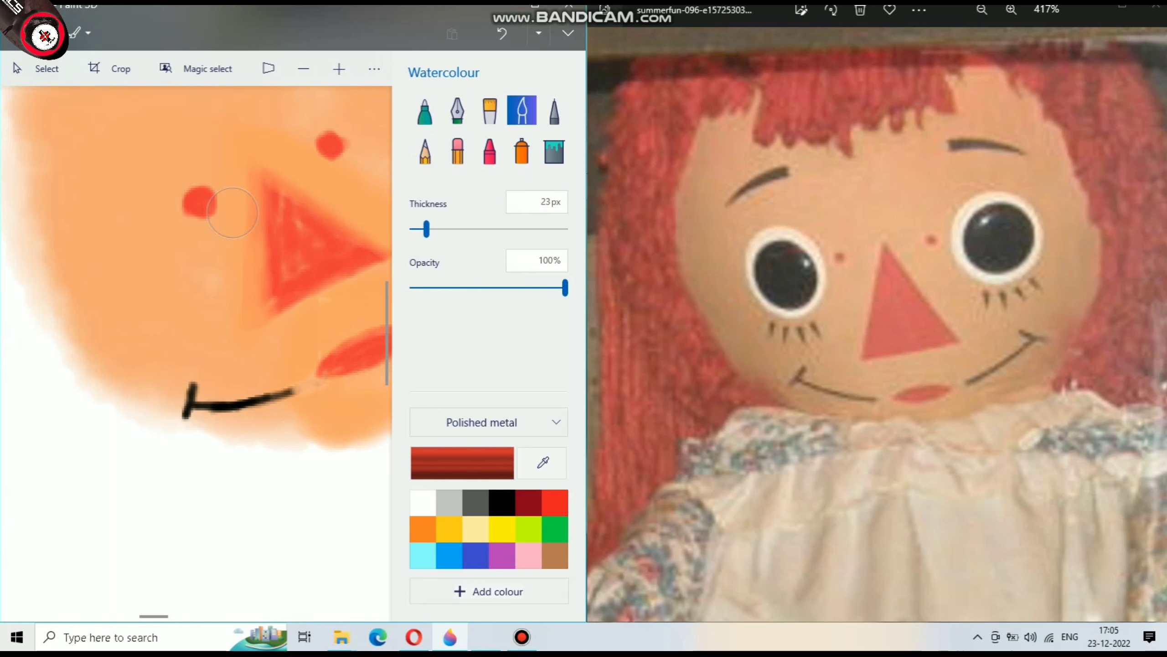
Thin the watercolour brush to 7px and repaint the nose triangle's left and upper edges in red
{"action": "scroll", "coordinate": [285, 220], "scroll_direction": "up", "scroll_amount": 2}
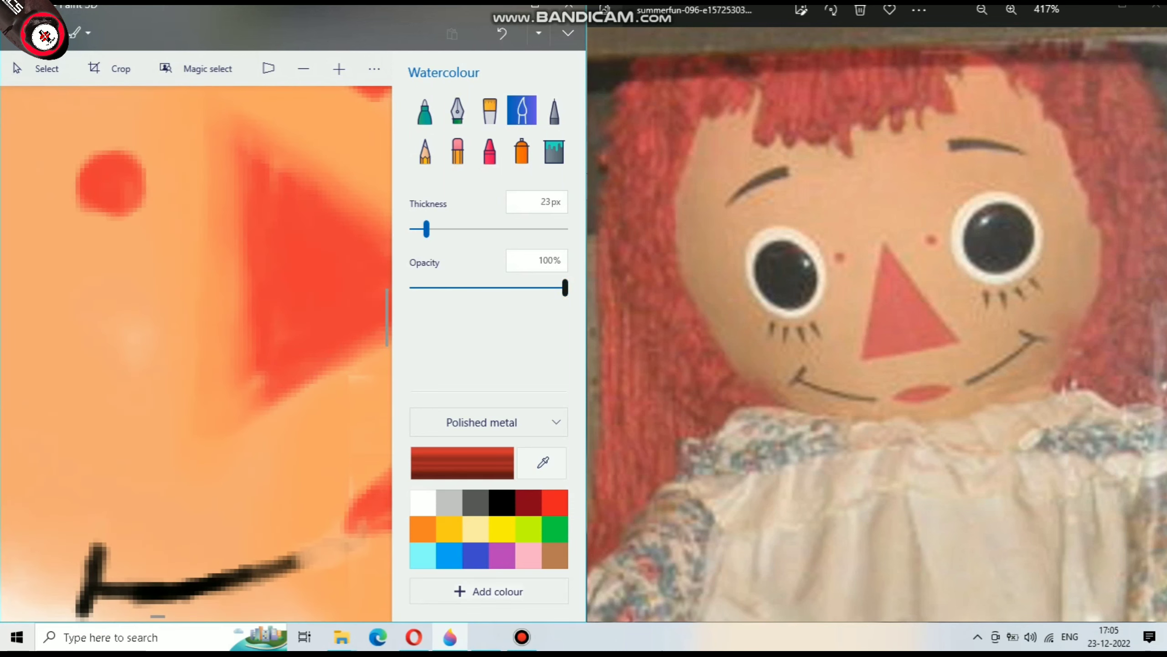
{"action": "key", "text": "Left"}
{"action": "key", "text": "Left"}
{"action": "key", "text": "Left"}
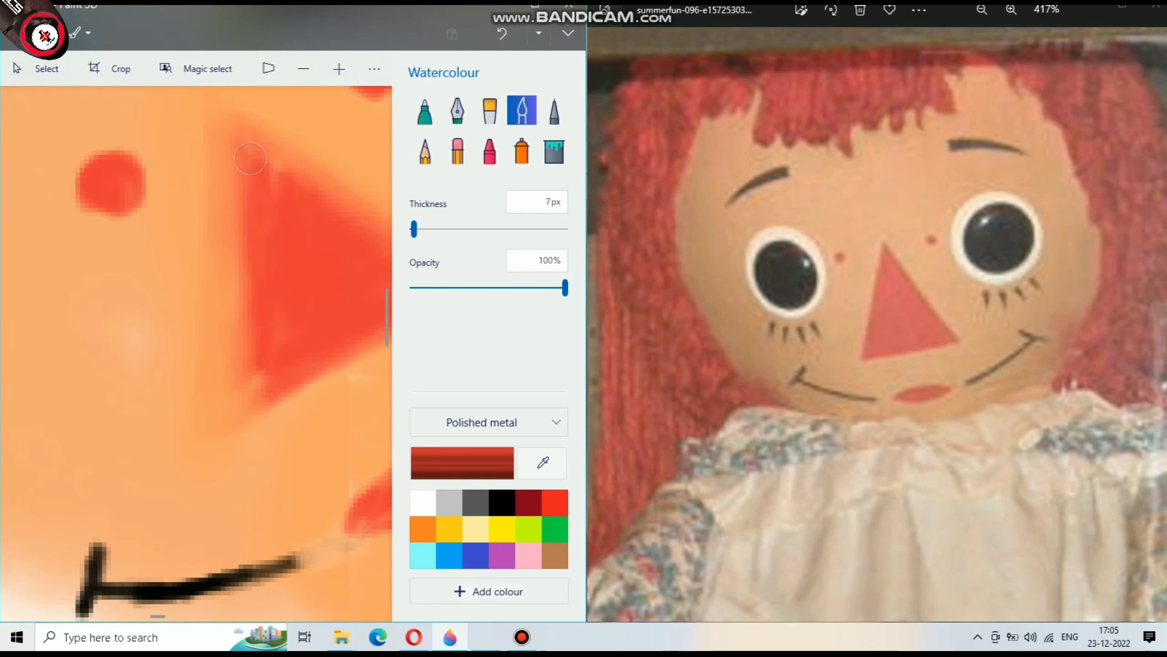
{"action": "mouse_move", "coordinate": [212, 124]}
{"action": "left_mouse_down"}
{"action": "mouse_move", "coordinate": [217, 324]}
{"action": "mouse_move", "coordinate": [264, 384]}
{"action": "left_mouse_up"}
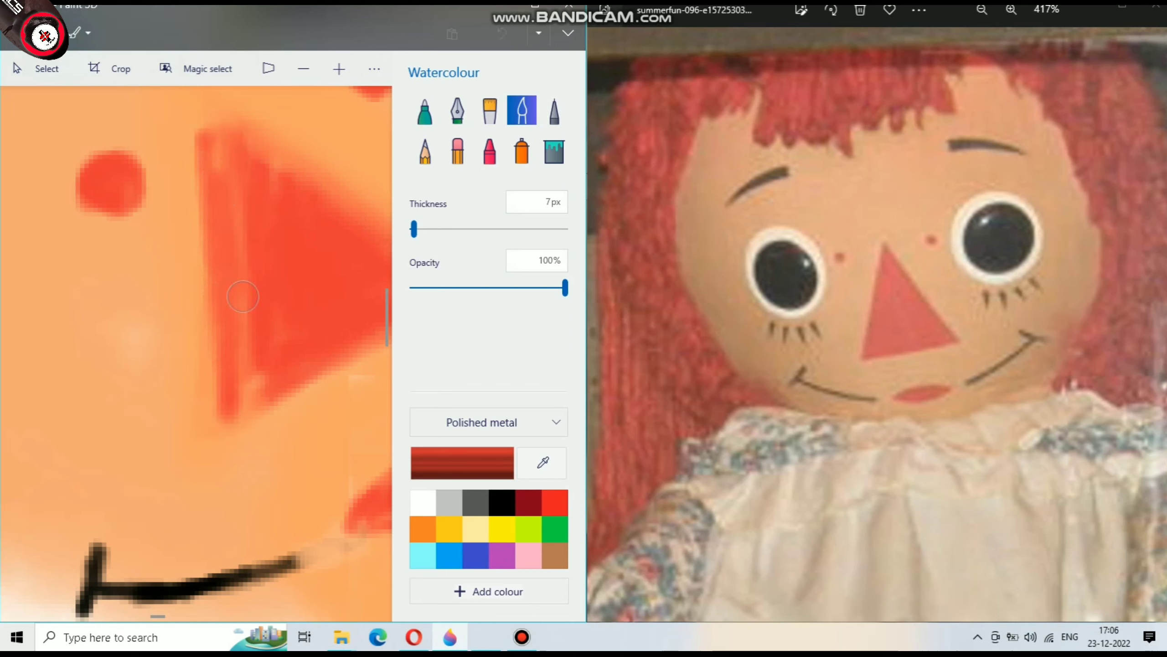
{"action": "scroll", "coordinate": [263, 383], "scroll_direction": "down", "scroll_amount": 5}
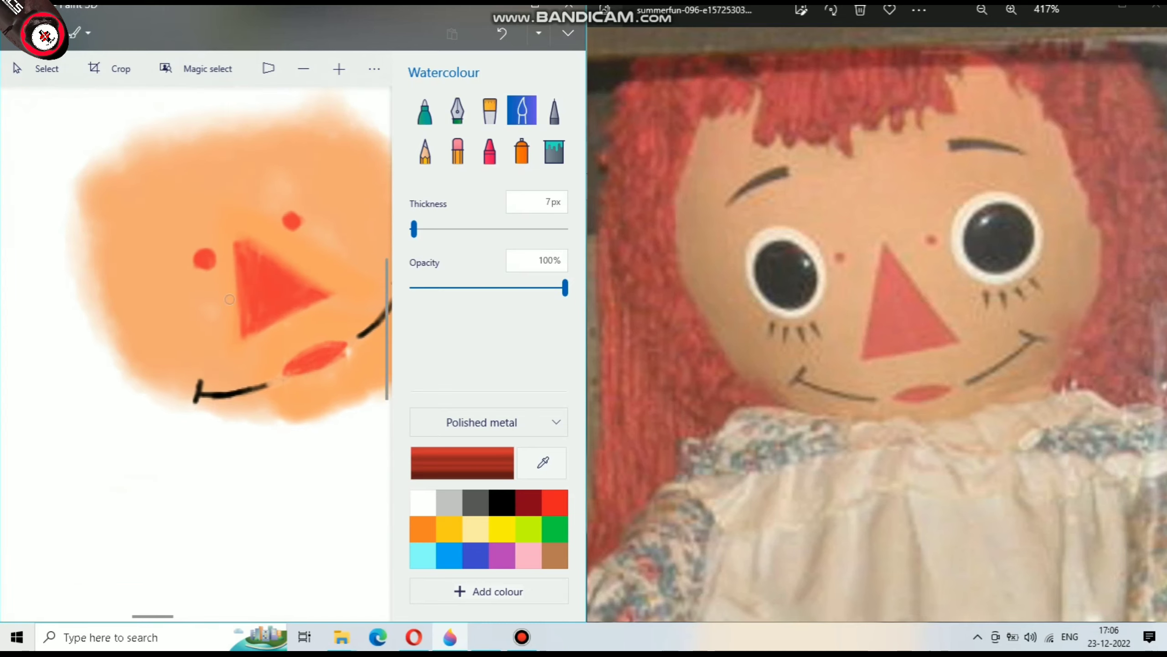
{"action": "scroll", "coordinate": [168, 310], "scroll_direction": "up", "scroll_amount": 3}
{"action": "scroll", "coordinate": [169, 310], "scroll_direction": "up", "scroll_amount": 2}
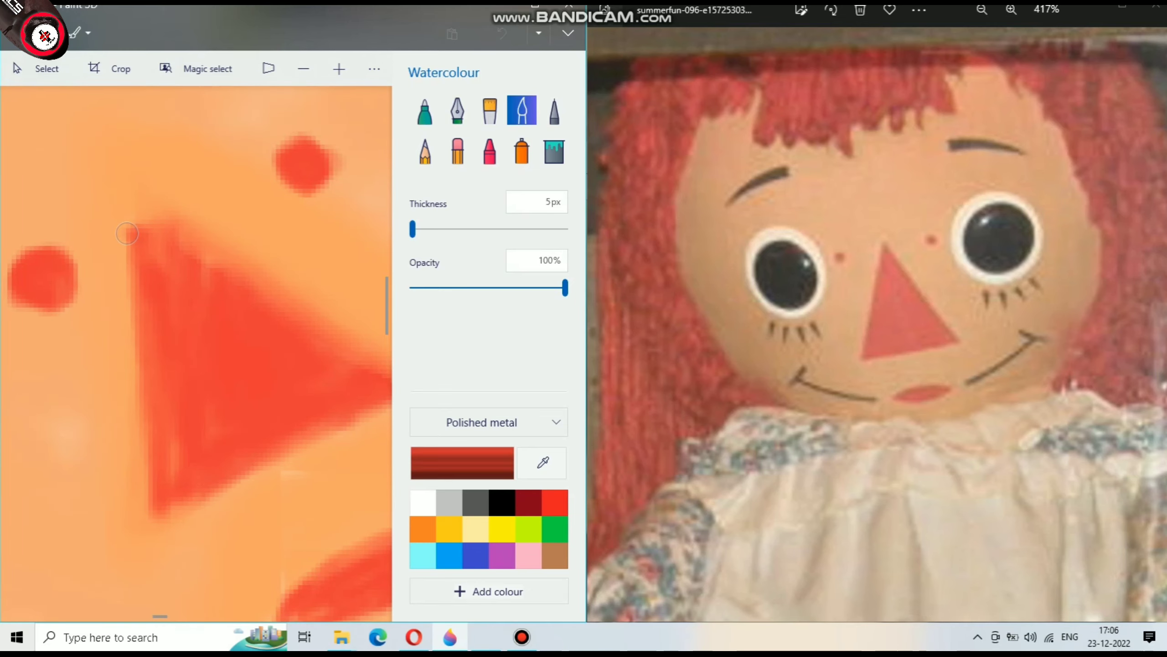
{"action": "left_click_drag", "start_coordinate": [129, 202], "coordinate": [387, 345]}
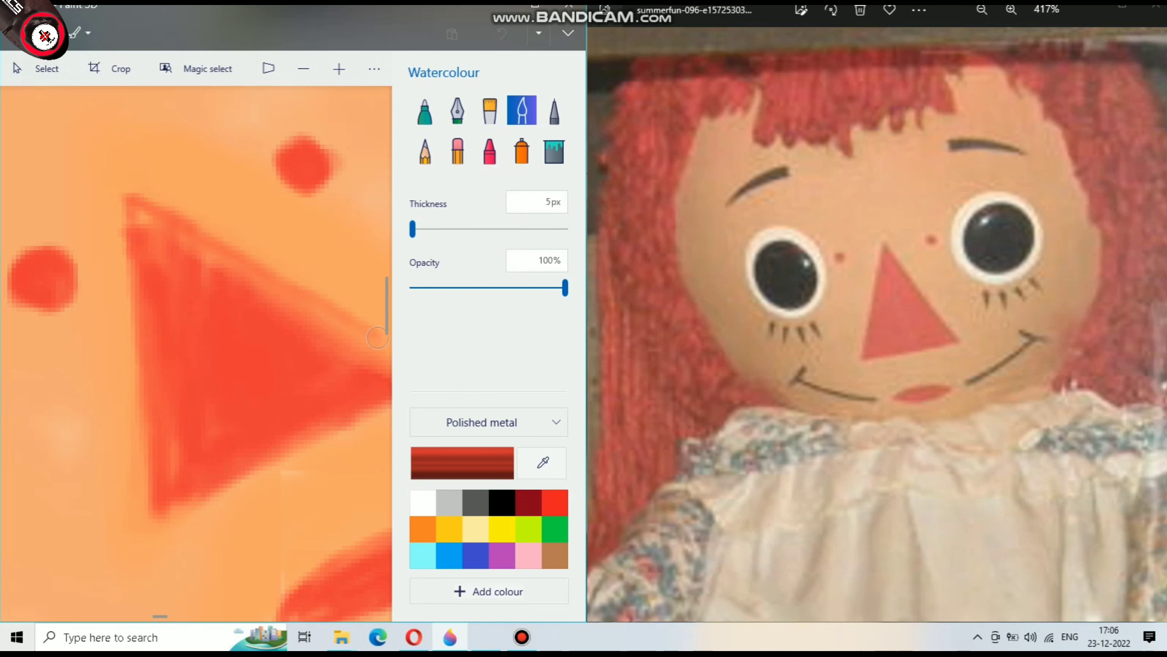
{"action": "scroll", "coordinate": [275, 313], "scroll_direction": "down", "scroll_amount": 3}
{"action": "scroll", "coordinate": [275, 313], "scroll_direction": "down", "scroll_amount": 1}
{"action": "scroll", "coordinate": [250, 319], "scroll_direction": "up", "scroll_amount": 3}
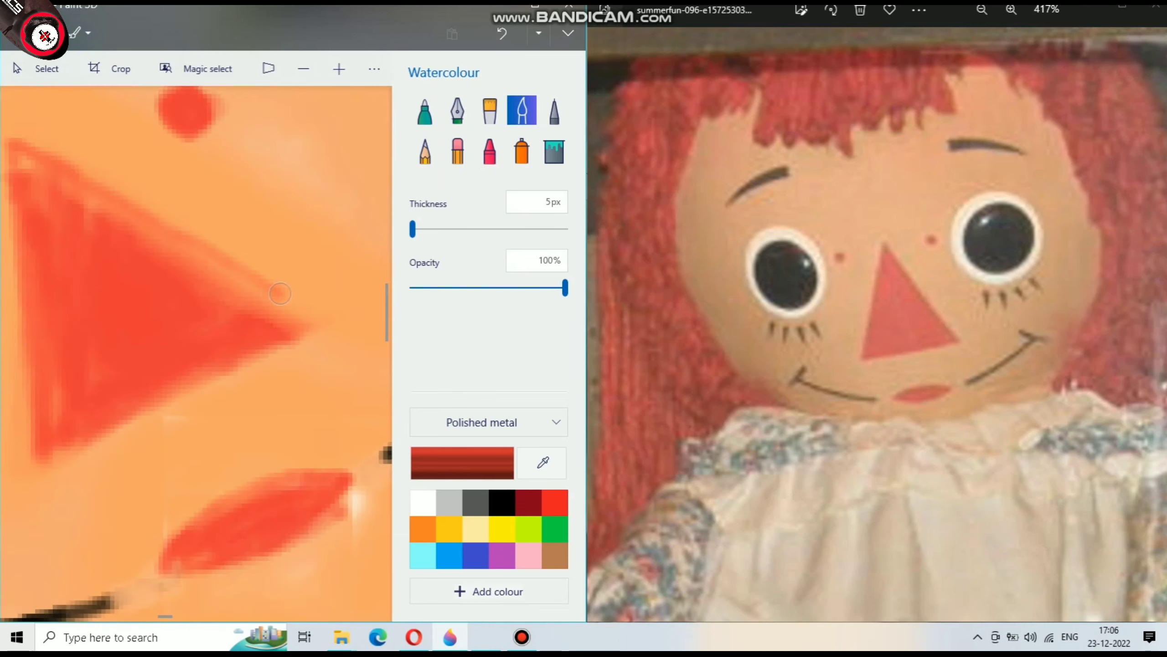
{"action": "scroll", "coordinate": [186, 273], "scroll_direction": "down", "scroll_amount": 5}
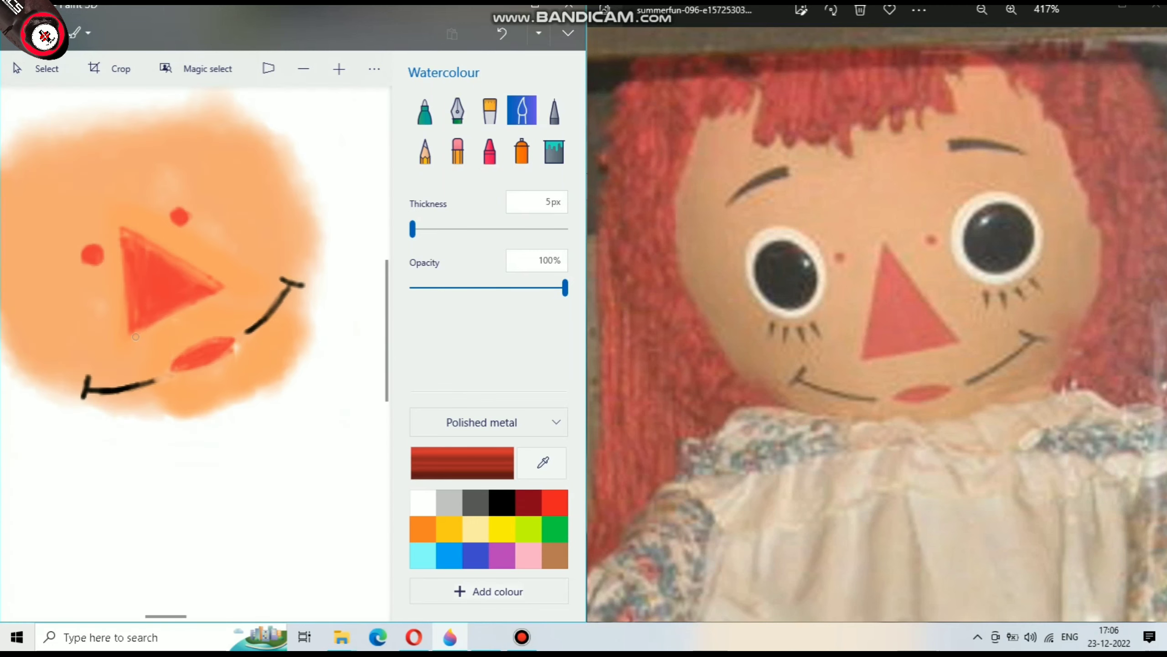
{"action": "scroll", "coordinate": [135, 336], "scroll_direction": "up", "scroll_amount": 2}
{"action": "scroll", "coordinate": [136, 336], "scroll_direction": "up", "scroll_amount": 3}
Darken the nose triangle's left, upper and lower edges with further red strokes
{"action": "mouse_move", "coordinate": [160, 96]}
{"action": "left_mouse_down"}
{"action": "mouse_move", "coordinate": [164, 414]}
{"action": "mouse_move", "coordinate": [156, 112]}
{"action": "left_mouse_up"}
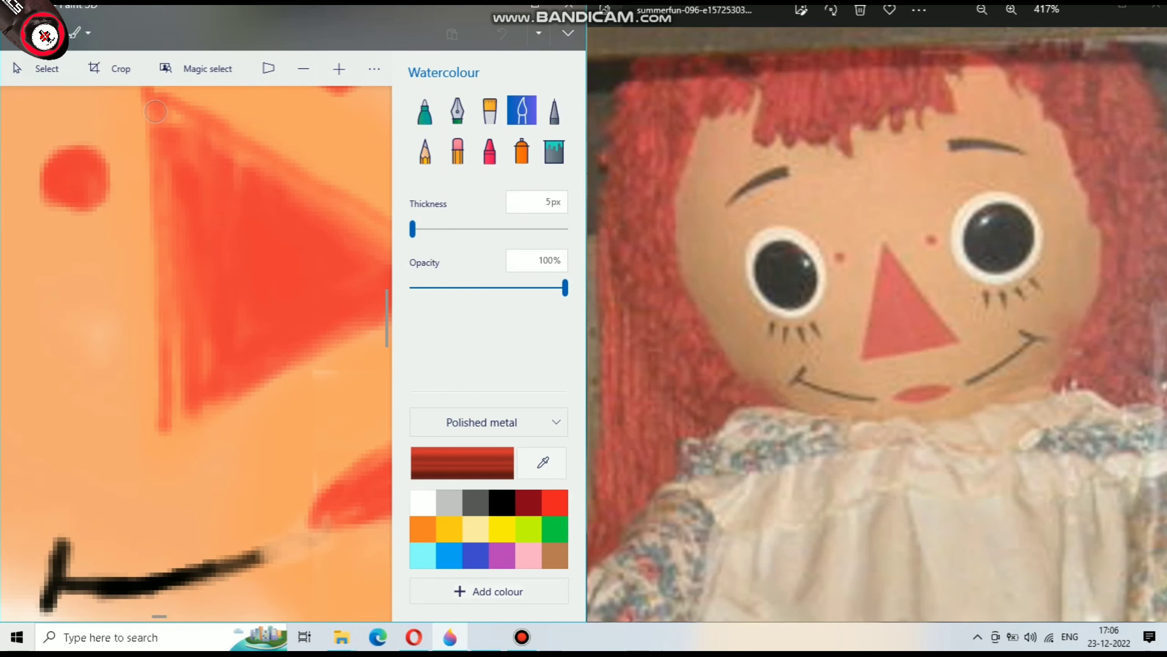
{"action": "scroll", "coordinate": [220, 401], "scroll_direction": "down", "scroll_amount": 3}
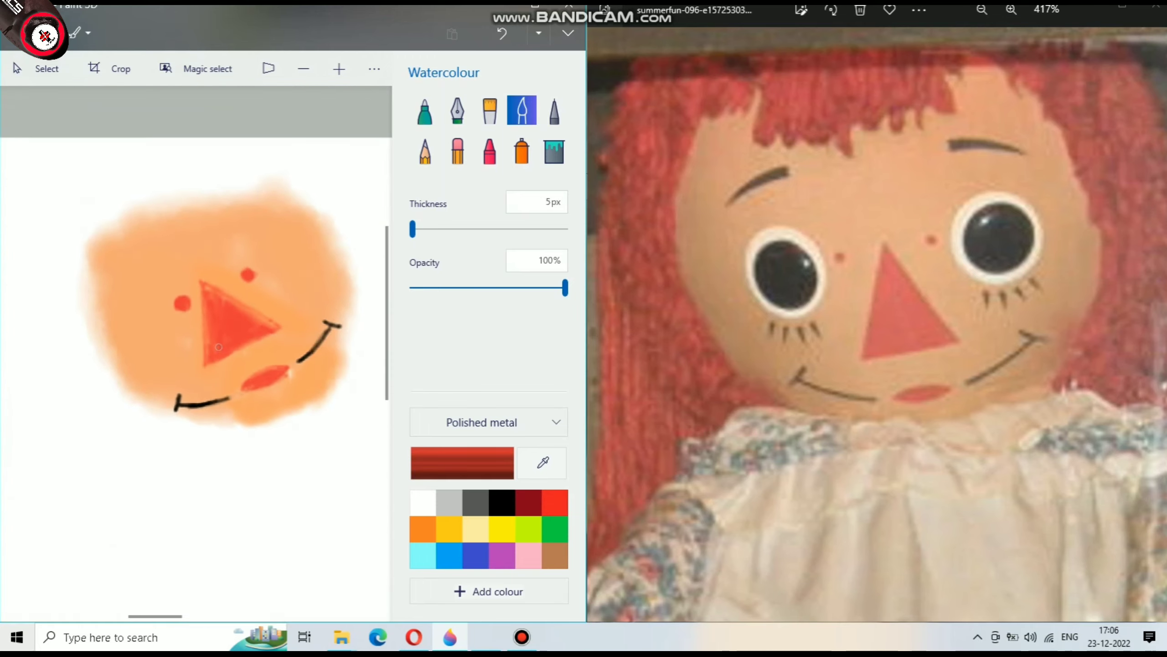
{"action": "scroll", "coordinate": [220, 401], "scroll_direction": "down", "scroll_amount": 2}
{"action": "scroll", "coordinate": [83, 229], "scroll_direction": "up", "scroll_amount": 2}
{"action": "scroll", "coordinate": [83, 228], "scroll_direction": "up", "scroll_amount": 2}
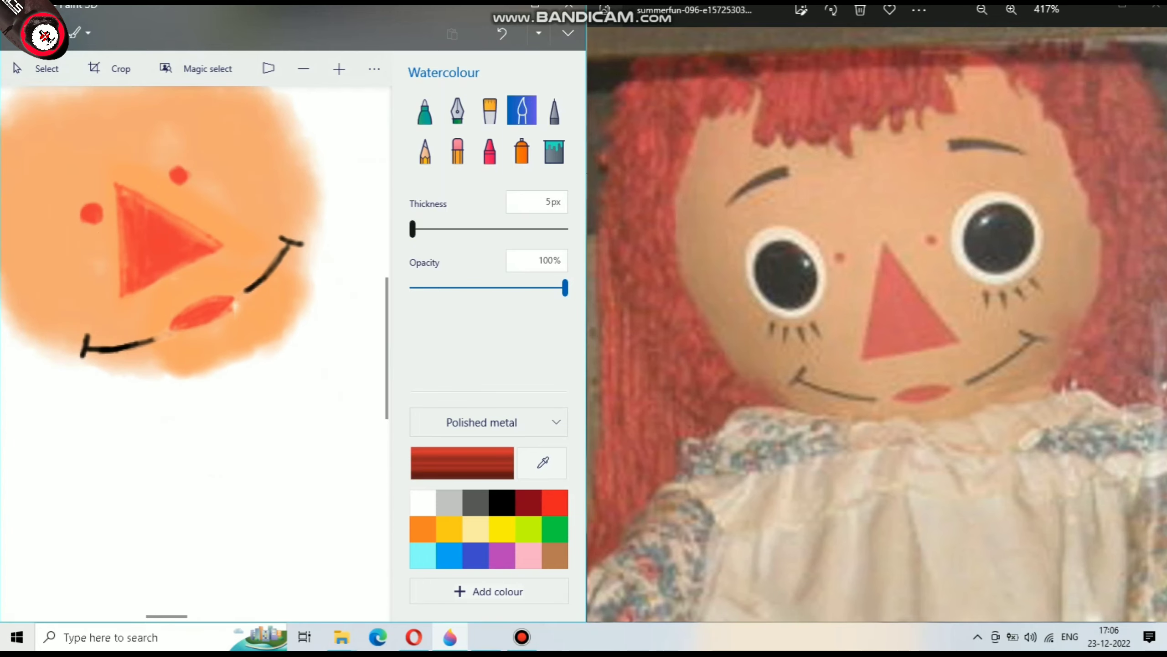
{"action": "scroll", "coordinate": [173, 258], "scroll_direction": "up", "scroll_amount": 3}
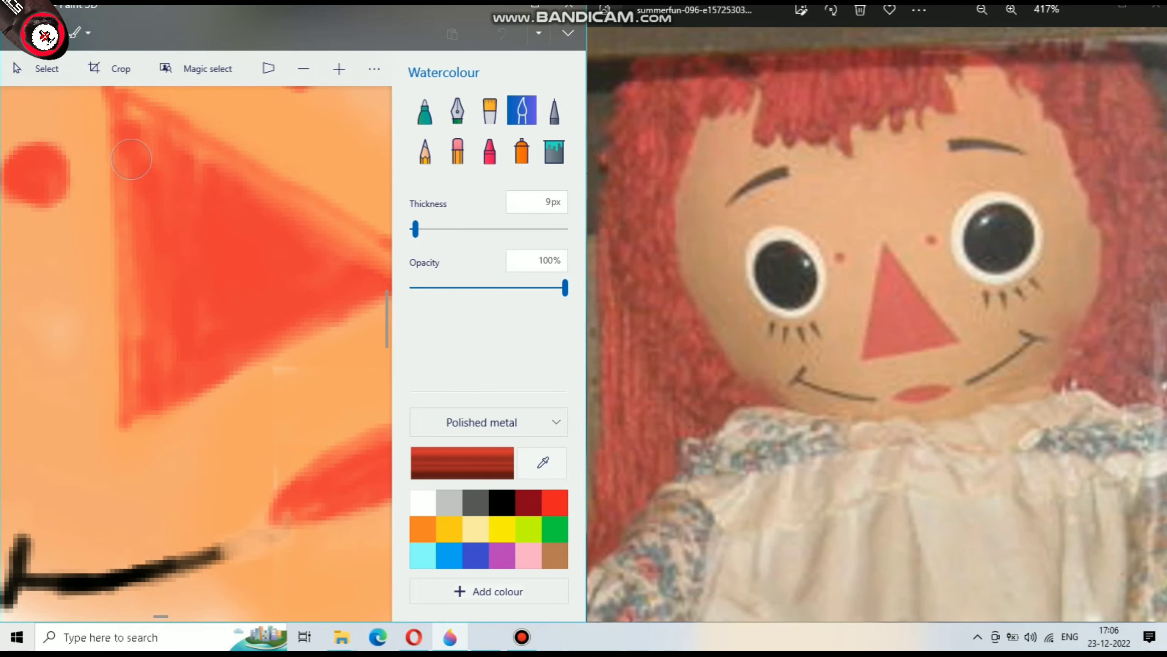
{"action": "left_click_drag", "start_coordinate": [130, 159], "coordinate": [139, 363]}
{"action": "left_click_drag", "start_coordinate": [159, 132], "coordinate": [363, 245]}
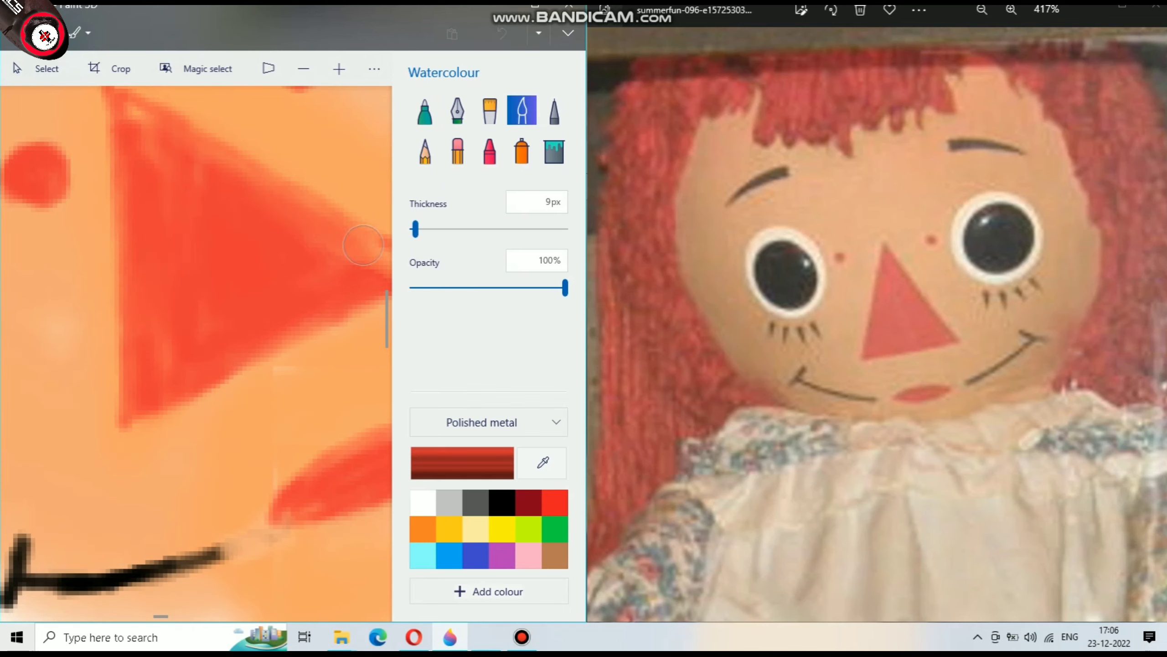
{"action": "left_click_drag", "start_coordinate": [311, 299], "coordinate": [205, 368]}
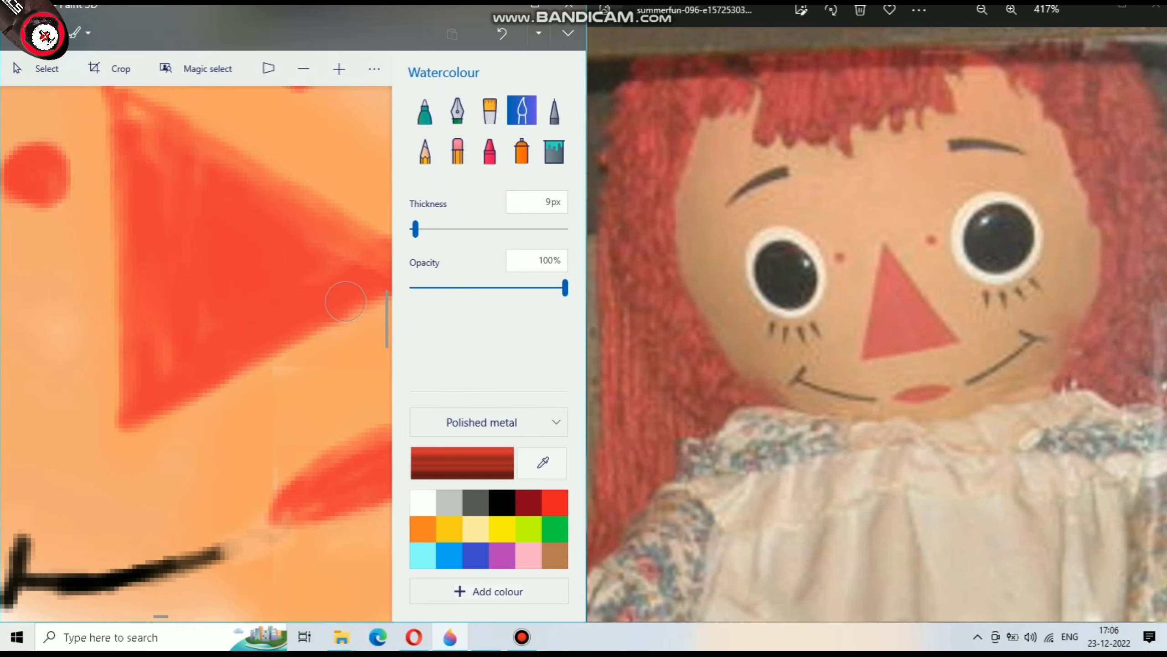
{"action": "scroll", "coordinate": [186, 348], "scroll_direction": "right", "scroll_amount": 2}
{"action": "mouse_move", "coordinate": [285, 302]}
{"action": "left_mouse_down"}
{"action": "mouse_move", "coordinate": [51, 437]}
{"action": "mouse_move", "coordinate": [238, 332]}
{"action": "left_mouse_up"}
{"action": "scroll", "coordinate": [297, 298], "scroll_direction": "down", "scroll_amount": 5}
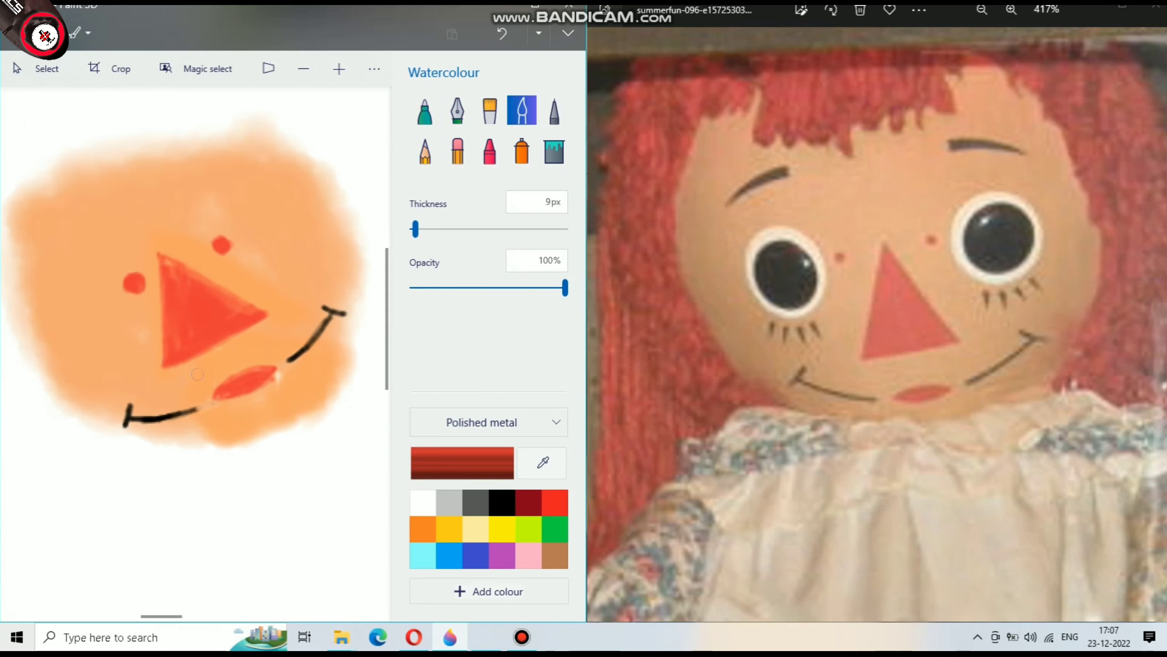
{"action": "scroll", "coordinate": [163, 274], "scroll_direction": "up", "scroll_amount": 5}
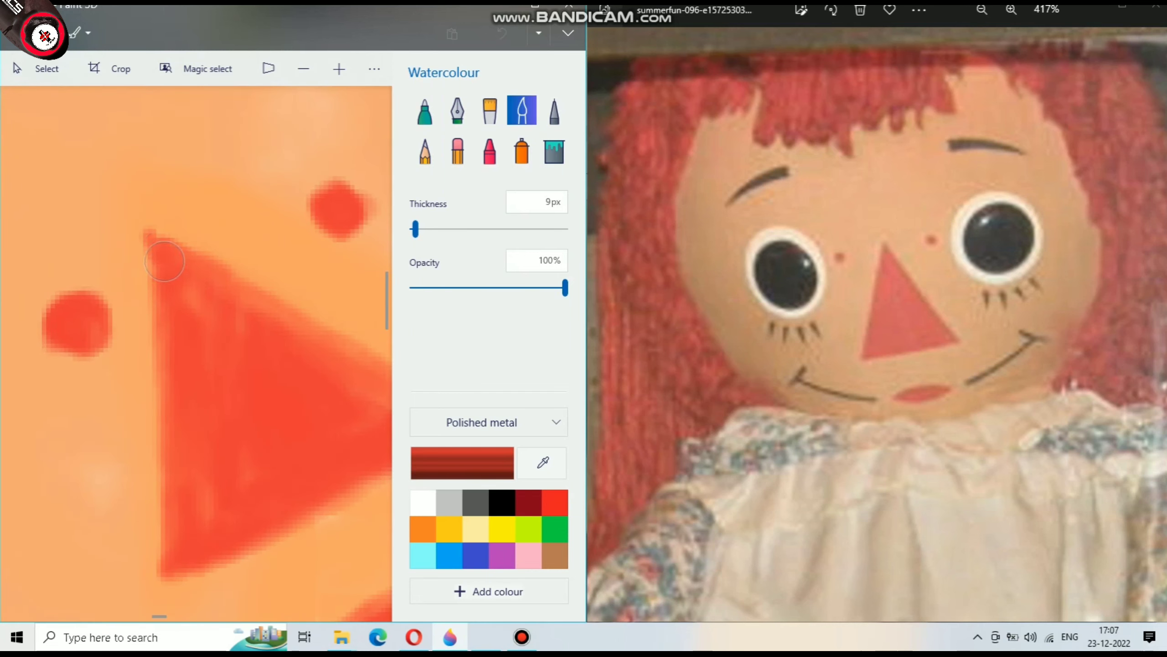
Set the paint colour to the custom peach ffb079
{"action": "left_click", "coordinate": [423, 529]}
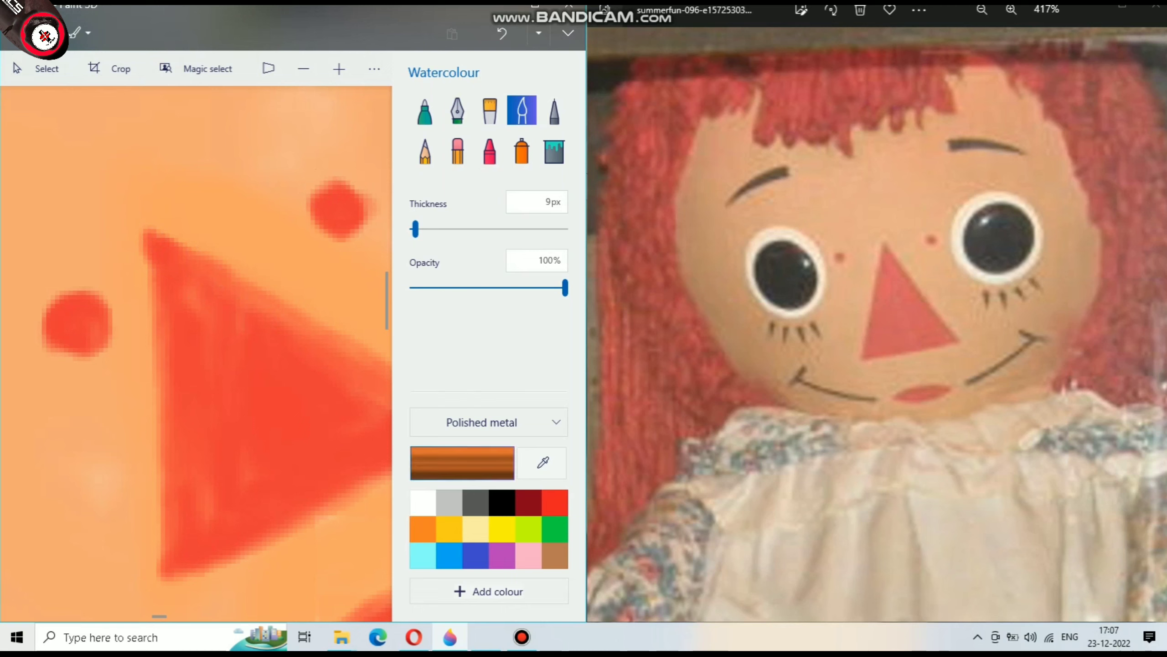
{"action": "left_click", "coordinate": [462, 462]}
{"action": "left_click_drag", "start_coordinate": [326, 191], "coordinate": [256, 191]}
{"action": "left_click", "coordinate": [215, 461]}
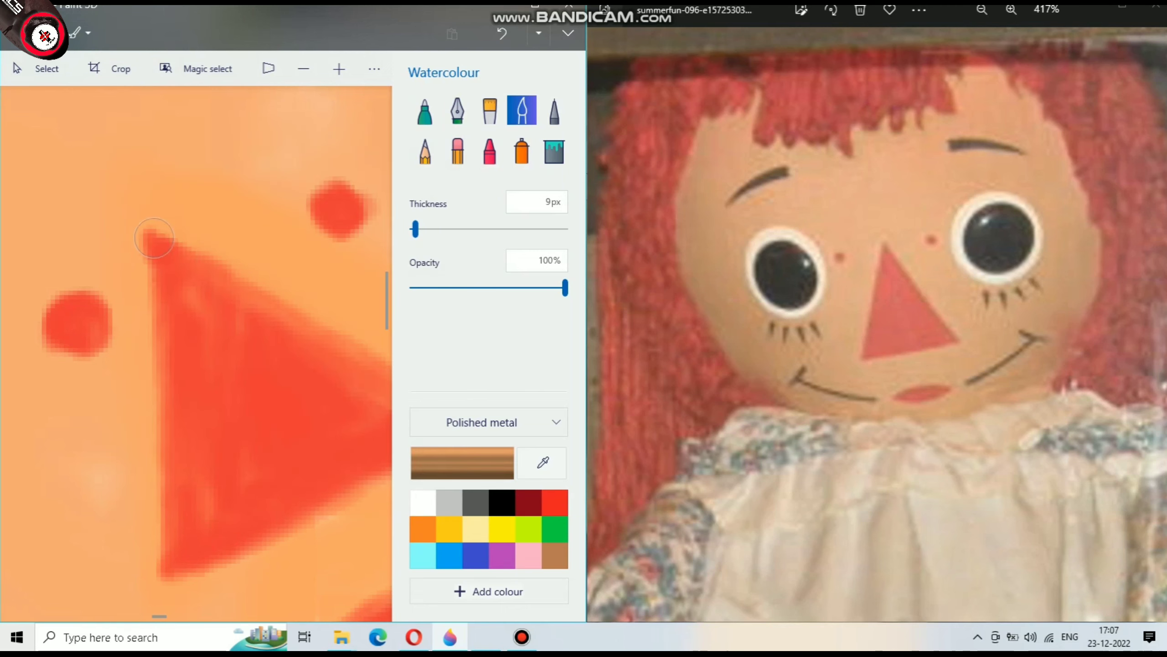
Paint peach over the red spill along the nose's left edge and tip
{"action": "left_click_drag", "start_coordinate": [126, 266], "coordinate": [140, 221]}
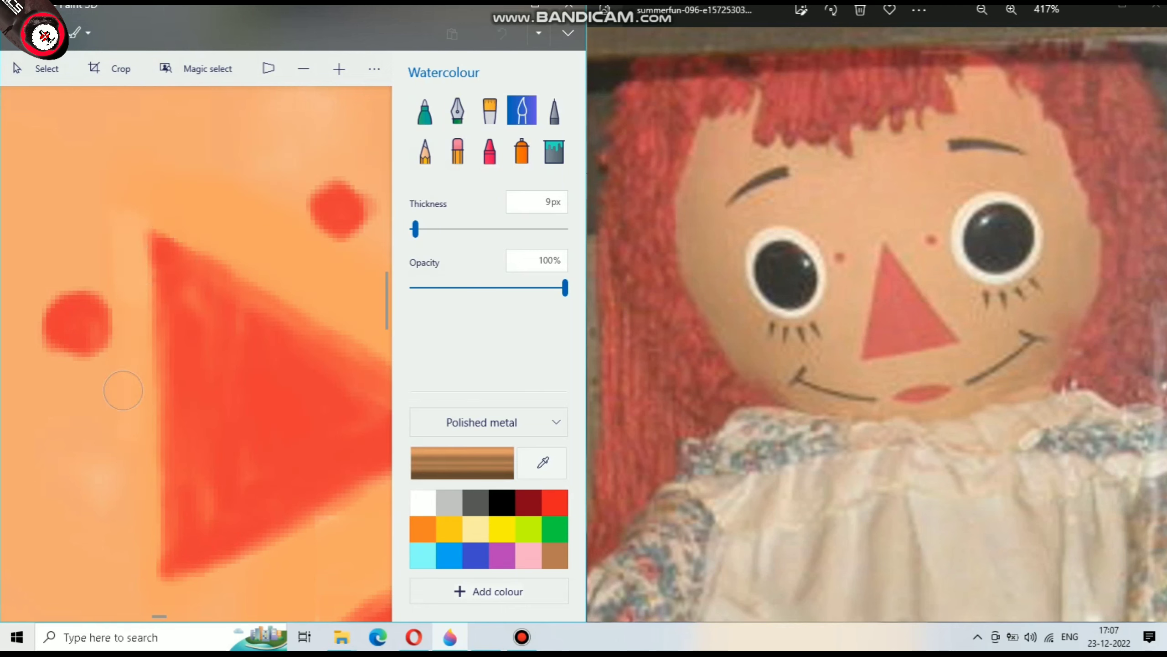
{"action": "scroll", "coordinate": [147, 604], "scroll_direction": "down", "scroll_amount": 5}
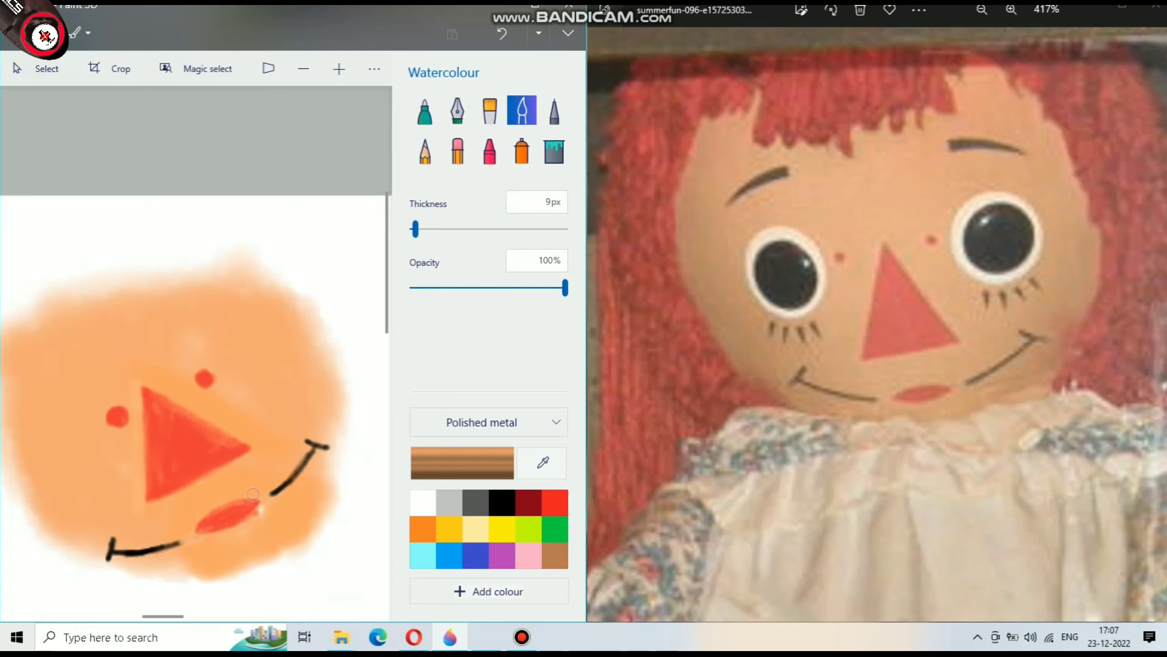
{"action": "scroll", "coordinate": [205, 446], "scroll_direction": "up", "scroll_amount": 5}
{"action": "left_click_drag", "start_coordinate": [220, 464], "coordinate": [208, 488]}
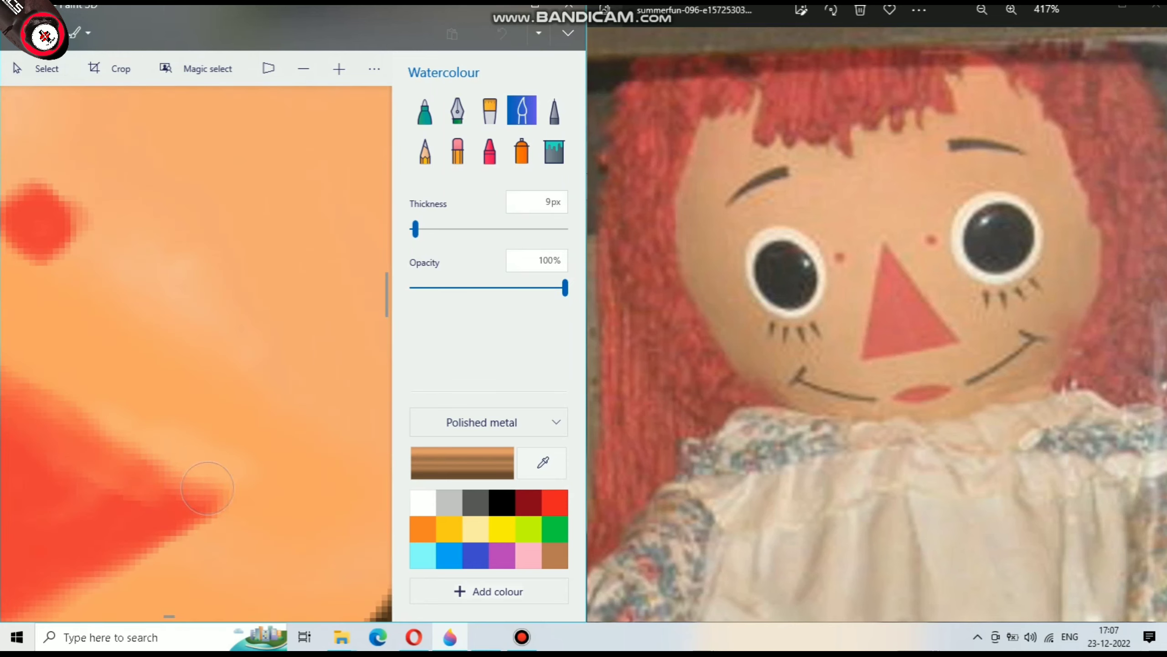
{"action": "scroll", "coordinate": [141, 431], "scroll_direction": "down", "scroll_amount": 5}
{"action": "scroll", "coordinate": [265, 456], "scroll_direction": "up", "scroll_amount": 5}
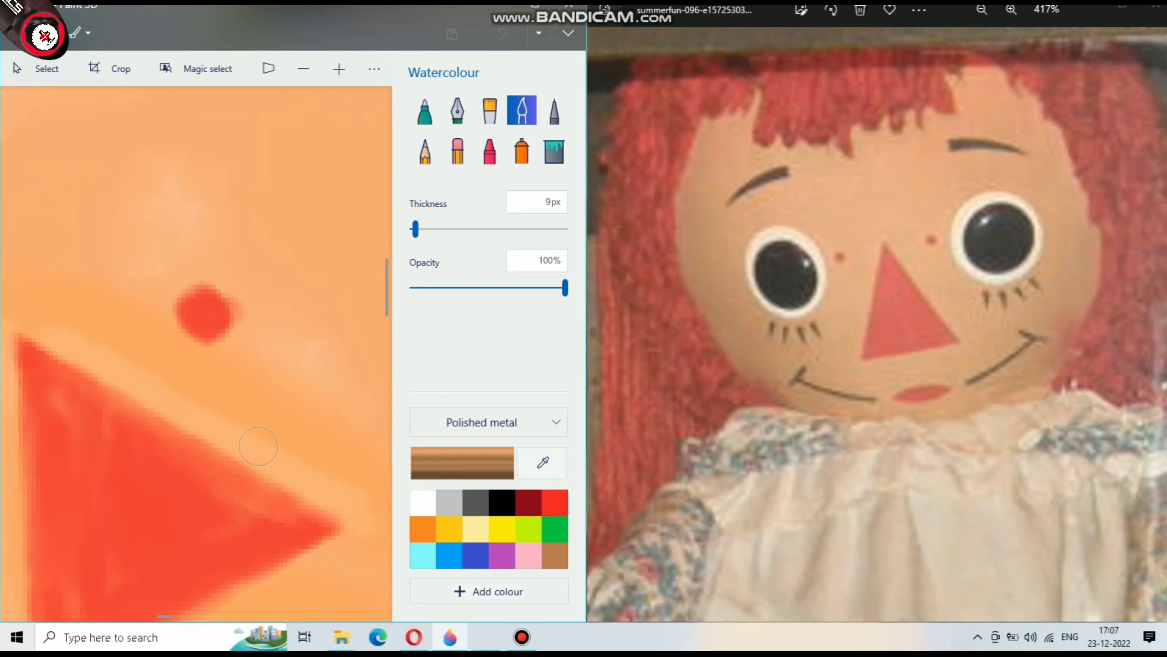
{"action": "scroll", "coordinate": [83, 357], "scroll_direction": "down", "scroll_amount": 2}
{"action": "scroll", "coordinate": [183, 361], "scroll_direction": "down", "scroll_amount": 2}
{"action": "scroll", "coordinate": [282, 365], "scroll_direction": "down", "scroll_amount": 1}
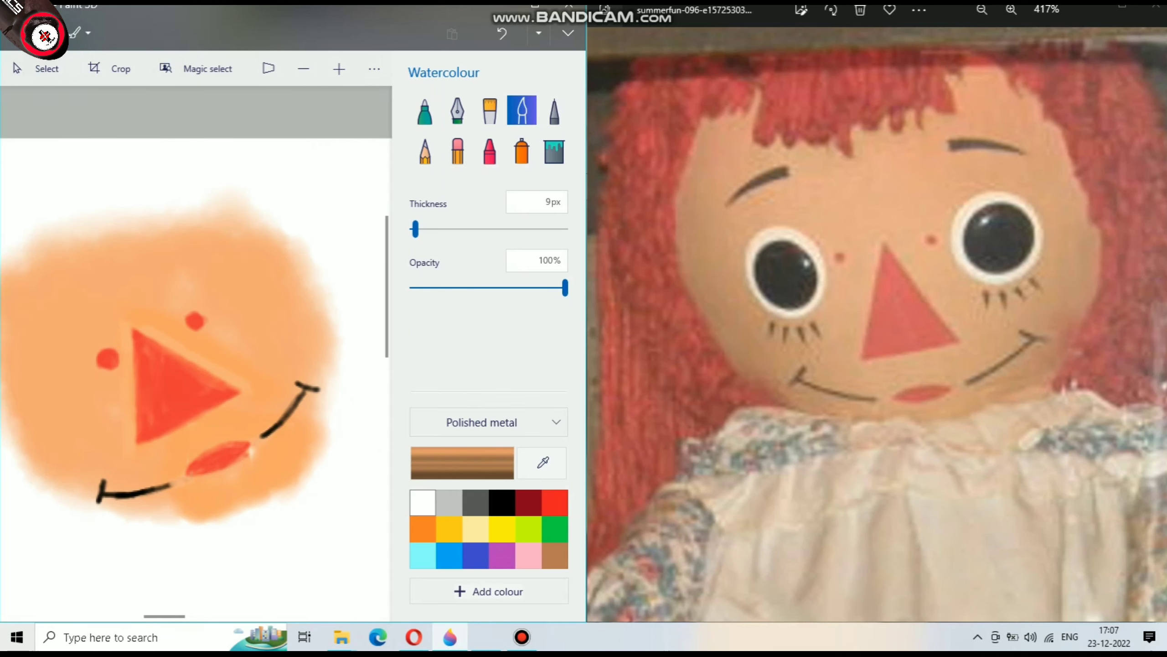
{"action": "scroll", "coordinate": [279, 278], "scroll_direction": "up", "scroll_amount": 2}
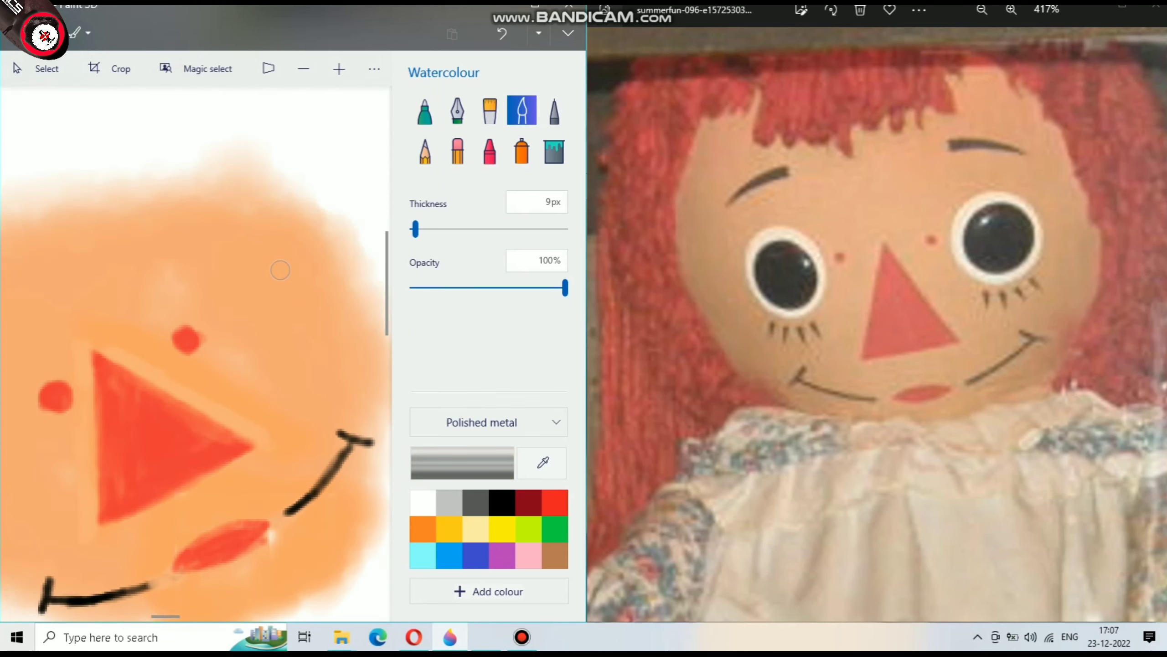
Paint thick white watercolour rings for the right and left eyes
{"action": "mouse_move", "coordinate": [280, 270]}
{"action": "left_mouse_down"}
{"action": "mouse_move", "coordinate": [235, 292]}
{"action": "mouse_move", "coordinate": [317, 364]}
{"action": "mouse_move", "coordinate": [256, 369]}
{"action": "left_mouse_up"}
{"action": "left_click_drag", "start_coordinate": [304, 290], "coordinate": [325, 302]}
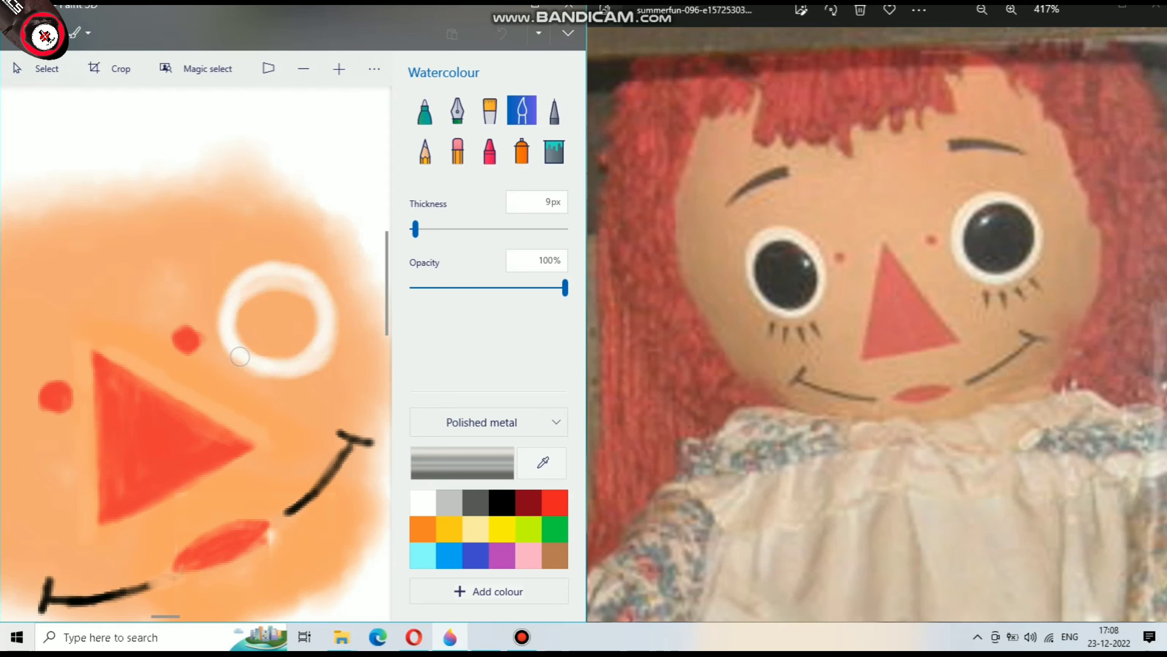
{"action": "mouse_move", "coordinate": [115, 302]}
{"action": "left_mouse_down"}
{"action": "mouse_move", "coordinate": [115, 316]}
{"action": "mouse_move", "coordinate": [134, 314]}
{"action": "mouse_move", "coordinate": [102, 398]}
{"action": "left_mouse_up"}
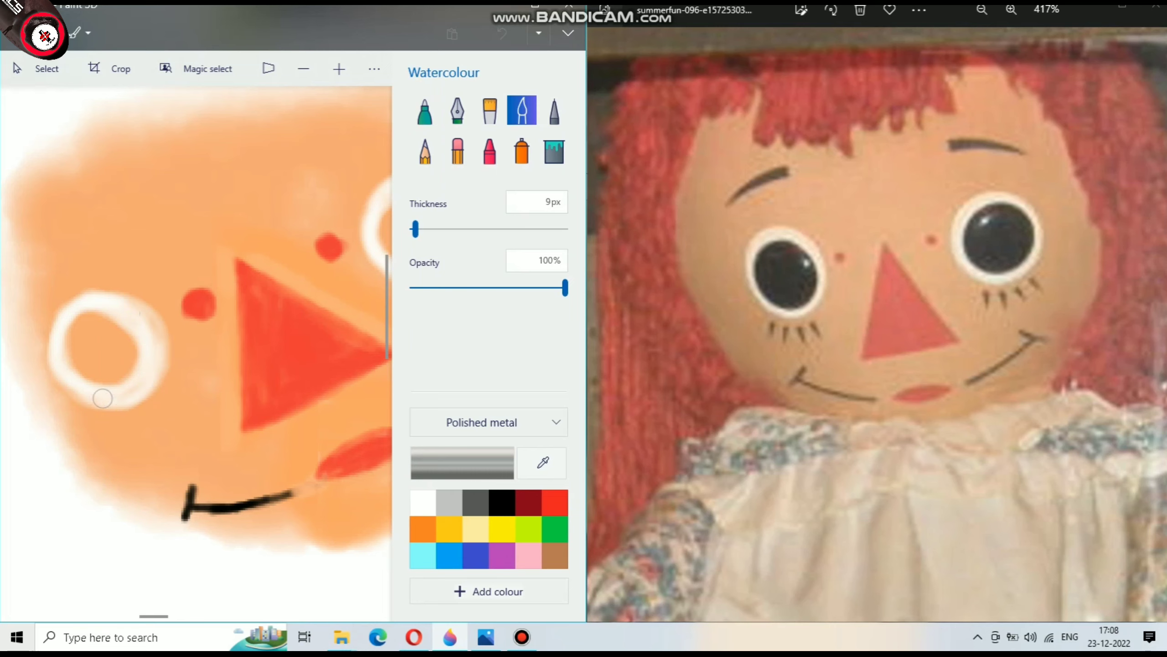
{"action": "left_click_drag", "start_coordinate": [117, 289], "coordinate": [117, 406]}
Thicken and widen the left eye's white ring
{"action": "scroll", "coordinate": [133, 395], "scroll_direction": "down", "scroll_amount": 5}
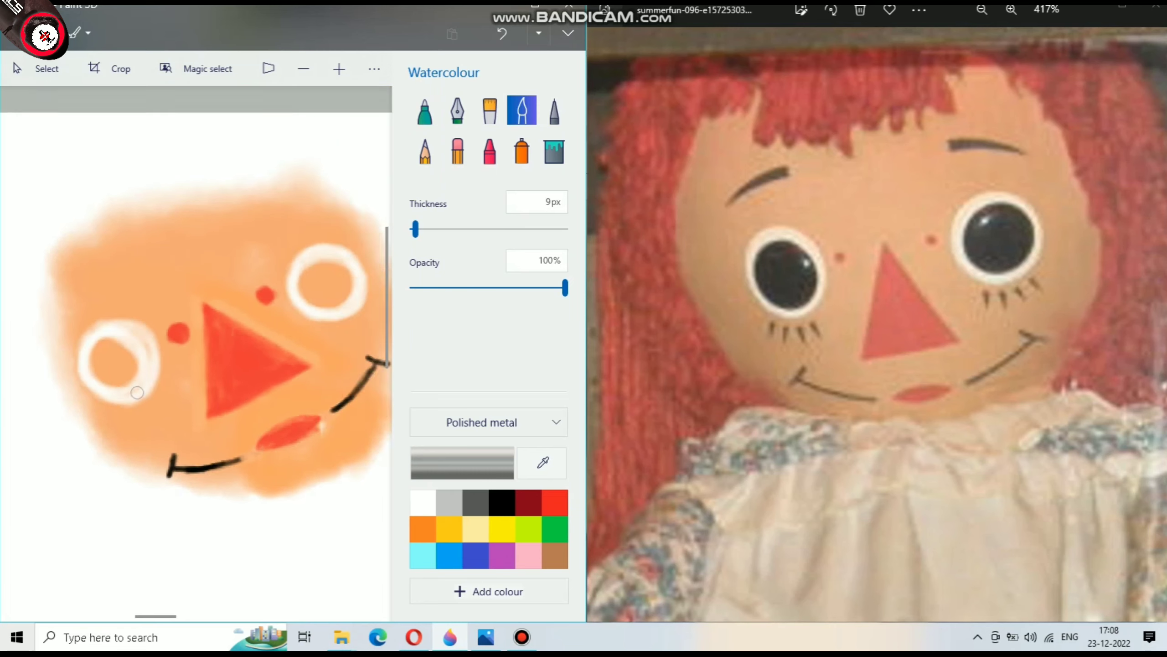
{"action": "scroll", "coordinate": [83, 457], "scroll_direction": "up", "scroll_amount": 5}
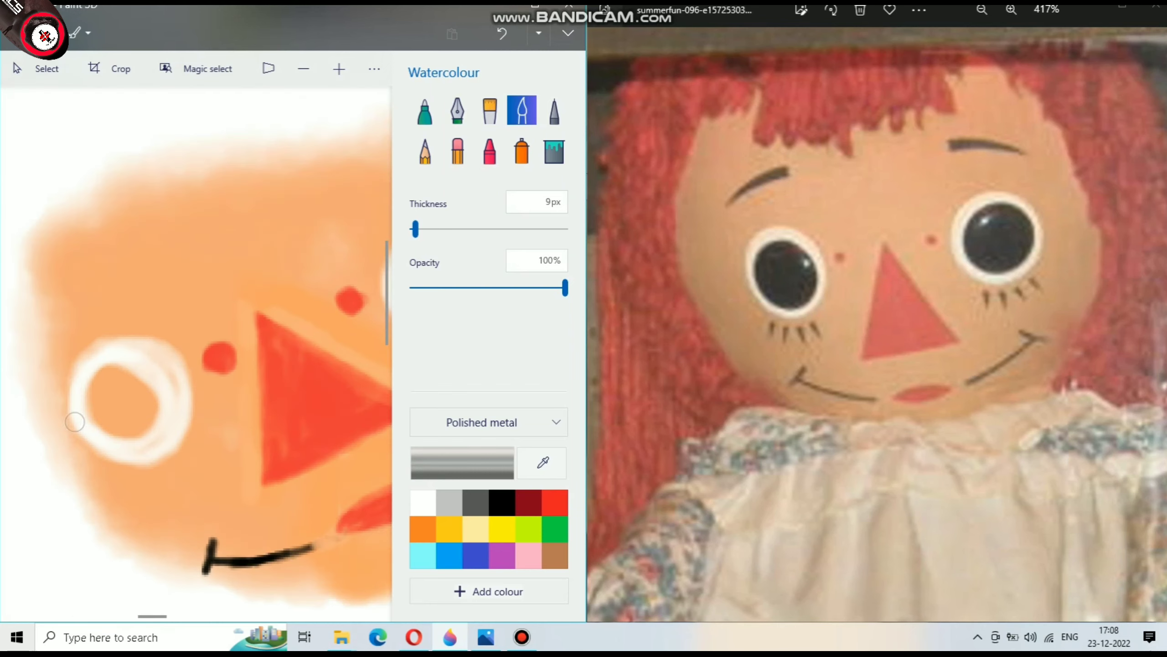
{"action": "mouse_move", "coordinate": [114, 246]}
{"action": "left_mouse_down"}
{"action": "mouse_move", "coordinate": [217, 289]}
{"action": "mouse_move", "coordinate": [120, 193]}
{"action": "mouse_move", "coordinate": [160, 316]}
{"action": "left_mouse_up"}
{"action": "mouse_move", "coordinate": [197, 210]}
{"action": "left_mouse_down"}
{"action": "mouse_move", "coordinate": [99, 203]}
{"action": "mouse_move", "coordinate": [160, 318]}
{"action": "mouse_move", "coordinate": [219, 248]}
{"action": "left_mouse_up"}
{"action": "scroll", "coordinate": [130, 216], "scroll_direction": "down", "scroll_amount": 2}
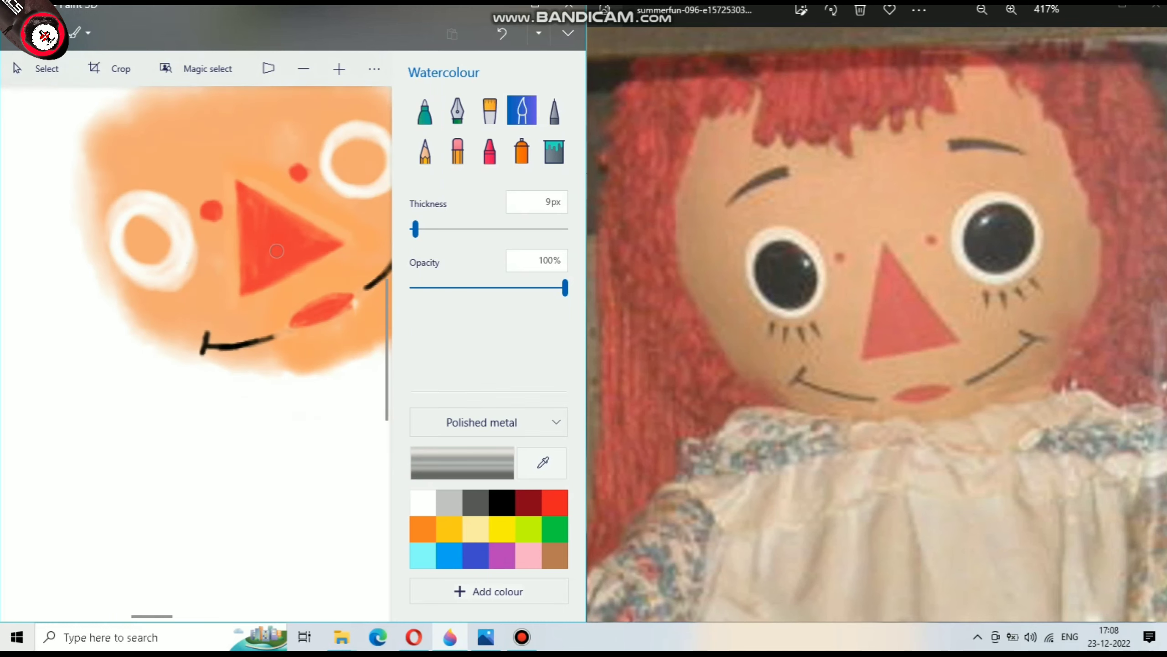
{"action": "scroll", "coordinate": [258, 244], "scroll_direction": "up", "scroll_amount": 1}
{"action": "scroll", "coordinate": [256, 195], "scroll_direction": "up", "scroll_amount": 2}
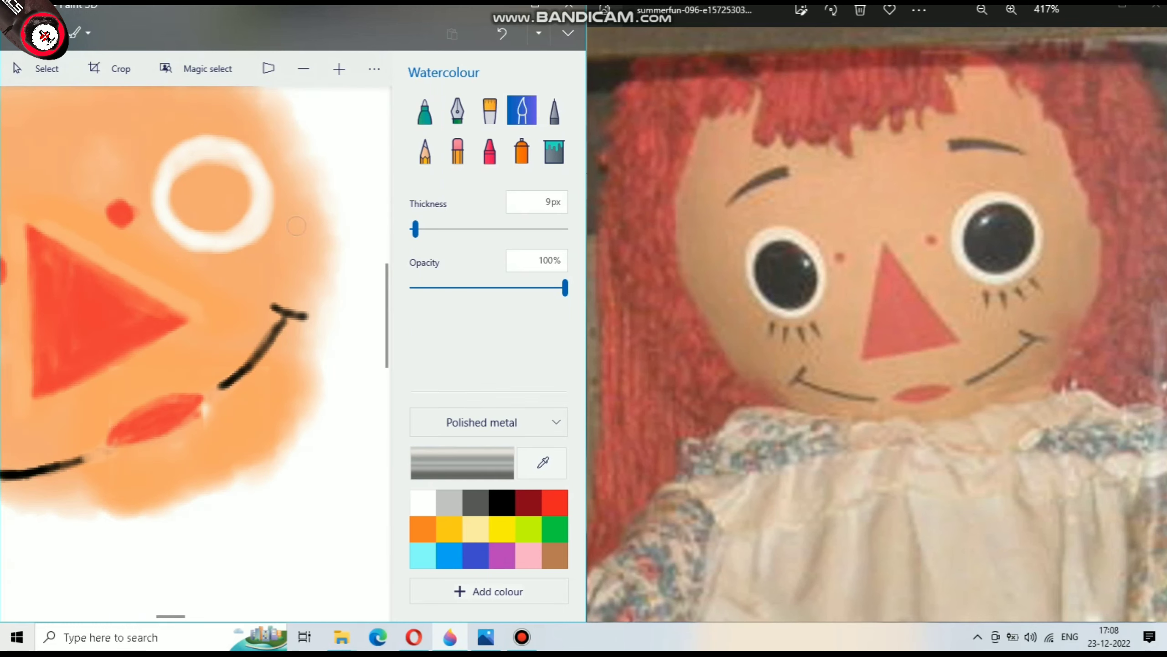
{"action": "left_click", "coordinate": [554, 151]}
Fill an eye ring with a black pupil, undoing the misplaced fill
{"action": "left_click", "coordinate": [211, 197]}
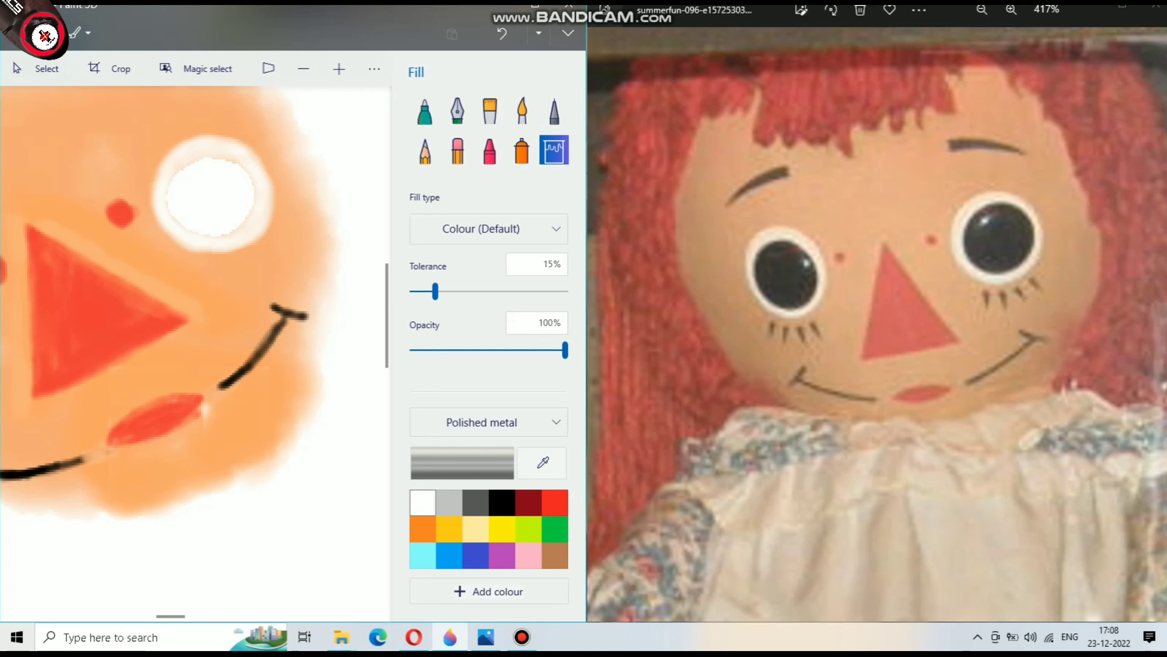
{"action": "left_click", "coordinate": [502, 502]}
{"action": "left_click", "coordinate": [211, 196]}
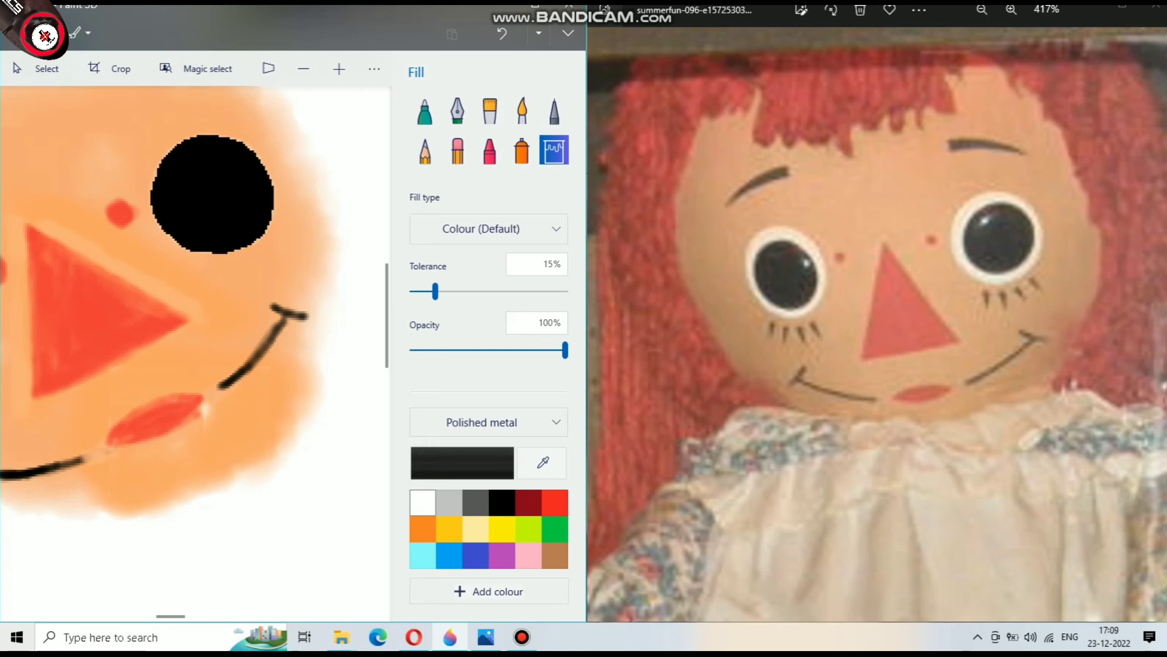
{"action": "key", "text": "ctrl+z"}
Refill the left eye's centre black and paint a grey watercolour ring around the pupil
{"action": "key", "text": "ctrl+z"}
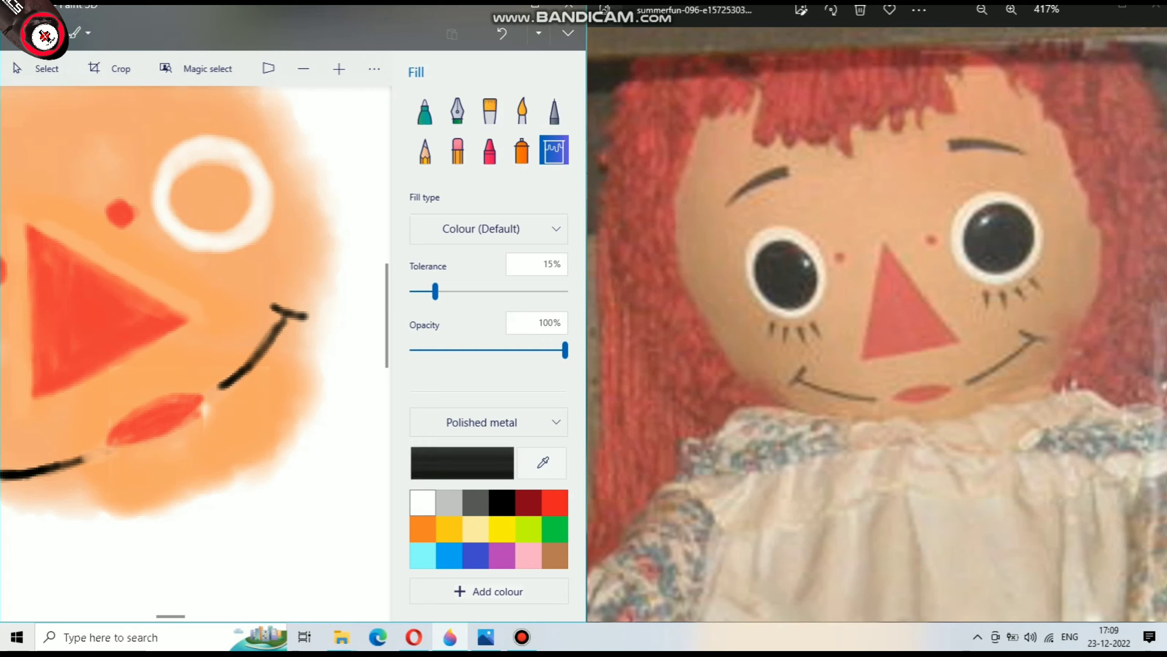
{"action": "left_click", "coordinate": [212, 196]}
{"action": "scroll", "coordinate": [195, 322], "scroll_direction": "down", "scroll_amount": 3}
{"action": "scroll", "coordinate": [196, 322], "scroll_direction": "down", "scroll_amount": 3}
{"action": "scroll", "coordinate": [195, 322], "scroll_direction": "up", "scroll_amount": 6}
{"action": "key", "text": "ctrl+z"}
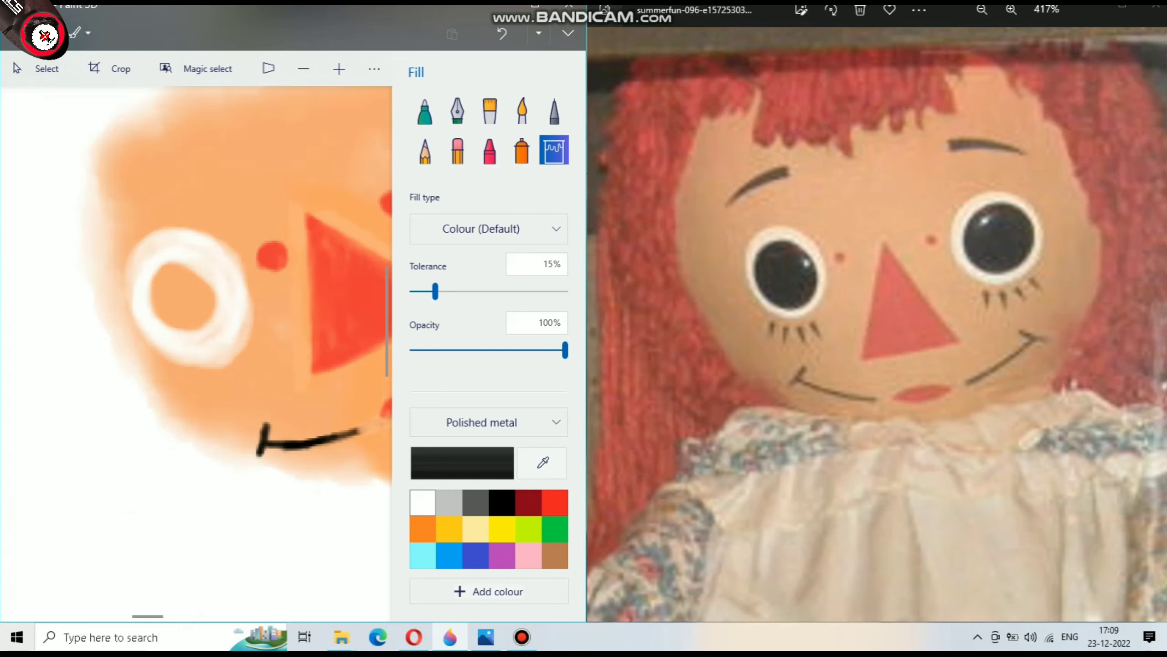
{"action": "scroll", "coordinate": [170, 294], "scroll_direction": "up", "scroll_amount": 3}
{"action": "left_click", "coordinate": [197, 294]}
{"action": "left_click", "coordinate": [502, 503]}
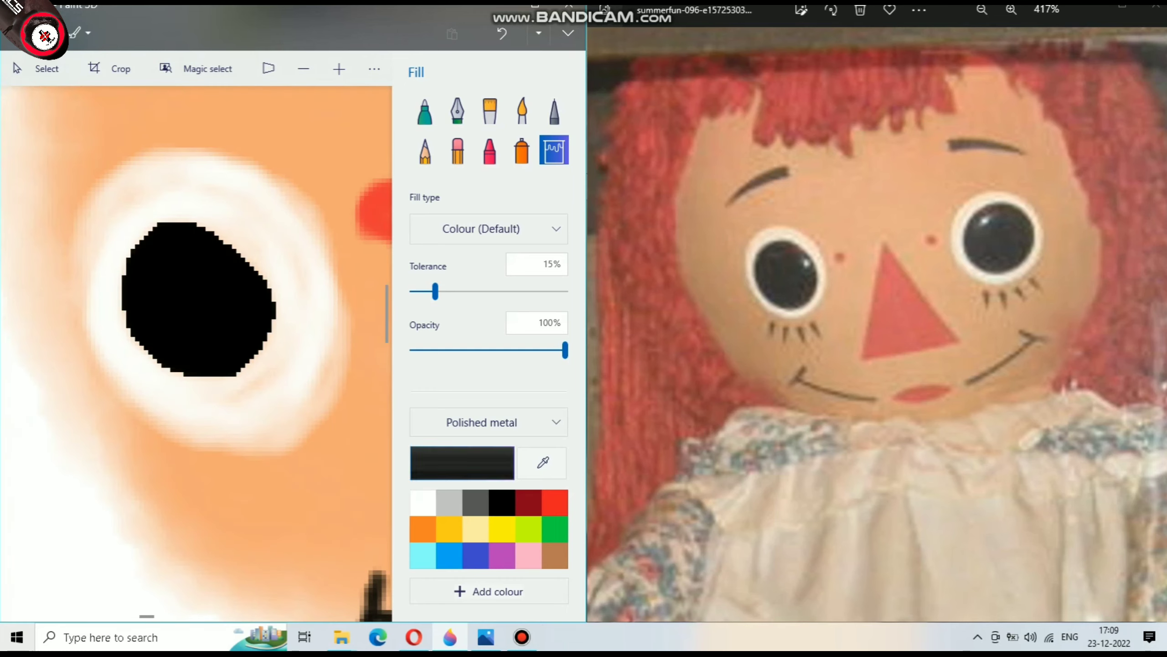
{"action": "left_click", "coordinate": [522, 110]}
{"action": "mouse_move", "coordinate": [192, 220]}
{"action": "left_mouse_down"}
{"action": "mouse_move", "coordinate": [149, 324]}
{"action": "mouse_move", "coordinate": [285, 294]}
{"action": "mouse_move", "coordinate": [149, 242]}
{"action": "mouse_move", "coordinate": [215, 240]}
{"action": "mouse_move", "coordinate": [148, 339]}
{"action": "mouse_move", "coordinate": [285, 322]}
{"action": "mouse_move", "coordinate": [138, 221]}
{"action": "mouse_move", "coordinate": [202, 385]}
{"action": "mouse_move", "coordinate": [213, 229]}
{"action": "mouse_move", "coordinate": [114, 269]}
{"action": "mouse_move", "coordinate": [239, 400]}
{"action": "mouse_move", "coordinate": [217, 237]}
{"action": "mouse_move", "coordinate": [109, 292]}
{"action": "mouse_move", "coordinate": [162, 381]}
{"action": "left_mouse_up"}
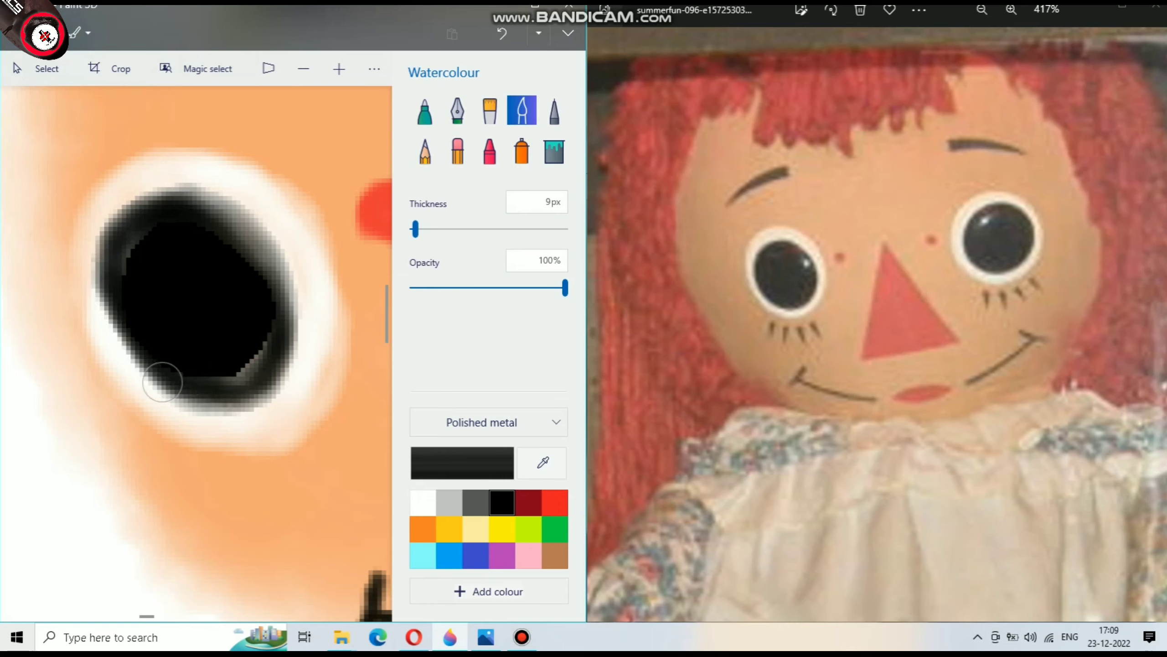
Shade grey around the left pupil, then darken that ring with black
{"action": "scroll", "coordinate": [216, 413], "scroll_direction": "down", "scroll_amount": 5}
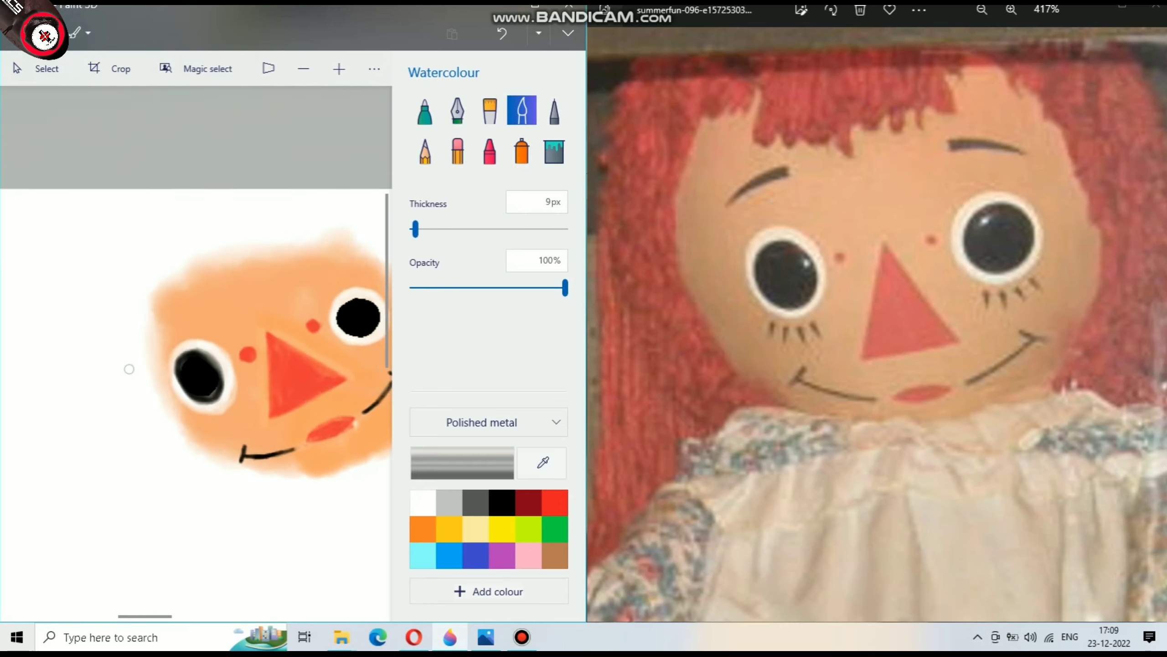
{"action": "scroll", "coordinate": [125, 367], "scroll_direction": "up", "scroll_amount": 3}
{"action": "scroll", "coordinate": [234, 339], "scroll_direction": "up", "scroll_amount": 2}
{"action": "mouse_move", "coordinate": [162, 234]}
{"action": "left_mouse_down"}
{"action": "mouse_move", "coordinate": [133, 382]}
{"action": "mouse_move", "coordinate": [267, 441]}
{"action": "mouse_move", "coordinate": [152, 229]}
{"action": "mouse_move", "coordinate": [317, 329]}
{"action": "mouse_move", "coordinate": [248, 449]}
{"action": "mouse_move", "coordinate": [267, 236]}
{"action": "mouse_move", "coordinate": [134, 331]}
{"action": "mouse_move", "coordinate": [313, 430]}
{"action": "left_mouse_up"}
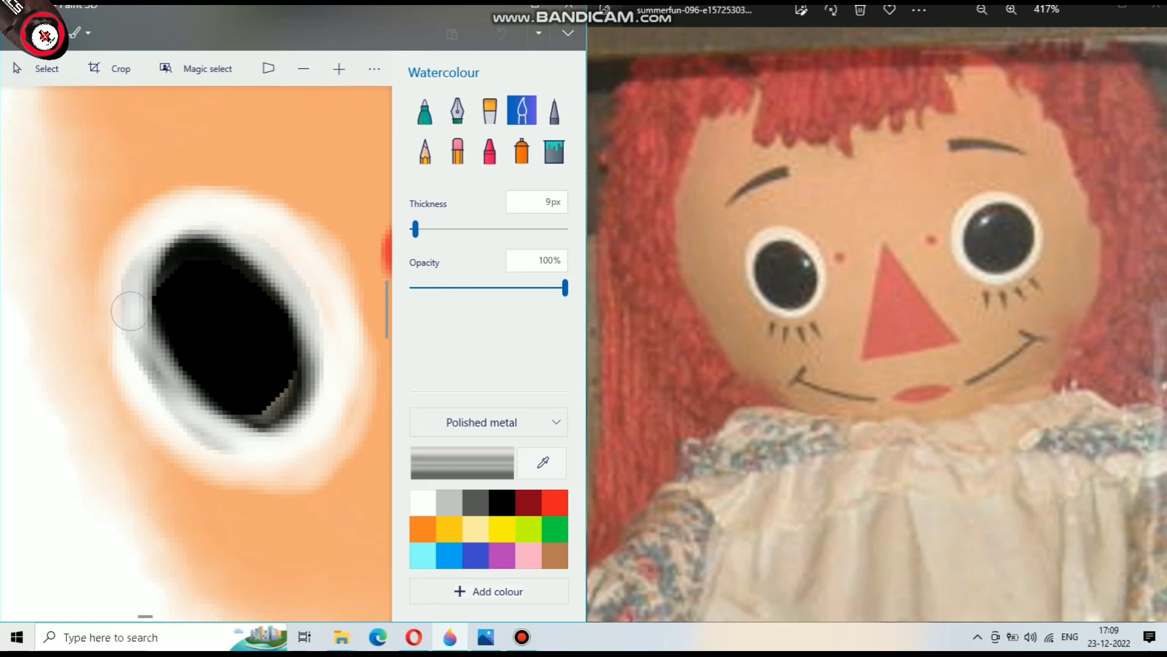
{"action": "left_click", "coordinate": [502, 502]}
{"action": "mouse_move", "coordinate": [301, 305]}
{"action": "left_mouse_down"}
{"action": "mouse_move", "coordinate": [235, 418]}
{"action": "mouse_move", "coordinate": [167, 287]}
{"action": "mouse_move", "coordinate": [282, 391]}
{"action": "mouse_move", "coordinate": [220, 418]}
{"action": "mouse_move", "coordinate": [266, 339]}
{"action": "mouse_move", "coordinate": [165, 351]}
{"action": "mouse_move", "coordinate": [187, 256]}
{"action": "mouse_move", "coordinate": [206, 399]}
{"action": "mouse_move", "coordinate": [300, 404]}
{"action": "left_mouse_up"}
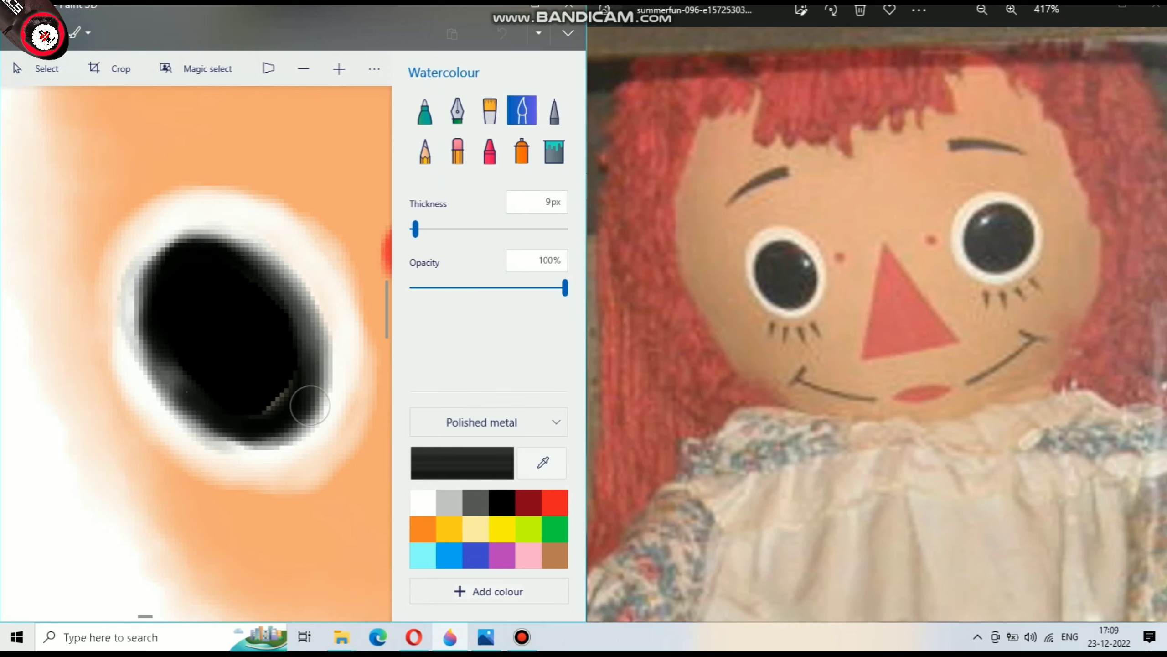
{"action": "scroll", "coordinate": [122, 347], "scroll_direction": "down", "scroll_amount": 5}
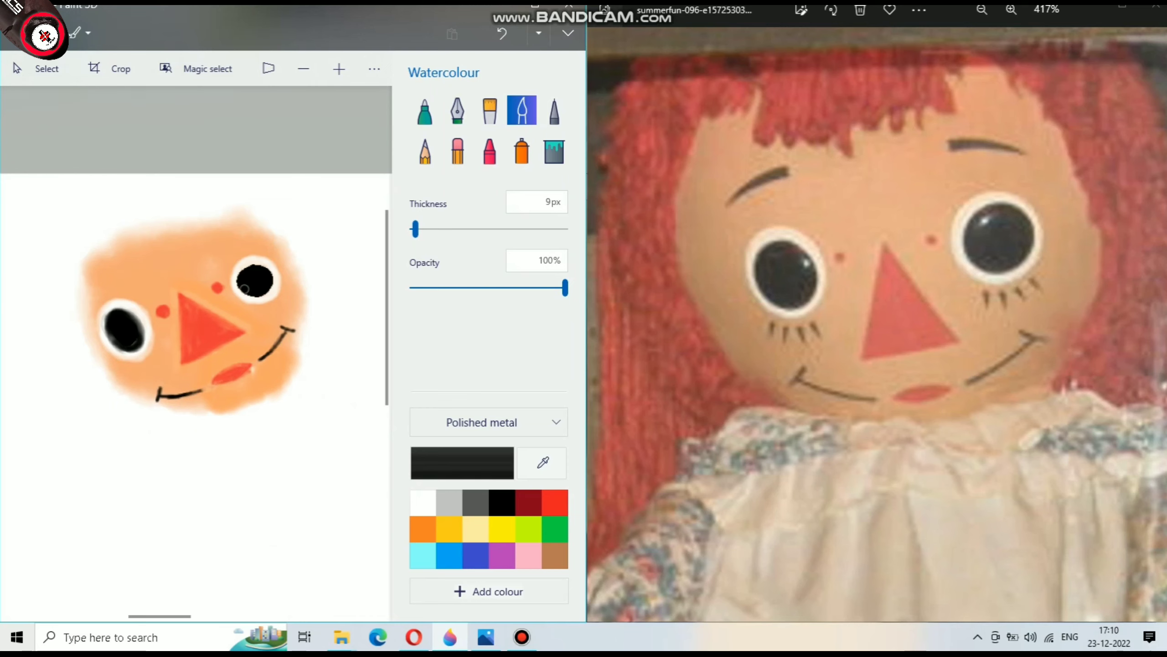
{"action": "scroll", "coordinate": [244, 288], "scroll_direction": "up", "scroll_amount": 3}
{"action": "scroll", "coordinate": [312, 258], "scroll_direction": "up", "scroll_amount": 3}
Paint black along the left pupil's upper-left edge and surrounding outline
{"action": "mouse_move", "coordinate": [224, 278]}
{"action": "left_mouse_down"}
{"action": "mouse_move", "coordinate": [239, 208]}
{"action": "mouse_move", "coordinate": [146, 290]}
{"action": "mouse_move", "coordinate": [313, 363]}
{"action": "mouse_move", "coordinate": [195, 222]}
{"action": "mouse_move", "coordinate": [294, 368]}
{"action": "mouse_move", "coordinate": [145, 262]}
{"action": "mouse_move", "coordinate": [303, 363]}
{"action": "mouse_move", "coordinate": [192, 235]}
{"action": "mouse_move", "coordinate": [291, 259]}
{"action": "mouse_move", "coordinate": [288, 353]}
{"action": "left_mouse_up"}
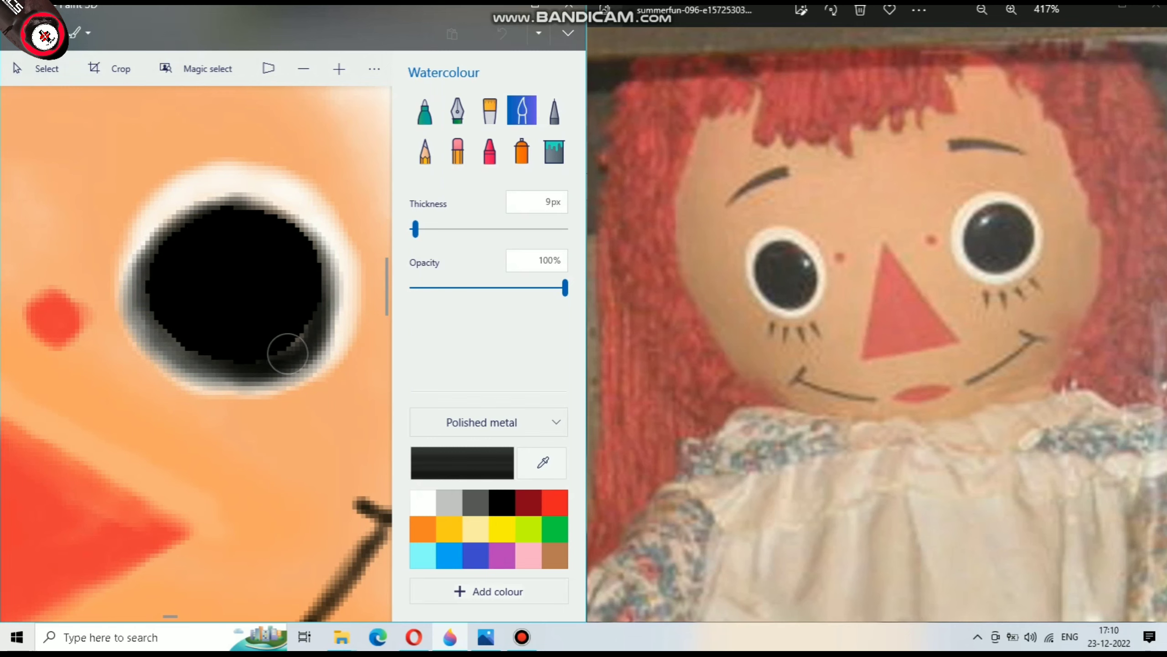
{"action": "scroll", "coordinate": [187, 326], "scroll_direction": "down", "scroll_amount": 5}
{"action": "scroll", "coordinate": [247, 317], "scroll_direction": "down", "scroll_amount": 3}
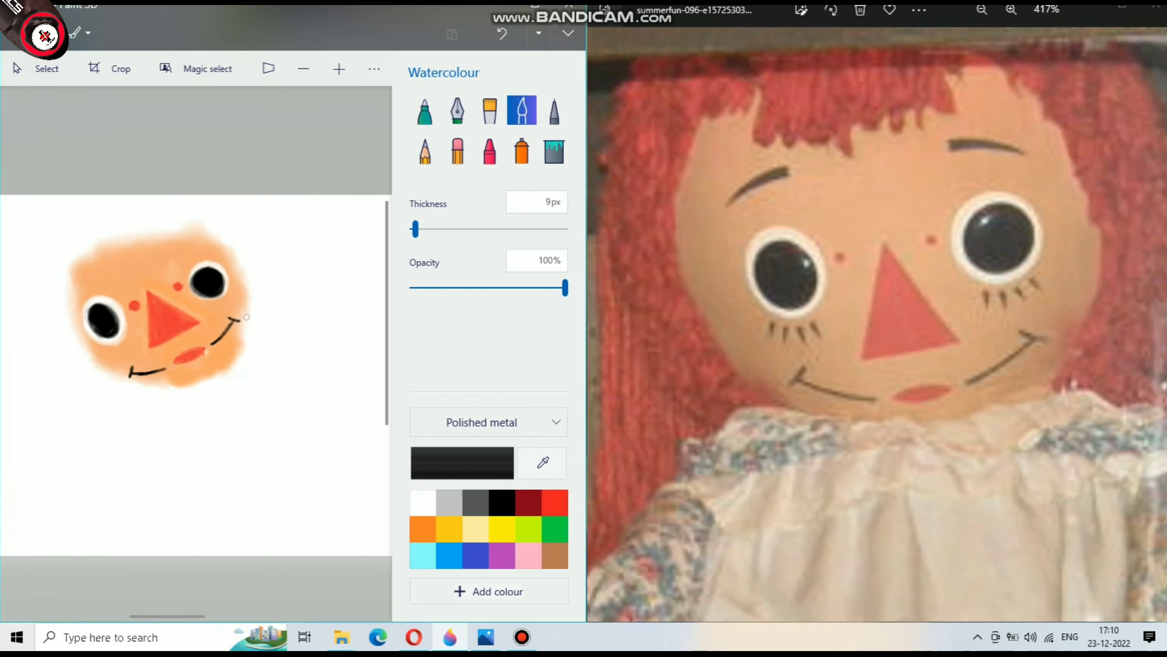
{"action": "scroll", "coordinate": [109, 313], "scroll_direction": "up", "scroll_amount": 8}
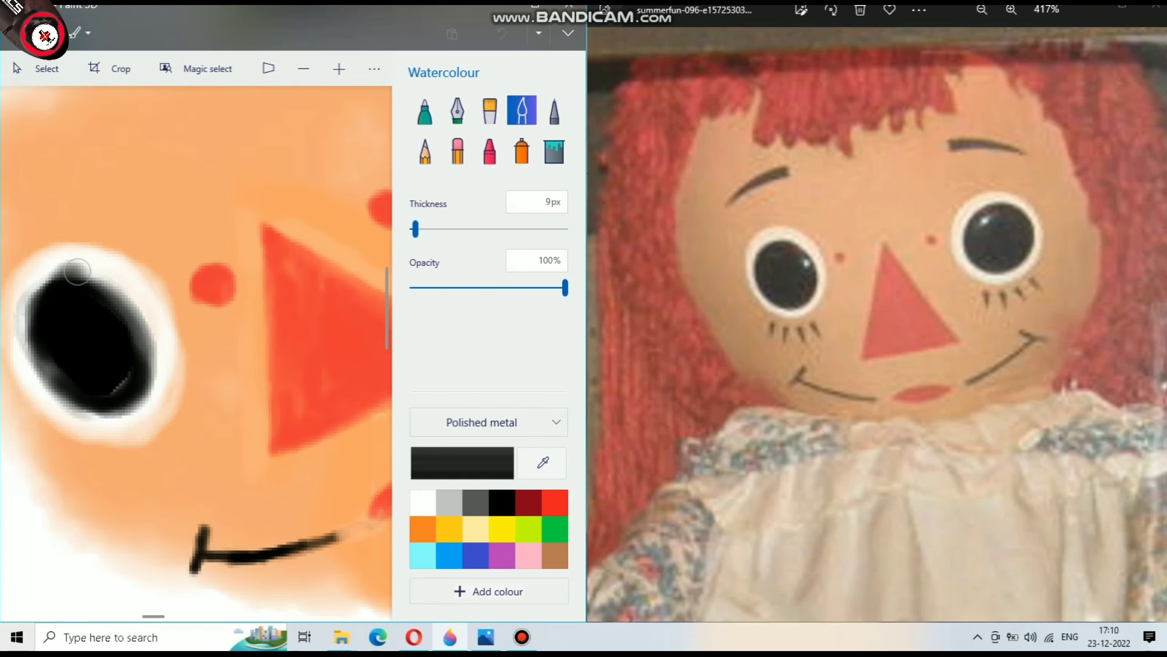
{"action": "mouse_move", "coordinate": [69, 281]}
{"action": "left_mouse_down"}
{"action": "mouse_move", "coordinate": [136, 340]}
{"action": "mouse_move", "coordinate": [59, 276]}
{"action": "mouse_move", "coordinate": [33, 299]}
{"action": "mouse_move", "coordinate": [112, 336]}
{"action": "left_mouse_up"}
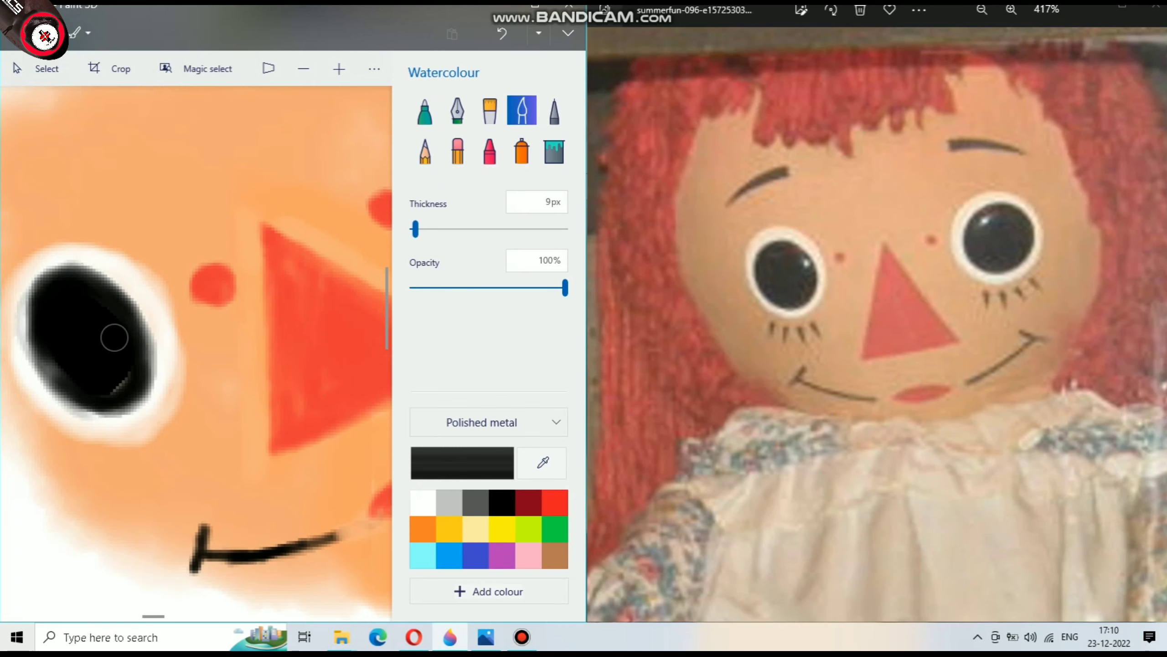
{"action": "scroll", "coordinate": [113, 336], "scroll_direction": "down", "scroll_amount": 8}
{"action": "scroll", "coordinate": [223, 334], "scroll_direction": "up", "scroll_amount": 2}
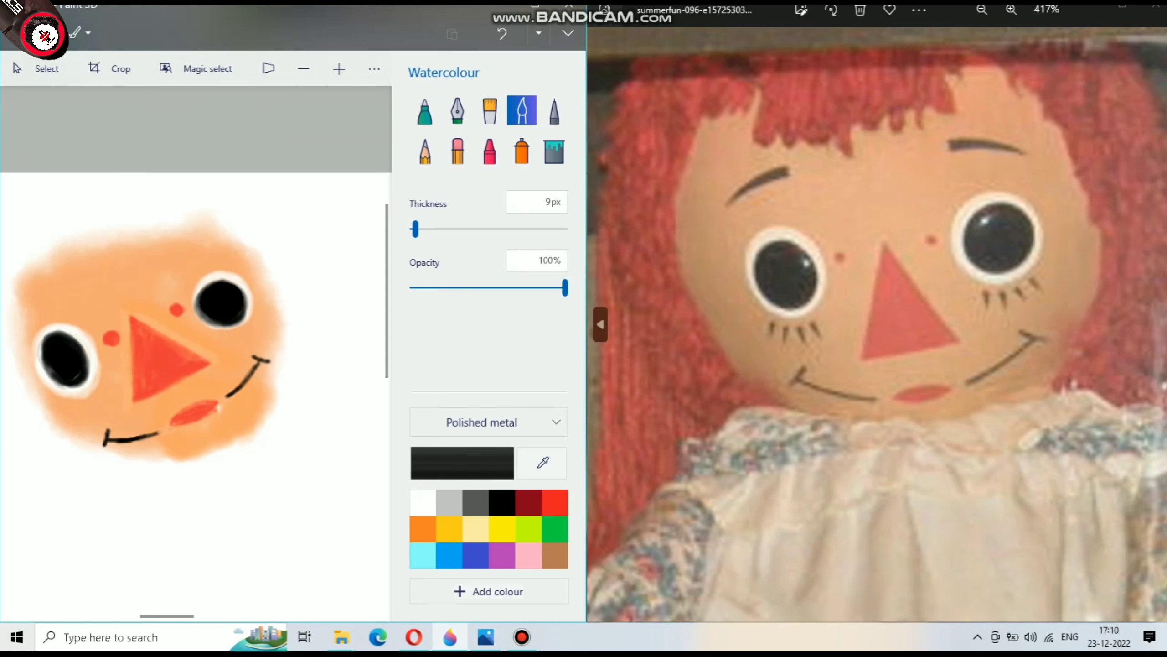
{"action": "scroll", "coordinate": [229, 186], "scroll_direction": "up", "scroll_amount": 2}
{"action": "scroll", "coordinate": [230, 186], "scroll_direction": "up", "scroll_amount": 3}
{"action": "scroll", "coordinate": [229, 187], "scroll_direction": "up", "scroll_amount": 3}
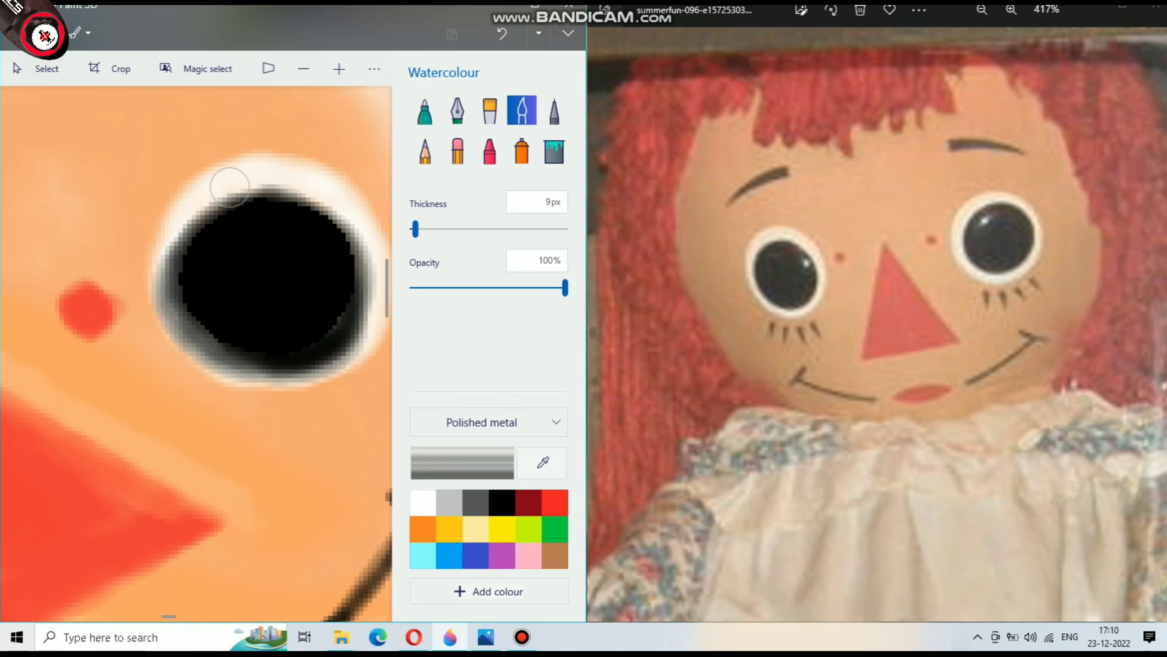
Paint and widen a white rim around the right eye
{"action": "mouse_move", "coordinate": [230, 186]}
{"action": "left_mouse_down"}
{"action": "mouse_move", "coordinate": [179, 221]}
{"action": "mouse_move", "coordinate": [193, 349]}
{"action": "mouse_move", "coordinate": [321, 382]}
{"action": "left_mouse_up"}
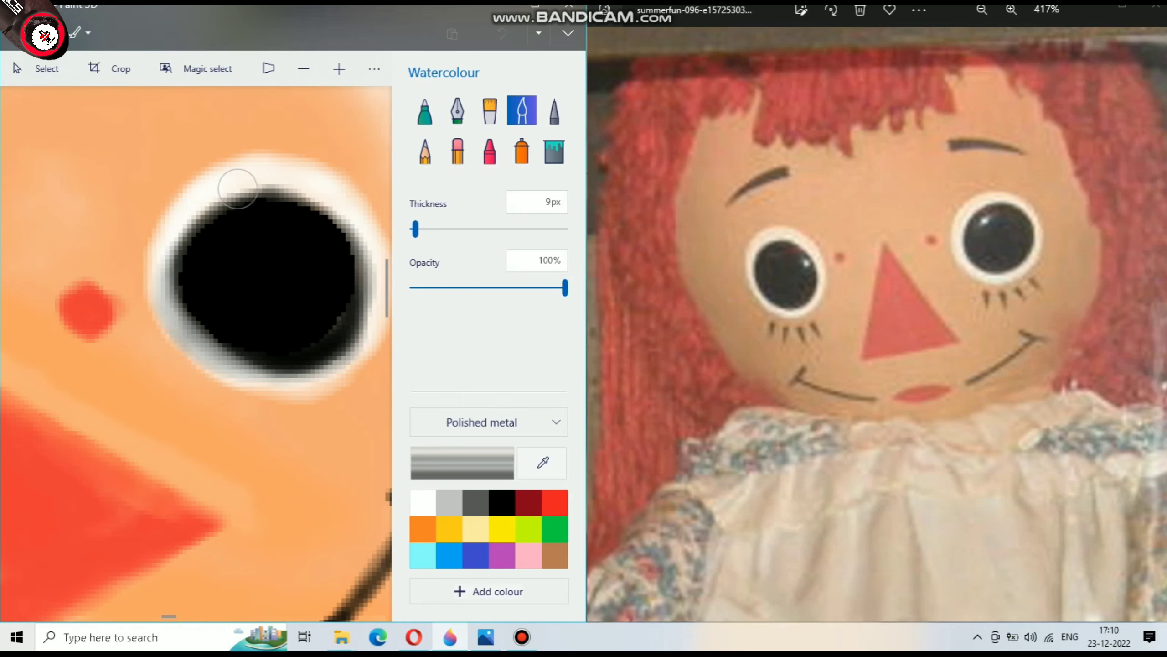
{"action": "mouse_move", "coordinate": [237, 188]}
{"action": "left_mouse_down"}
{"action": "mouse_move", "coordinate": [184, 322]}
{"action": "mouse_move", "coordinate": [294, 162]}
{"action": "mouse_move", "coordinate": [367, 299]}
{"action": "mouse_move", "coordinate": [196, 358]}
{"action": "mouse_move", "coordinate": [253, 156]}
{"action": "mouse_move", "coordinate": [357, 308]}
{"action": "mouse_move", "coordinate": [214, 370]}
{"action": "mouse_move", "coordinate": [198, 342]}
{"action": "mouse_move", "coordinate": [268, 165]}
{"action": "mouse_move", "coordinate": [386, 322]}
{"action": "mouse_move", "coordinate": [187, 342]}
{"action": "mouse_move", "coordinate": [177, 331]}
{"action": "left_mouse_up"}
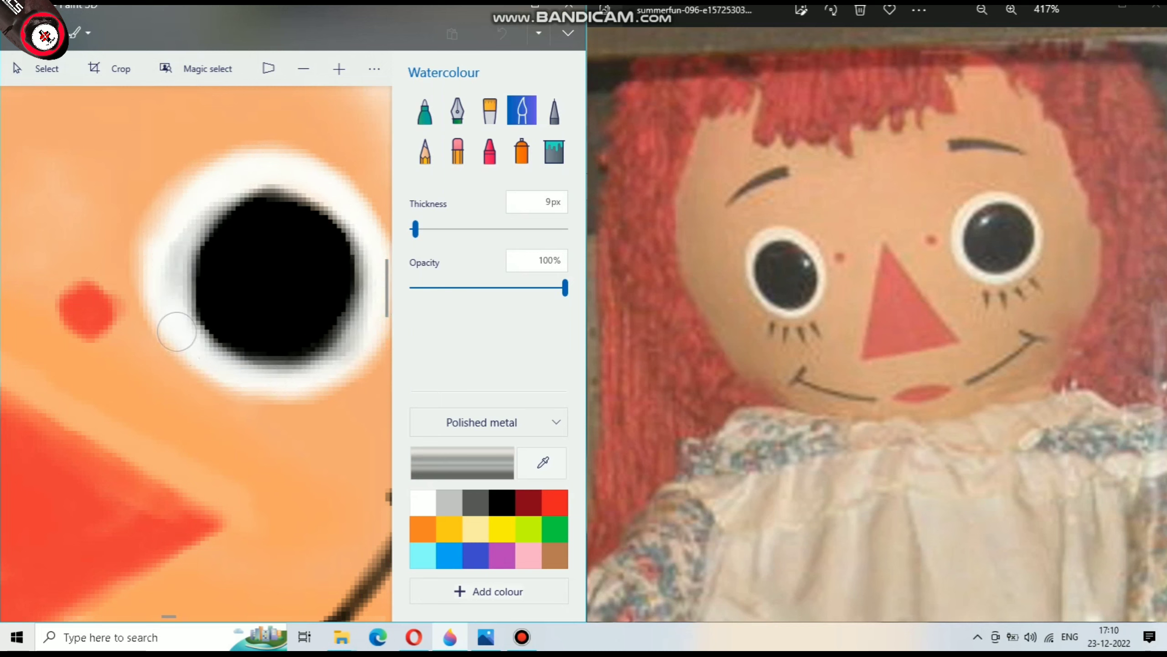
{"action": "scroll", "coordinate": [177, 331], "scroll_direction": "down", "scroll_amount": 5}
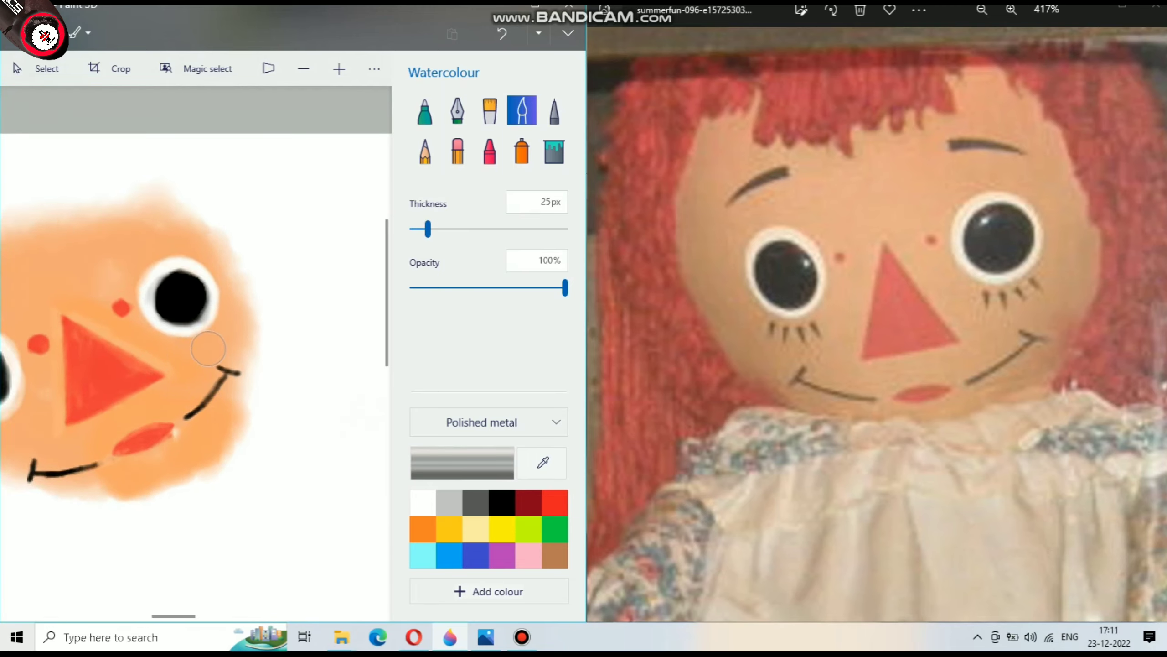
{"action": "scroll", "coordinate": [252, 333], "scroll_direction": "up", "scroll_amount": 3}
{"action": "scroll", "coordinate": [177, 456], "scroll_direction": "down", "scroll_amount": 4}
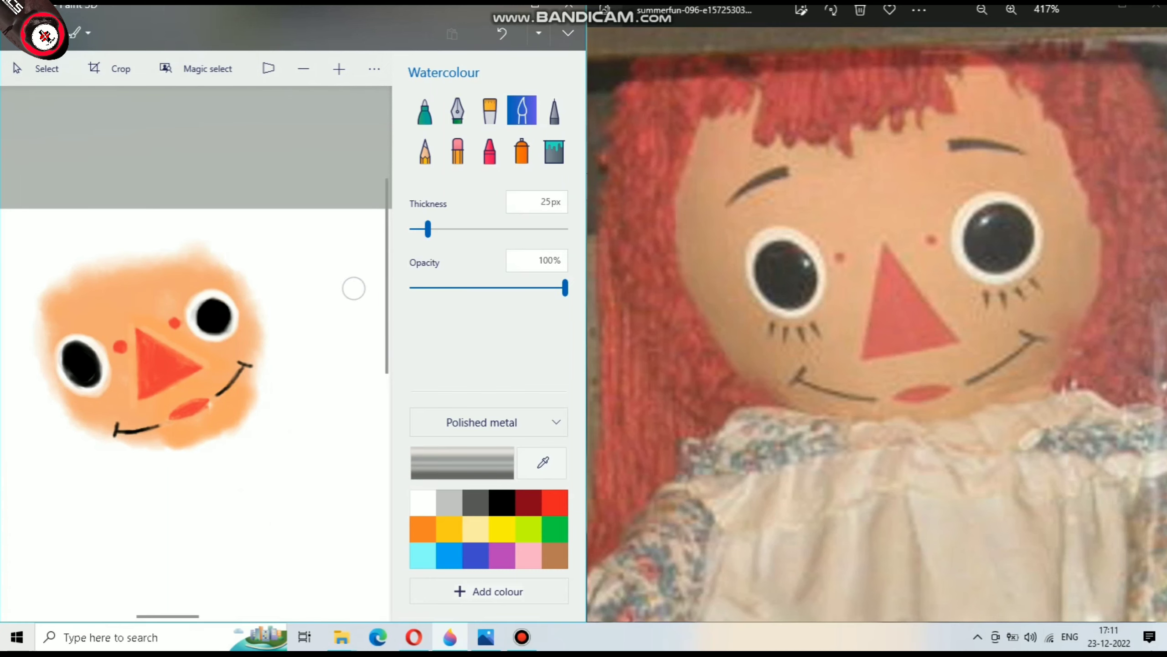
{"action": "scroll", "coordinate": [273, 371], "scroll_direction": "down", "scroll_amount": 3}
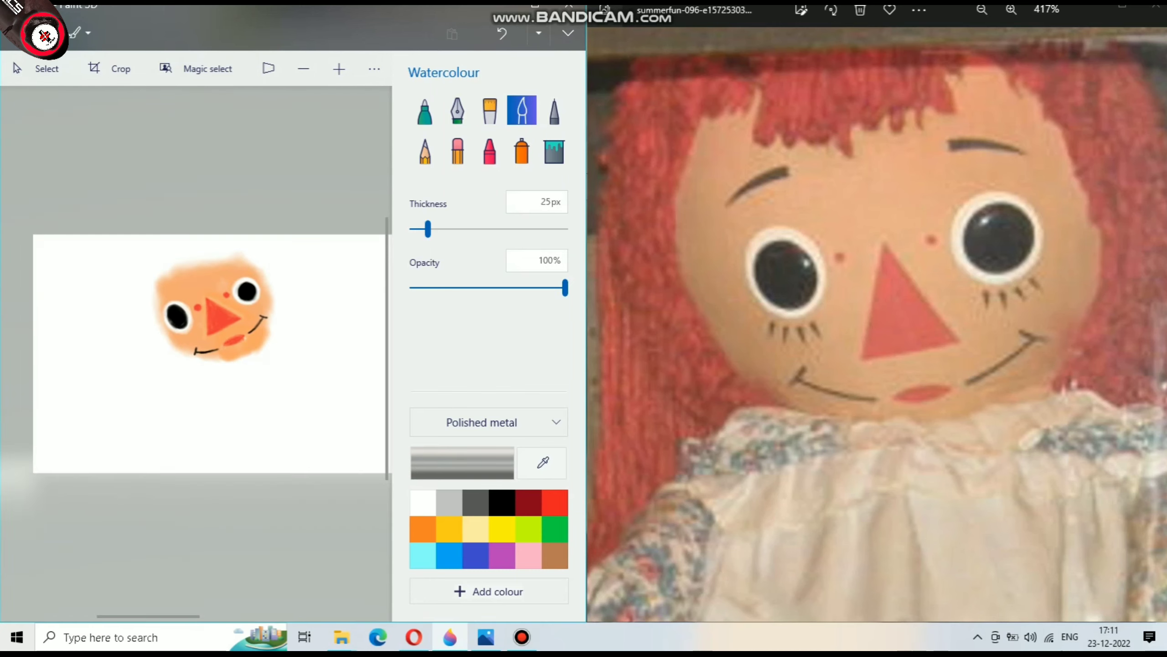
Select the doll face and move it slightly down and left
{"action": "scroll", "coordinate": [898, 256], "scroll_direction": "down", "scroll_amount": 3}
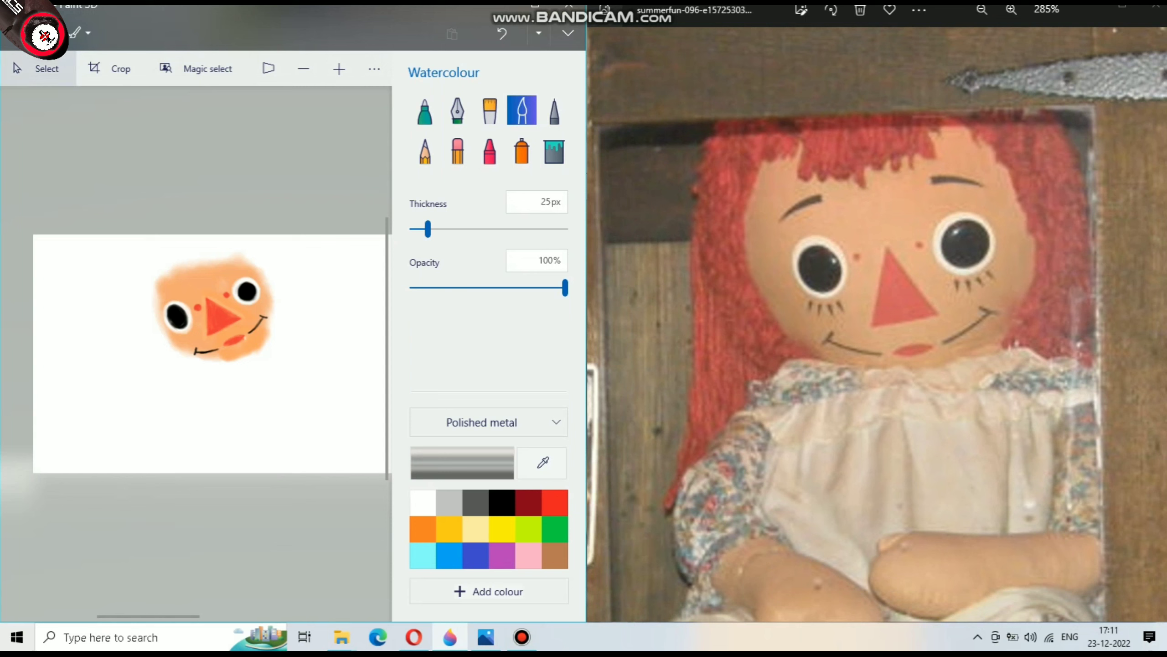
{"action": "left_click", "coordinate": [37, 68]}
{"action": "mouse_move", "coordinate": [121, 248]}
{"action": "left_mouse_down"}
{"action": "mouse_move", "coordinate": [303, 359]}
{"action": "mouse_move", "coordinate": [109, 233]}
{"action": "left_mouse_up"}
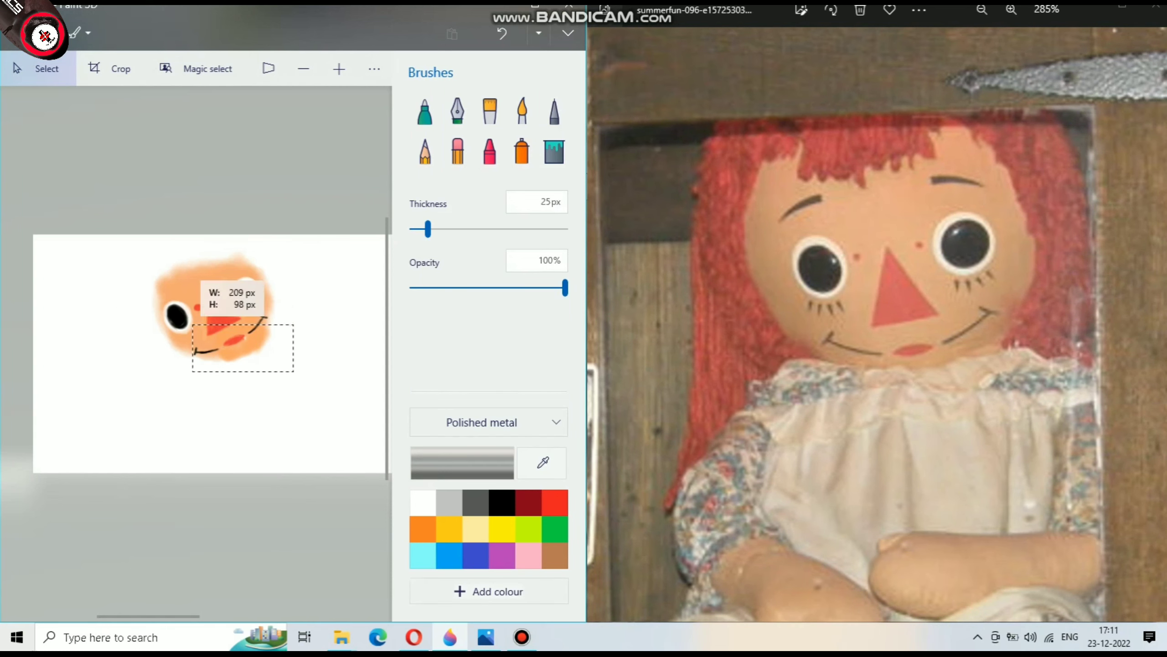
{"action": "left_click_drag", "start_coordinate": [201, 301], "coordinate": [186, 333]}
{"action": "key", "text": "Escape"}
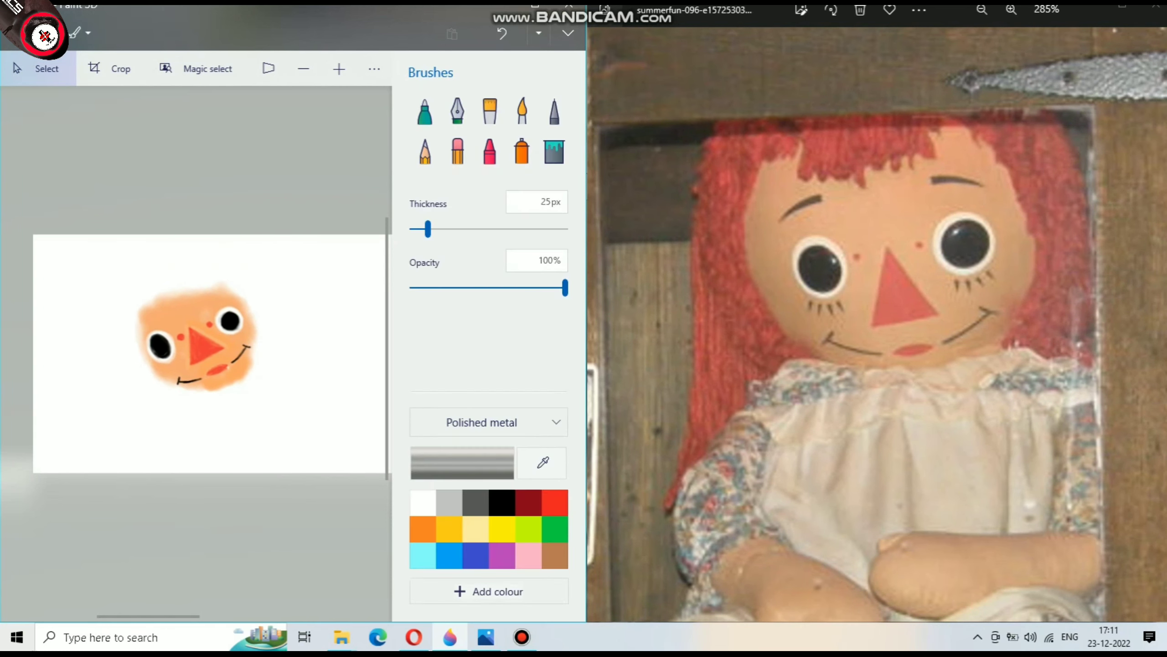
Save the drawing as a PNG, close Paint 3D, and snap Paint to the left half
{"action": "scroll", "coordinate": [877, 324], "scroll_direction": "down", "scroll_amount": 3}
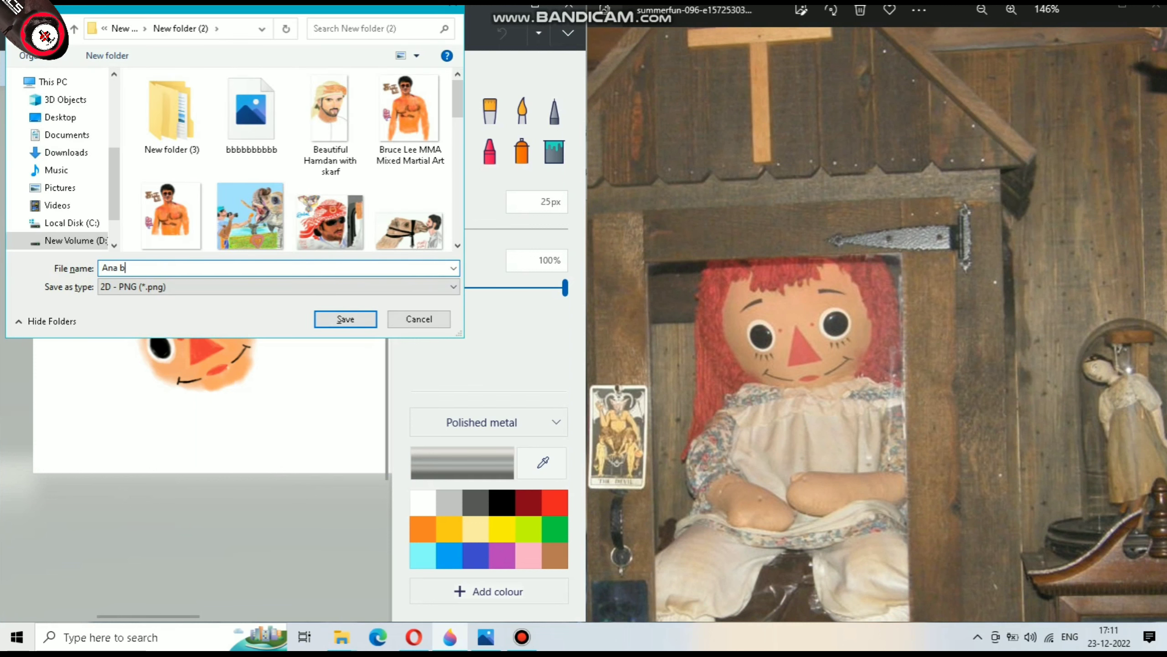
{"action": "type", "text": "le"}
{"action": "key", "text": "Return"}
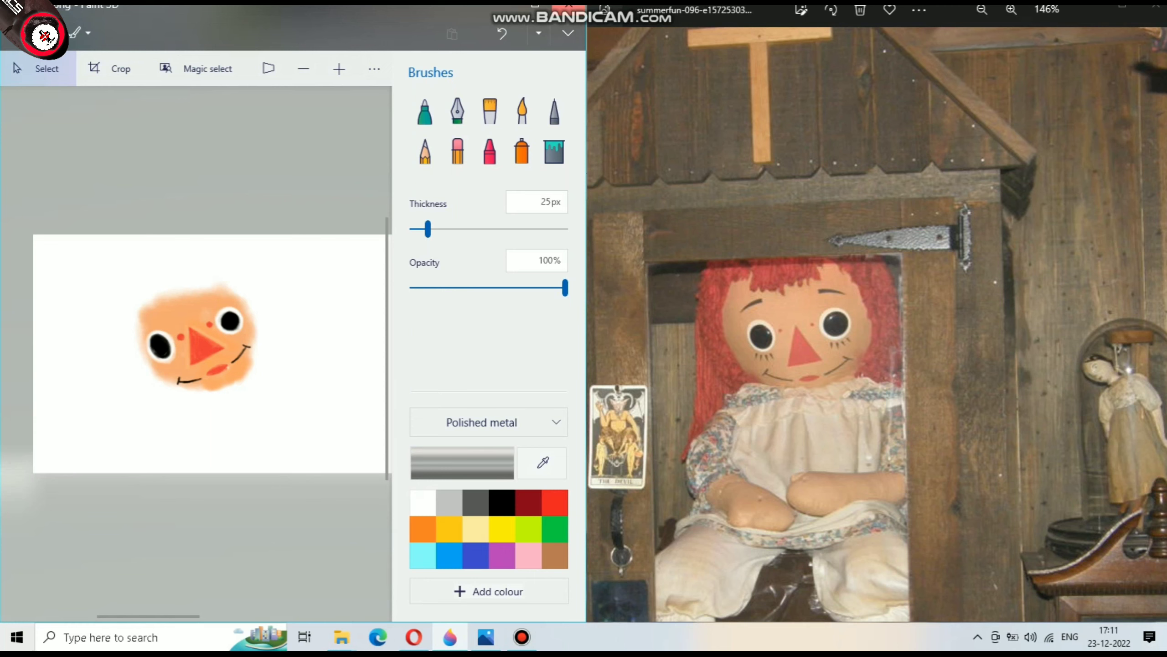
{"action": "left_click", "coordinate": [569, 6]}
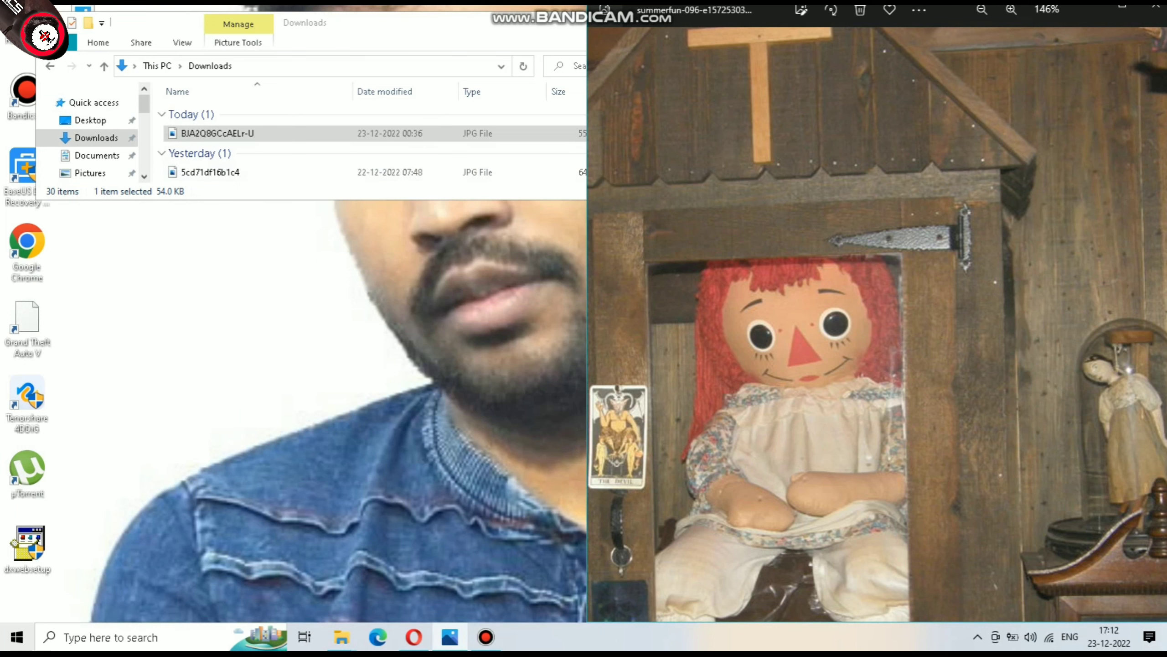
{"action": "scroll", "coordinate": [87, 134], "scroll_direction": "down", "scroll_amount": 2}
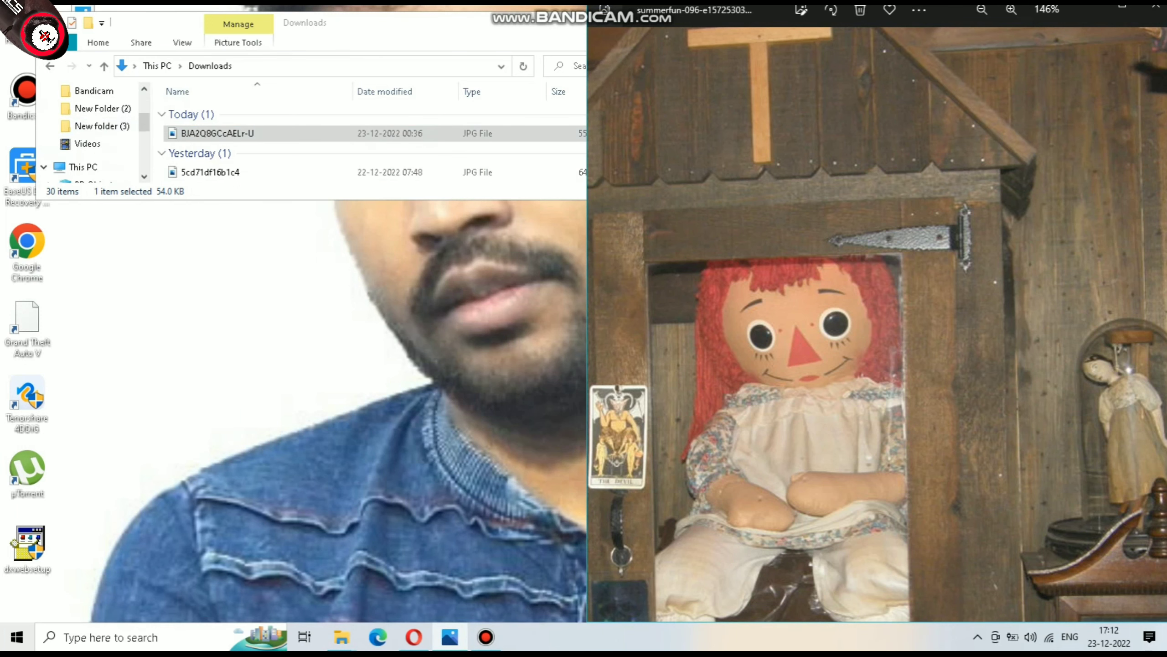
{"action": "key", "text": "super+Left"}
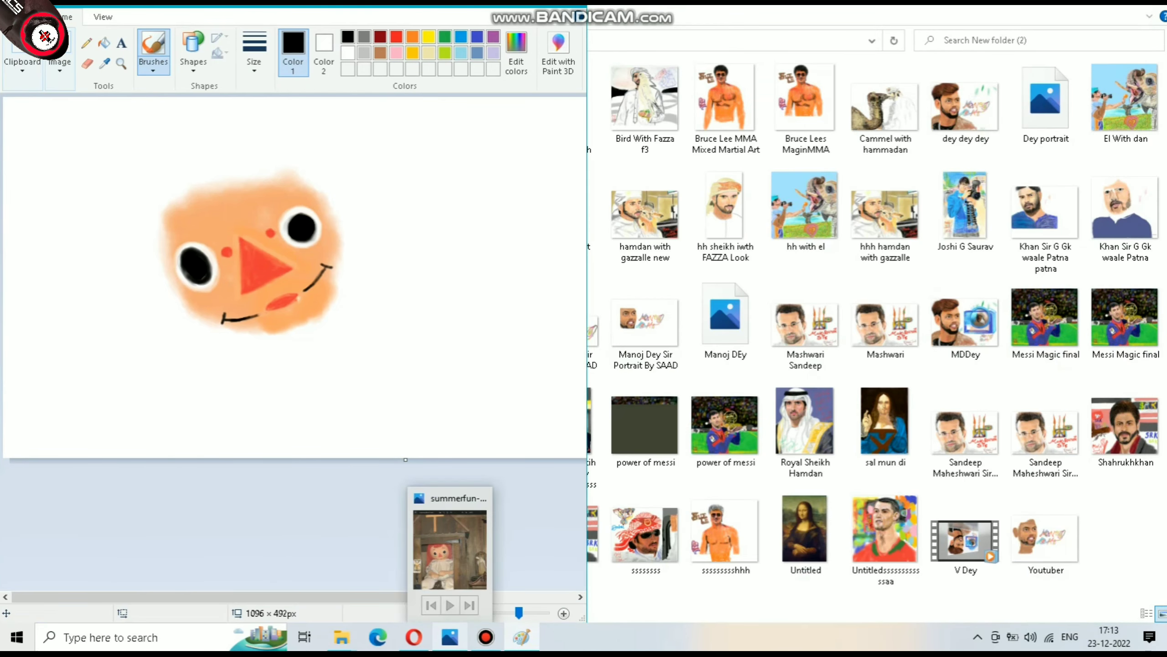
Show the doll reference photo on the right, lengthen the canvas twice, and move the face lower
{"action": "left_click", "coordinate": [450, 637]}
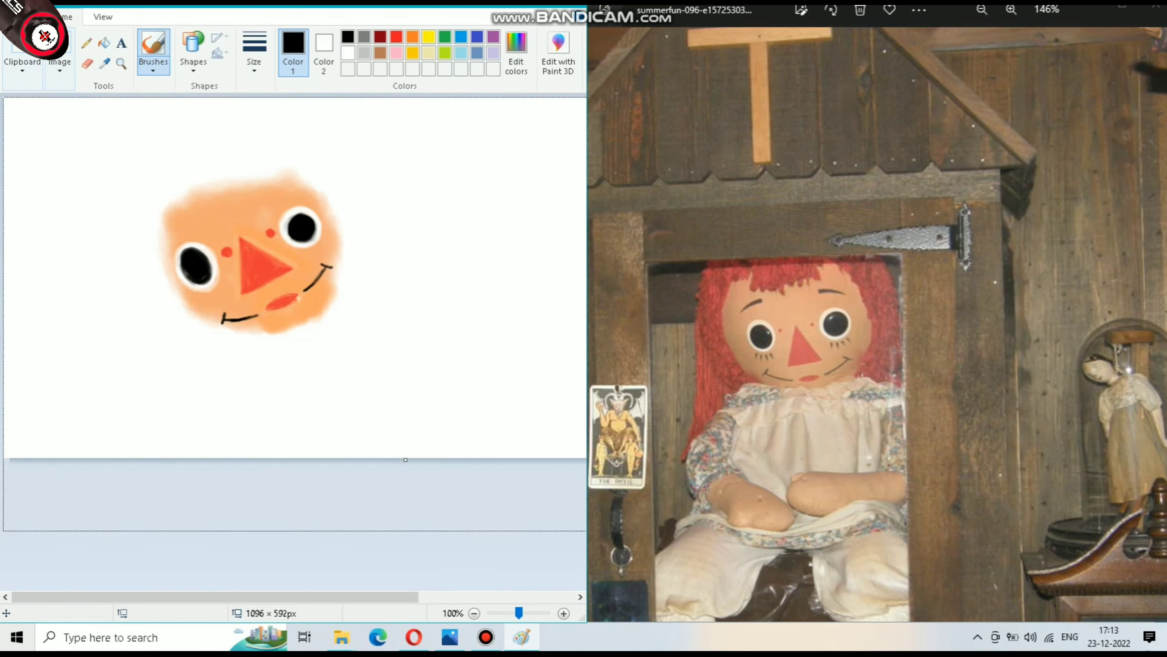
{"action": "left_click_drag", "start_coordinate": [405, 459], "coordinate": [406, 568]}
{"action": "left_click", "coordinate": [59, 69]}
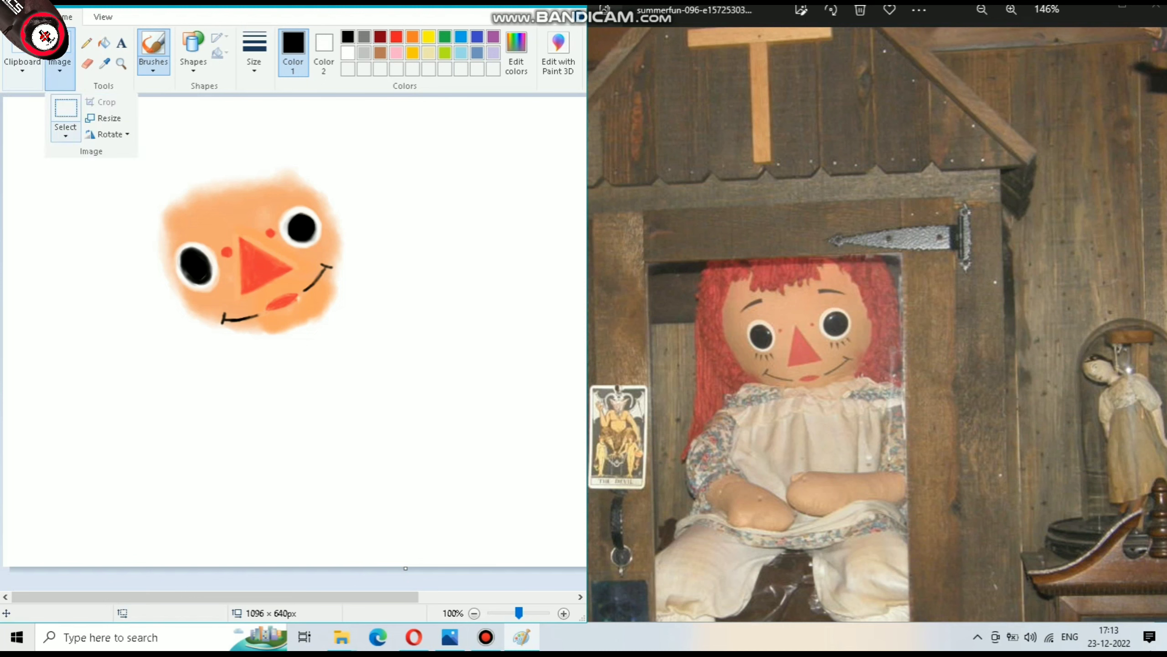
{"action": "left_click", "coordinate": [66, 133]}
{"action": "left_click", "coordinate": [92, 164]}
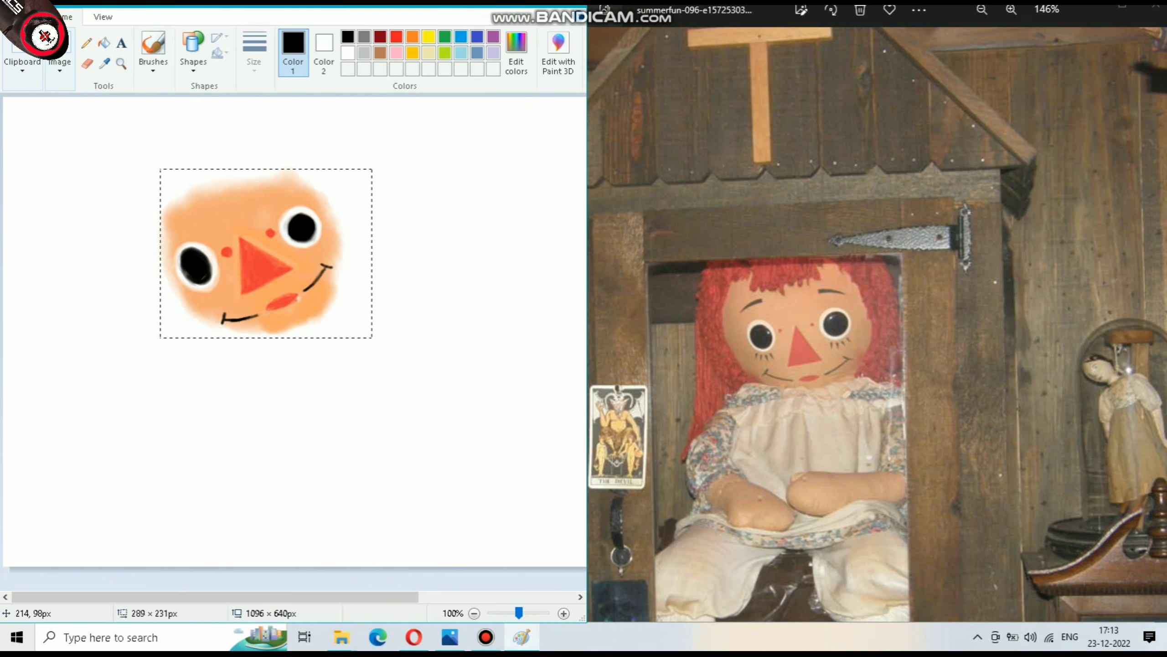
{"action": "left_click_drag", "start_coordinate": [264, 260], "coordinate": [254, 319]}
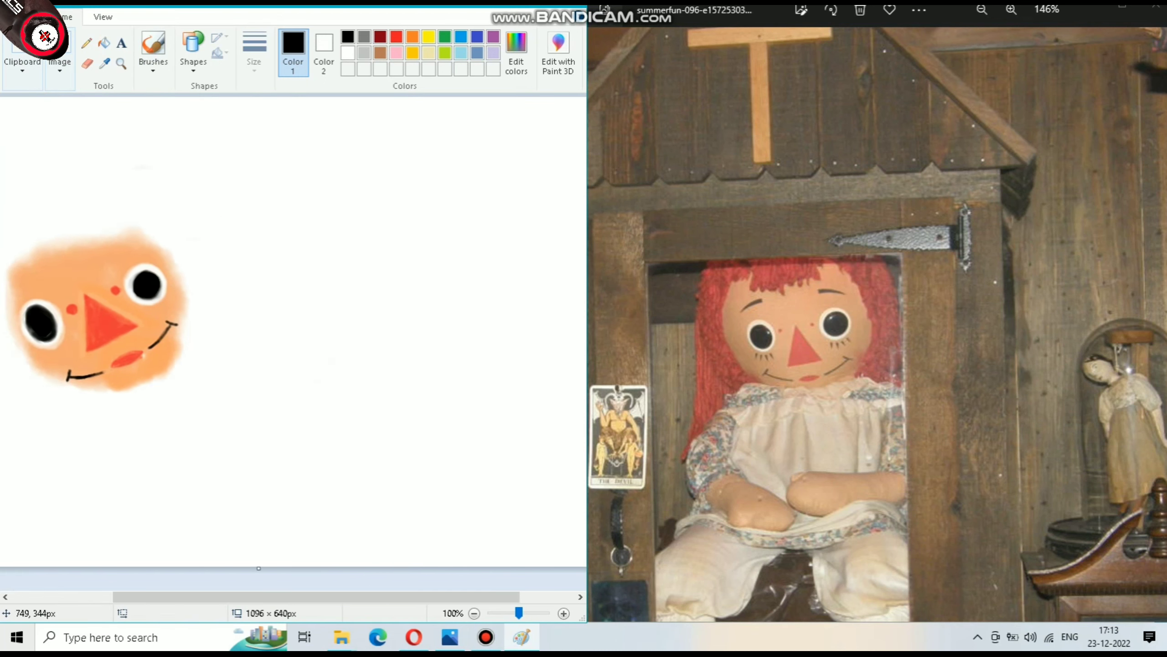
{"action": "left_click", "coordinate": [320, 427]}
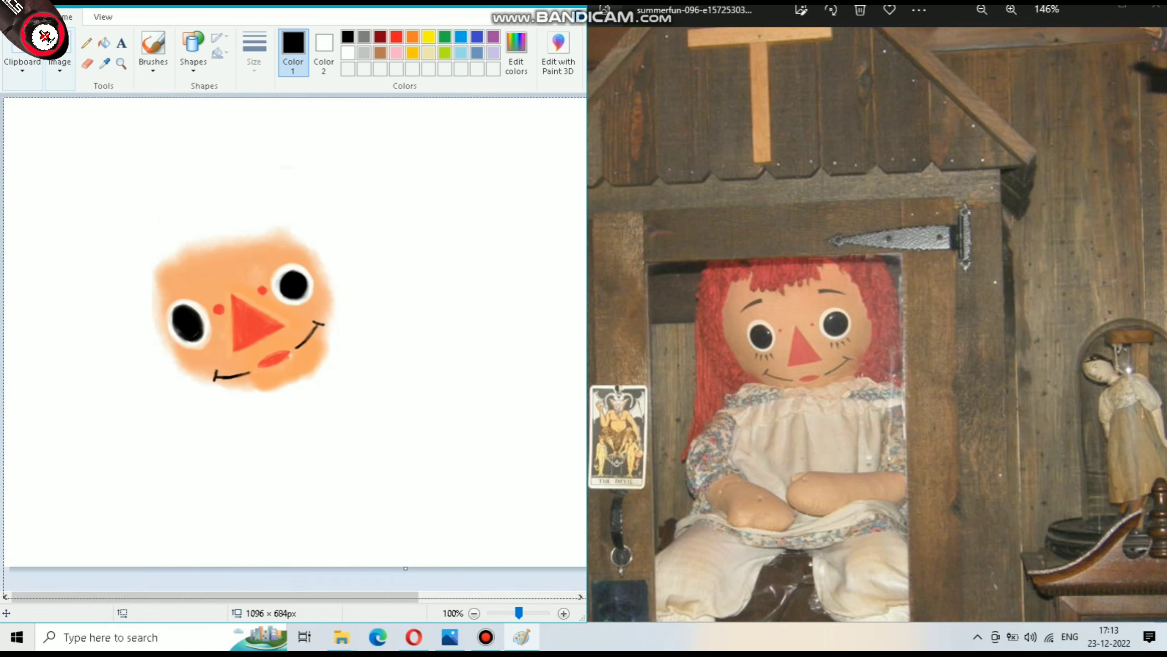
{"action": "left_click_drag", "start_coordinate": [405, 568], "coordinate": [405, 597]}
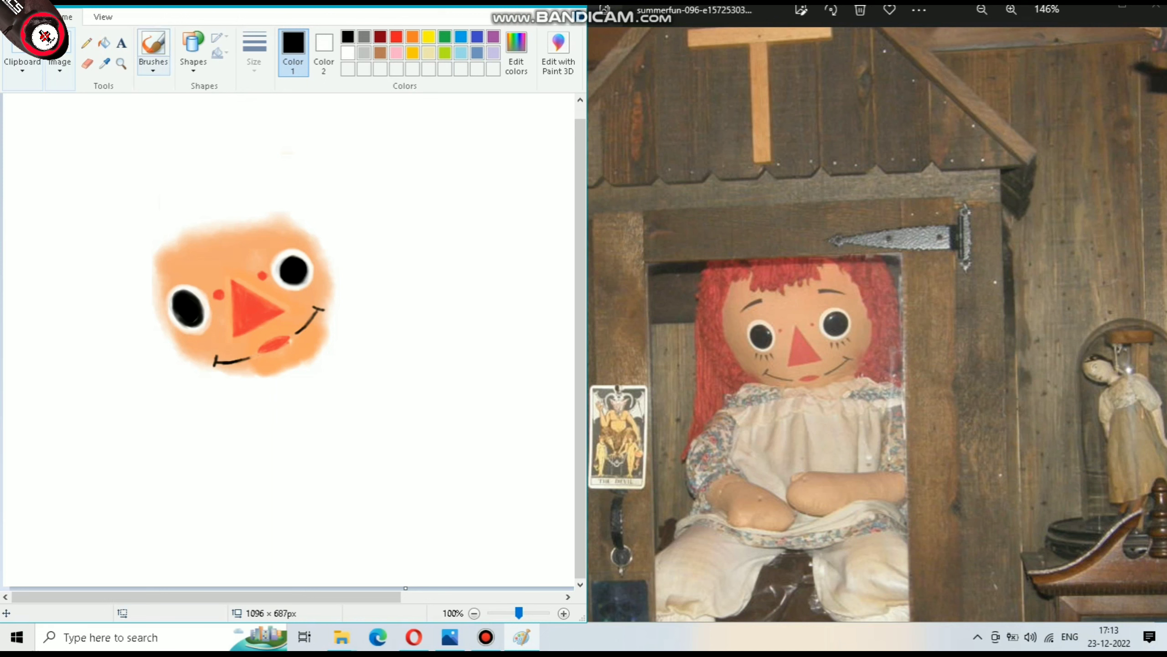
{"action": "left_click", "coordinate": [153, 46]}
Try black test strokes with the oil brush and crayon brush
{"action": "left_click", "coordinate": [153, 121]}
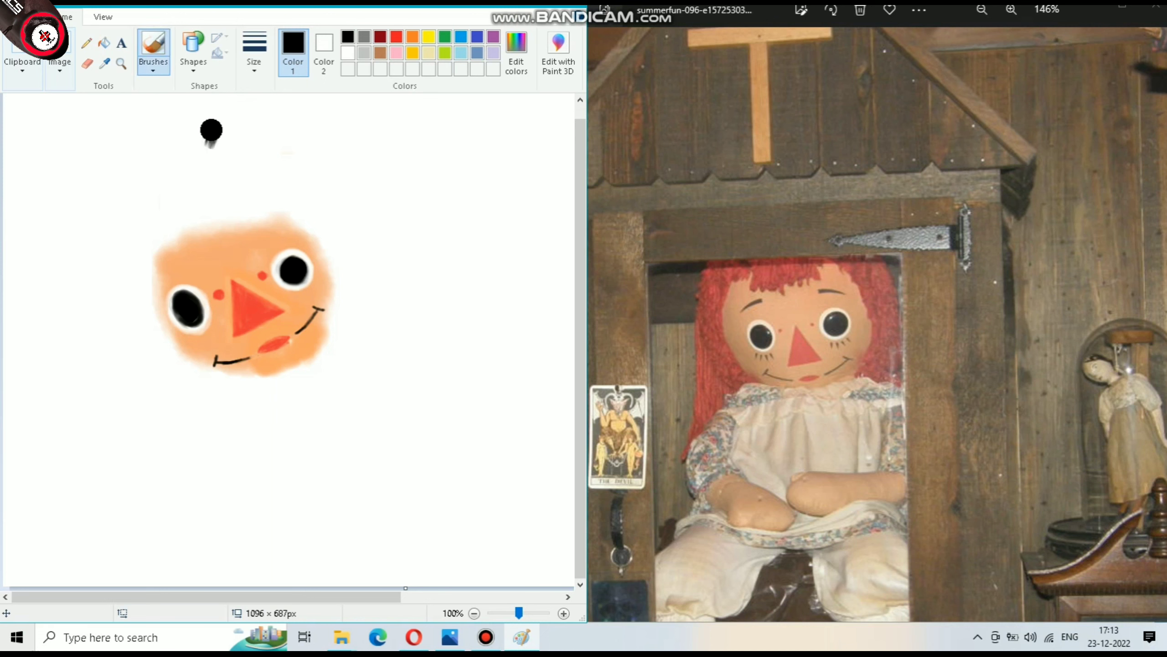
{"action": "left_click_drag", "start_coordinate": [210, 138], "coordinate": [244, 101]}
{"action": "left_click_drag", "start_coordinate": [281, 160], "coordinate": [473, 151]}
{"action": "left_click", "coordinate": [153, 46]}
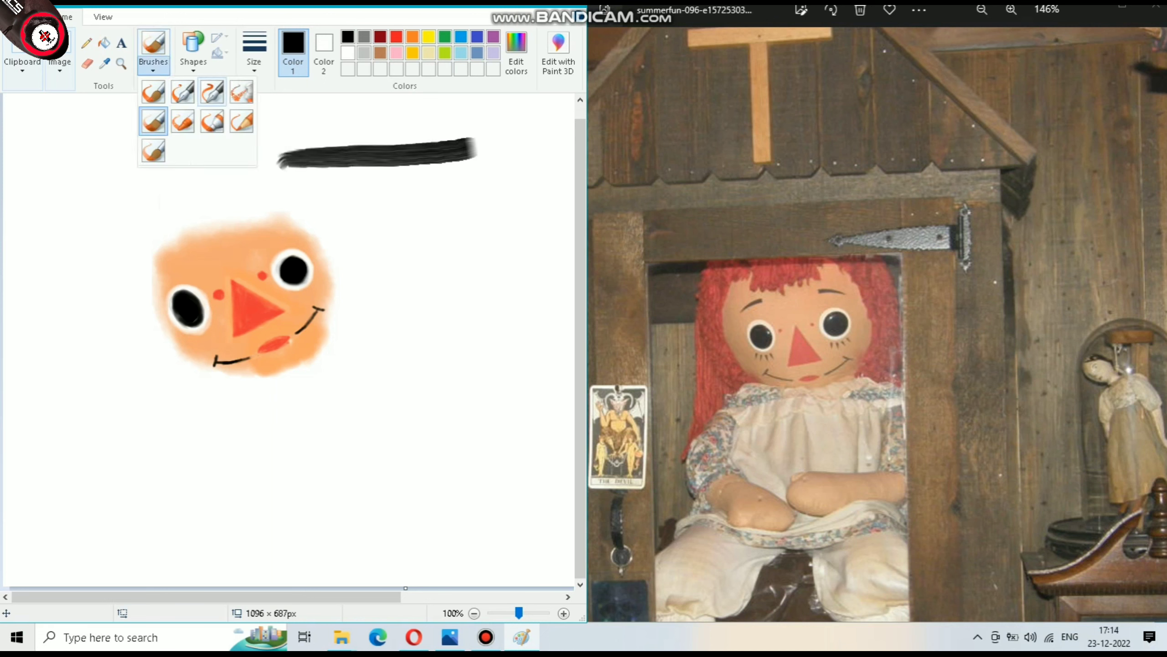
{"action": "left_click", "coordinate": [182, 121]}
{"action": "left_click_drag", "start_coordinate": [121, 184], "coordinate": [192, 129]}
Test the marker and another brush with grey strokes, then undo the stray strokes
{"action": "left_click", "coordinate": [153, 46]}
{"action": "left_click", "coordinate": [212, 121]}
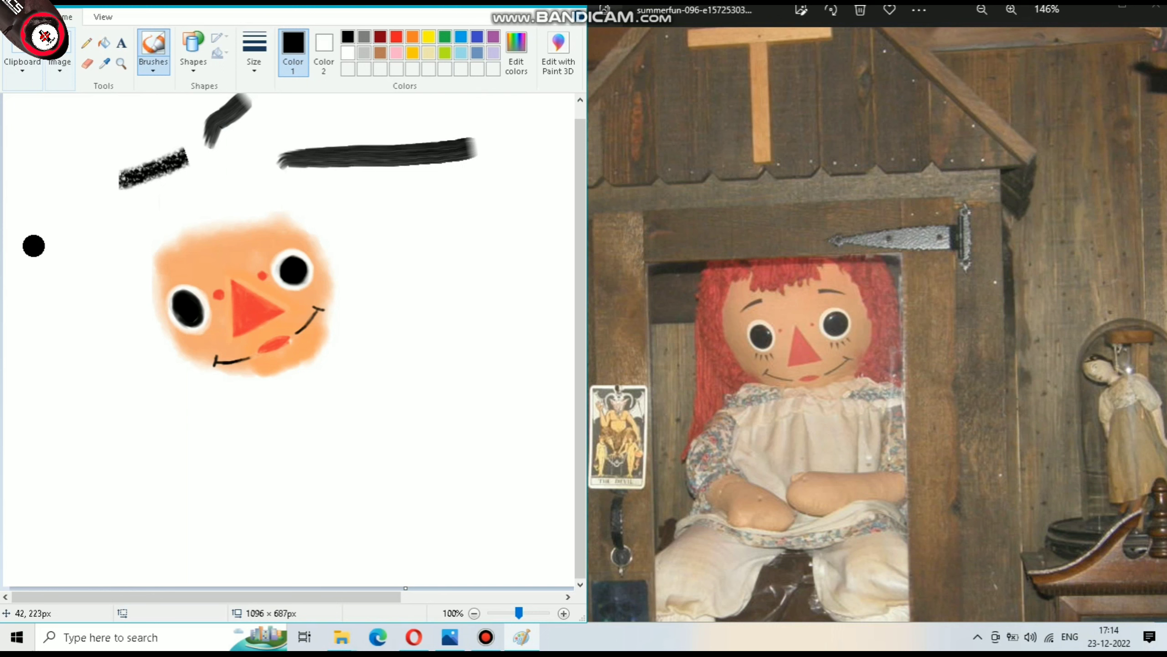
{"action": "left_click_drag", "start_coordinate": [35, 246], "coordinate": [103, 158]}
{"action": "left_click", "coordinate": [153, 46]}
{"action": "left_click", "coordinate": [153, 151]}
{"action": "left_click_drag", "start_coordinate": [59, 390], "coordinate": [110, 304]}
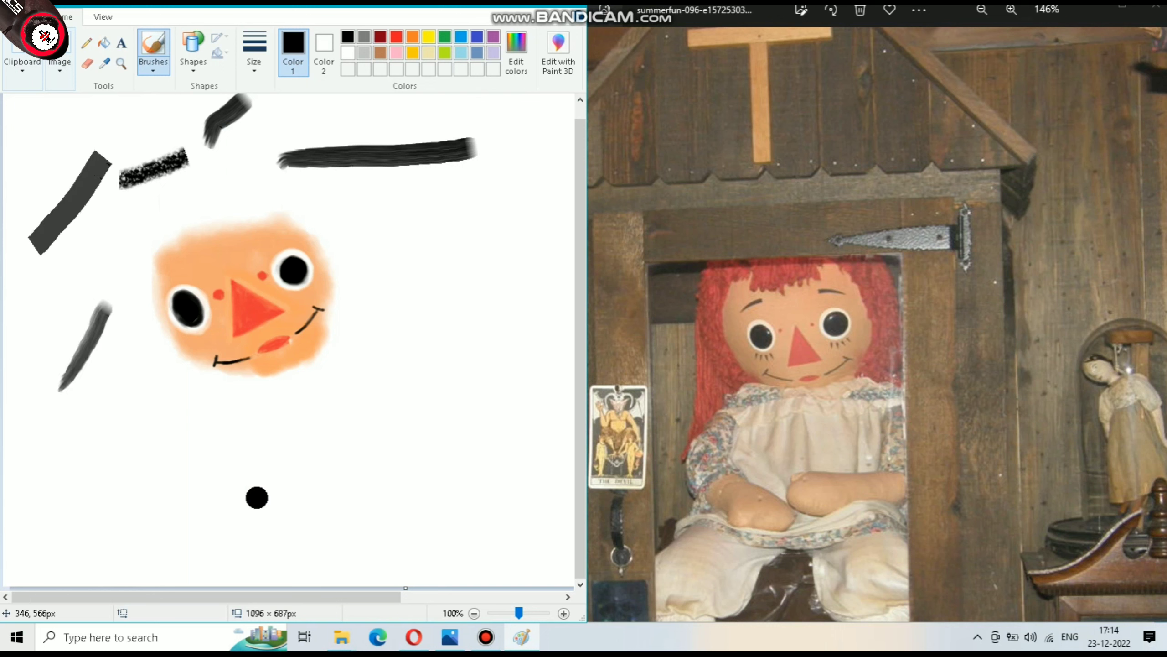
{"action": "left_click_drag", "start_coordinate": [257, 502], "coordinate": [356, 435]}
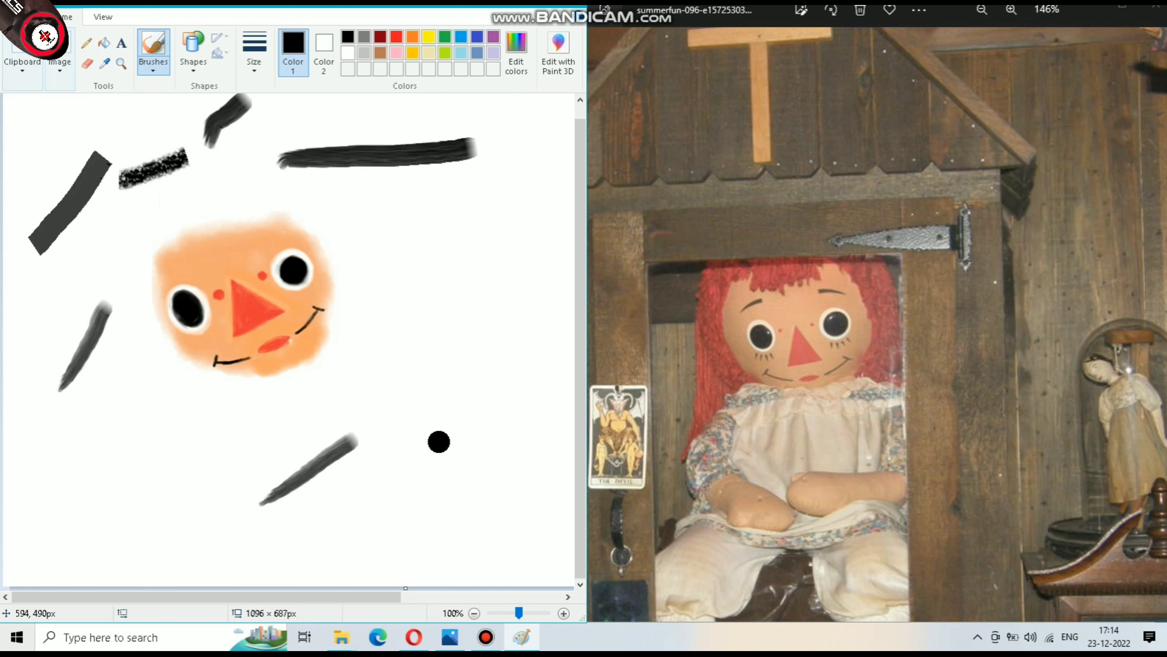
{"action": "key", "text": "ctrl+z"}
{"action": "key", "text": "ctrl+z"}
{"action": "key", "text": "ctrl+z"}
{"action": "key", "text": "ctrl+z"}
{"action": "key", "text": "ctrl+z"}
{"action": "key", "text": "ctrl+z"}
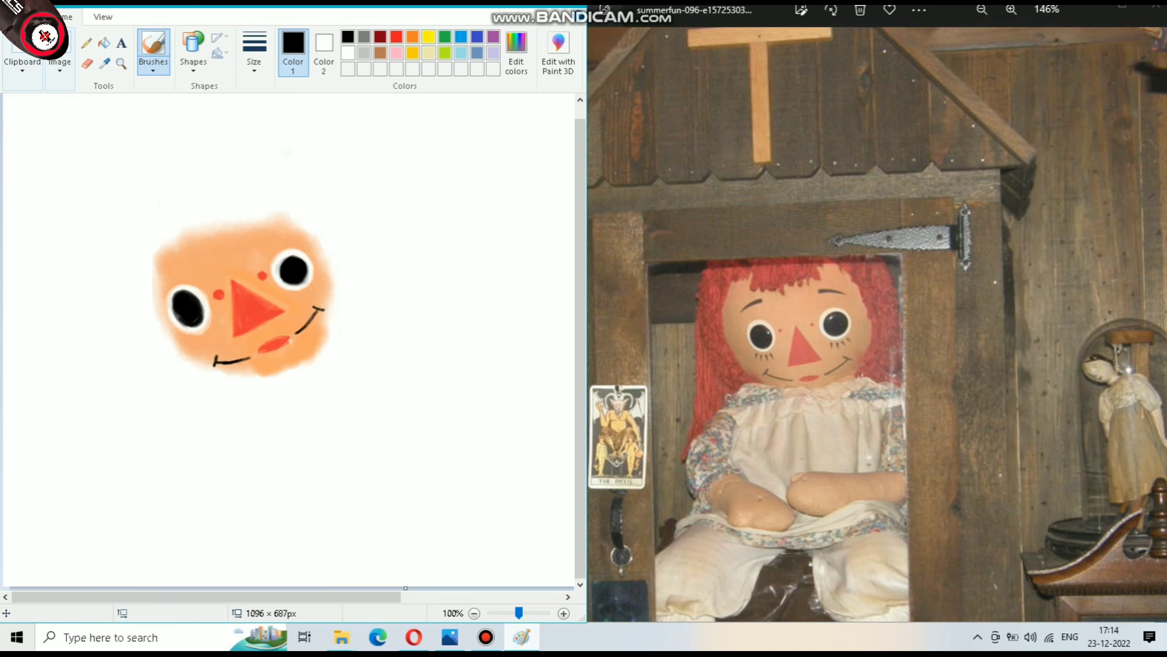
Switch to a fine brush with a thin size for painting lashes
{"action": "scroll", "coordinate": [547, 560], "scroll_direction": "up", "scroll_amount": 2}
{"action": "scroll", "coordinate": [294, 340], "scroll_direction": "right", "scroll_amount": 5}
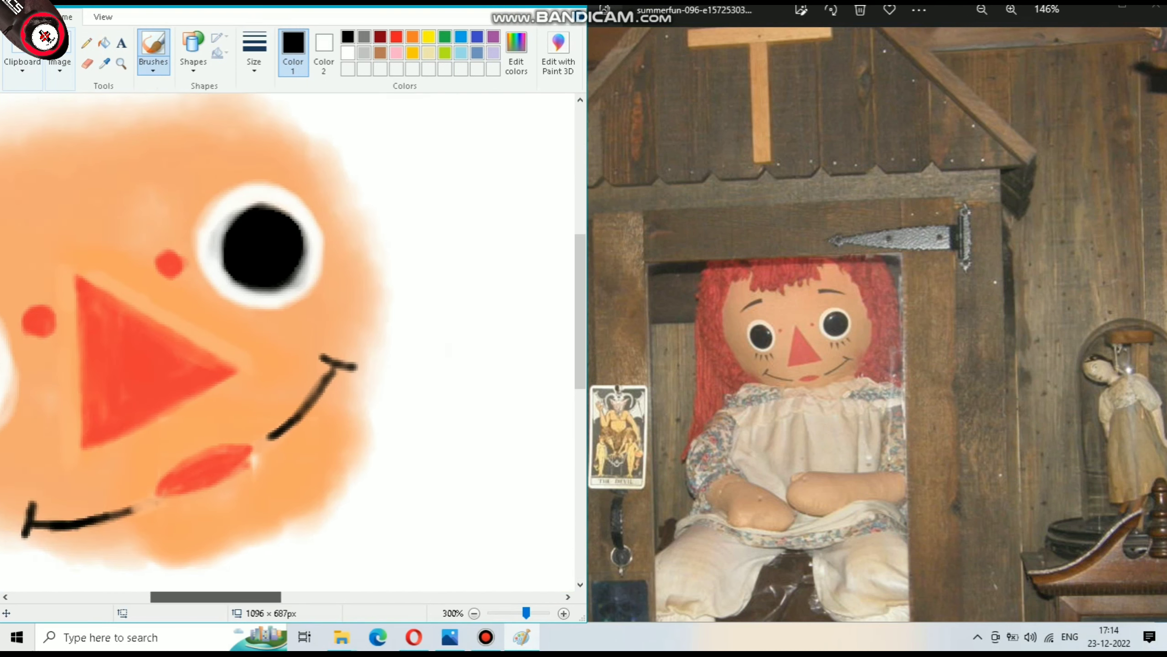
{"action": "scroll", "coordinate": [294, 340], "scroll_direction": "down", "scroll_amount": 2}
{"action": "scroll", "coordinate": [723, 367], "scroll_direction": "up", "scroll_amount": 5}
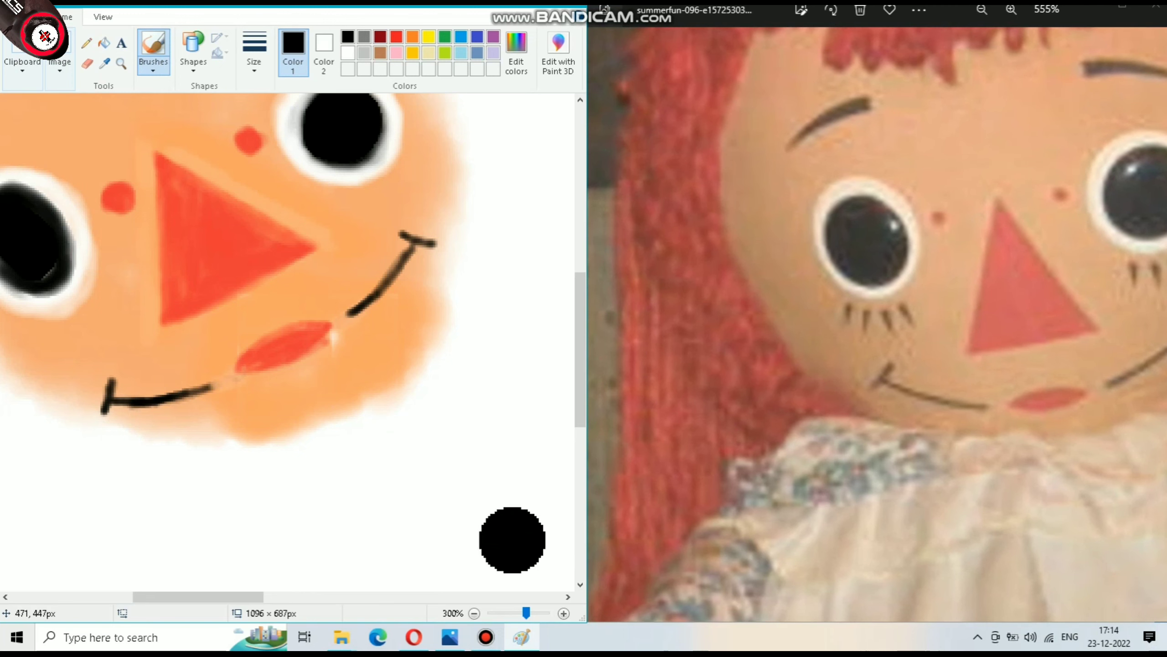
{"action": "scroll", "coordinate": [244, 326], "scroll_direction": "left", "scroll_amount": 3}
{"action": "left_click", "coordinate": [254, 50]}
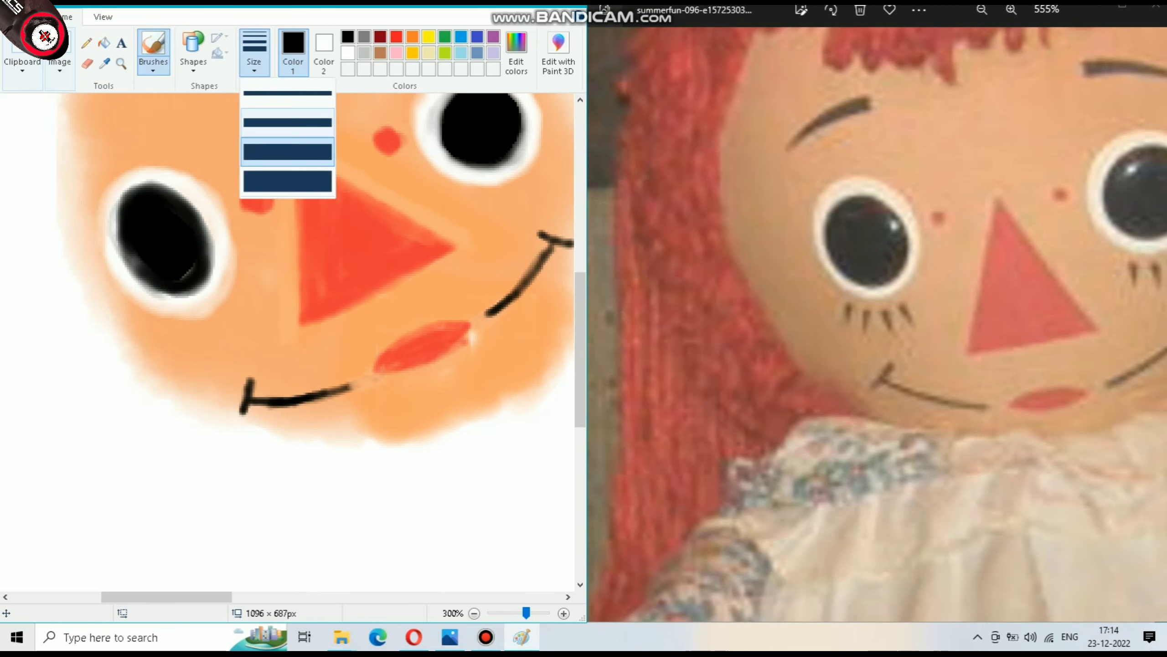
{"action": "left_click", "coordinate": [274, 150]}
{"action": "left_click", "coordinate": [153, 68]}
{"action": "left_click", "coordinate": [212, 120]}
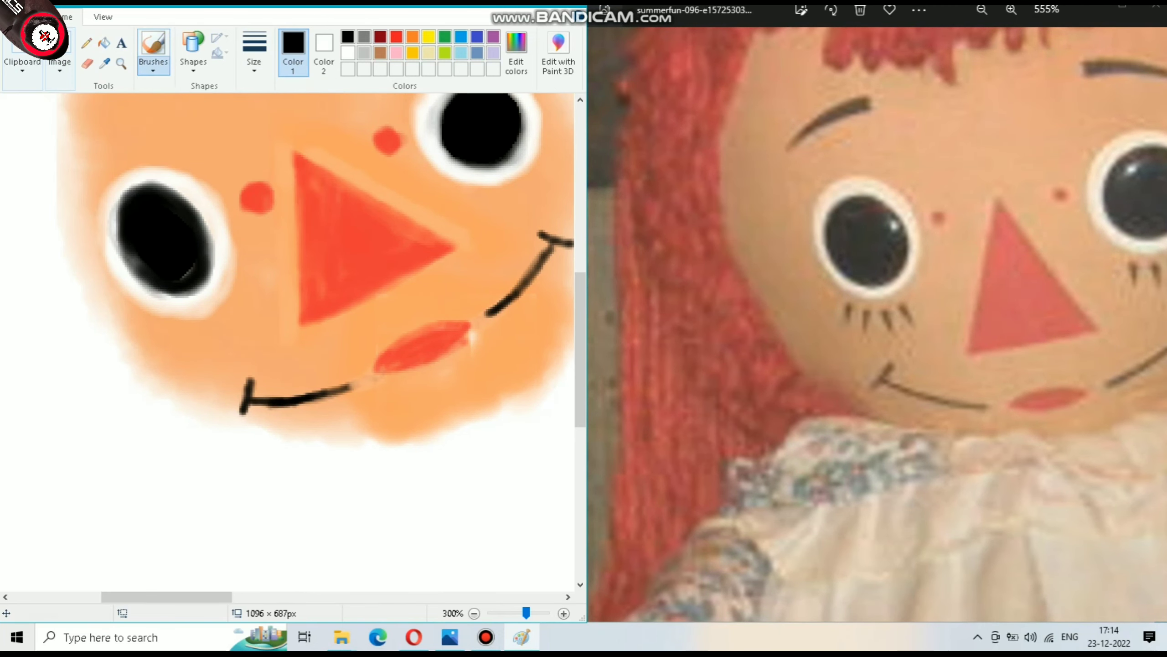
{"action": "left_click", "coordinate": [254, 50]}
{"action": "left_click", "coordinate": [288, 182]}
Undo two trial lash strokes and zoom in closer on the face
{"action": "left_click_drag", "start_coordinate": [192, 352], "coordinate": [192, 326]}
{"action": "left_click_drag", "start_coordinate": [180, 428], "coordinate": [173, 373]}
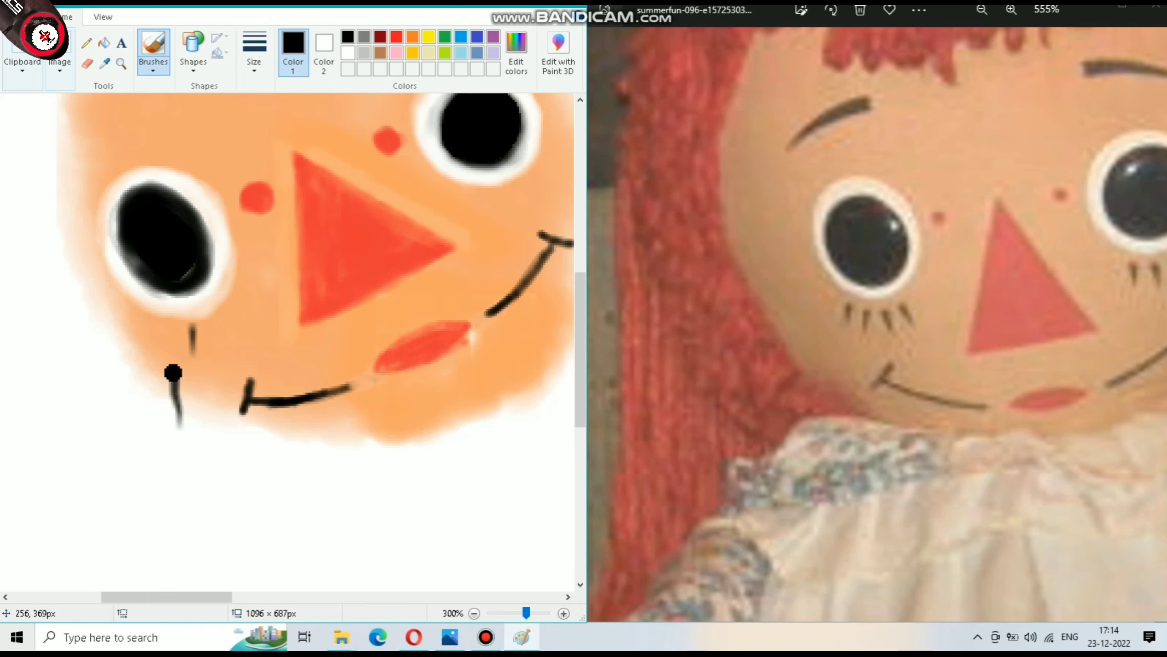
{"action": "key", "text": "ctrl+z"}
{"action": "key", "text": "ctrl+z"}
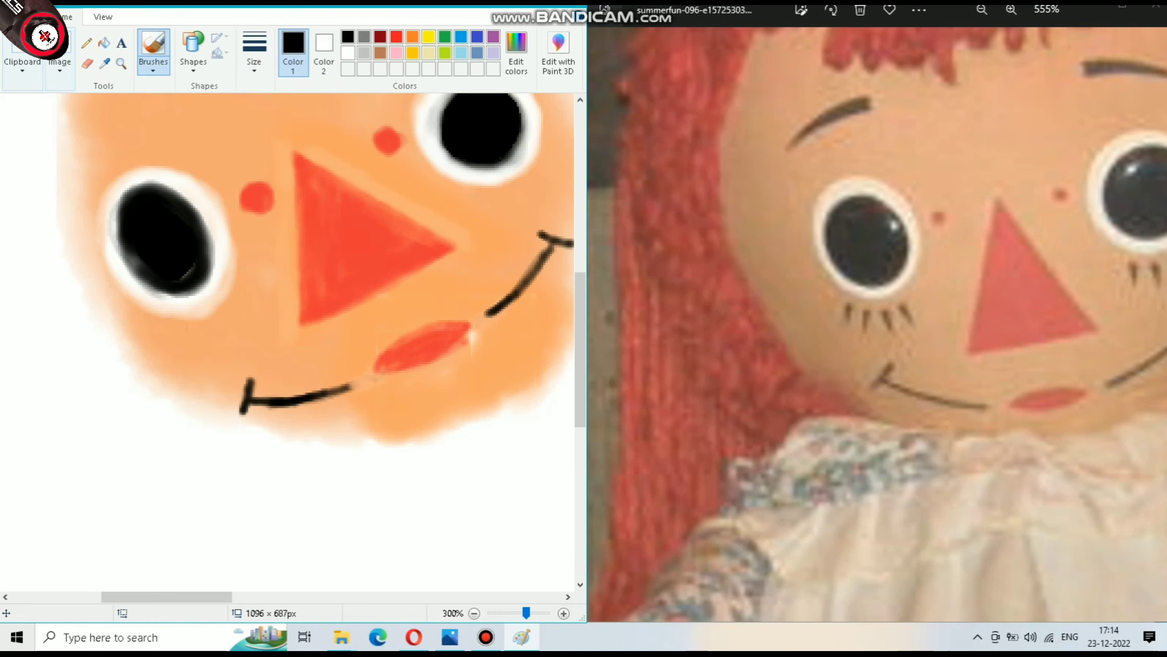
{"action": "key", "text": "ctrl+Page_Up"}
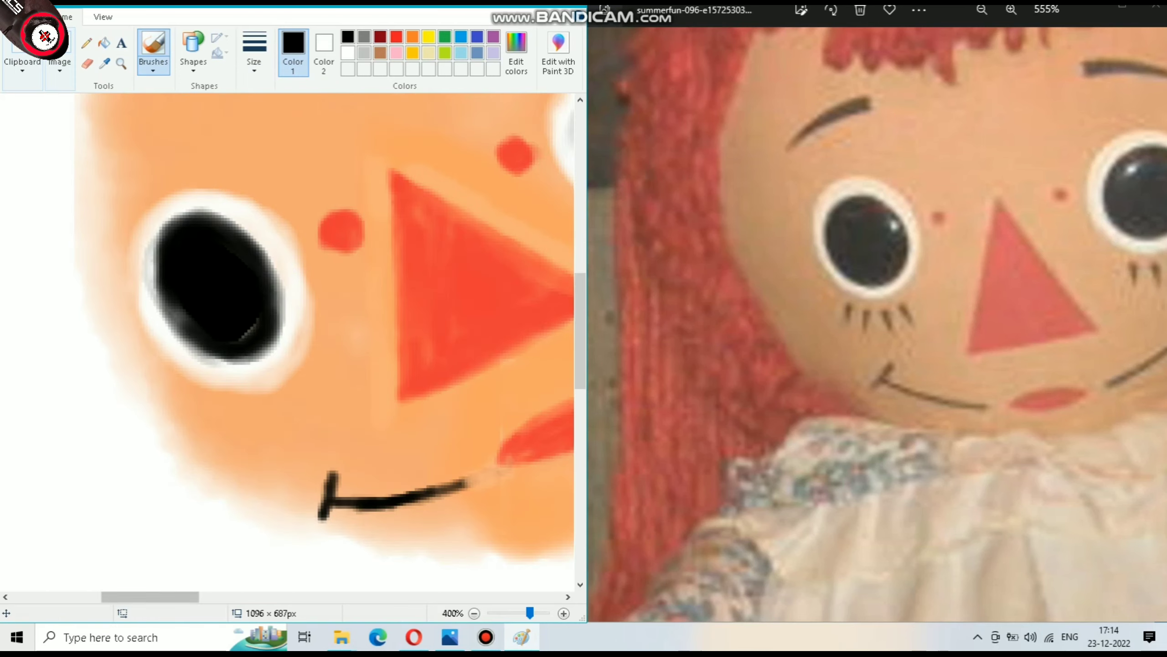
{"action": "scroll", "coordinate": [488, 552], "scroll_direction": "up", "scroll_amount": 3}
{"action": "scroll", "coordinate": [437, 508], "scroll_direction": "up", "scroll_amount": 1, "text": "ctrl"}
{"action": "scroll", "coordinate": [411, 437], "scroll_direction": "up", "scroll_amount": 1, "text": "ctrl"}
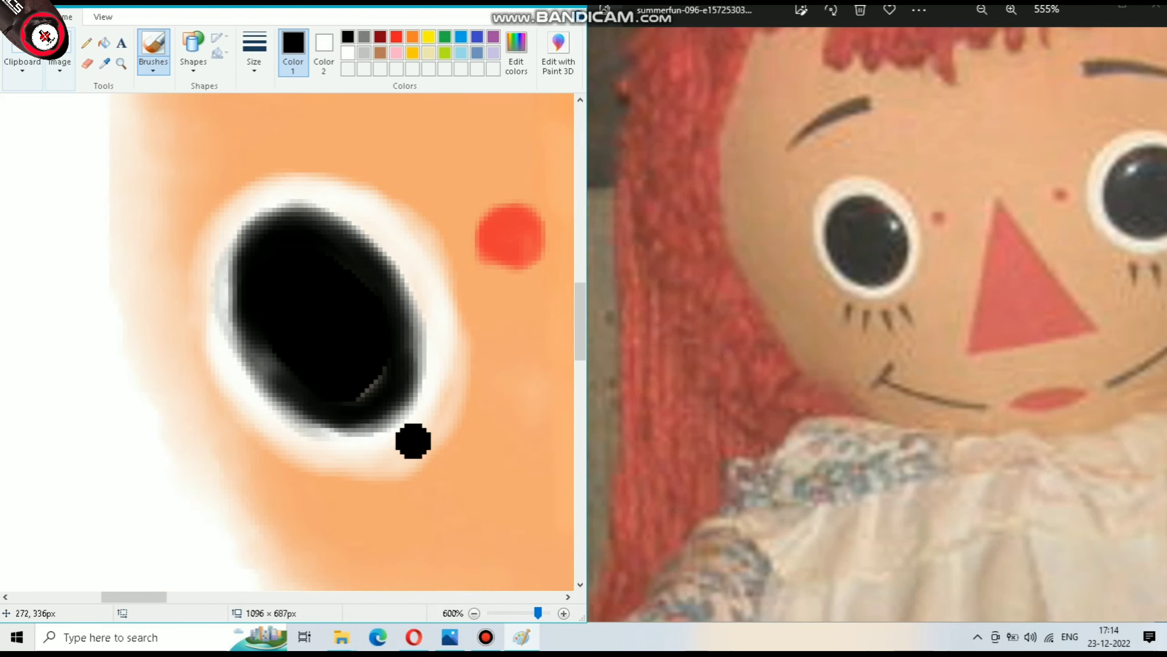
Paint four short black lashes beneath the left eye
{"action": "left_click_drag", "start_coordinate": [352, 542], "coordinate": [354, 485]}
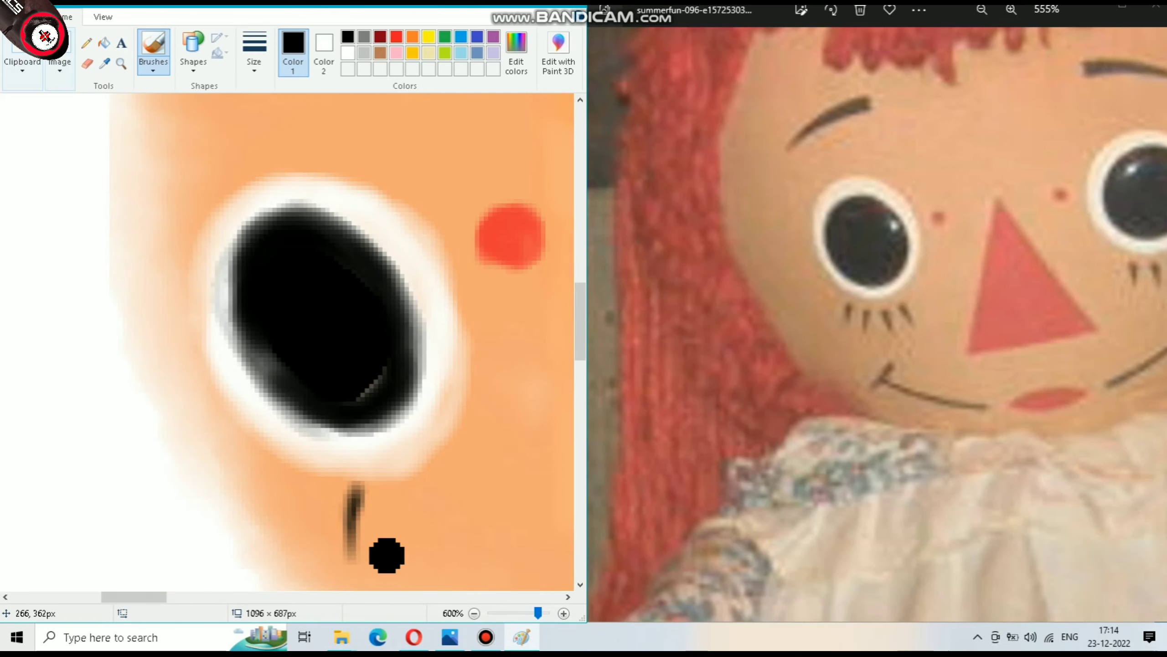
{"action": "scroll", "coordinate": [363, 554], "scroll_direction": "down", "scroll_amount": 5}
{"action": "left_click_drag", "start_coordinate": [351, 318], "coordinate": [354, 243]}
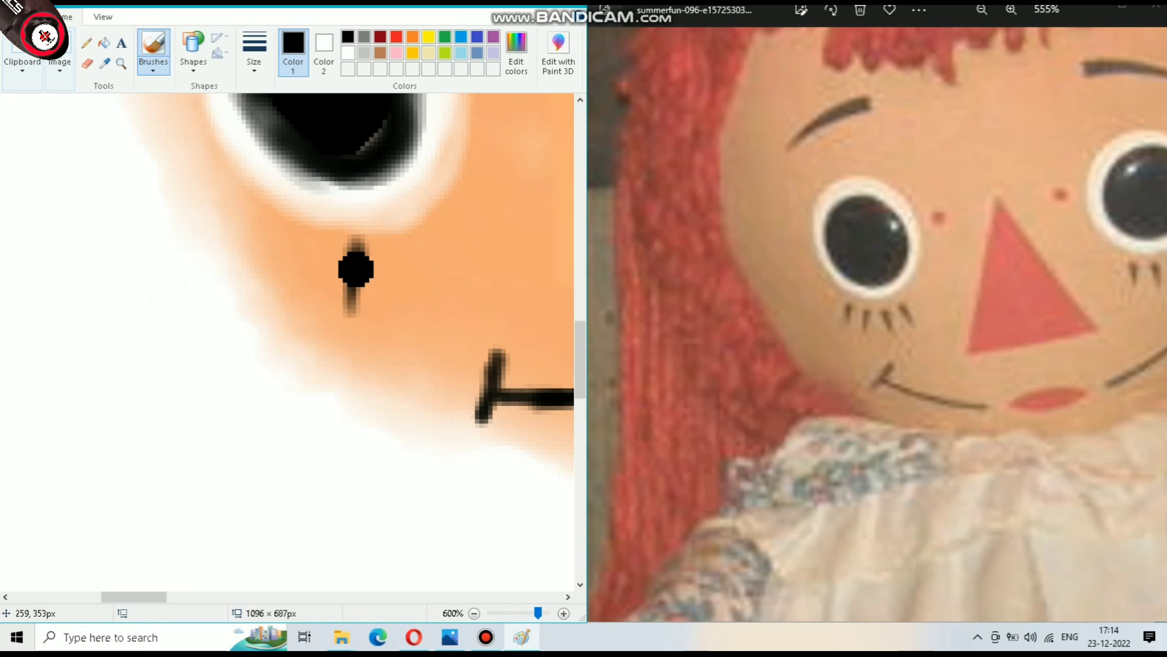
{"action": "left_click_drag", "start_coordinate": [413, 302], "coordinate": [400, 252]}
{"action": "left_click_drag", "start_coordinate": [411, 294], "coordinate": [395, 232]}
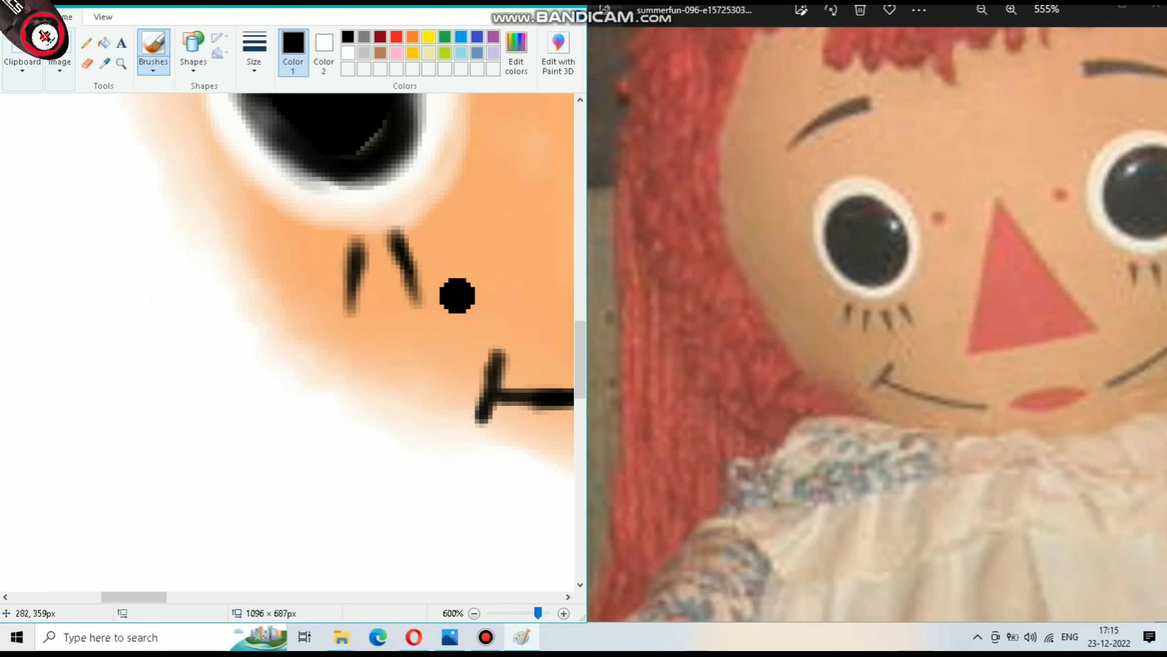
{"action": "left_click_drag", "start_coordinate": [456, 295], "coordinate": [430, 233]}
{"action": "left_click_drag", "start_coordinate": [453, 195], "coordinate": [505, 264]}
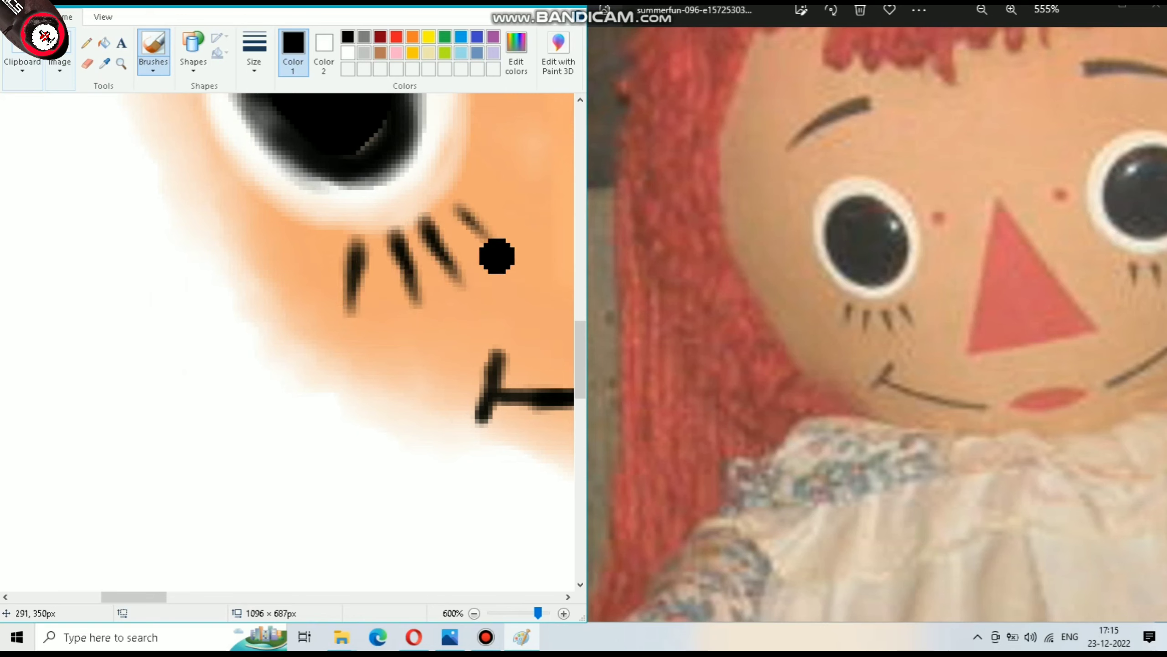
Paint a thick curved black eyebrow above the left eye and add a few more short strokes
{"action": "scroll", "coordinate": [489, 456], "scroll_direction": "up", "scroll_amount": 2}
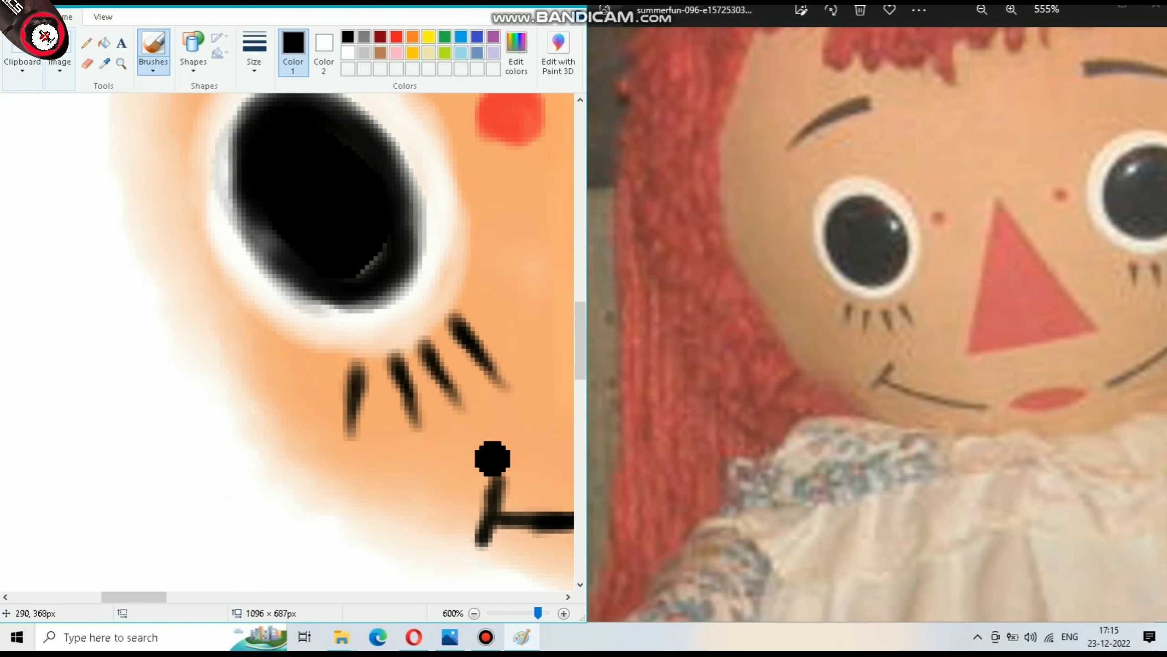
{"action": "scroll", "coordinate": [490, 456], "scroll_direction": "up", "scroll_amount": 6}
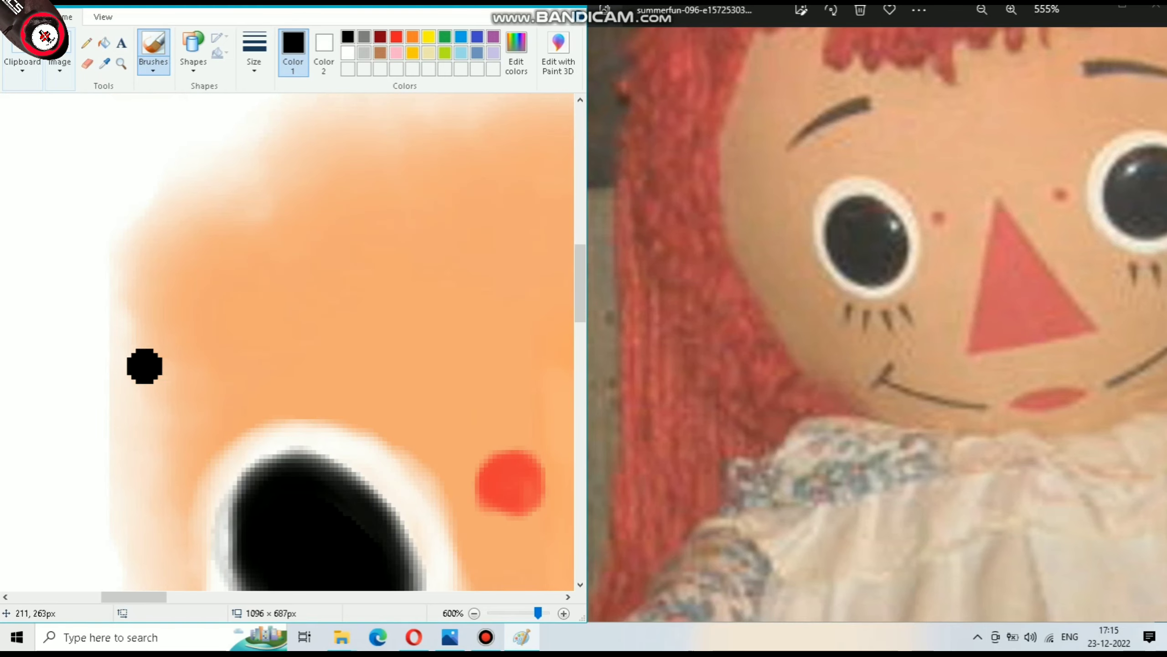
{"action": "left_click_drag", "start_coordinate": [148, 370], "coordinate": [306, 281]}
{"action": "mouse_move", "coordinate": [131, 388]}
{"action": "left_mouse_down"}
{"action": "mouse_move", "coordinate": [291, 271]}
{"action": "mouse_move", "coordinate": [182, 339]}
{"action": "mouse_move", "coordinate": [279, 305]}
{"action": "mouse_move", "coordinate": [195, 326]}
{"action": "mouse_move", "coordinate": [312, 281]}
{"action": "mouse_move", "coordinate": [331, 286]}
{"action": "mouse_move", "coordinate": [158, 358]}
{"action": "mouse_move", "coordinate": [324, 275]}
{"action": "left_mouse_up"}
{"action": "scroll", "coordinate": [341, 276], "scroll_direction": "down", "scroll_amount": 5}
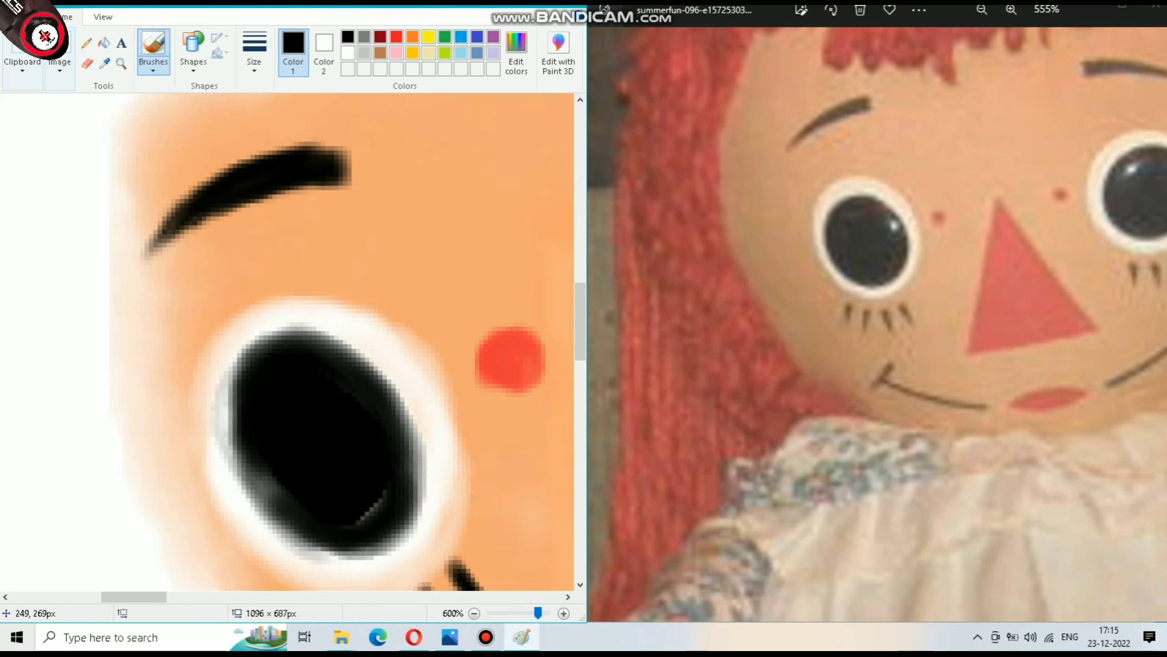
{"action": "left_click_drag", "start_coordinate": [453, 439], "coordinate": [506, 510]}
{"action": "left_click_drag", "start_coordinate": [423, 467], "coordinate": [460, 524]}
{"action": "left_click_drag", "start_coordinate": [393, 481], "coordinate": [418, 547]}
{"action": "left_click_drag", "start_coordinate": [359, 487], "coordinate": [351, 559]}
{"action": "scroll", "coordinate": [352, 559], "scroll_direction": "down", "scroll_amount": 1, "text": "ctrl"}
{"action": "scroll", "coordinate": [453, 570], "scroll_direction": "down", "scroll_amount": 2, "text": "ctrl"}
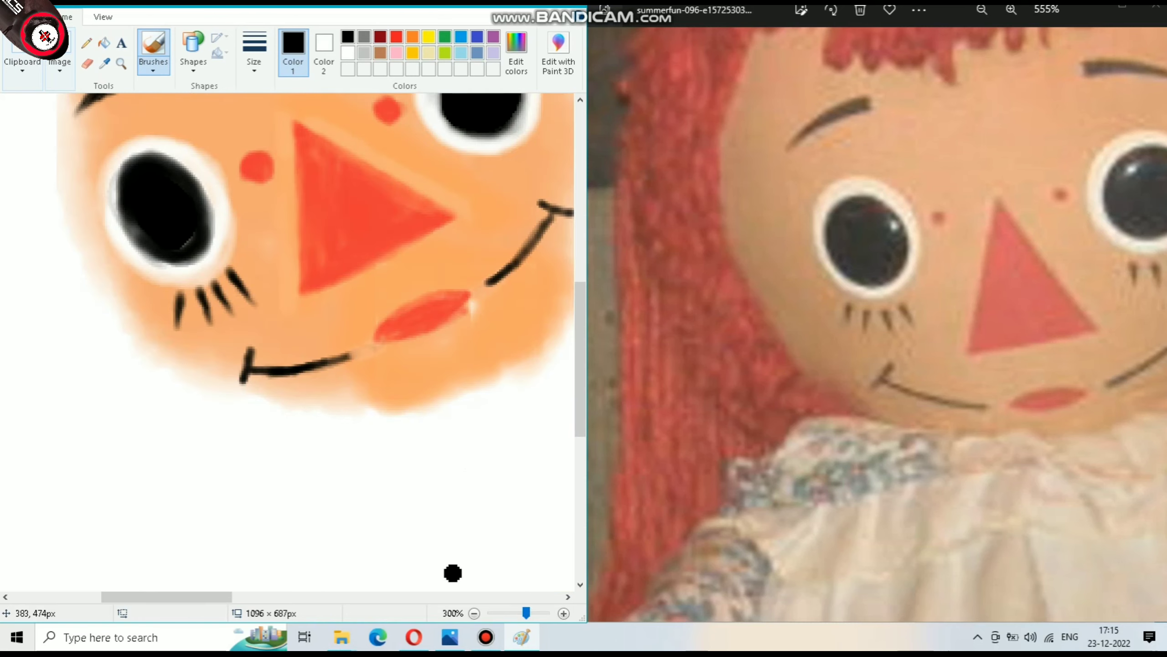
Dab a white highlight into the left eye's pupil
{"action": "left_click", "coordinate": [348, 52]}
{"action": "scroll", "coordinate": [198, 234], "scroll_direction": "up", "scroll_amount": 5}
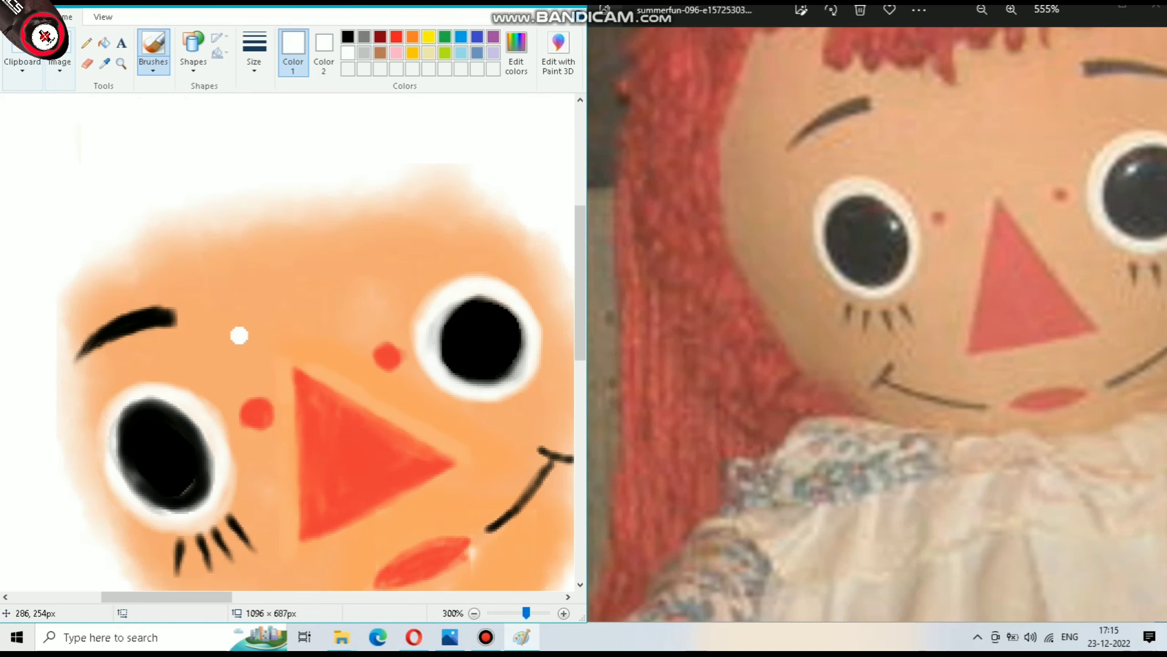
{"action": "scroll", "coordinate": [237, 331], "scroll_direction": "down", "scroll_amount": 2}
{"action": "left_click", "coordinate": [177, 313]}
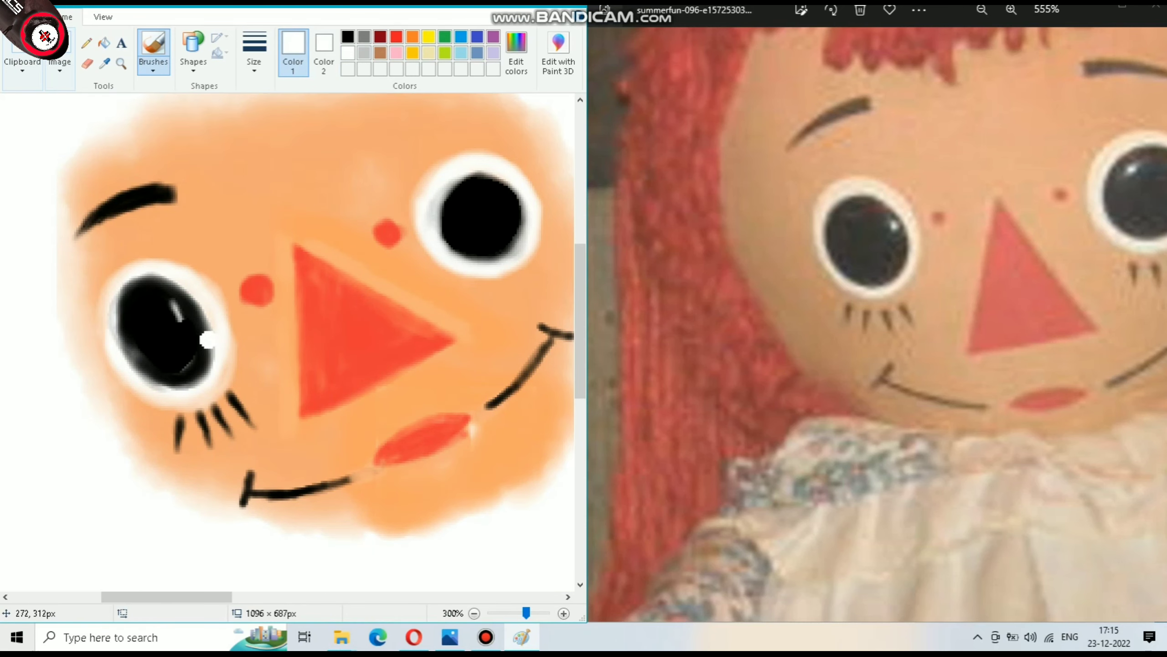
{"action": "left_click_drag", "start_coordinate": [174, 302], "coordinate": [176, 325]}
{"action": "left_click_drag", "start_coordinate": [166, 597], "coordinate": [196, 597]}
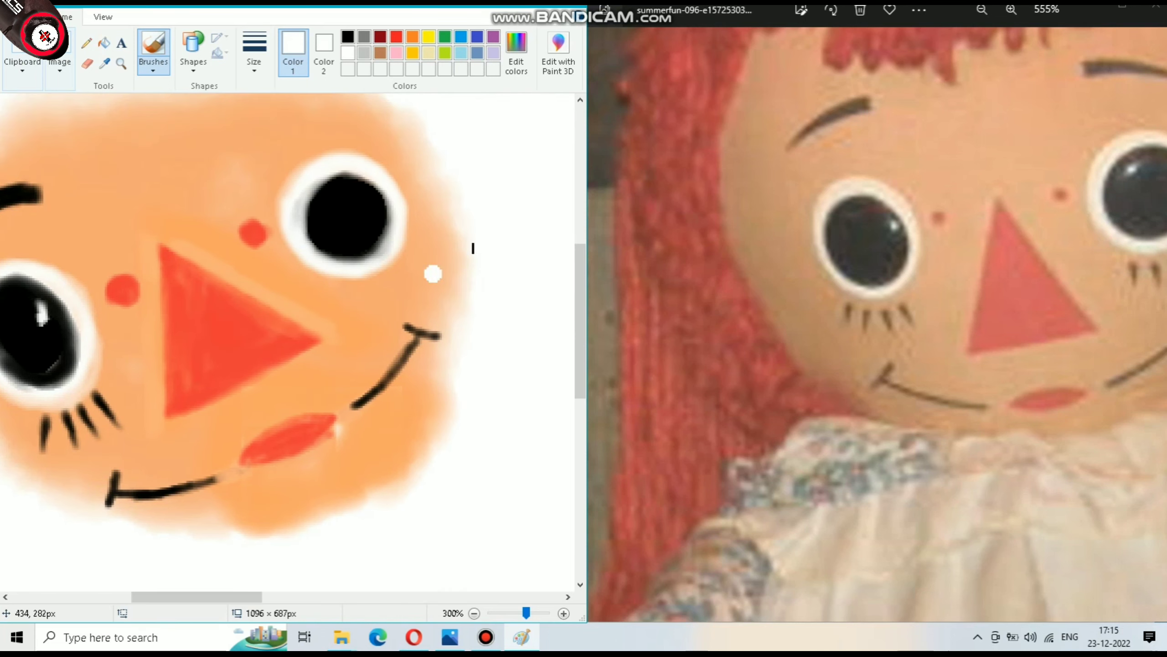
Set the painting colour back to black and move the view to the right eye
{"action": "left_click", "coordinate": [364, 53]}
{"action": "left_click", "coordinate": [348, 36]}
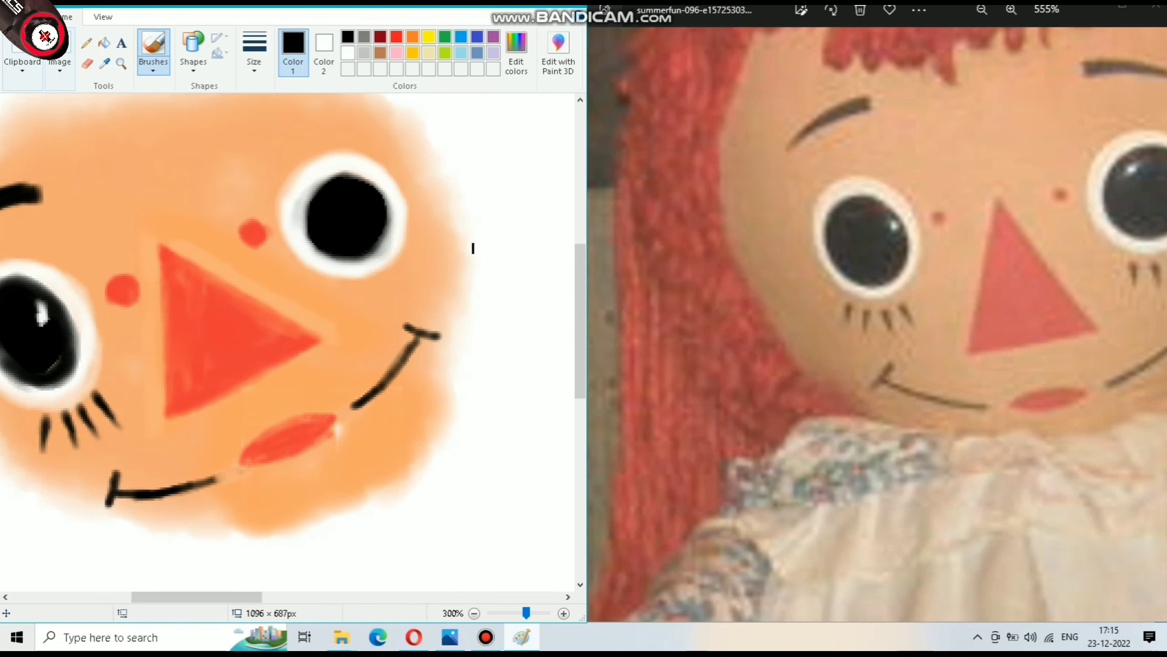
{"action": "scroll", "coordinate": [473, 249], "scroll_direction": "up", "scroll_amount": 1}
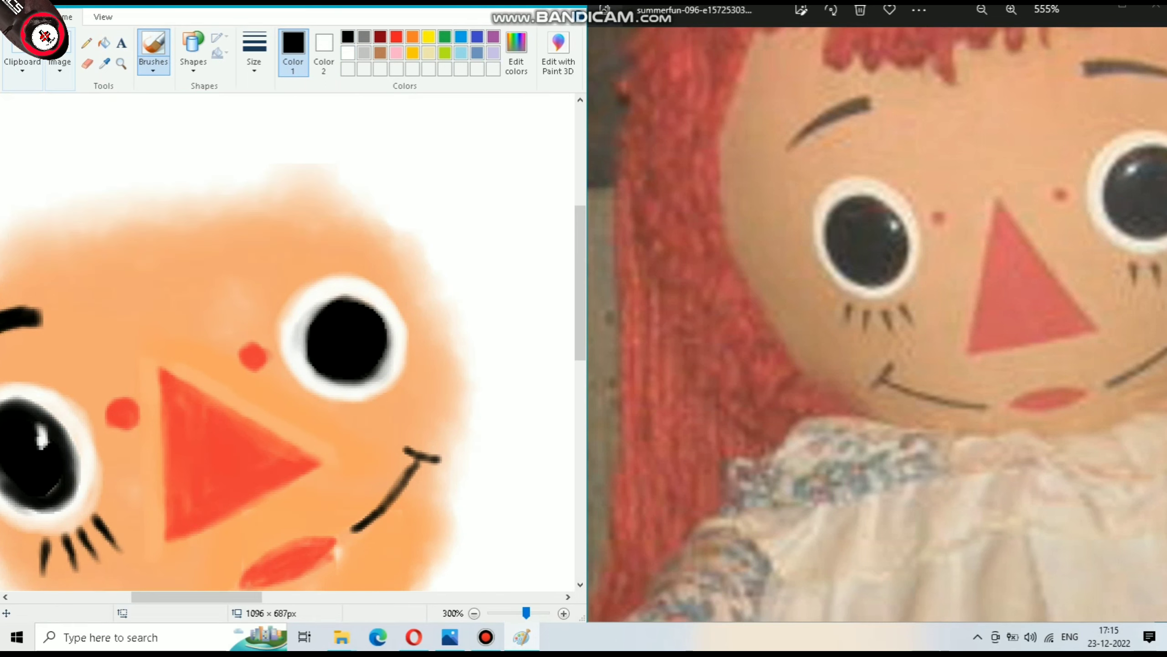
{"action": "scroll", "coordinate": [473, 248], "scroll_direction": "up", "scroll_amount": 1}
{"action": "left_click_drag", "start_coordinate": [171, 596], "coordinate": [229, 597]}
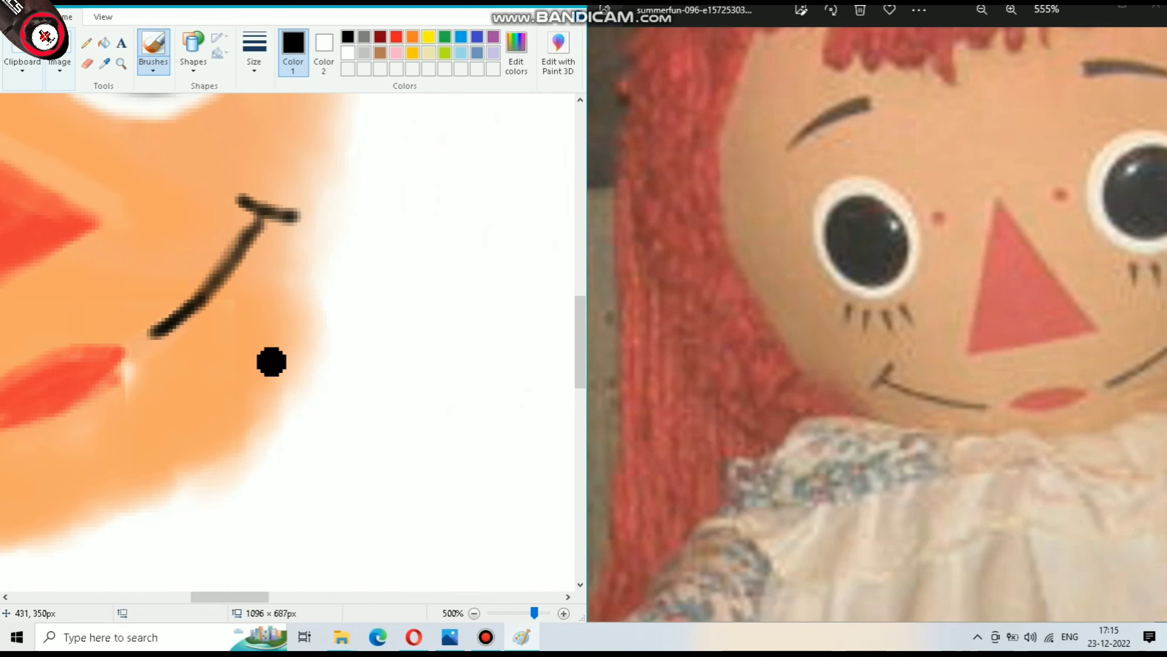
{"action": "scroll", "coordinate": [248, 368], "scroll_direction": "up", "scroll_amount": 3}
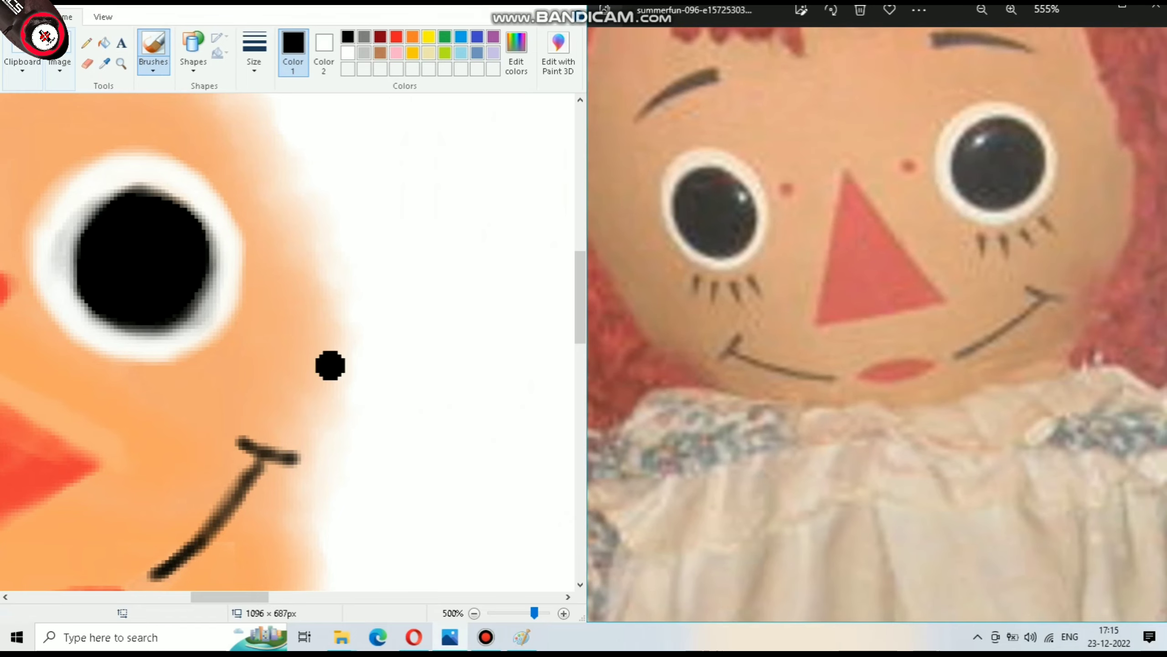
Paint black lashes beneath the right eye, redoing the first two attempts
{"action": "left_click_drag", "start_coordinate": [156, 361], "coordinate": [158, 402]}
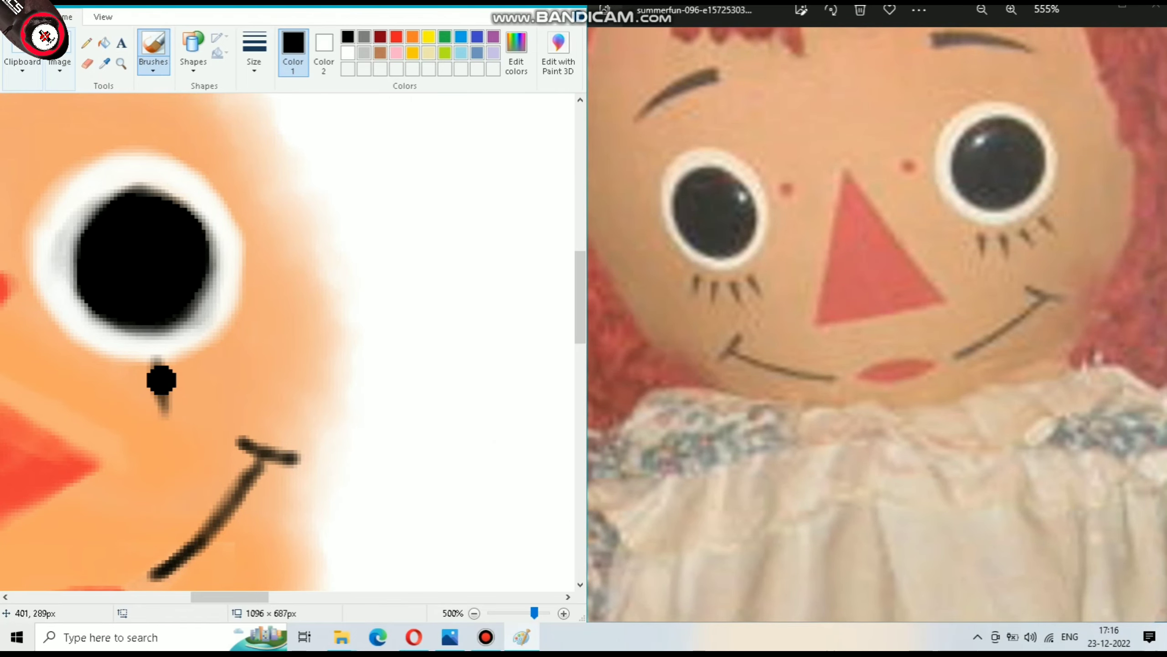
{"action": "left_click_drag", "start_coordinate": [159, 363], "coordinate": [165, 417]}
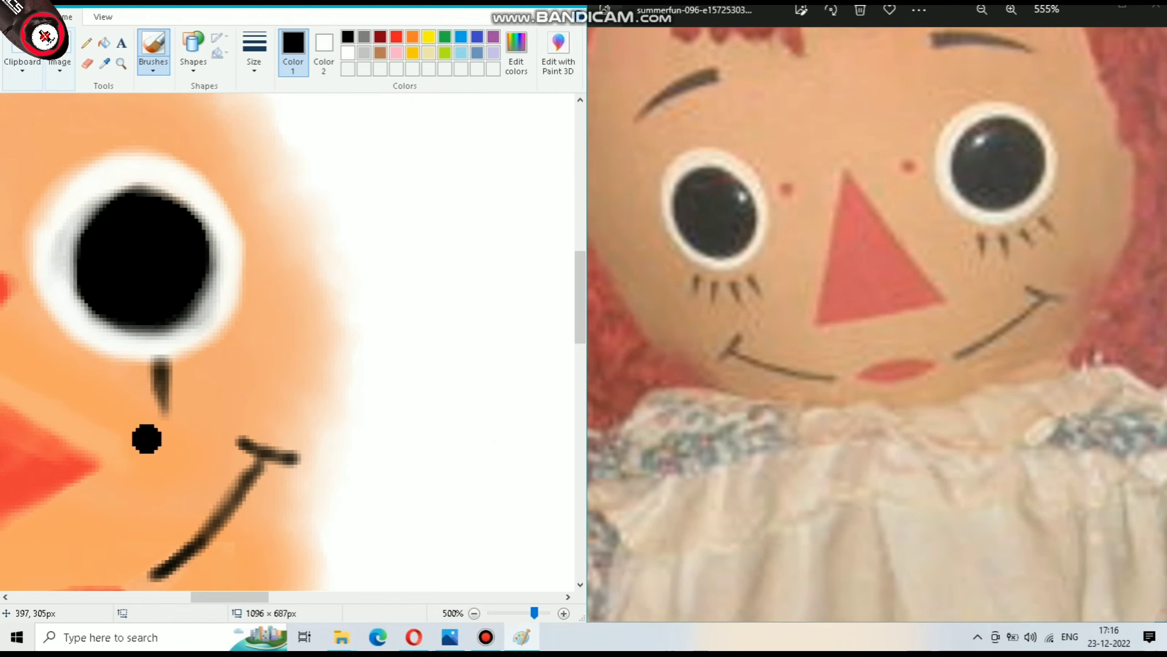
{"action": "key", "text": "ctrl+z"}
{"action": "mouse_move", "coordinate": [143, 333]}
{"action": "left_mouse_down"}
{"action": "mouse_move", "coordinate": [144, 423]}
{"action": "mouse_move", "coordinate": [159, 373]}
{"action": "left_mouse_up"}
{"action": "key", "text": "ctrl+z"}
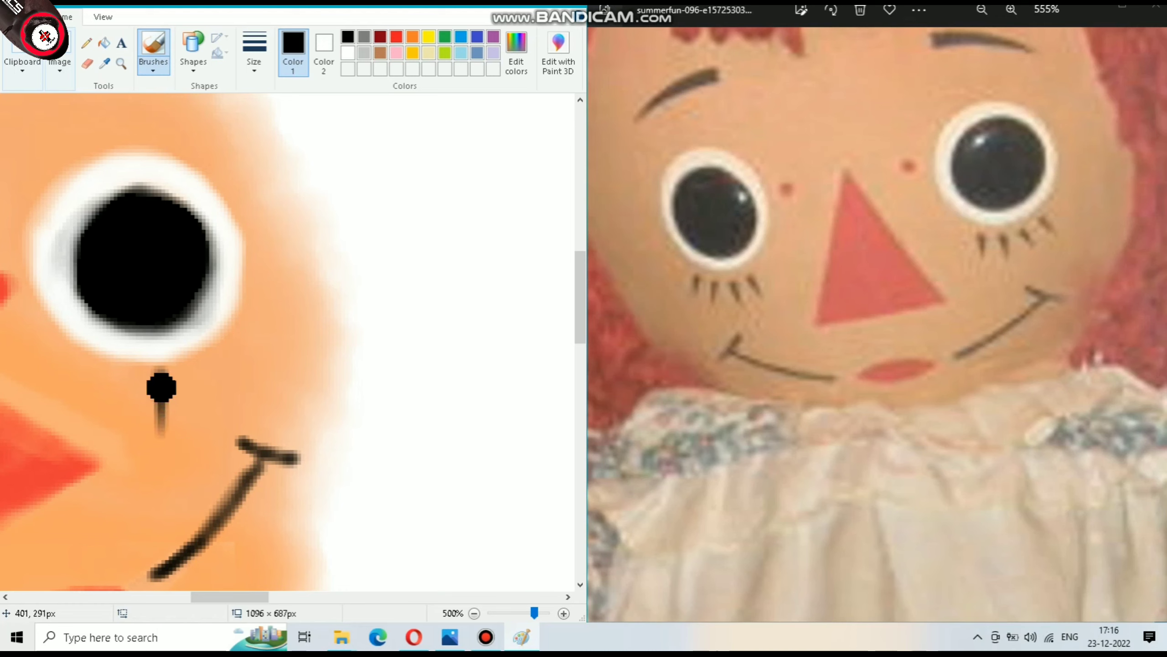
{"action": "left_click_drag", "start_coordinate": [203, 409], "coordinate": [189, 356]}
{"action": "left_click_drag", "start_coordinate": [242, 389], "coordinate": [212, 352]}
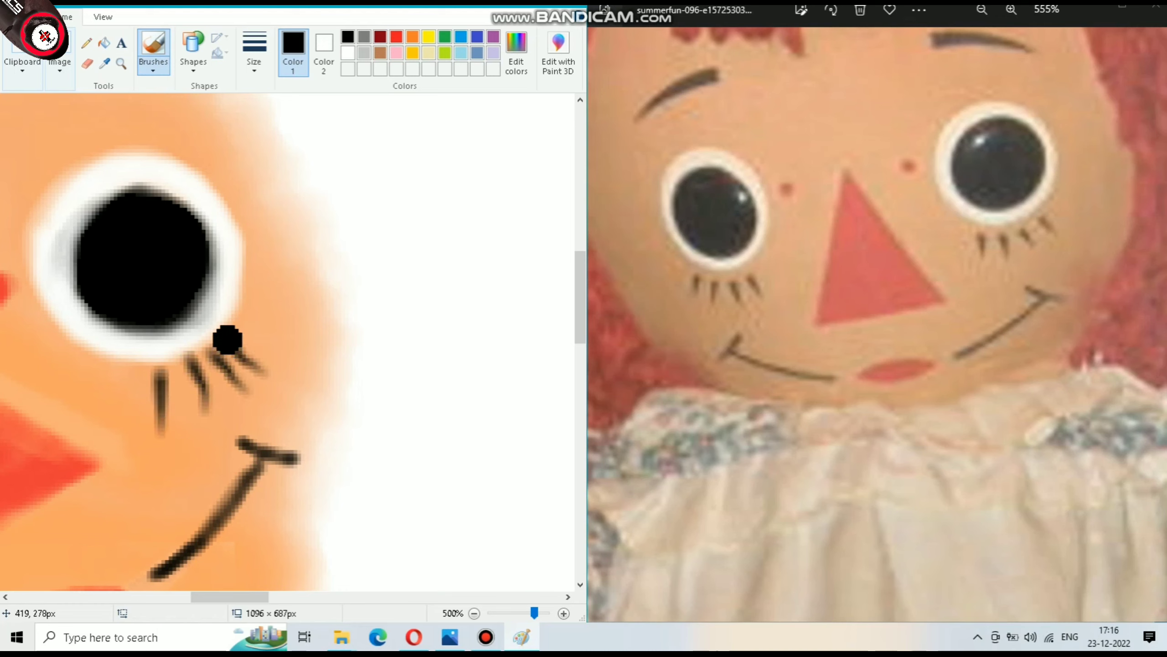
Paint a thick curved black eyebrow above the right eye, replacing the doubled stroke
{"action": "scroll", "coordinate": [317, 400], "scroll_direction": "down", "scroll_amount": 5}
{"action": "scroll", "coordinate": [136, 264], "scroll_direction": "up", "scroll_amount": 1}
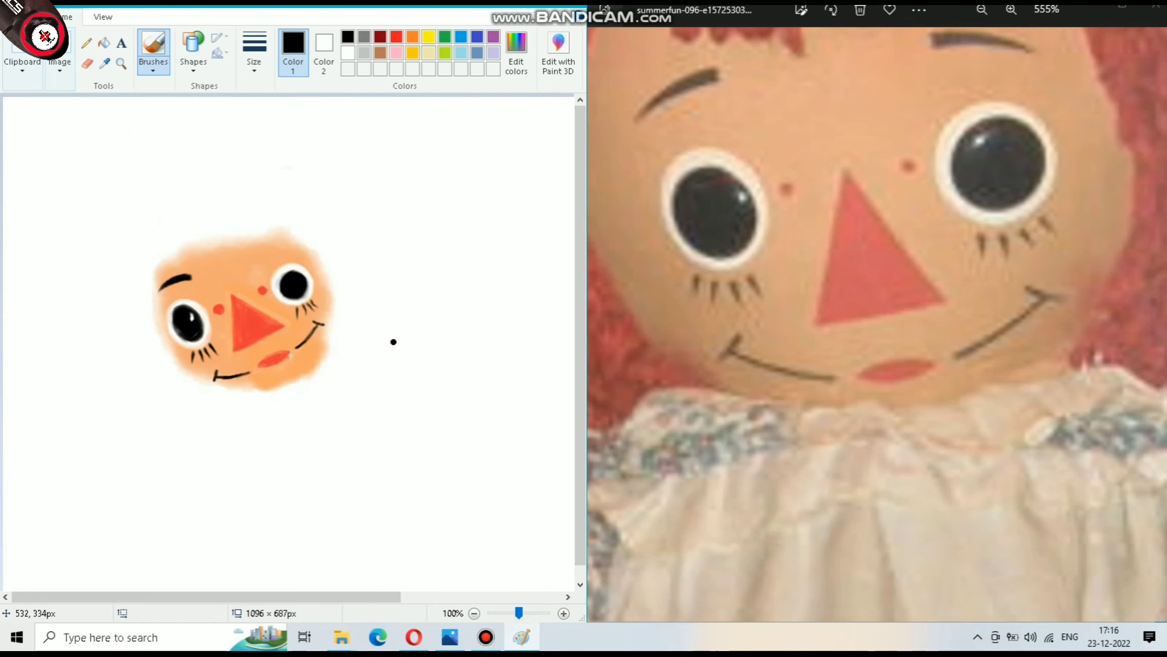
{"action": "scroll", "coordinate": [388, 388], "scroll_direction": "up", "scroll_amount": 2}
{"action": "scroll", "coordinate": [336, 537], "scroll_direction": "right", "scroll_amount": 5}
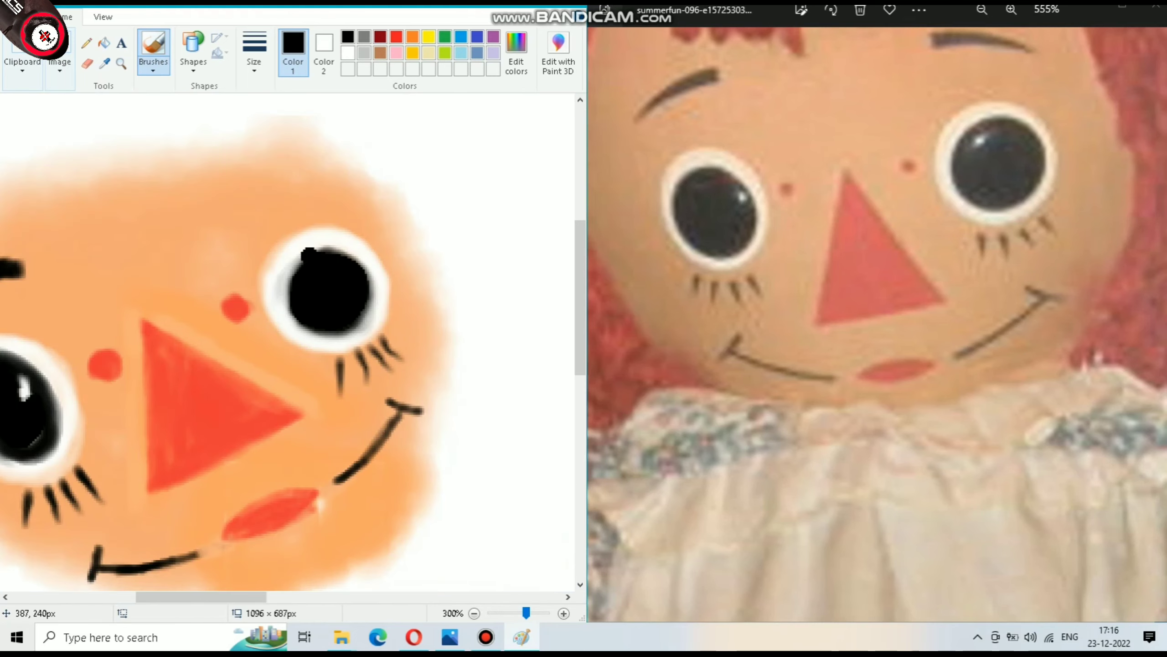
{"action": "scroll", "coordinate": [272, 359], "scroll_direction": "up", "scroll_amount": 3}
{"action": "left_click_drag", "start_coordinate": [328, 313], "coordinate": [252, 334]}
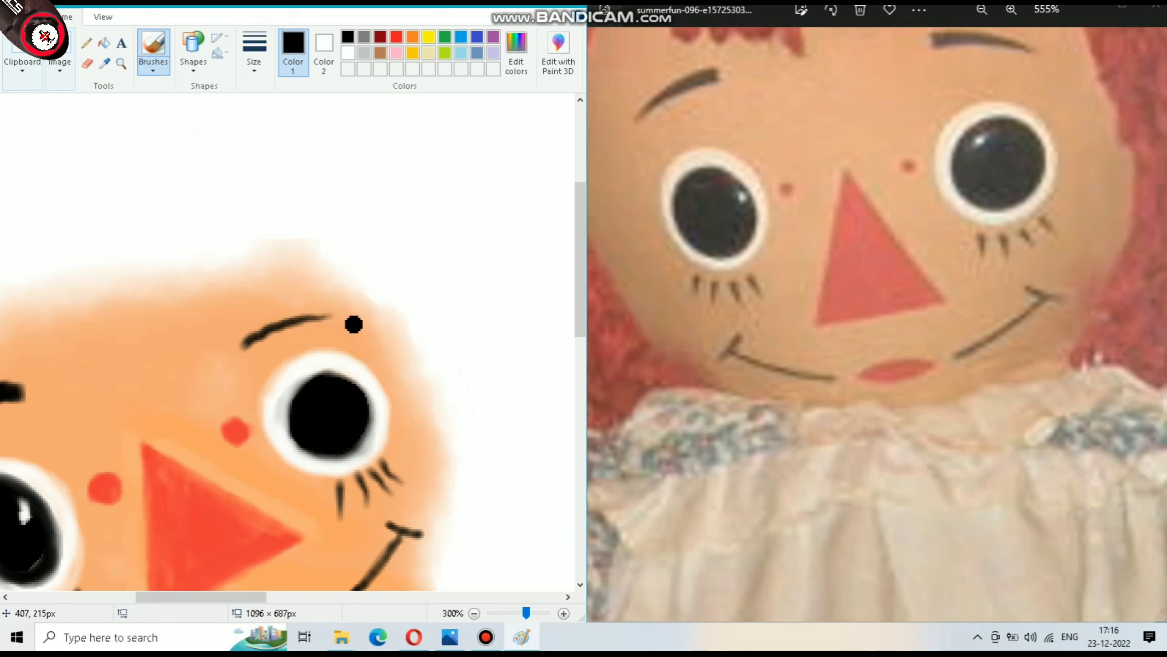
{"action": "left_click_drag", "start_coordinate": [340, 319], "coordinate": [243, 351]}
{"action": "key", "text": "ctrl+z"}
{"action": "key", "text": "ctrl+z"}
{"action": "left_click_drag", "start_coordinate": [346, 320], "coordinate": [233, 357]}
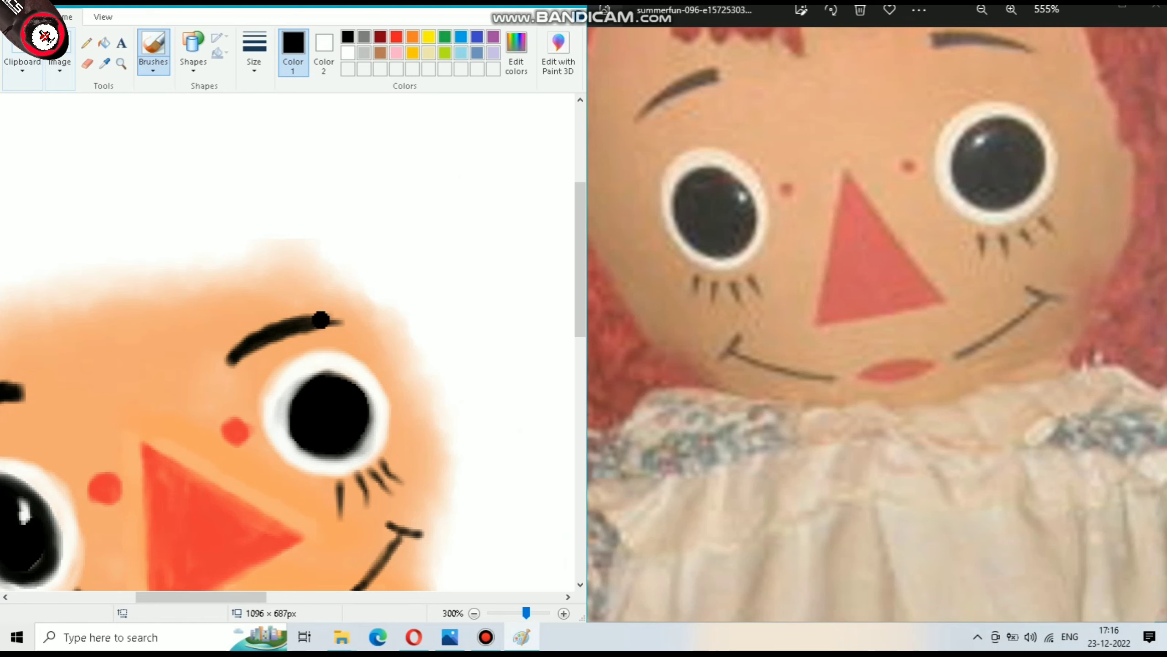
{"action": "left_click_drag", "start_coordinate": [344, 321], "coordinate": [218, 351]}
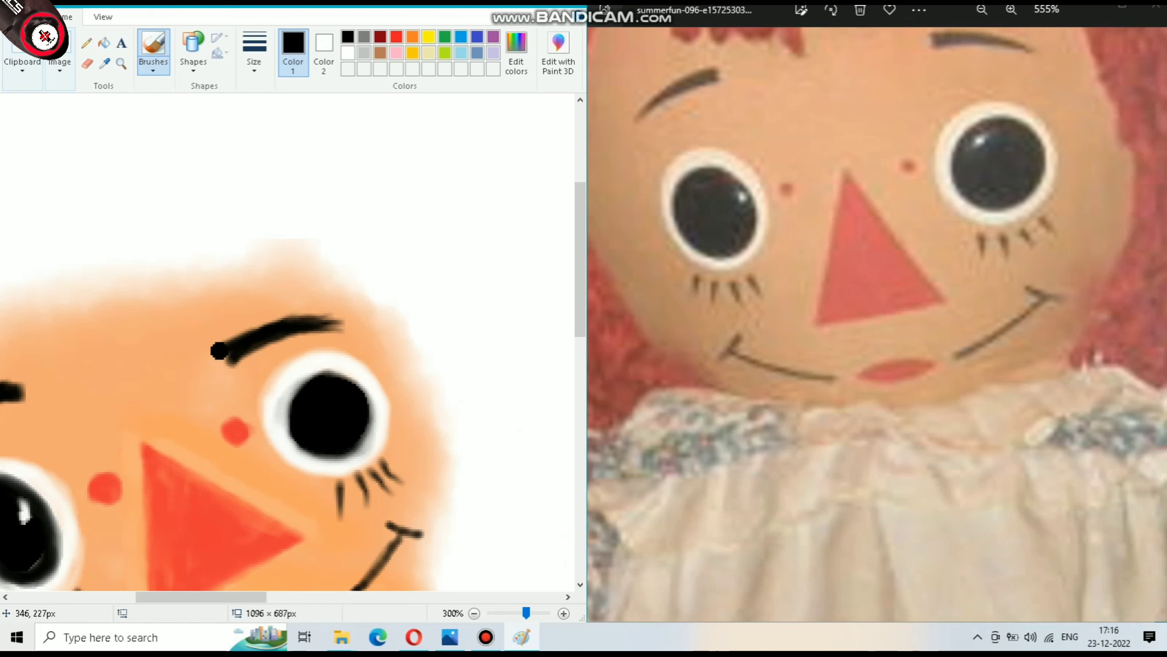
{"action": "scroll", "coordinate": [355, 339], "scroll_direction": "down", "scroll_amount": 3}
{"action": "scroll", "coordinate": [353, 341], "scroll_direction": "down", "scroll_amount": 3}
Switch to red, undo a too-thick trial strand, and choose a thinner brush size
{"action": "scroll", "coordinate": [261, 234], "scroll_direction": "up", "scroll_amount": 2}
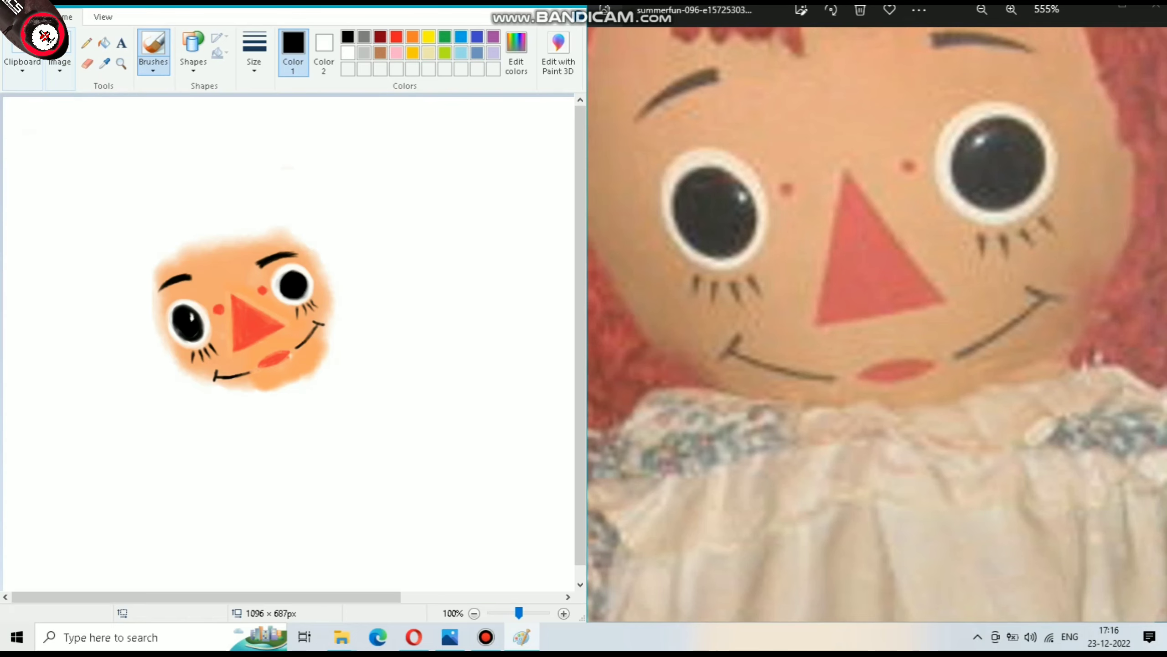
{"action": "scroll", "coordinate": [598, 322], "scroll_direction": "down", "scroll_amount": 1}
{"action": "scroll", "coordinate": [601, 322], "scroll_direction": "down", "scroll_amount": 2}
{"action": "scroll", "coordinate": [601, 322], "scroll_direction": "down", "scroll_amount": 1}
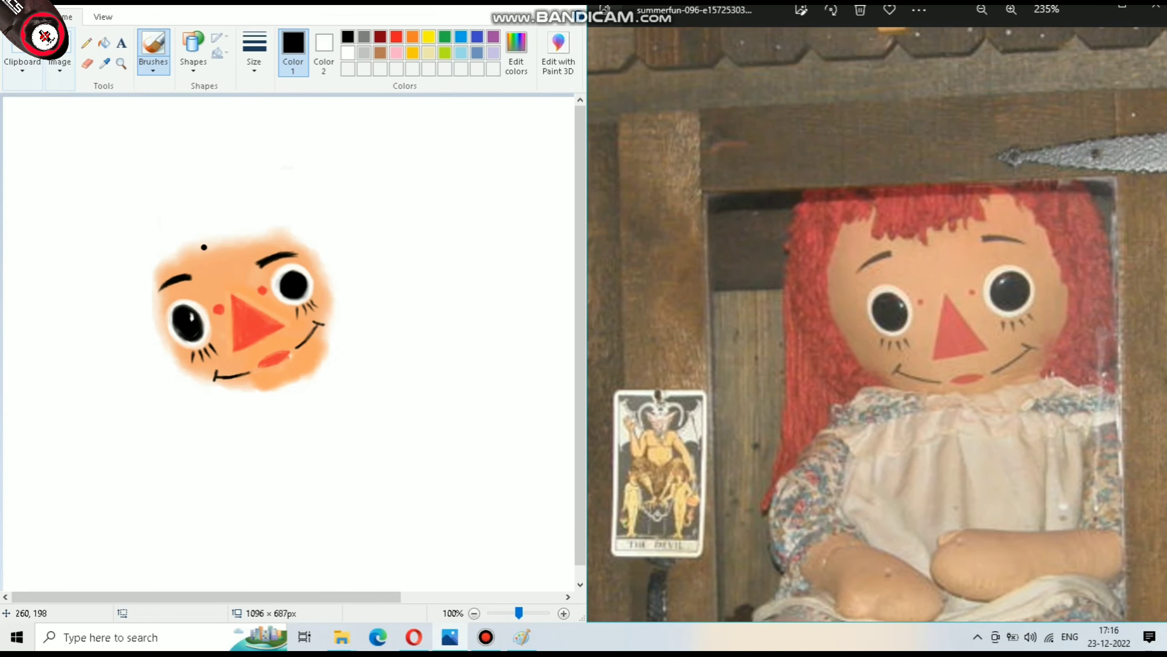
{"action": "left_click", "coordinate": [259, 242]}
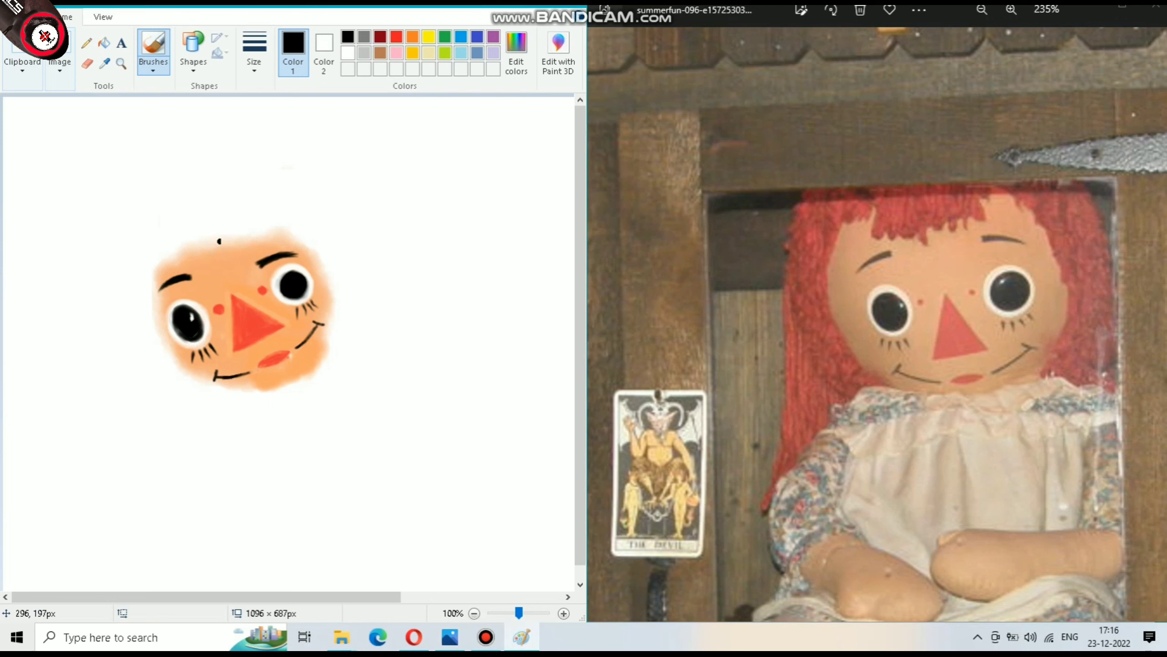
{"action": "left_click", "coordinate": [397, 37]}
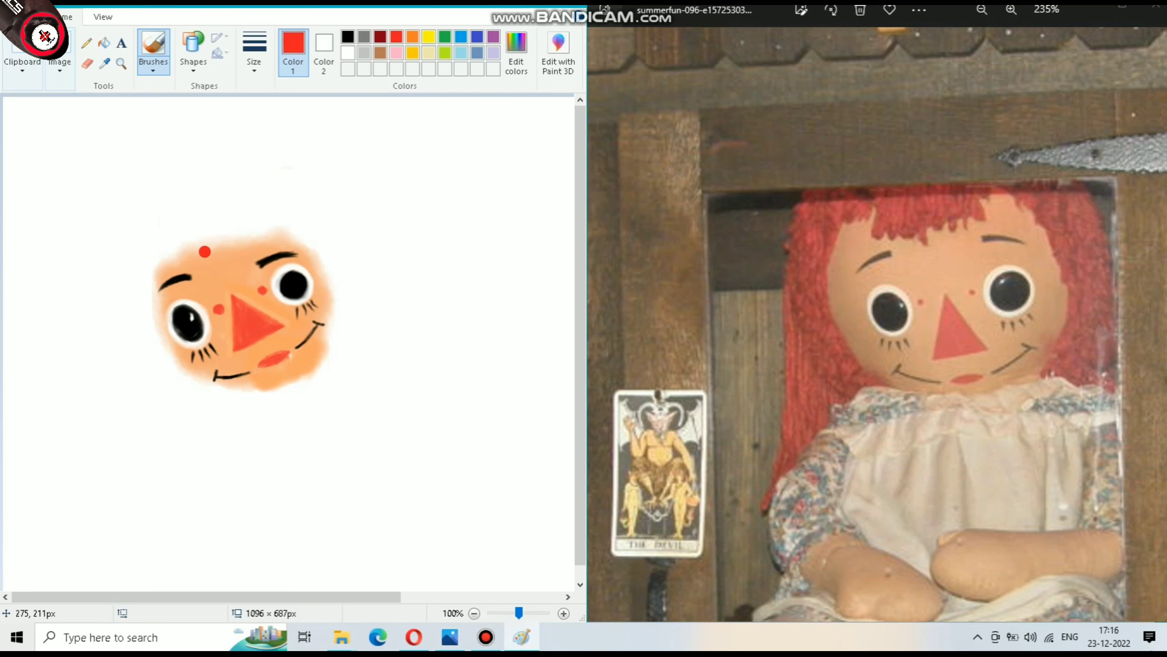
{"action": "left_click_drag", "start_coordinate": [171, 229], "coordinate": [158, 157]}
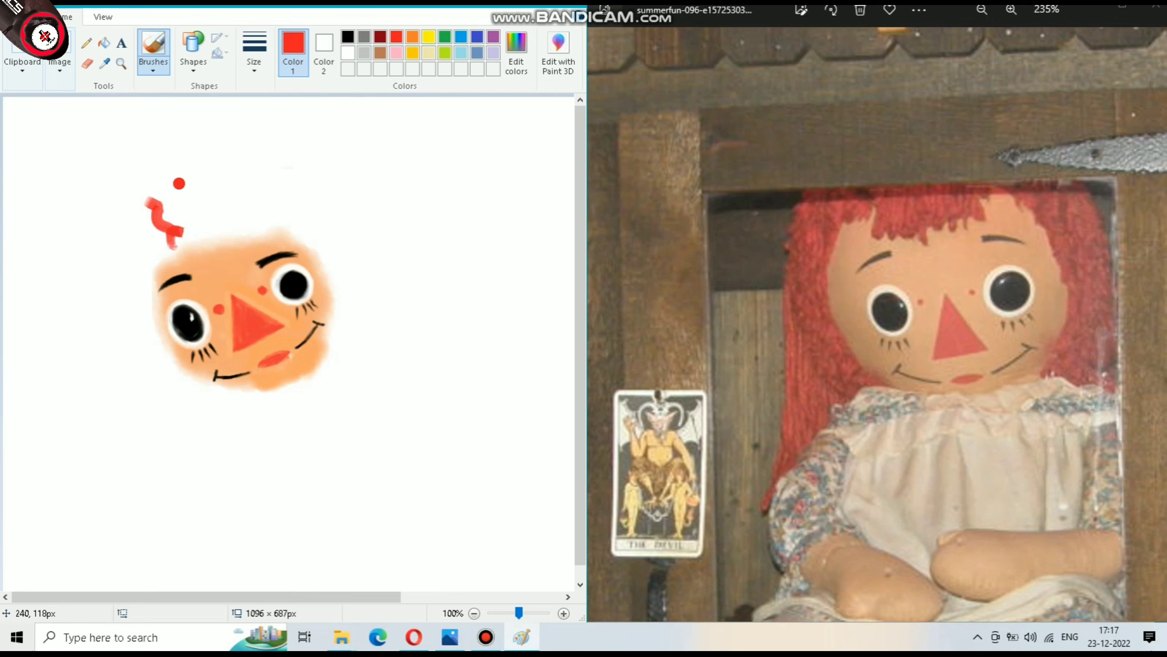
{"action": "key", "text": "ctrl+z"}
{"action": "left_click", "coordinate": [254, 51]}
{"action": "left_click", "coordinate": [288, 114]}
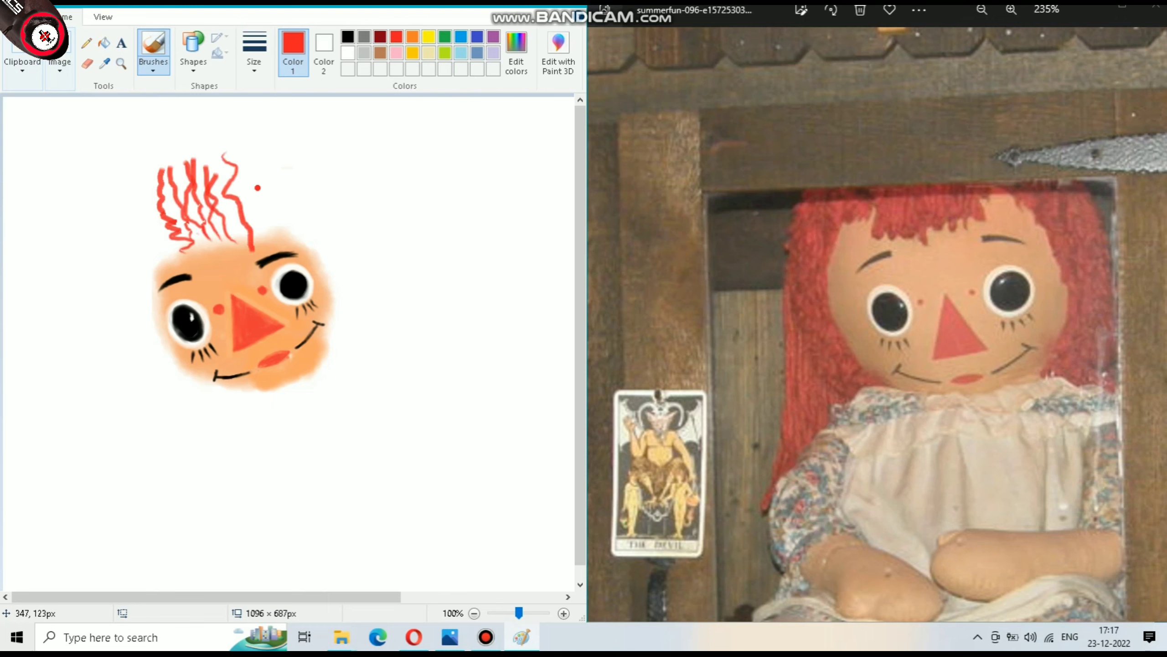
Draw wavy red strands over the head and down both sides of the face
{"action": "left_click_drag", "start_coordinate": [225, 155], "coordinate": [228, 246]}
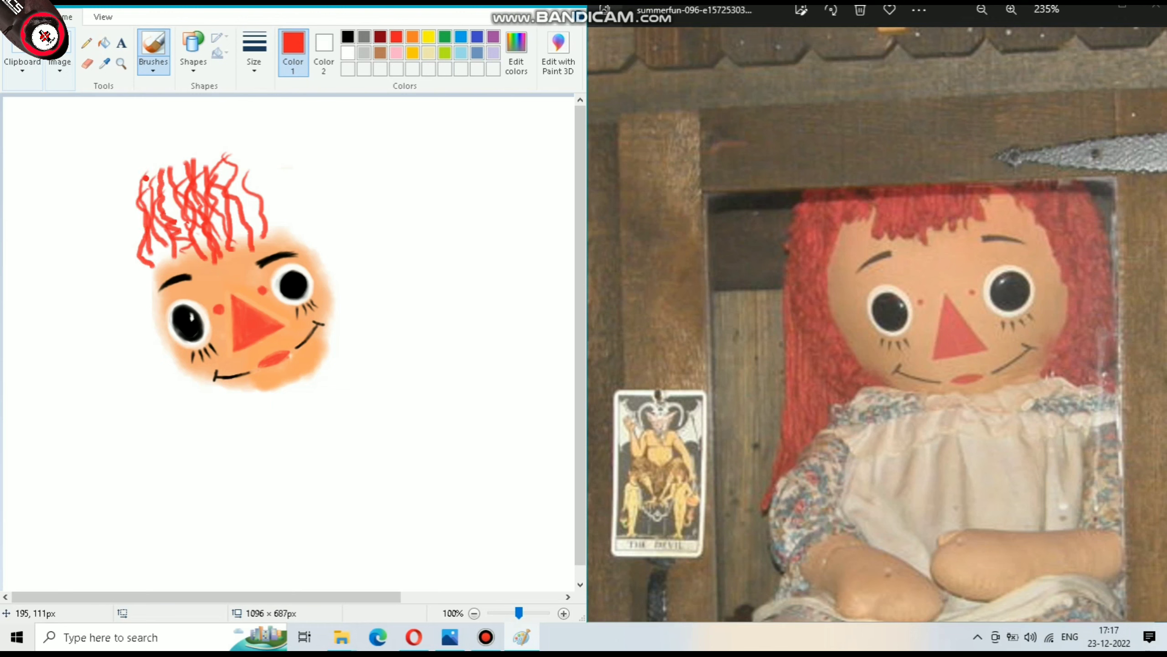
{"action": "left_click_drag", "start_coordinate": [127, 198], "coordinate": [131, 303]}
{"action": "left_click_drag", "start_coordinate": [126, 254], "coordinate": [133, 368]}
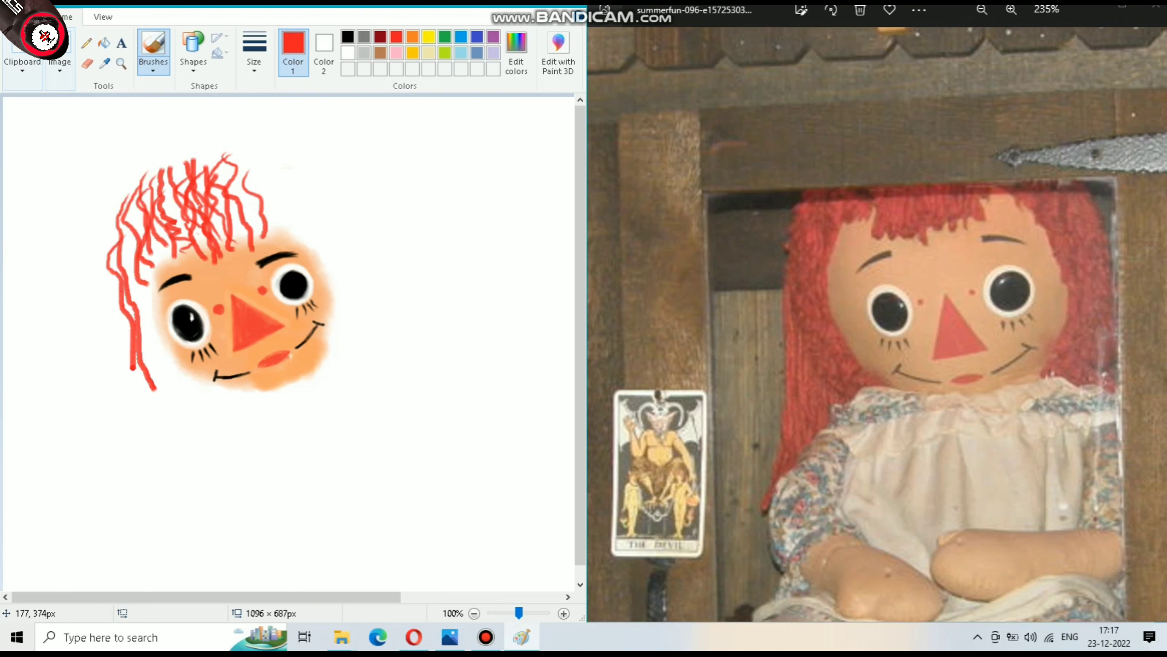
{"action": "left_click_drag", "start_coordinate": [137, 258], "coordinate": [159, 390]}
{"action": "mouse_move", "coordinate": [125, 227]}
{"action": "left_mouse_down"}
{"action": "mouse_move", "coordinate": [111, 306]}
{"action": "mouse_move", "coordinate": [148, 418]}
{"action": "left_mouse_up"}
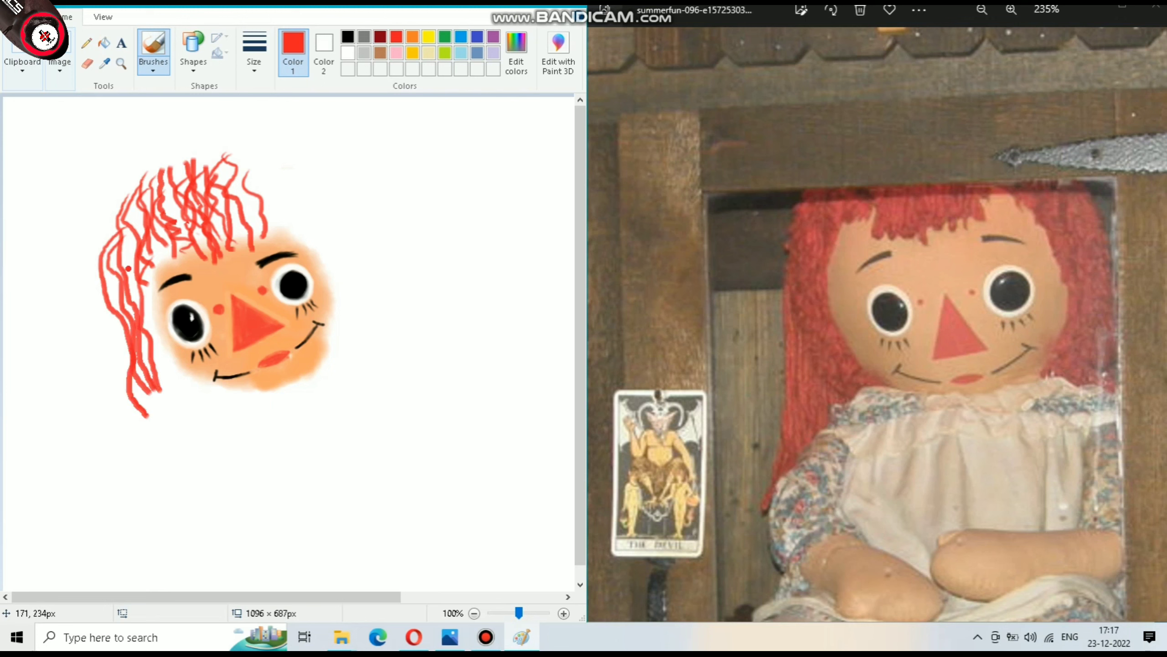
{"action": "left_click_drag", "start_coordinate": [133, 253], "coordinate": [129, 420]}
{"action": "left_click_drag", "start_coordinate": [109, 212], "coordinate": [131, 419]}
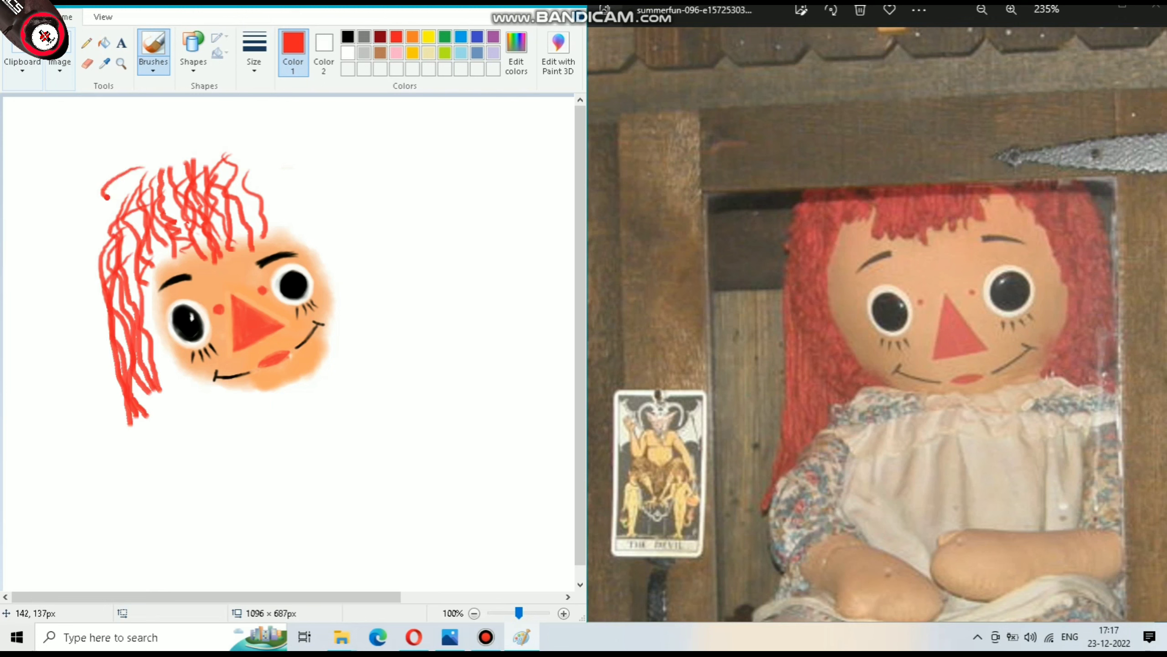
{"action": "left_click_drag", "start_coordinate": [106, 196], "coordinate": [125, 427]}
{"action": "left_click_drag", "start_coordinate": [261, 170], "coordinate": [353, 289]}
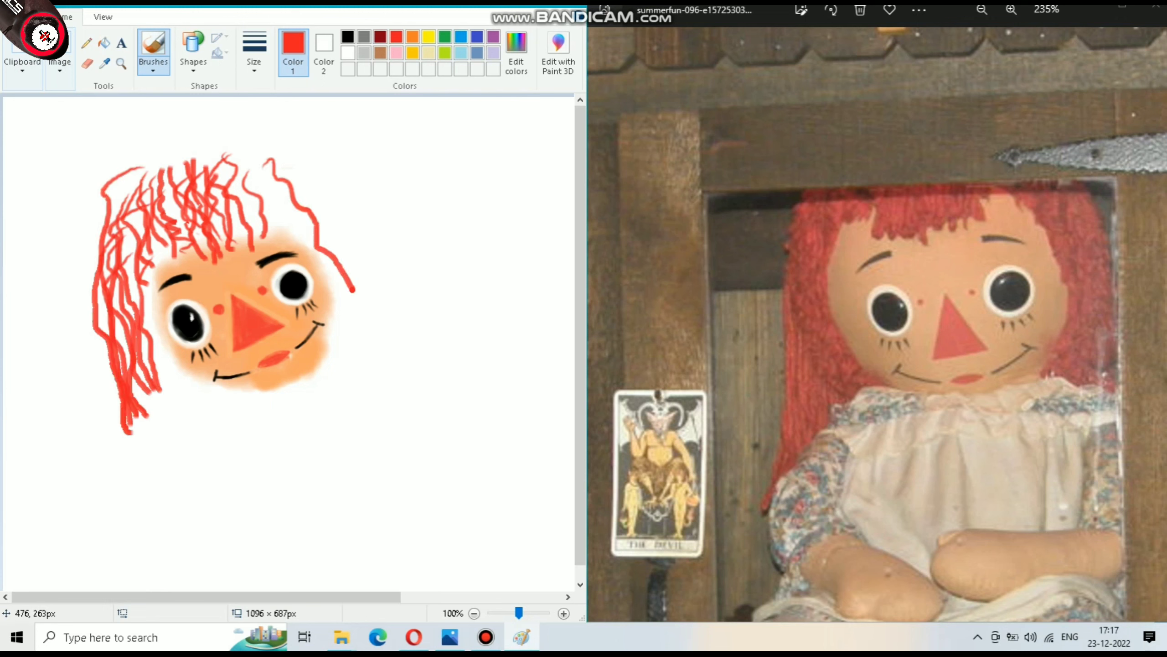
{"action": "left_click_drag", "start_coordinate": [276, 163], "coordinate": [326, 210]}
{"action": "mouse_move", "coordinate": [296, 159]}
{"action": "left_mouse_down"}
{"action": "mouse_move", "coordinate": [342, 207]}
{"action": "mouse_move", "coordinate": [401, 345]}
{"action": "left_mouse_up"}
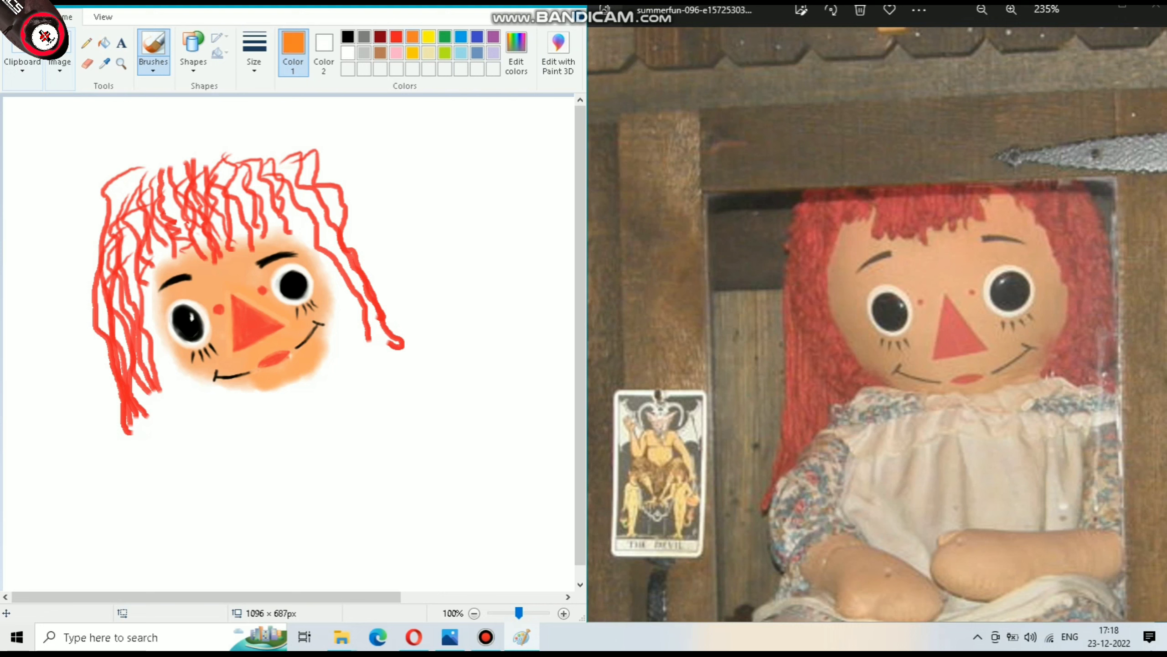
Mix a slightly darker red in Edit colors and make it the paint colour
{"action": "left_click", "coordinate": [516, 53]}
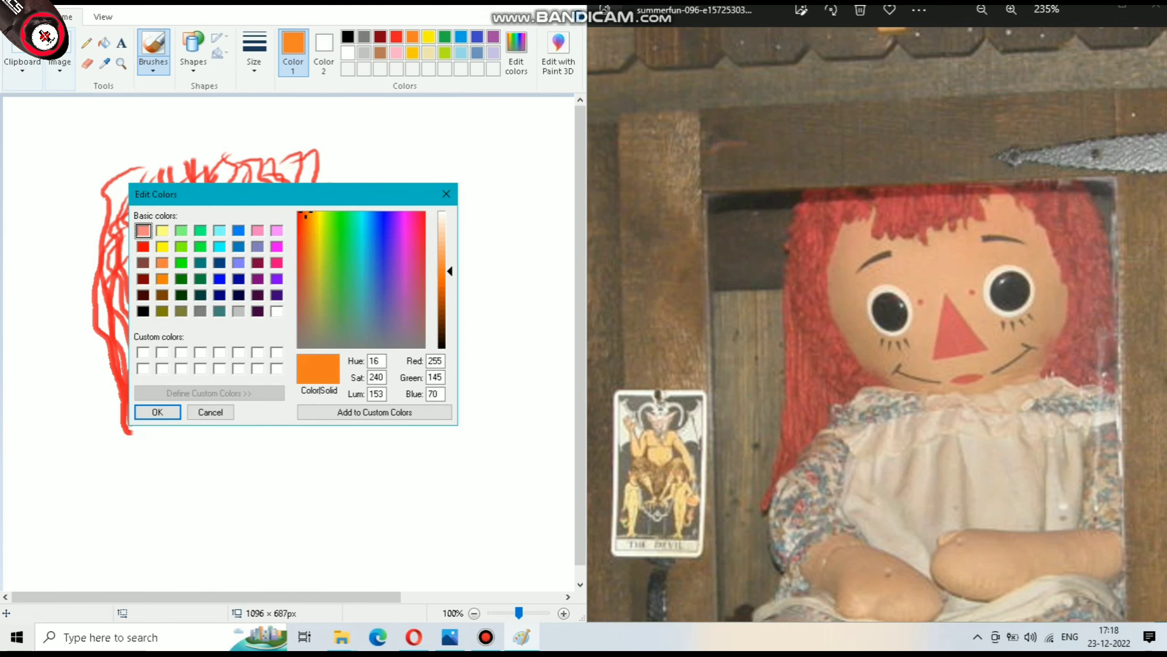
{"action": "left_click", "coordinate": [442, 281]}
{"action": "left_click", "coordinate": [143, 230]}
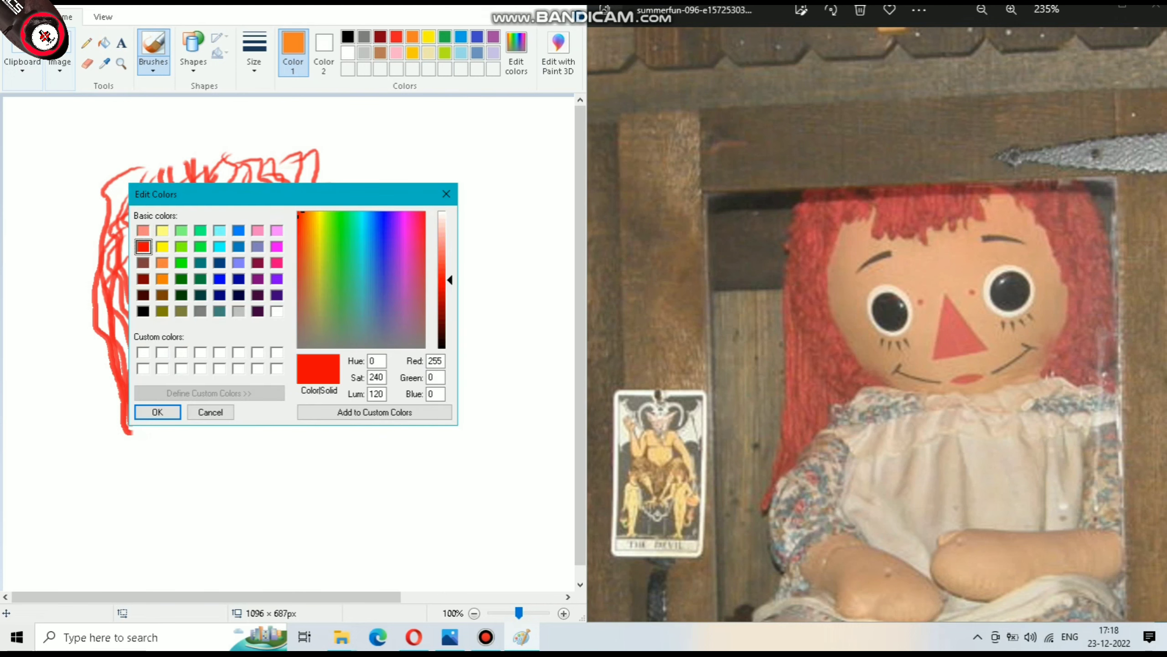
{"action": "key", "text": "Up"}
{"action": "key", "text": "Down"}
{"action": "left_click_drag", "start_coordinate": [442, 251], "coordinate": [442, 290]}
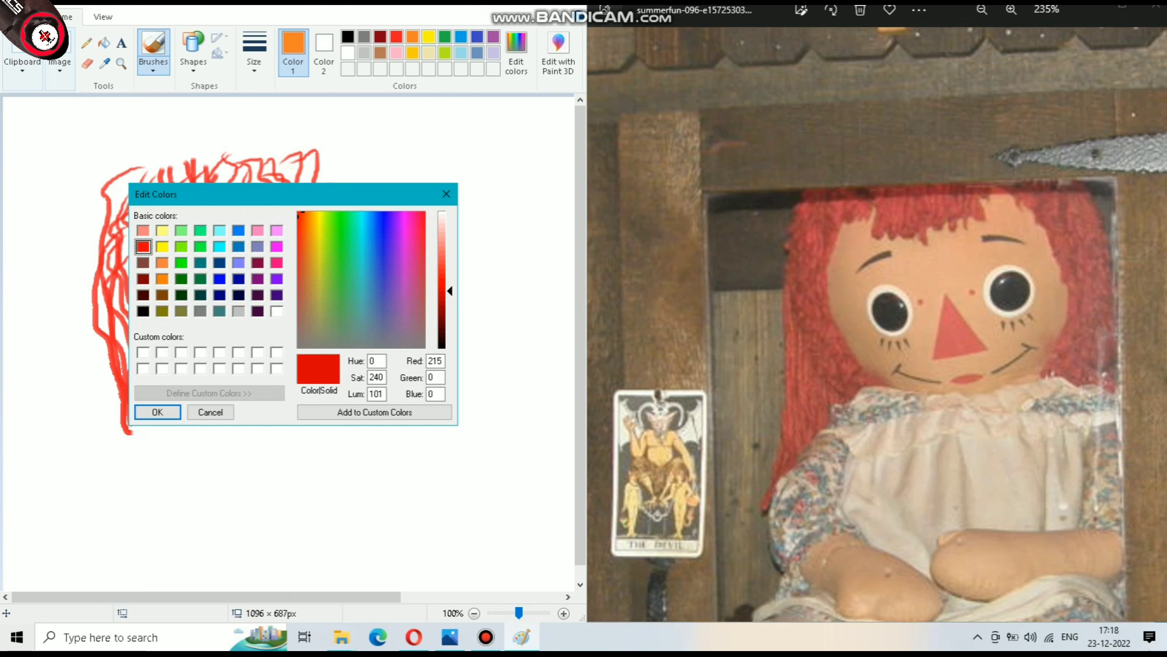
{"action": "left_click", "coordinate": [157, 411]}
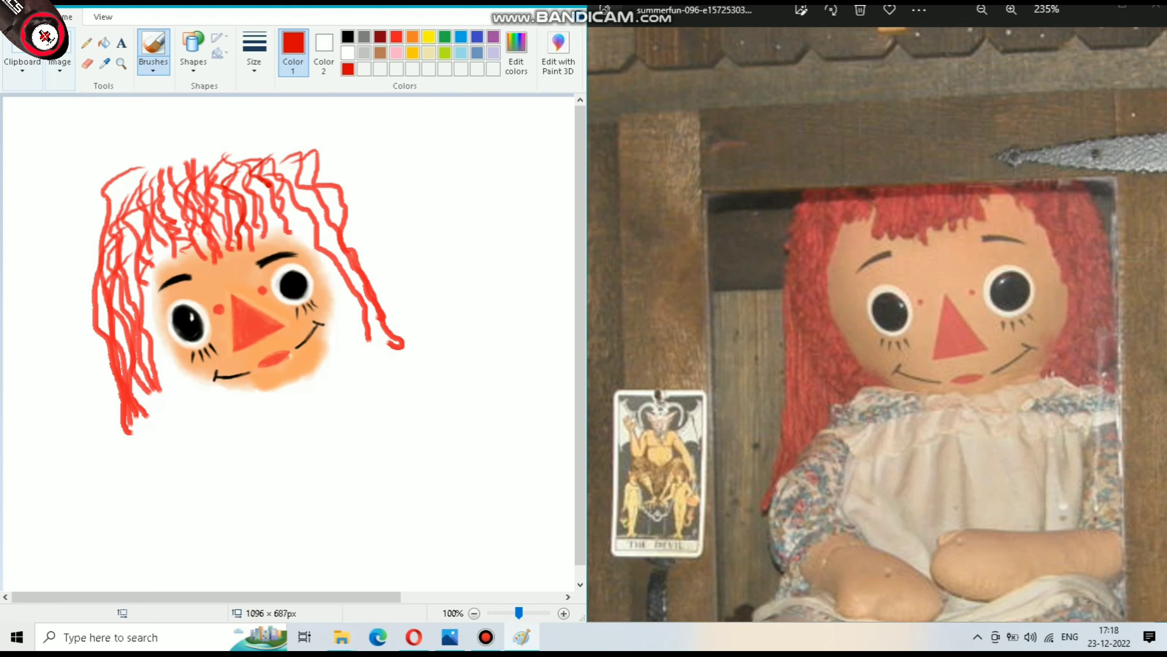
Layer darker red strands across the forehead, both sides and the top of the hair
{"action": "left_click_drag", "start_coordinate": [227, 186], "coordinate": [214, 279]}
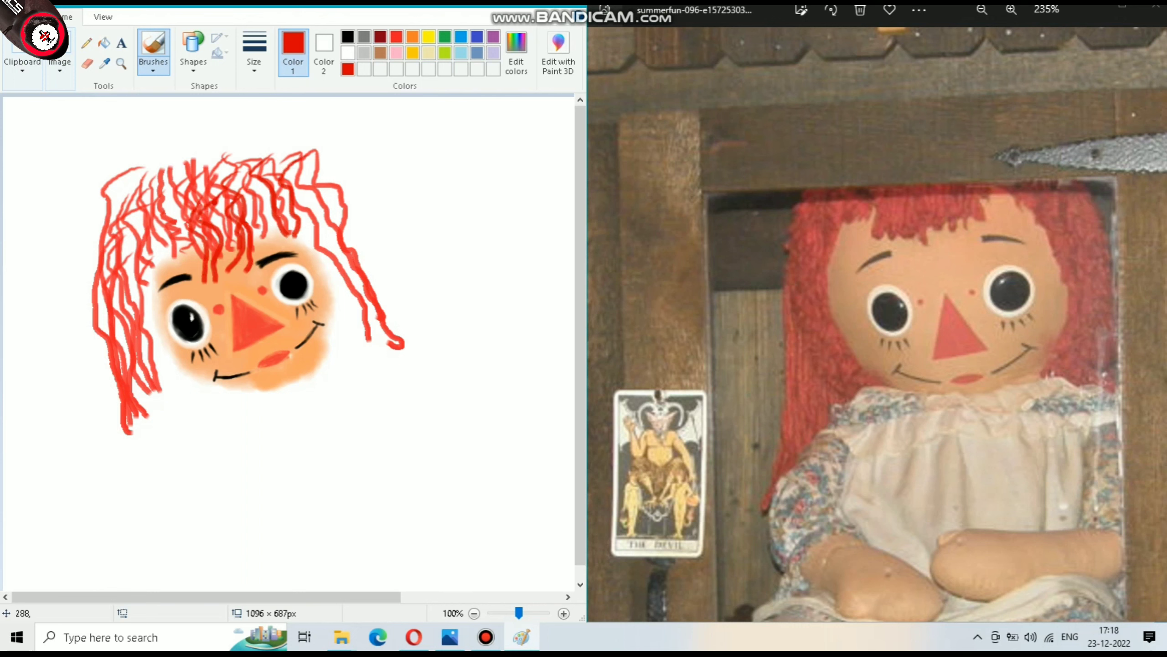
{"action": "left_click_drag", "start_coordinate": [173, 189], "coordinate": [170, 266]}
{"action": "left_click_drag", "start_coordinate": [147, 190], "coordinate": [121, 306]}
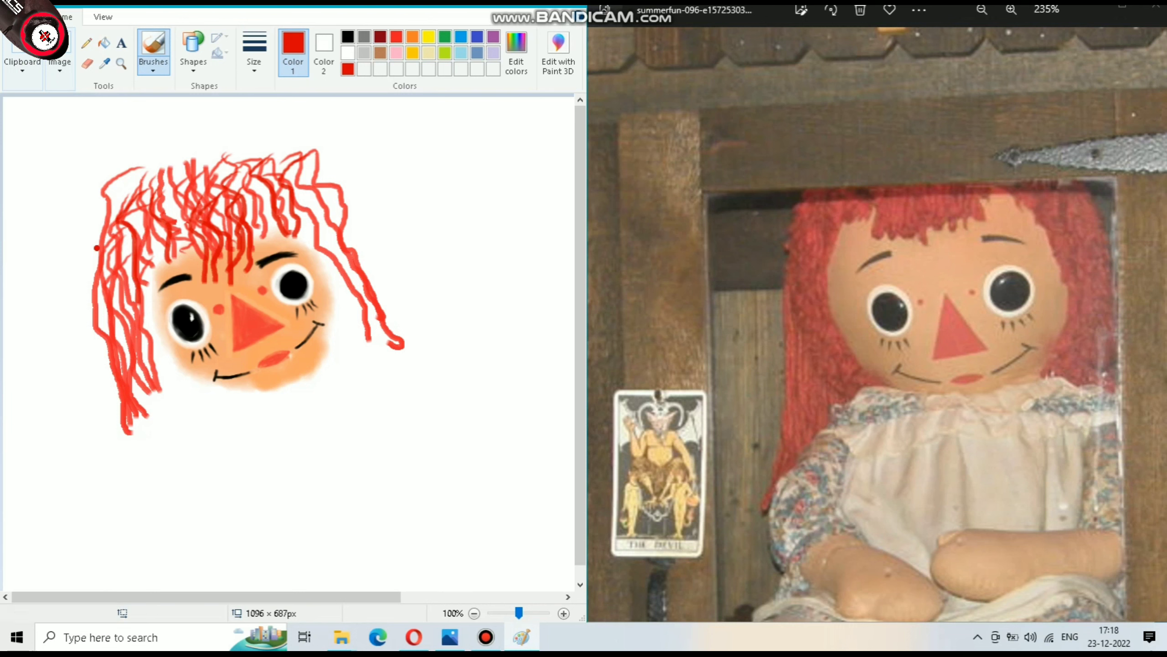
{"action": "mouse_move", "coordinate": [85, 244]}
{"action": "left_mouse_down"}
{"action": "mouse_move", "coordinate": [122, 433]}
{"action": "mouse_move", "coordinate": [95, 322]}
{"action": "mouse_move", "coordinate": [117, 196]}
{"action": "left_mouse_up"}
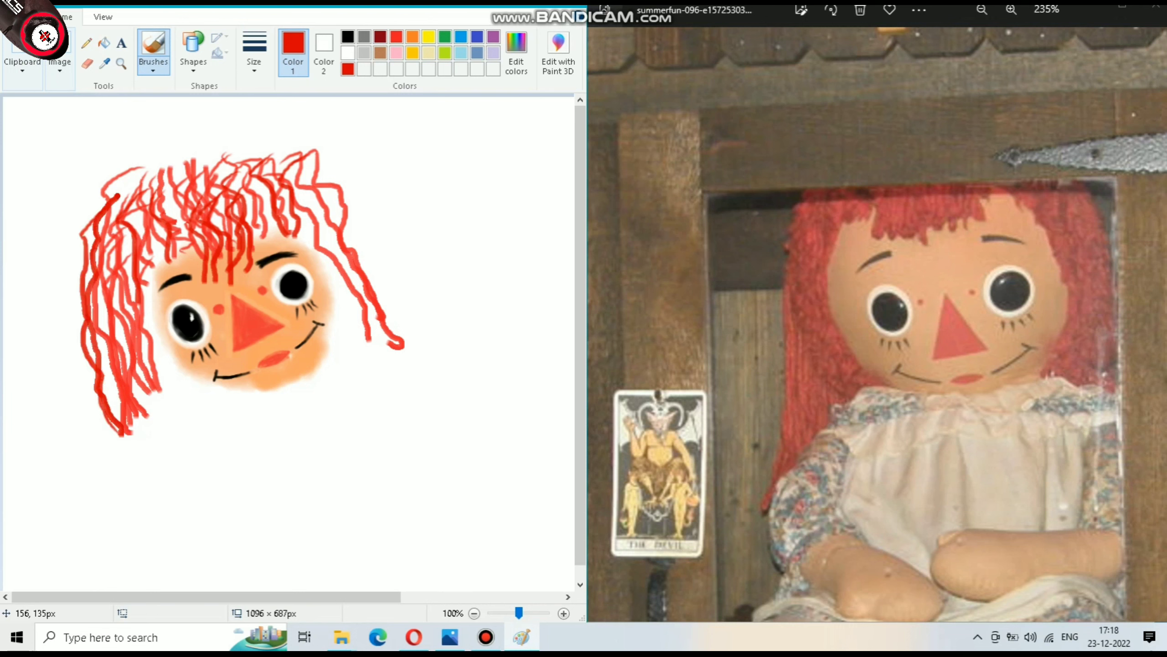
{"action": "left_click_drag", "start_coordinate": [396, 338], "coordinate": [375, 245]}
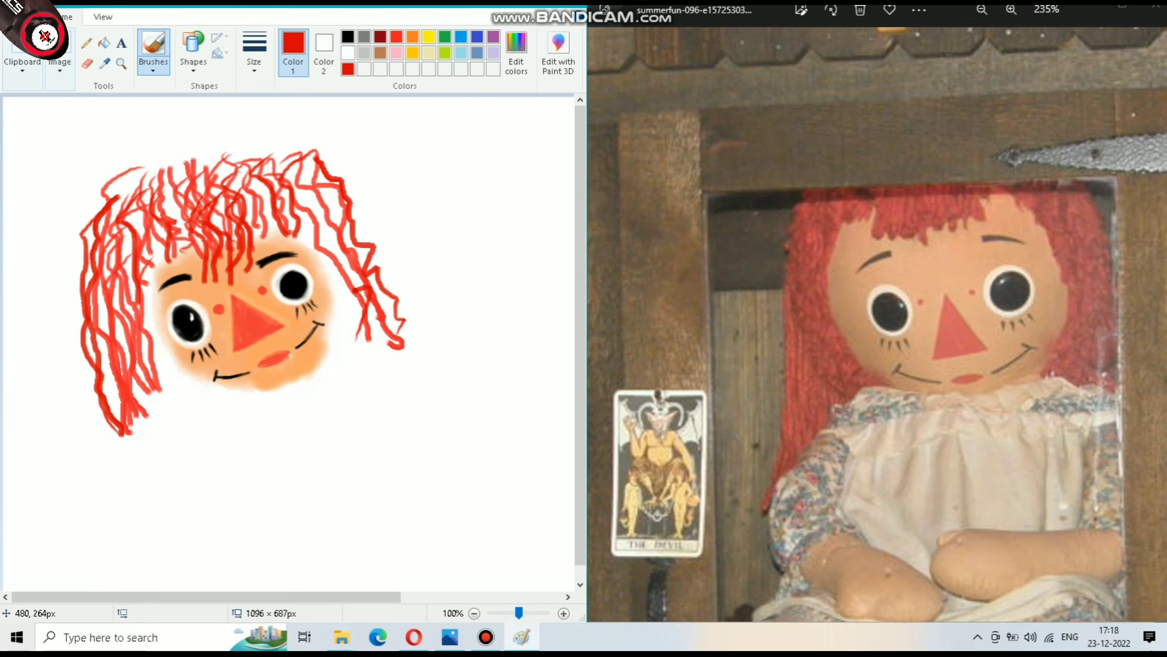
{"action": "mouse_move", "coordinate": [352, 289]}
{"action": "left_mouse_down"}
{"action": "mouse_move", "coordinate": [312, 179]}
{"action": "mouse_move", "coordinate": [266, 154]}
{"action": "left_mouse_up"}
{"action": "mouse_move", "coordinate": [175, 184]}
{"action": "left_mouse_down"}
{"action": "mouse_move", "coordinate": [232, 165]}
{"action": "mouse_move", "coordinate": [251, 190]}
{"action": "left_mouse_up"}
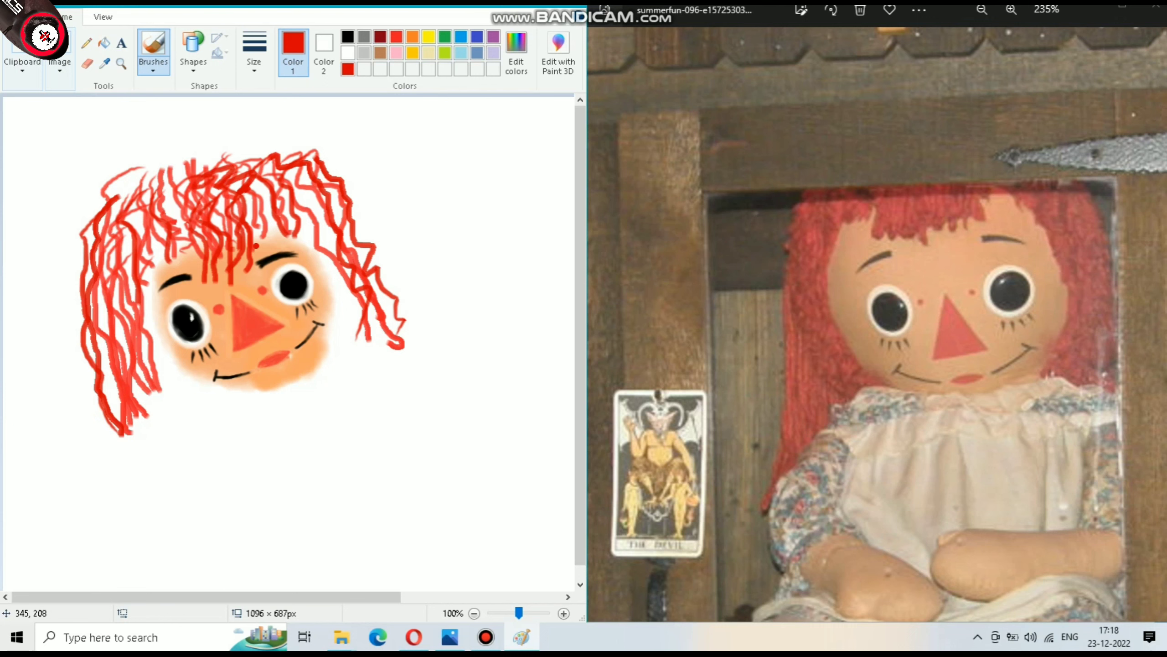
{"action": "scroll", "coordinate": [270, 372], "scroll_direction": "down", "scroll_amount": 1}
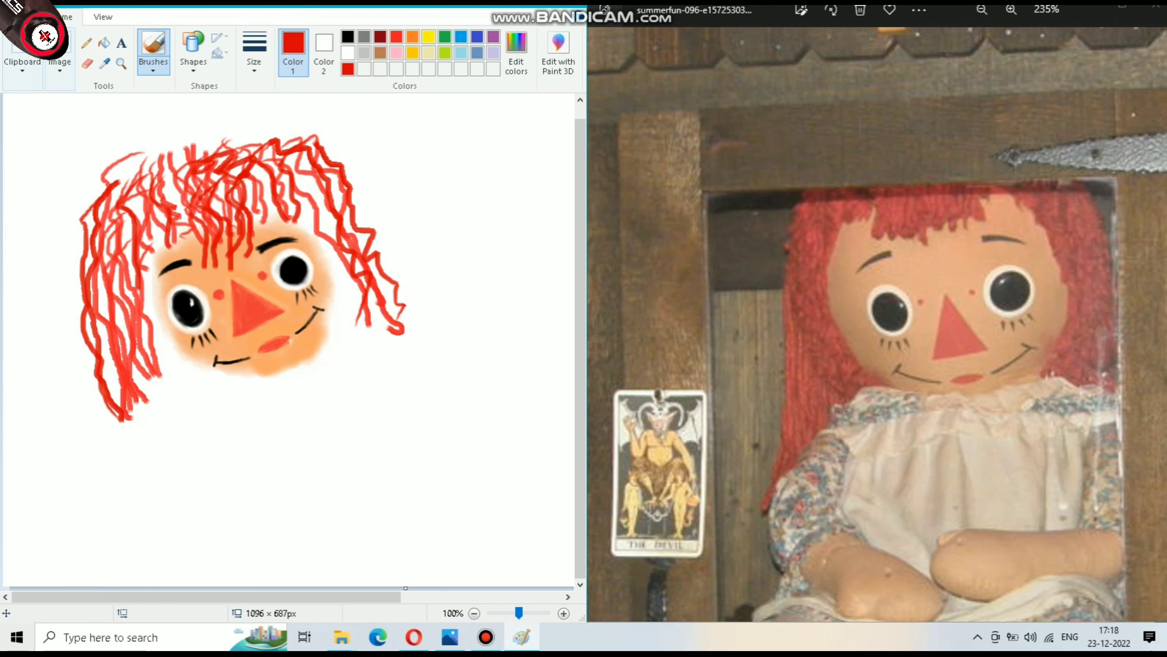
{"action": "left_click", "coordinate": [254, 51]}
{"action": "left_click", "coordinate": [288, 182]}
Lighten orange to a custom light peach shade in Edit colors
{"action": "left_click", "coordinate": [412, 36]}
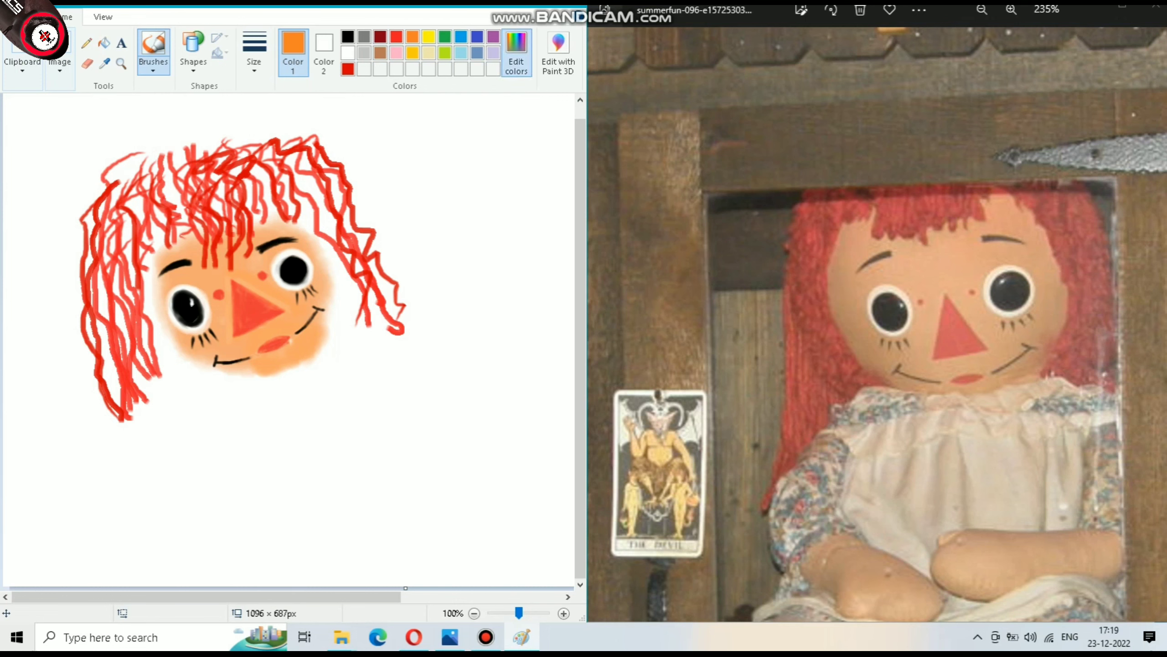
{"action": "left_click", "coordinate": [517, 51]}
{"action": "left_click", "coordinate": [442, 244]}
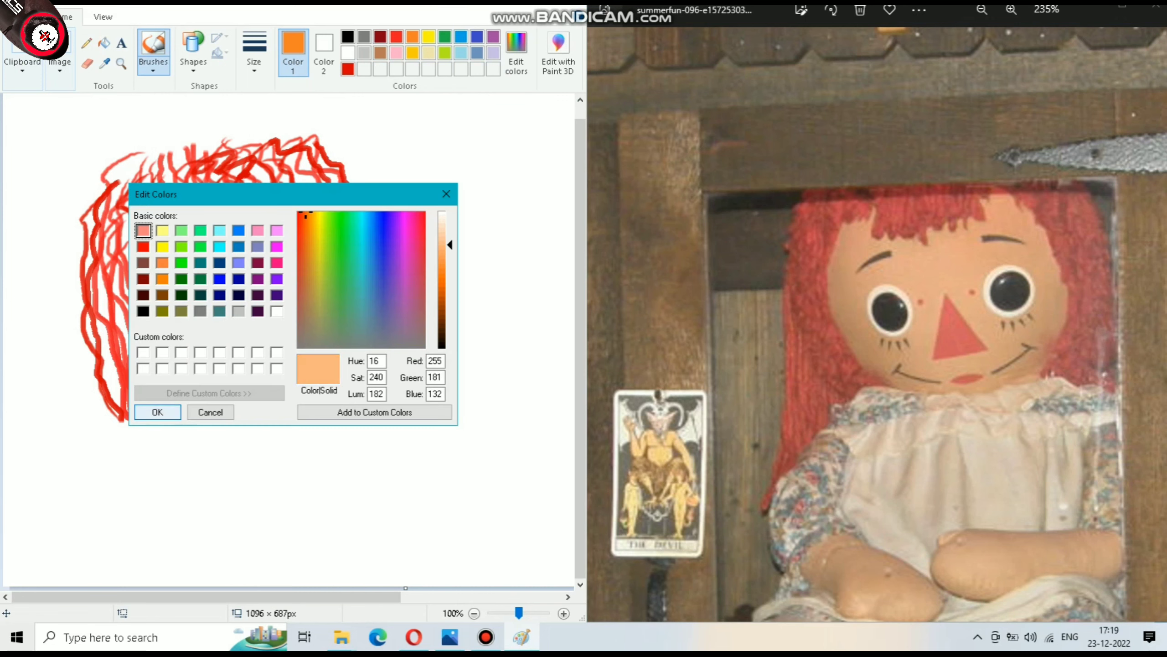
{"action": "left_click", "coordinate": [157, 412]}
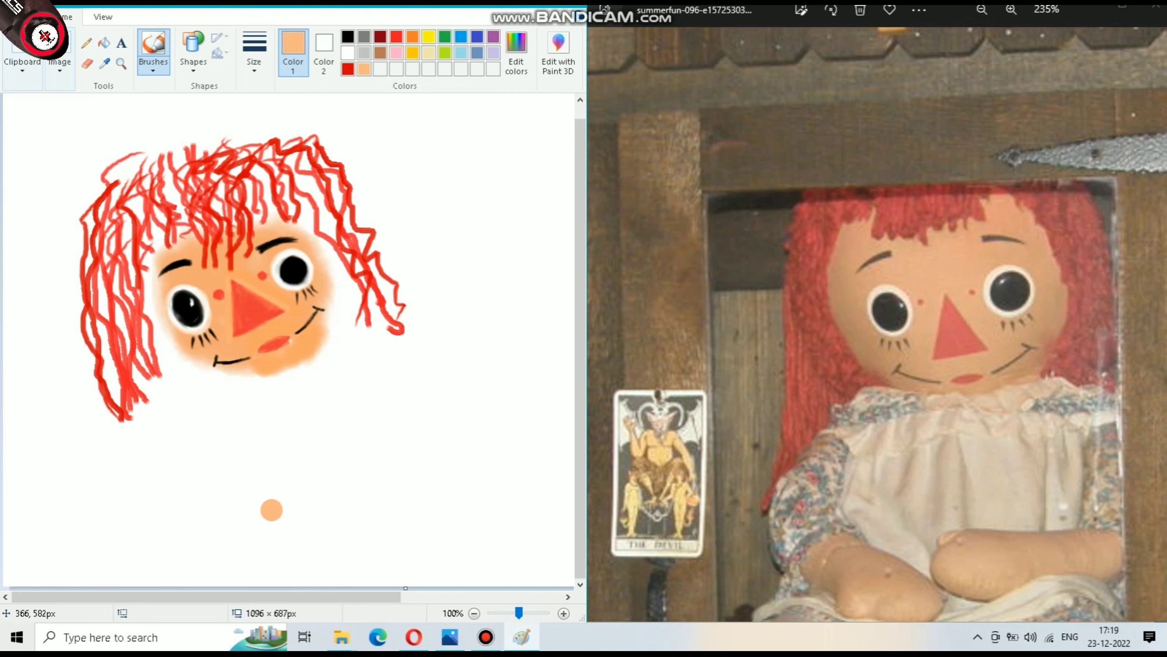
Paint two elongated peach arm shapes below the face, left and right
{"action": "mouse_move", "coordinate": [226, 493]}
{"action": "left_mouse_down"}
{"action": "mouse_move", "coordinate": [257, 465]}
{"action": "mouse_move", "coordinate": [287, 504]}
{"action": "left_mouse_up"}
{"action": "scroll", "coordinate": [852, 531], "scroll_direction": "down", "scroll_amount": 2}
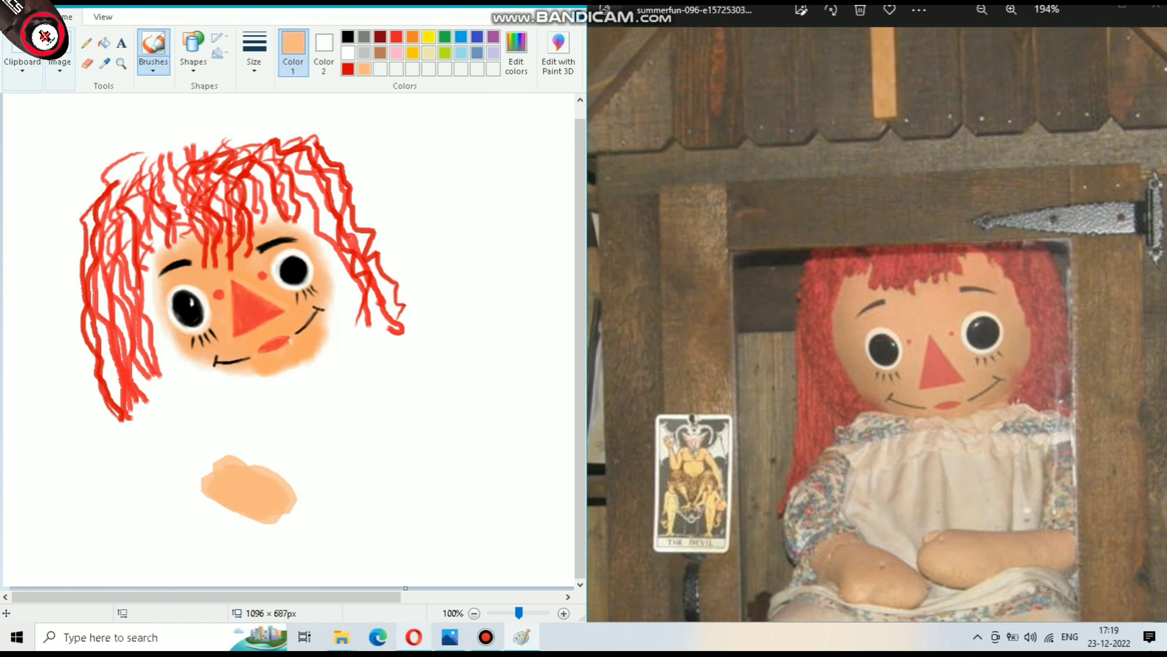
{"action": "mouse_move", "coordinate": [256, 542]}
{"action": "left_mouse_down"}
{"action": "mouse_move", "coordinate": [342, 519]}
{"action": "mouse_move", "coordinate": [324, 495]}
{"action": "left_mouse_up"}
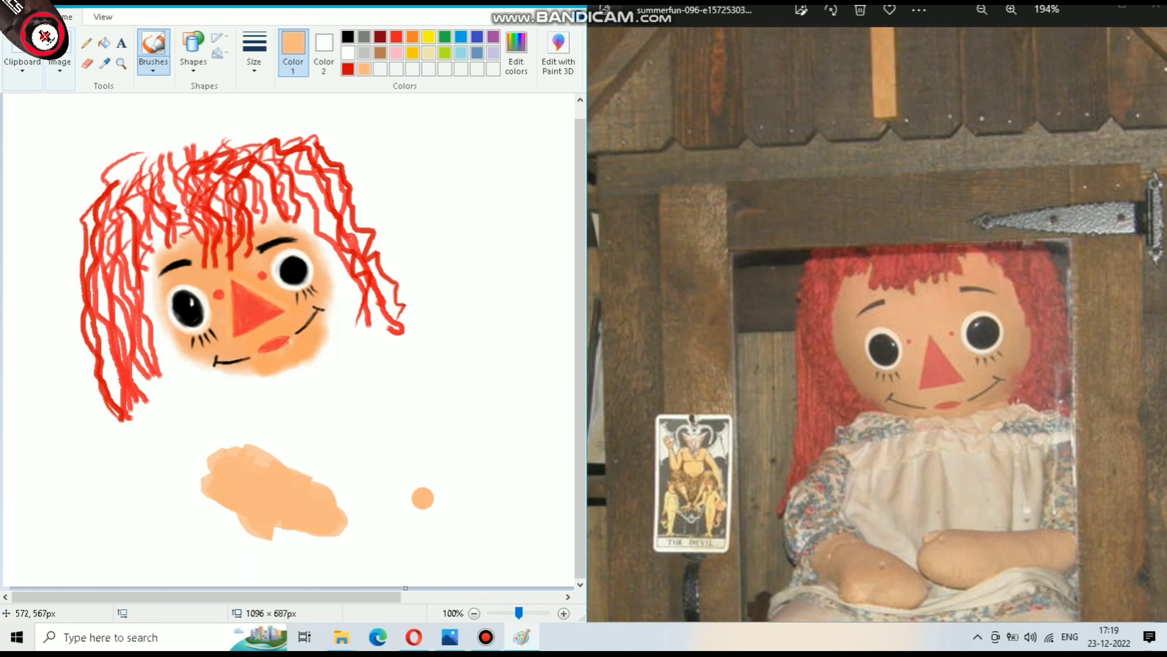
{"action": "left_click_drag", "start_coordinate": [411, 488], "coordinate": [374, 513]}
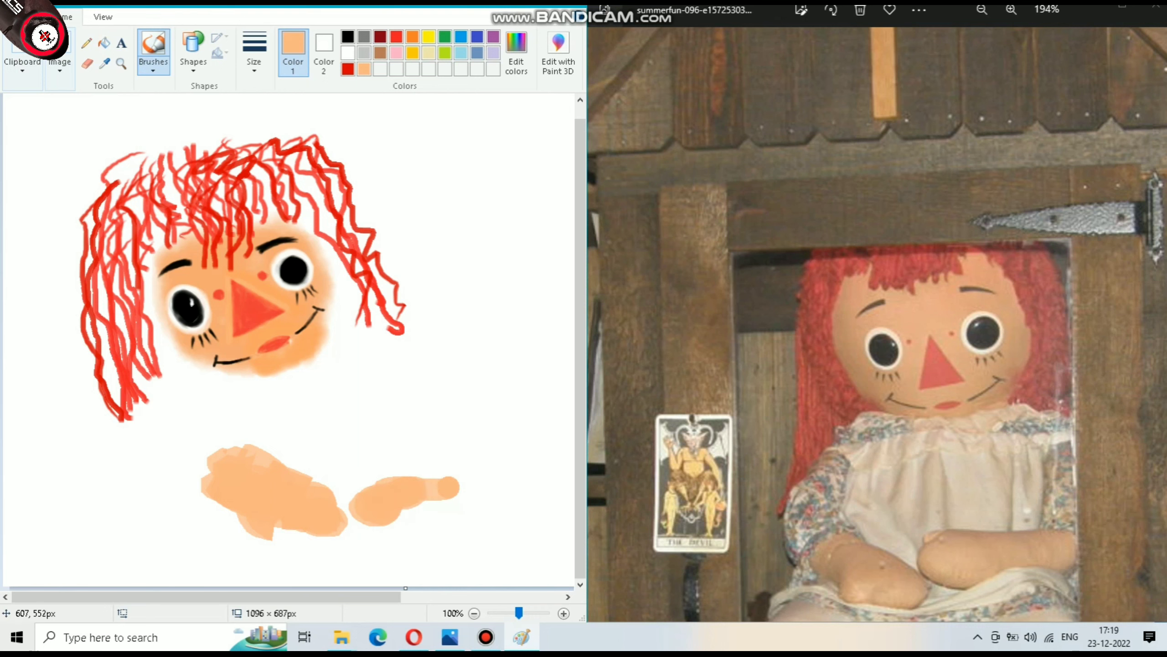
{"action": "left_click_drag", "start_coordinate": [450, 486], "coordinate": [407, 499]}
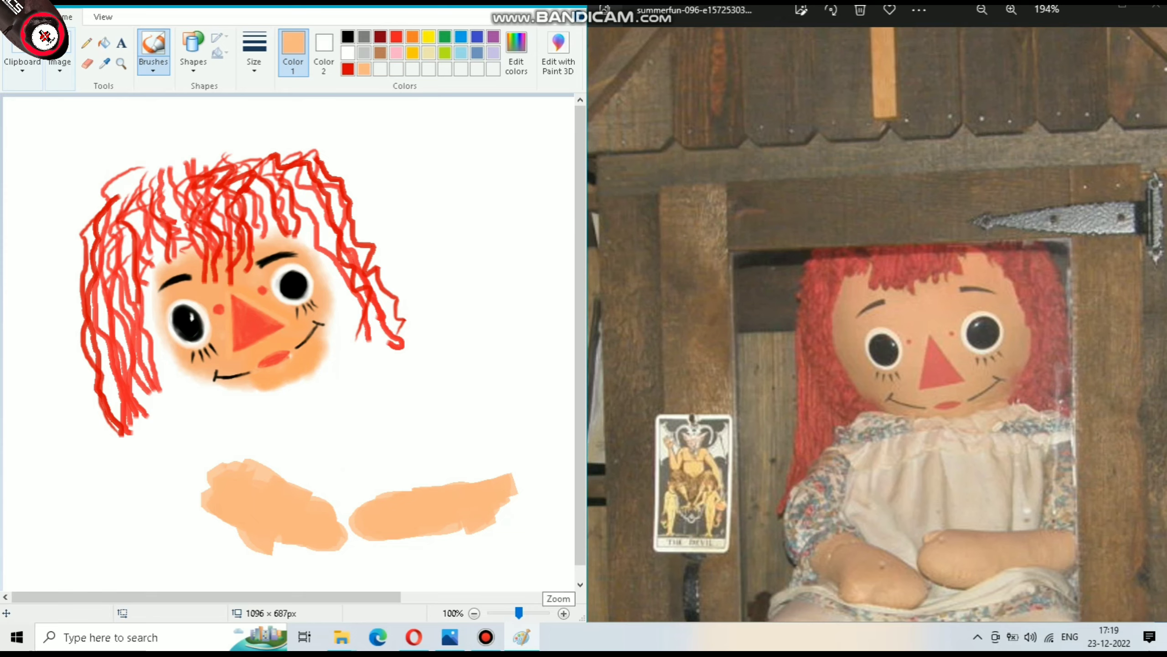
Zoom in and dab peach paint around the left eye and along the face edges
{"action": "left_click", "coordinate": [563, 613]}
{"action": "left_click", "coordinate": [564, 612]}
{"action": "scroll", "coordinate": [334, 570], "scroll_direction": "right", "scroll_amount": 5}
{"action": "scroll", "coordinate": [334, 570], "scroll_direction": "up", "scroll_amount": 5}
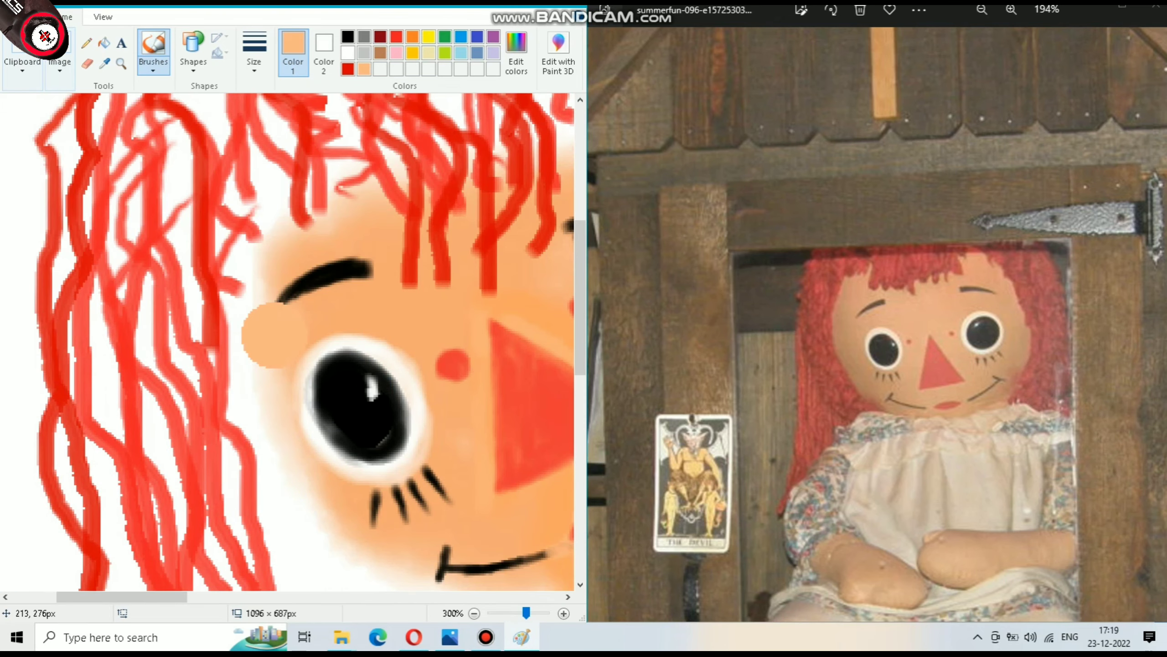
{"action": "mouse_move", "coordinate": [265, 322]}
{"action": "left_mouse_down"}
{"action": "mouse_move", "coordinate": [266, 287]}
{"action": "mouse_move", "coordinate": [269, 423]}
{"action": "mouse_move", "coordinate": [340, 575]}
{"action": "left_mouse_up"}
{"action": "scroll", "coordinate": [340, 460], "scroll_direction": "down", "scroll_amount": 5}
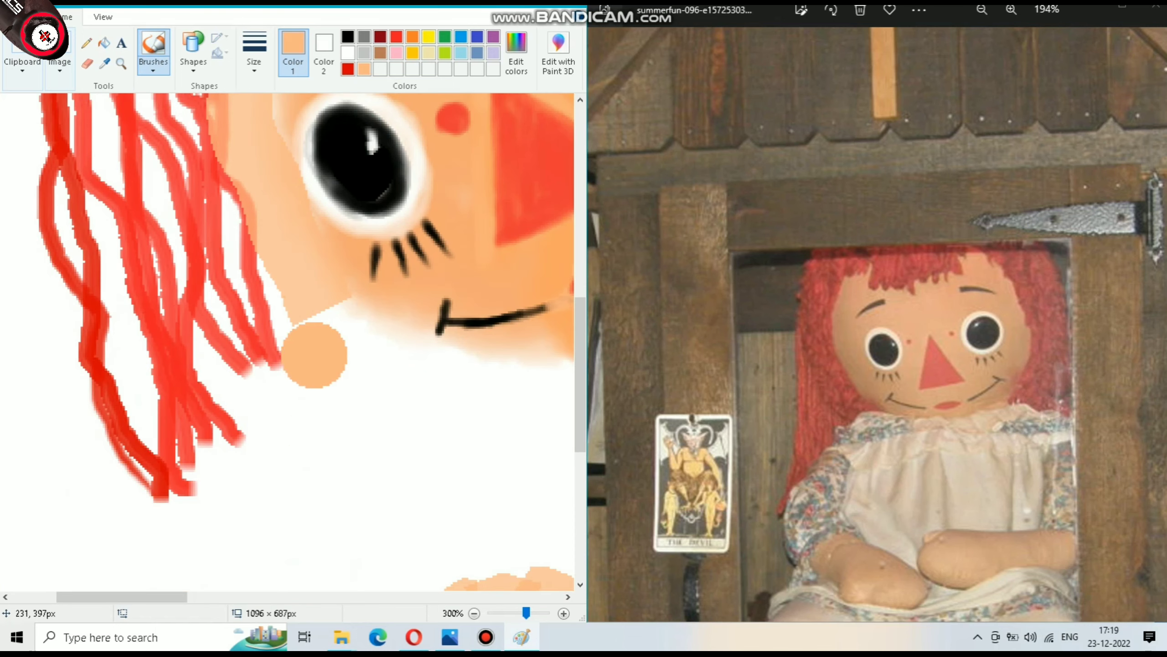
{"action": "mouse_move", "coordinate": [275, 239]}
{"action": "left_mouse_down"}
{"action": "mouse_move", "coordinate": [349, 331]}
{"action": "mouse_move", "coordinate": [515, 400]}
{"action": "mouse_move", "coordinate": [332, 333]}
{"action": "mouse_move", "coordinate": [257, 396]}
{"action": "mouse_move", "coordinate": [276, 405]}
{"action": "mouse_move", "coordinate": [376, 267]}
{"action": "left_mouse_up"}
{"action": "scroll", "coordinate": [294, 322], "scroll_direction": "up", "scroll_amount": 7}
{"action": "mouse_move", "coordinate": [257, 322]}
{"action": "left_mouse_down"}
{"action": "mouse_move", "coordinate": [207, 460]}
{"action": "mouse_move", "coordinate": [165, 229]}
{"action": "left_mouse_up"}
{"action": "scroll", "coordinate": [193, 368], "scroll_direction": "down", "scroll_amount": 2}
{"action": "mouse_move", "coordinate": [198, 354]}
{"action": "left_mouse_down"}
{"action": "mouse_move", "coordinate": [331, 152]}
{"action": "mouse_move", "coordinate": [367, 119]}
{"action": "mouse_move", "coordinate": [230, 194]}
{"action": "mouse_move", "coordinate": [285, 260]}
{"action": "mouse_move", "coordinate": [193, 276]}
{"action": "left_mouse_up"}
{"action": "scroll", "coordinate": [230, 194], "scroll_direction": "down", "scroll_amount": 2}
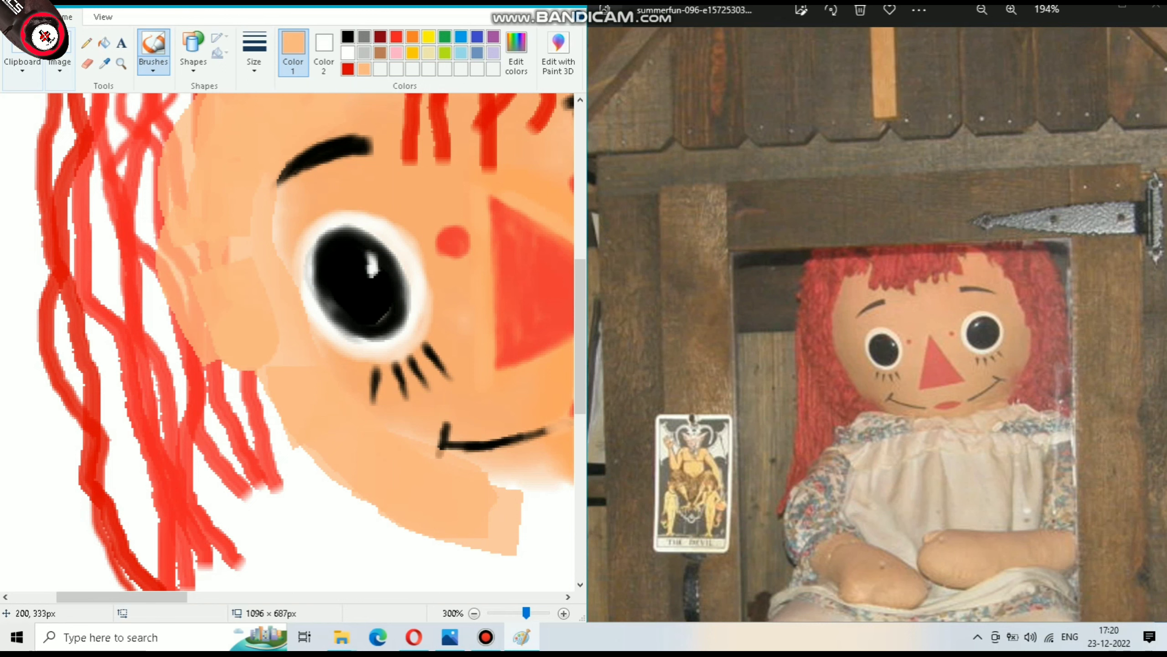
{"action": "scroll", "coordinate": [347, 440], "scroll_direction": "down", "scroll_amount": 2, "text": "ctrl"}
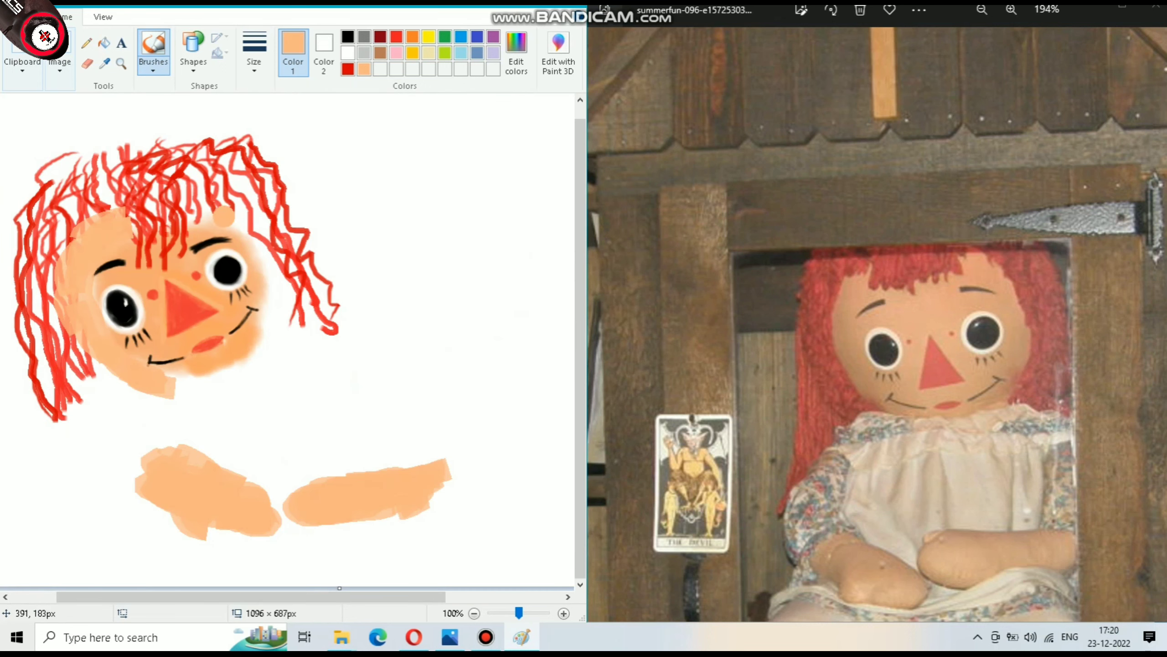
Cover the forehead hair and both face edges with peach, then open the Ana Bella file's context menu
{"action": "mouse_move", "coordinate": [232, 212]}
{"action": "left_mouse_down"}
{"action": "mouse_move", "coordinate": [220, 192]}
{"action": "mouse_move", "coordinate": [269, 251]}
{"action": "left_mouse_up"}
{"action": "mouse_move", "coordinate": [248, 193]}
{"action": "left_mouse_down"}
{"action": "mouse_move", "coordinate": [280, 308]}
{"action": "mouse_move", "coordinate": [271, 361]}
{"action": "mouse_move", "coordinate": [170, 390]}
{"action": "left_mouse_up"}
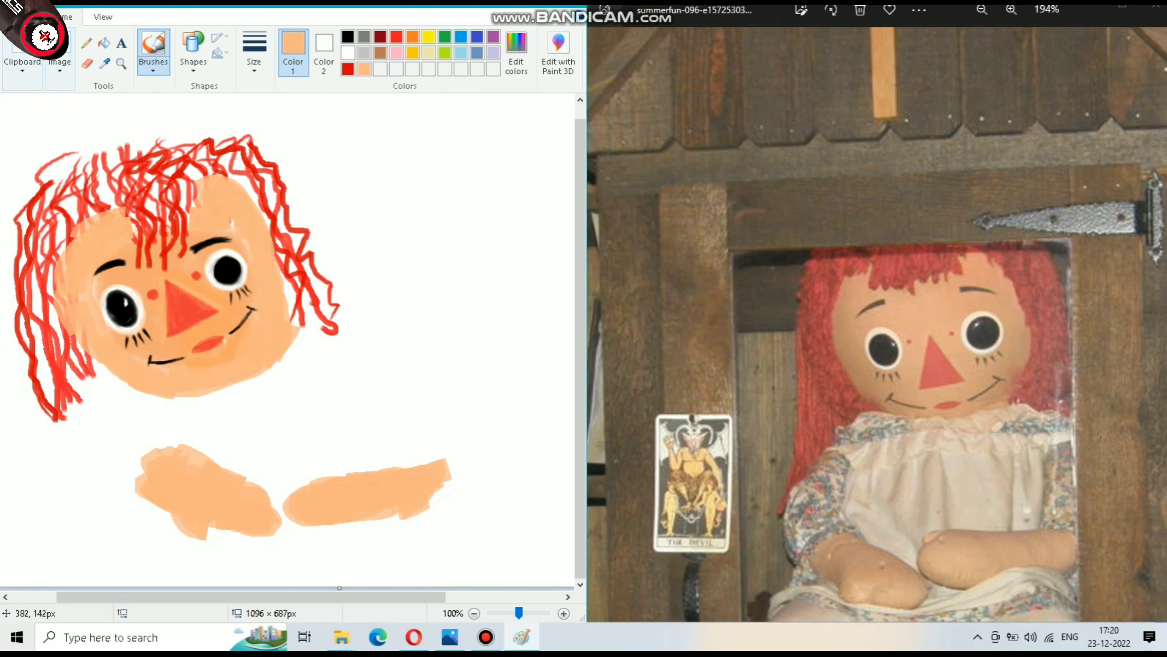
{"action": "scroll", "coordinate": [232, 167], "scroll_direction": "up", "scroll_amount": 1}
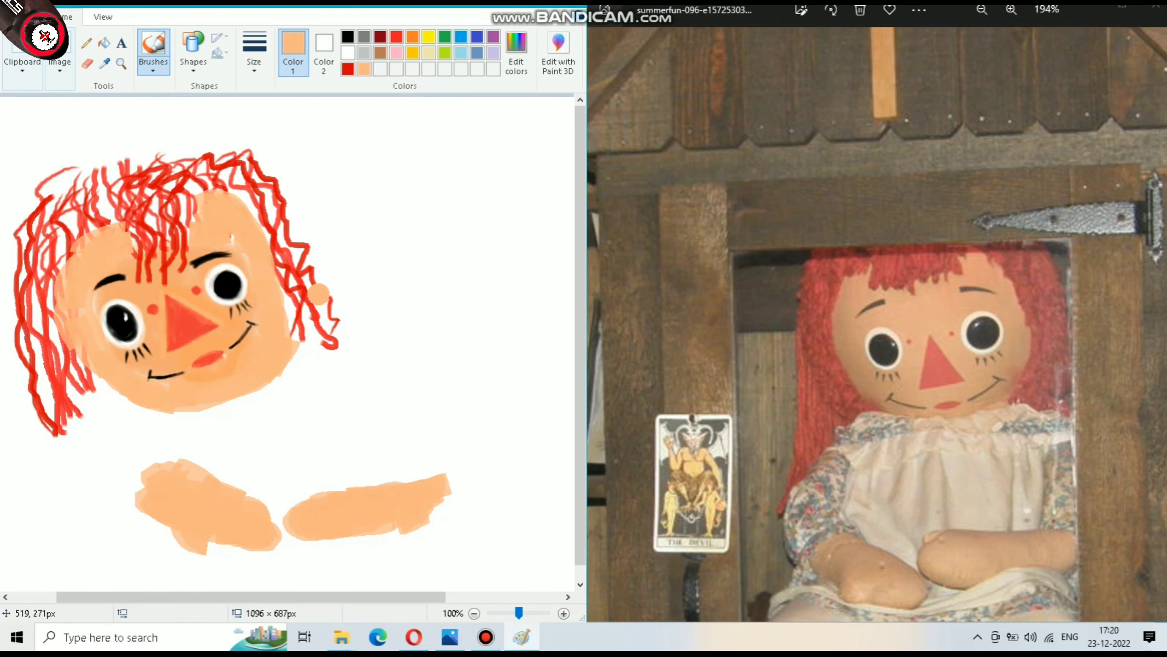
{"action": "left_click_drag", "start_coordinate": [68, 238], "coordinate": [99, 382]}
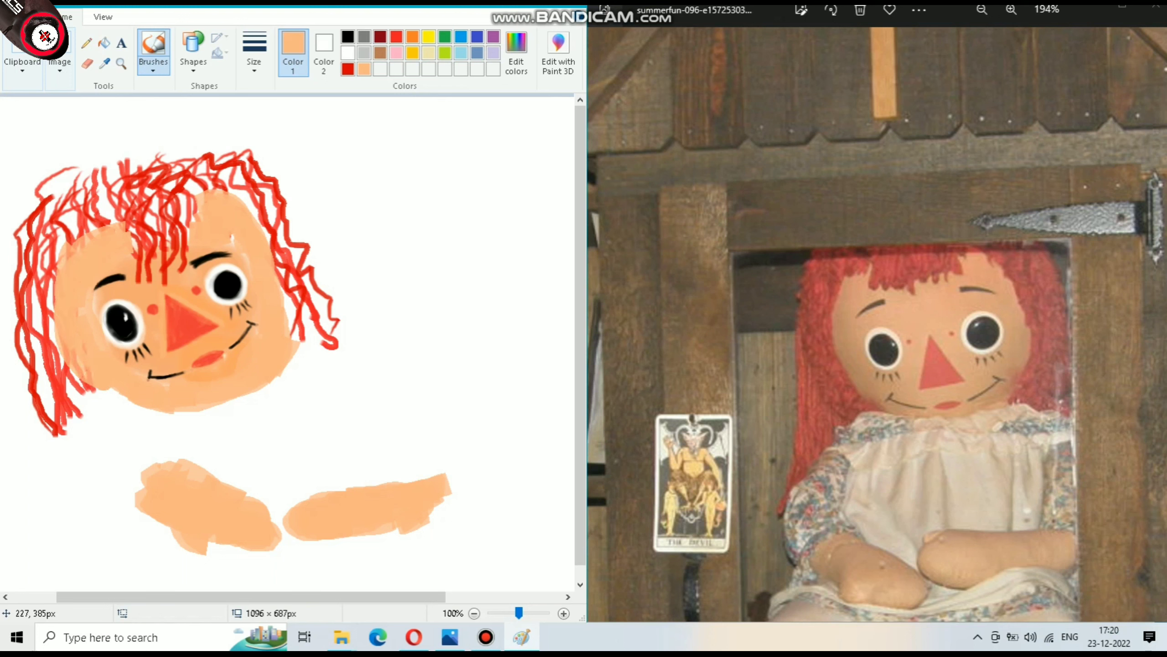
{"action": "left_click_drag", "start_coordinate": [257, 209], "coordinate": [289, 356]}
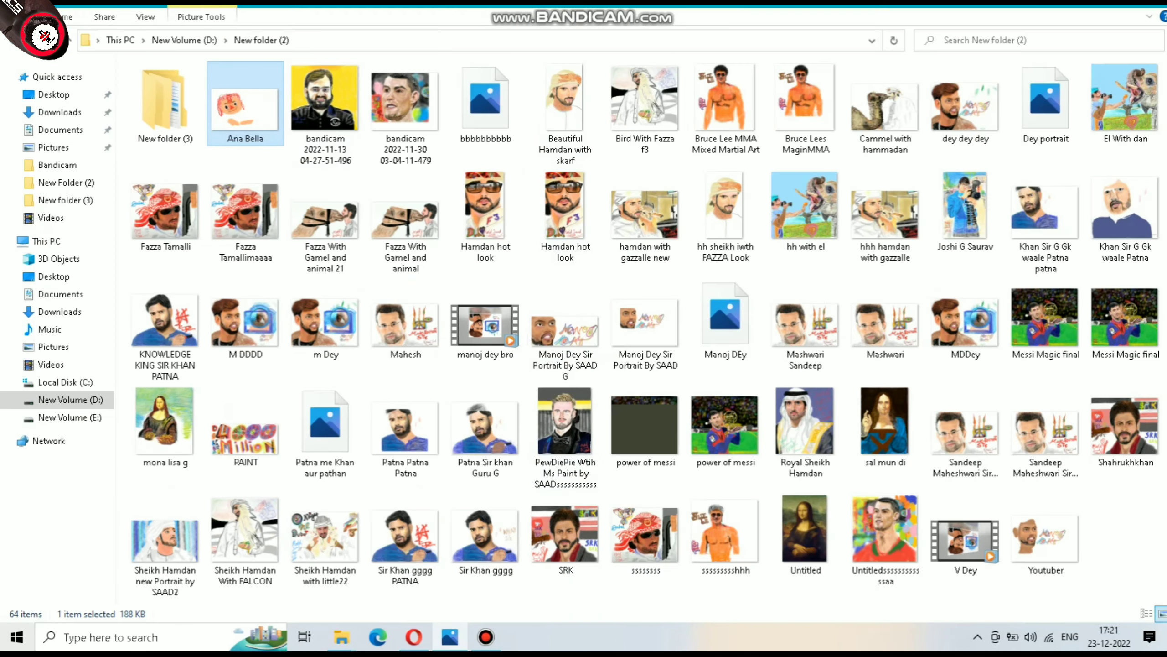
{"action": "right_click", "coordinate": [248, 111]}
Zoom in on the doll and enlarge a selection around the left eye
{"action": "key", "text": "Escape"}
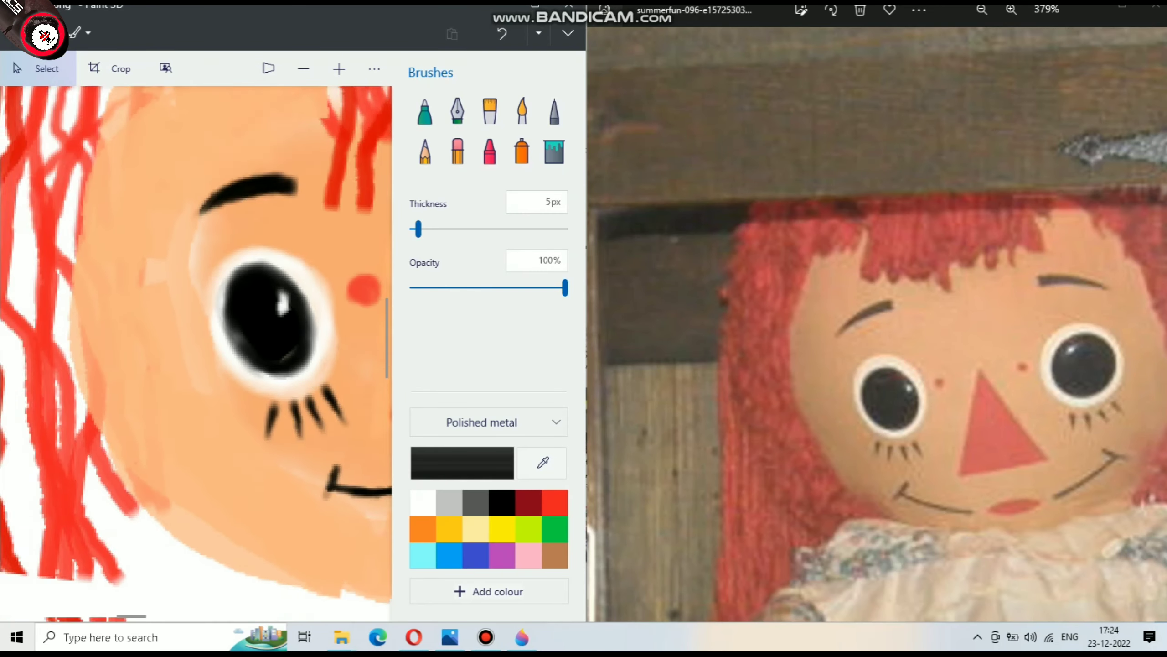
{"action": "scroll", "coordinate": [197, 353], "scroll_direction": "up", "scroll_amount": 1}
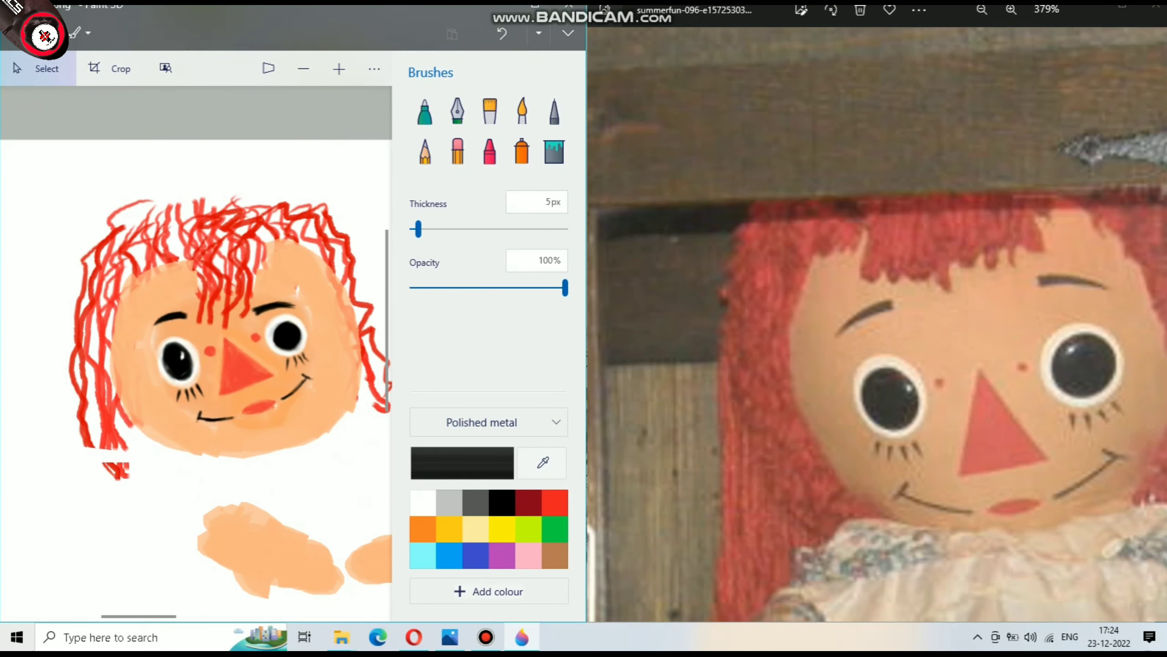
{"action": "scroll", "coordinate": [185, 391], "scroll_direction": "up", "scroll_amount": 1}
{"action": "scroll", "coordinate": [185, 391], "scroll_direction": "up", "scroll_amount": 2}
{"action": "scroll", "coordinate": [185, 391], "scroll_direction": "up", "scroll_amount": 1}
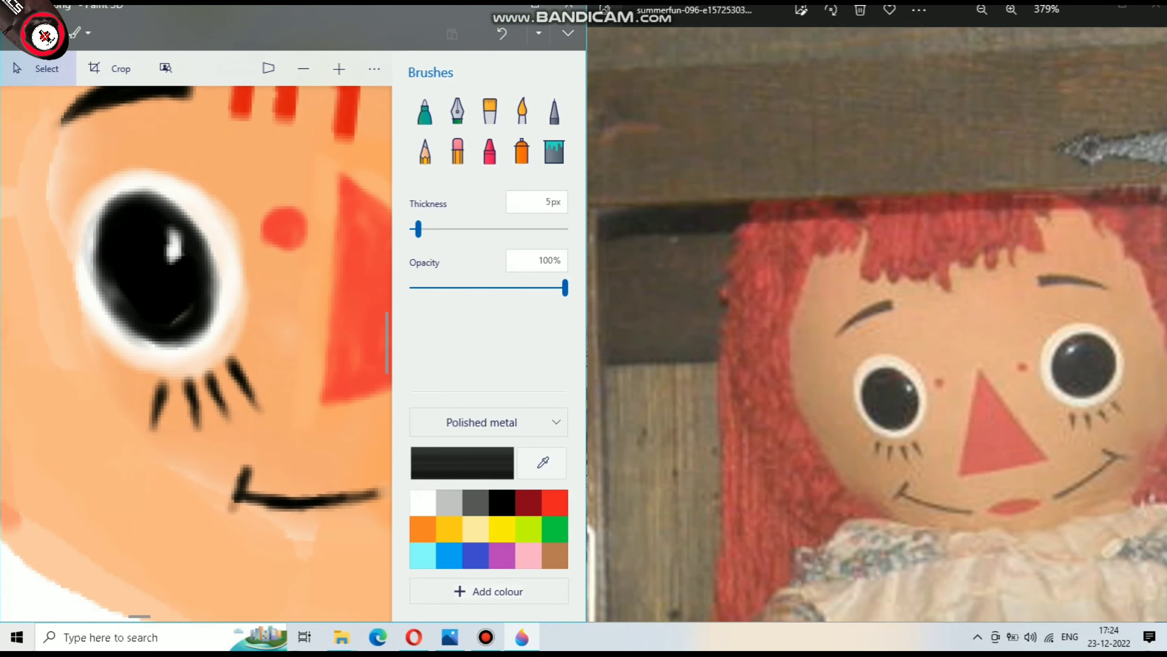
{"action": "left_click_drag", "start_coordinate": [40, 165], "coordinate": [257, 451]}
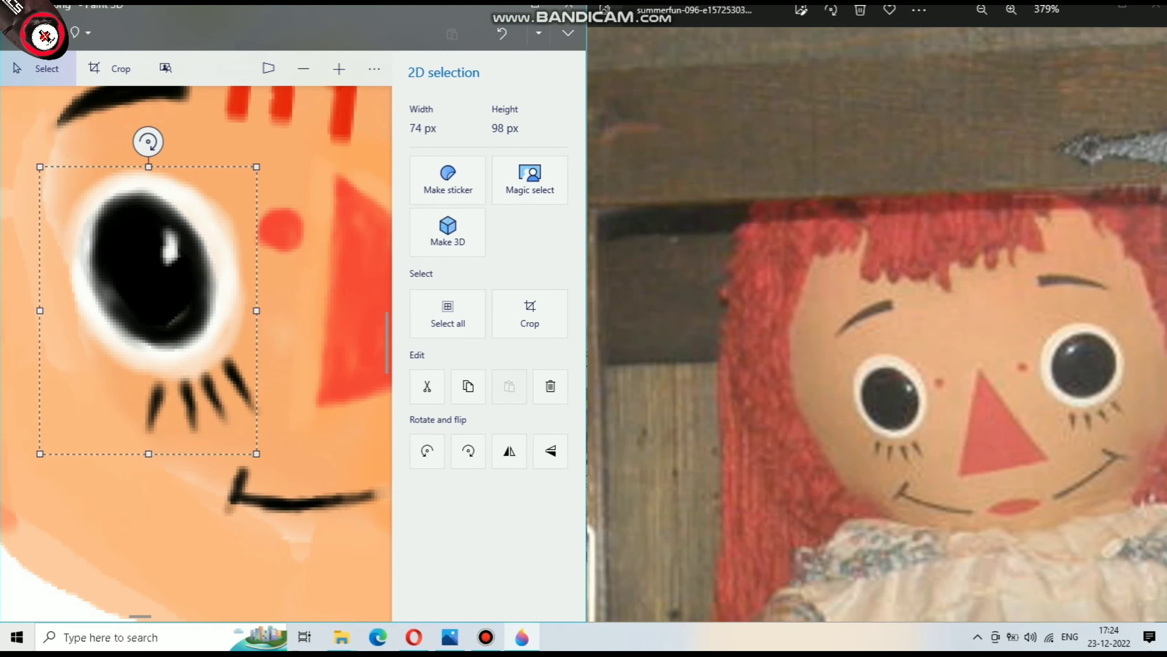
{"action": "left_click_drag", "start_coordinate": [41, 166], "coordinate": [21, 136]}
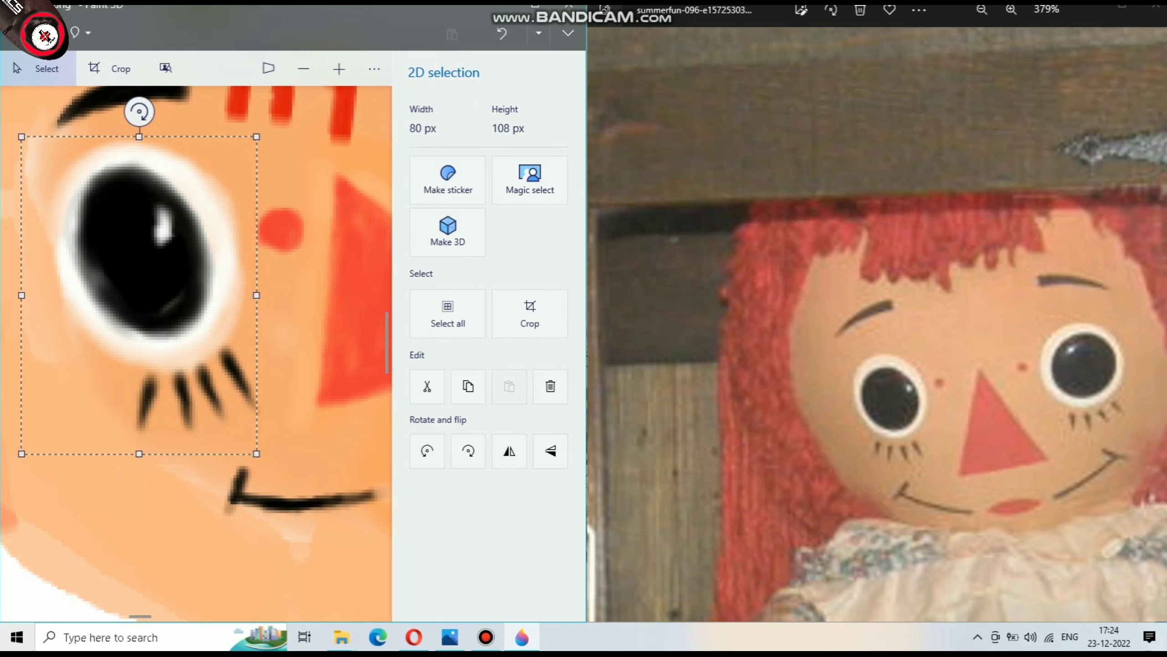
{"action": "mouse_move", "coordinate": [257, 453]}
{"action": "left_mouse_down"}
{"action": "mouse_move", "coordinate": [269, 464]}
{"action": "mouse_move", "coordinate": [229, 391]}
{"action": "mouse_move", "coordinate": [257, 456]}
{"action": "left_mouse_up"}
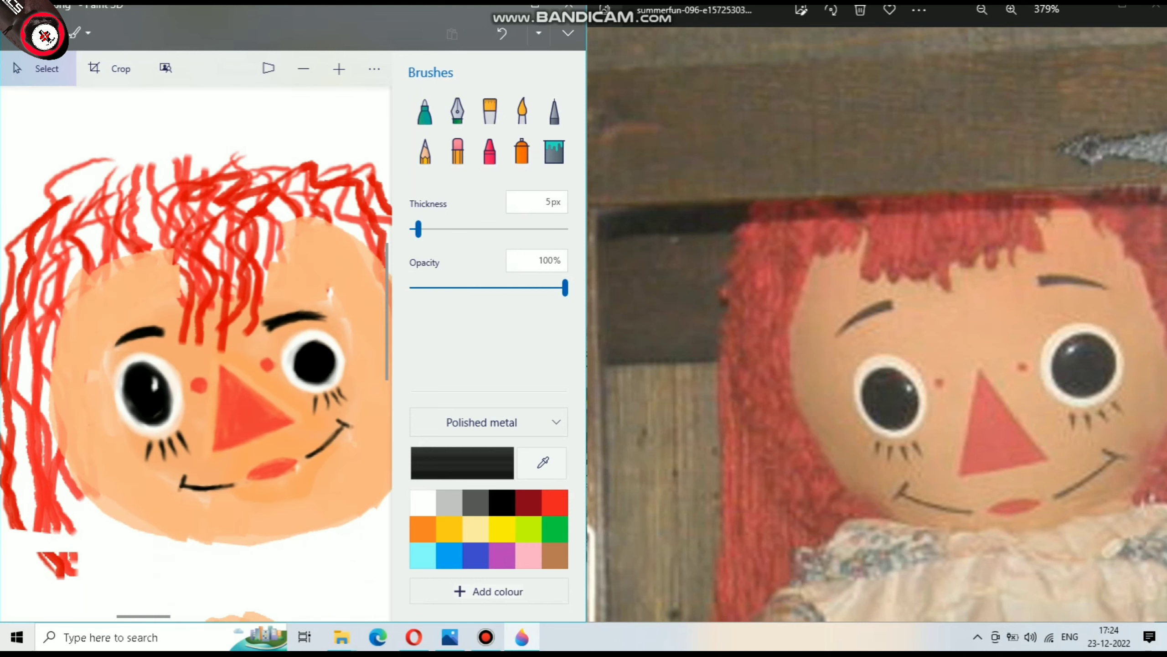
Reselect the left eye, widen it and stretch it taller, then commit the resize
{"action": "left_click_drag", "start_coordinate": [92, 360], "coordinate": [206, 470]}
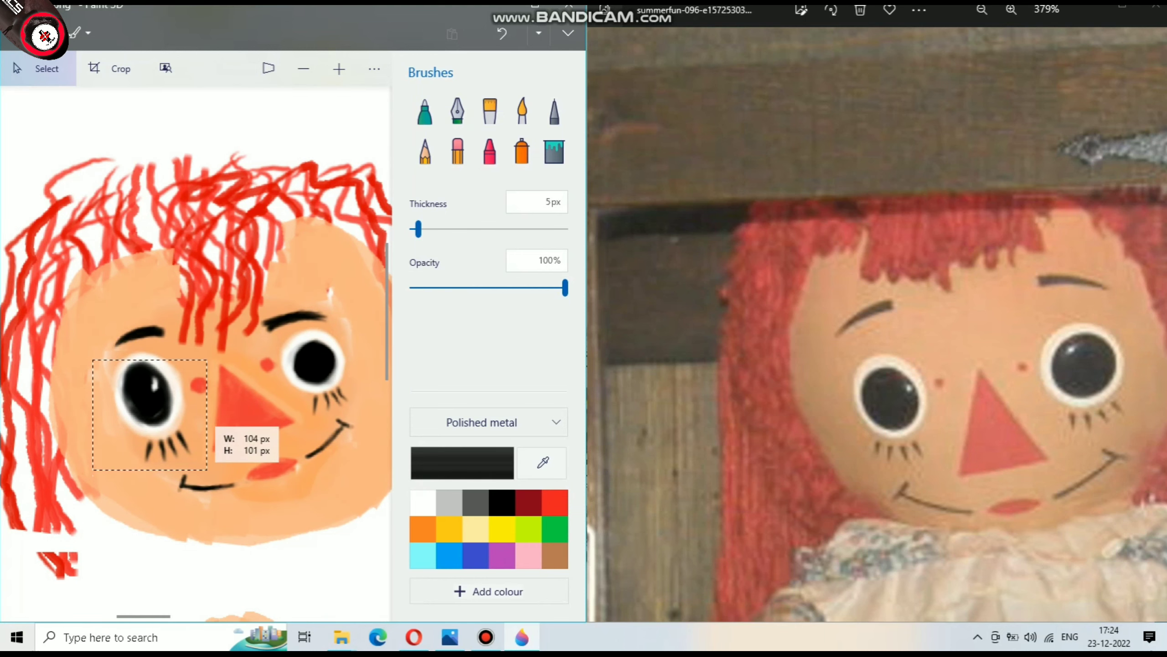
{"action": "left_click_drag", "start_coordinate": [93, 415], "coordinate": [76, 415]}
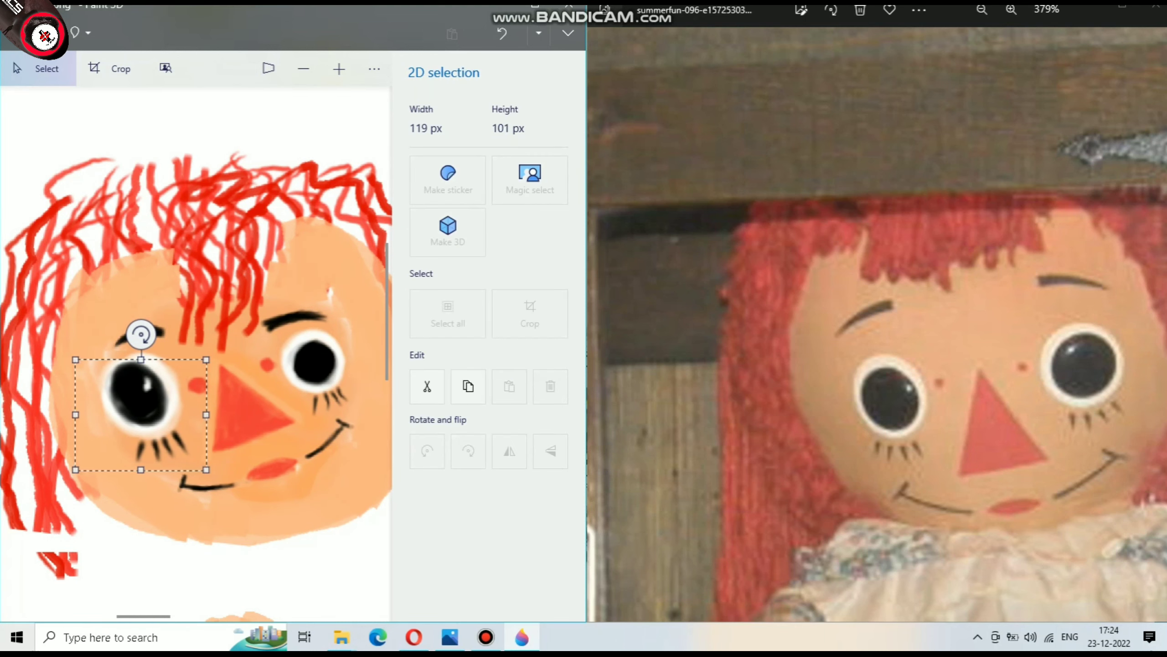
{"action": "left_click_drag", "start_coordinate": [138, 409], "coordinate": [138, 409]}
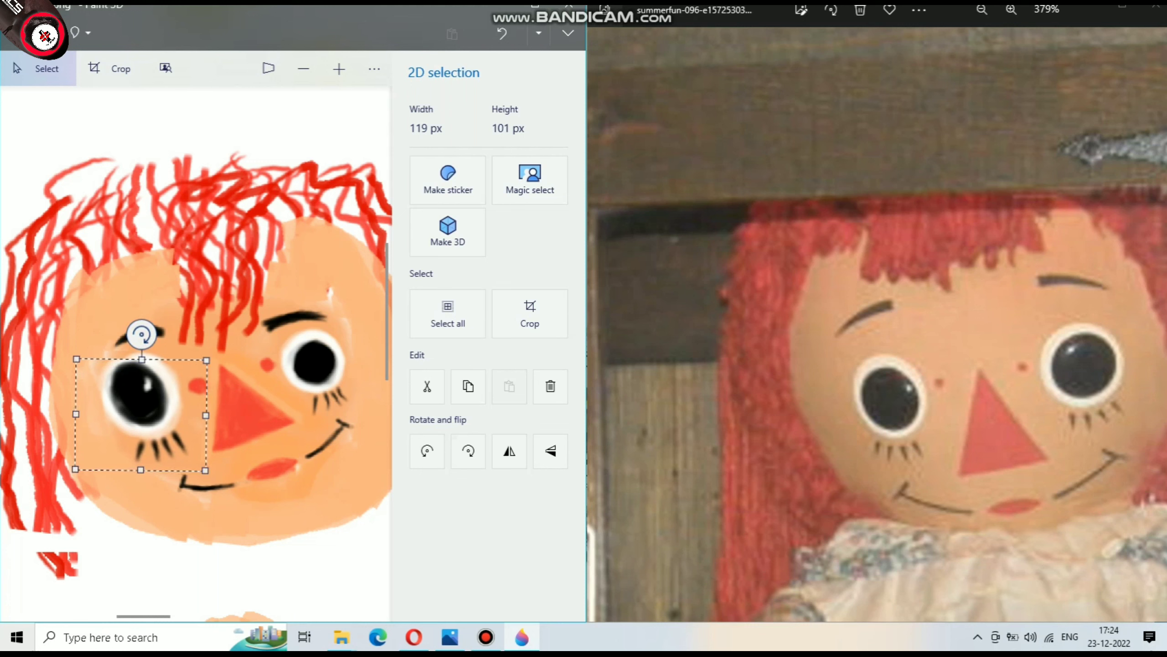
{"action": "left_click_drag", "start_coordinate": [140, 470], "coordinate": [140, 474]}
{"action": "left_click_drag", "start_coordinate": [141, 359], "coordinate": [141, 355]}
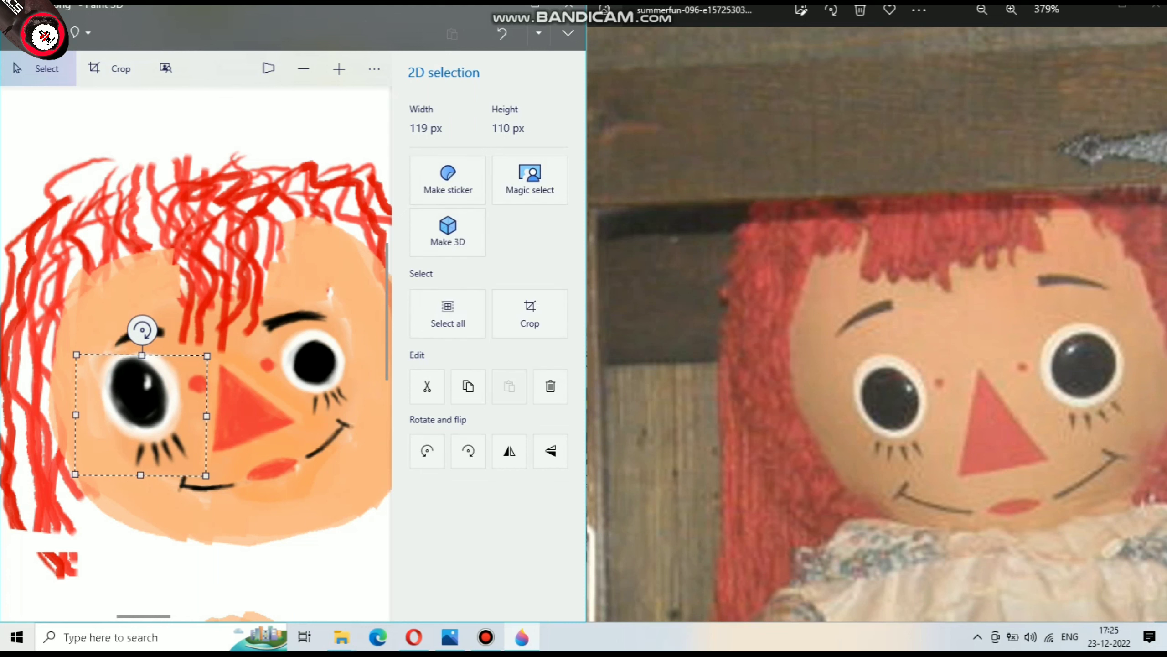
{"action": "key", "text": "Return"}
Enlarge the right eye taller and wider, shifting it slightly down and left
{"action": "scroll", "coordinate": [197, 349], "scroll_direction": "right", "scroll_amount": 2}
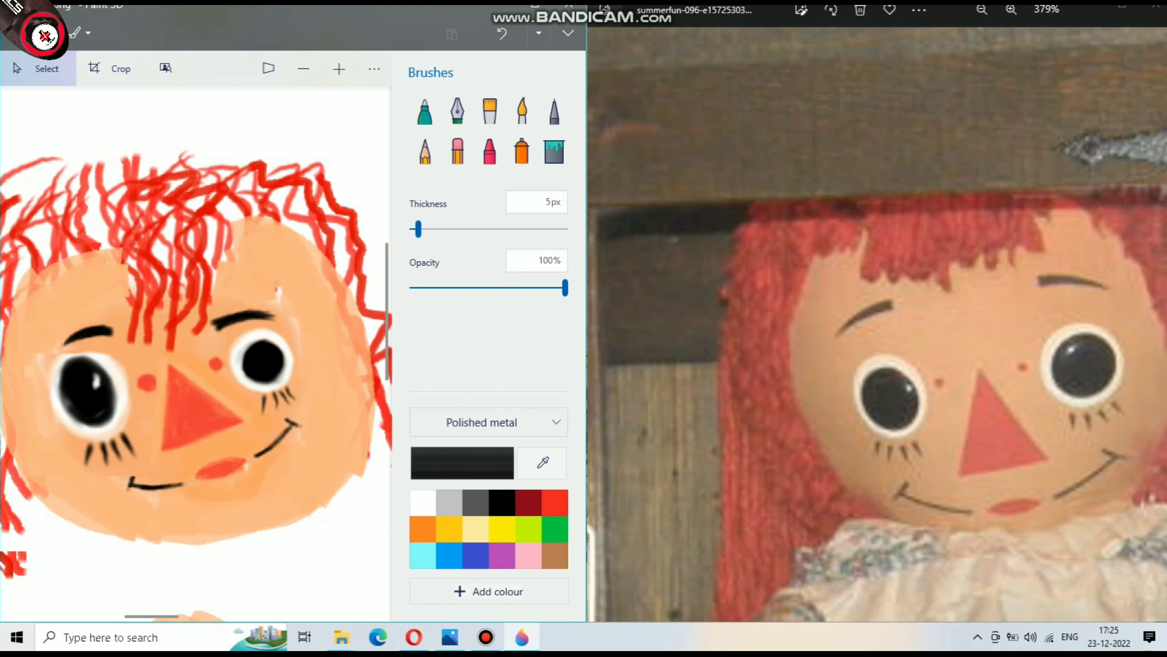
{"action": "left_click_drag", "start_coordinate": [223, 333], "coordinate": [313, 412]}
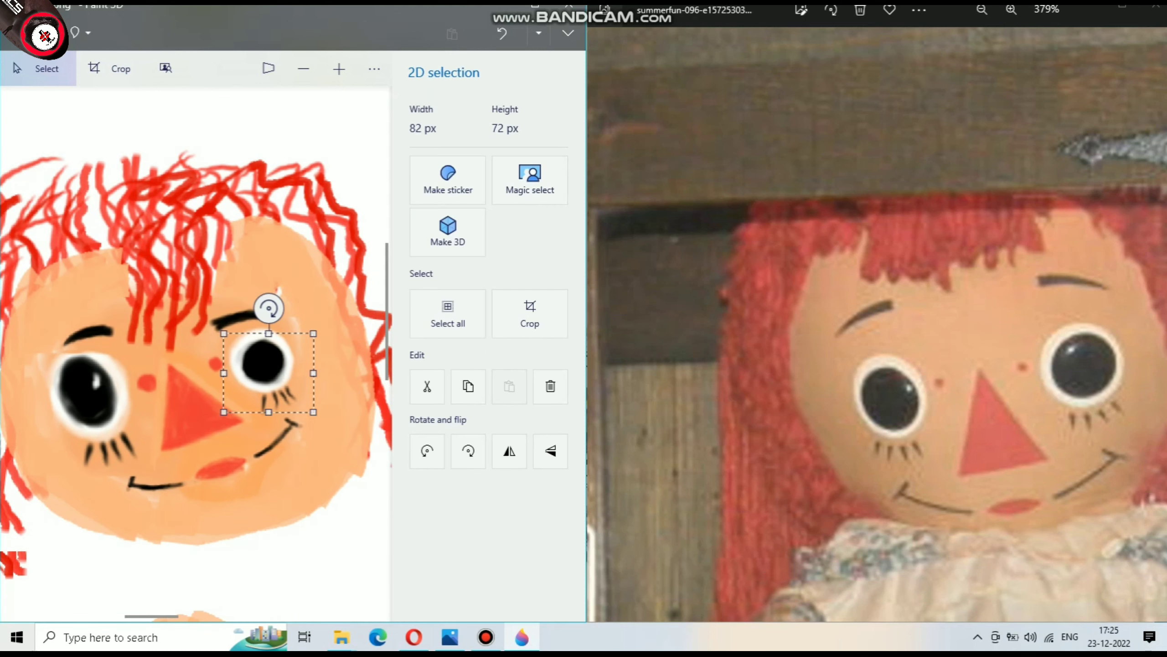
{"action": "left_click_drag", "start_coordinate": [268, 333], "coordinate": [269, 313]}
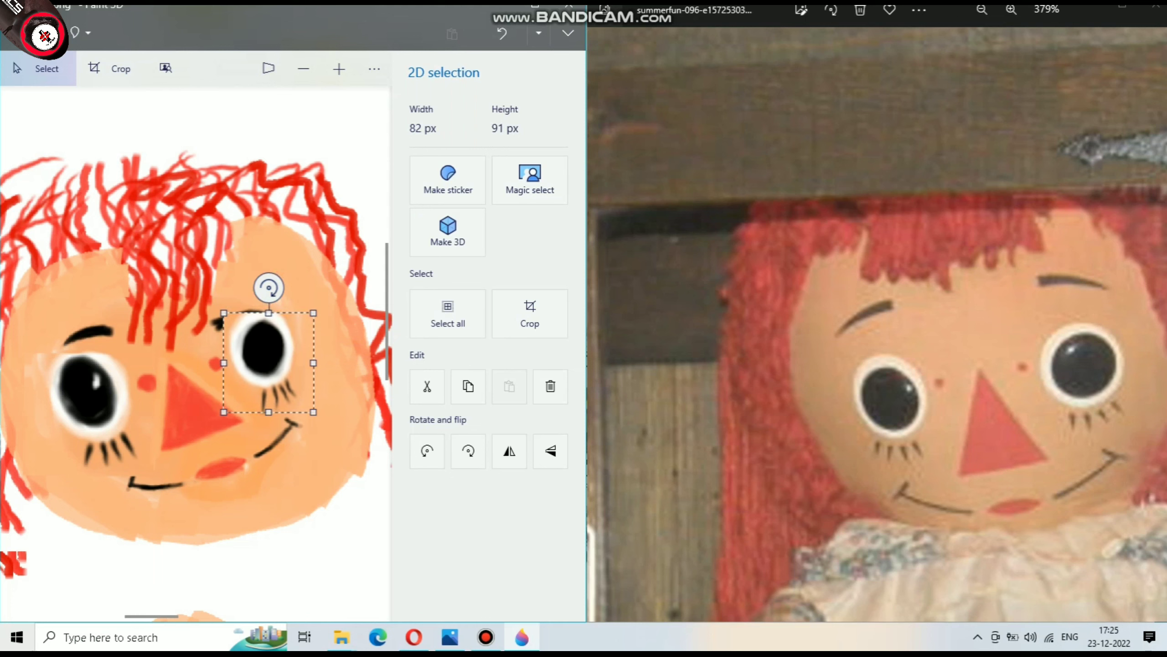
{"action": "left_click_drag", "start_coordinate": [313, 363], "coordinate": [335, 363]}
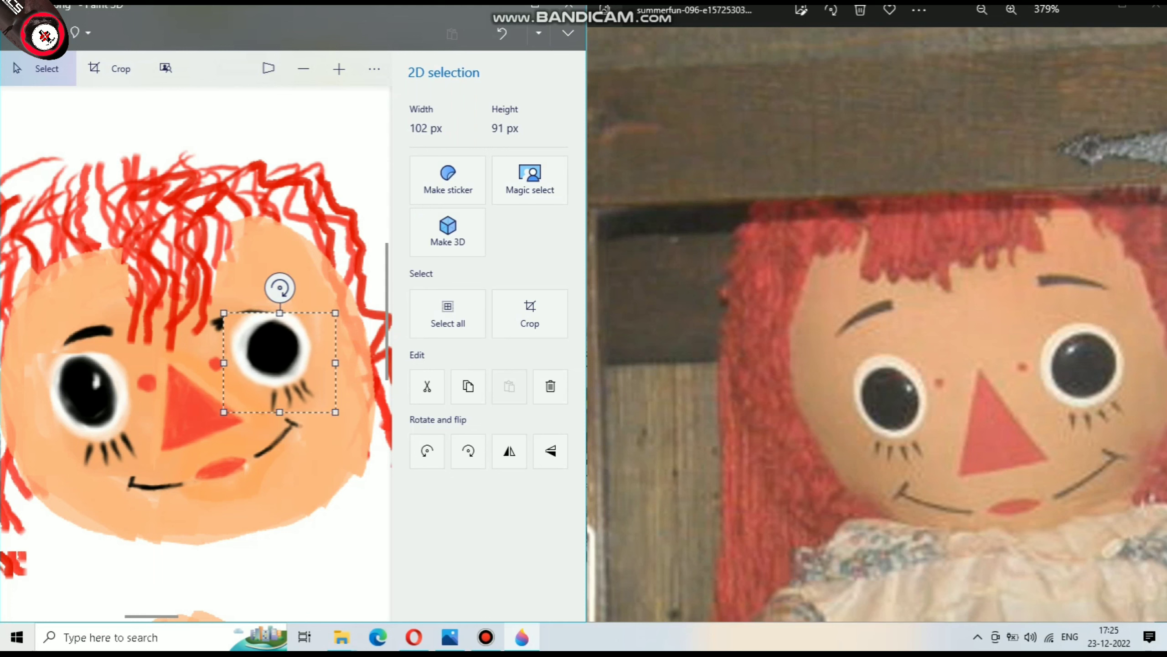
{"action": "left_click_drag", "start_coordinate": [278, 312], "coordinate": [279, 302]}
{"action": "mouse_move", "coordinate": [279, 357]}
{"action": "left_mouse_down"}
{"action": "mouse_move", "coordinate": [274, 377]}
{"action": "mouse_move", "coordinate": [260, 360]}
{"action": "mouse_move", "coordinate": [279, 360]}
{"action": "left_mouse_up"}
{"action": "key", "text": "b"}
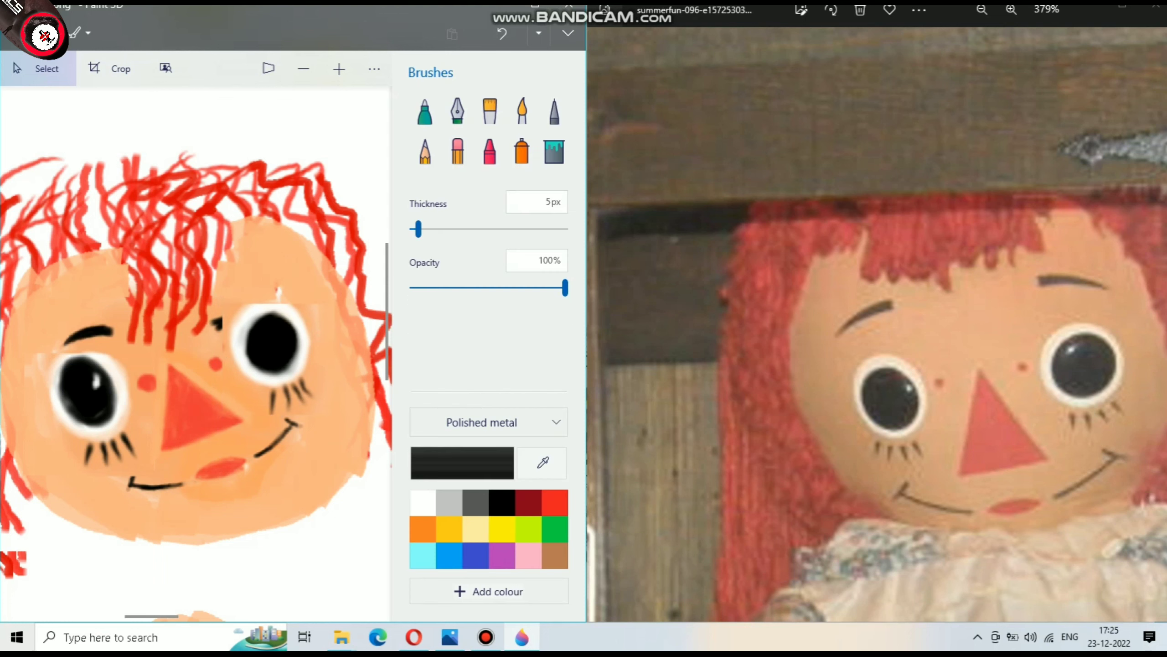
Darken and lengthen the eyebrows with black Watercolour brush strokes
{"action": "left_click", "coordinate": [522, 110]}
{"action": "scroll", "coordinate": [238, 340], "scroll_direction": "up", "scroll_amount": 5}
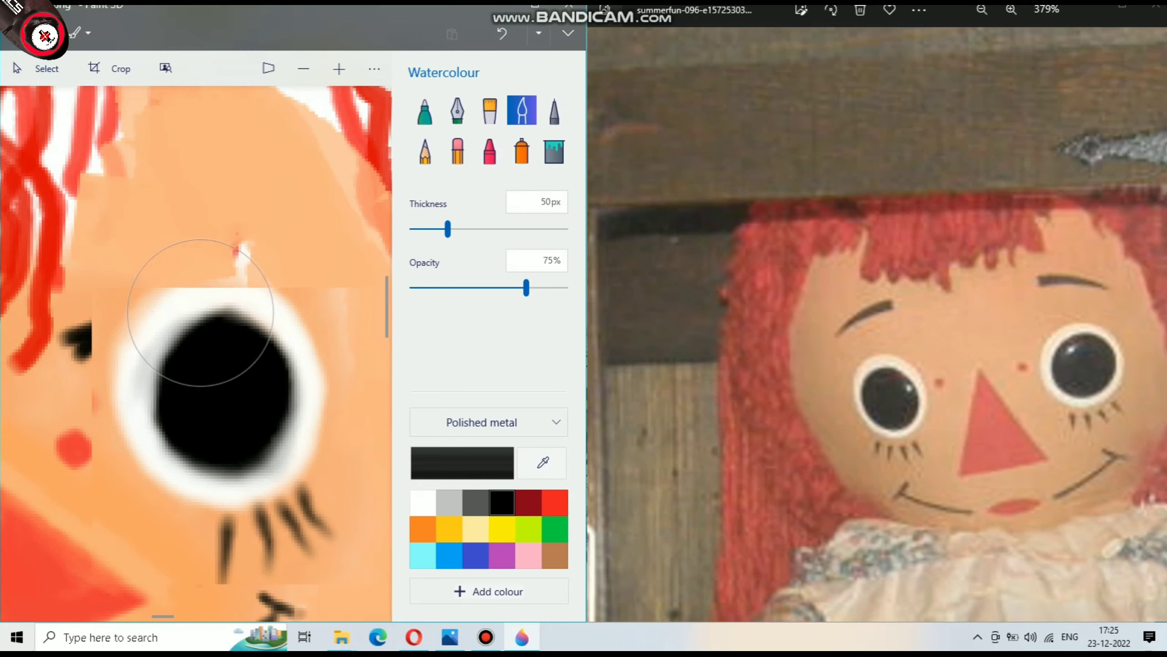
{"action": "scroll", "coordinate": [191, 276], "scroll_direction": "up", "scroll_amount": 3}
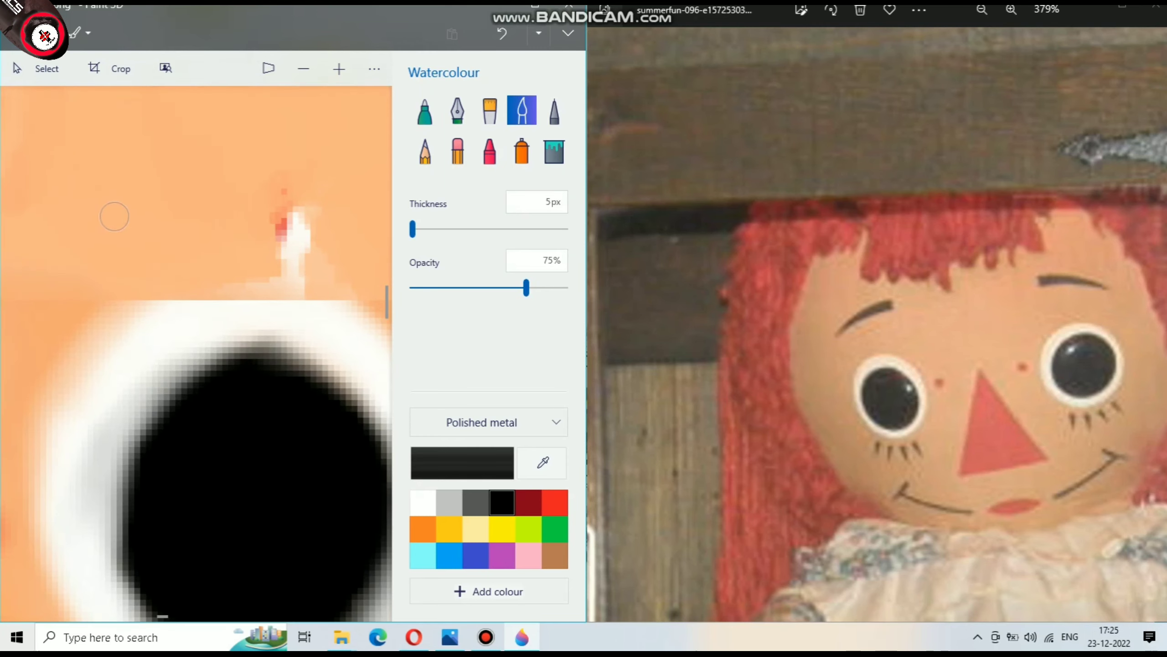
{"action": "mouse_move", "coordinate": [106, 179]}
{"action": "left_mouse_down"}
{"action": "mouse_move", "coordinate": [350, 121]}
{"action": "mouse_move", "coordinate": [112, 187]}
{"action": "mouse_move", "coordinate": [367, 117]}
{"action": "left_mouse_up"}
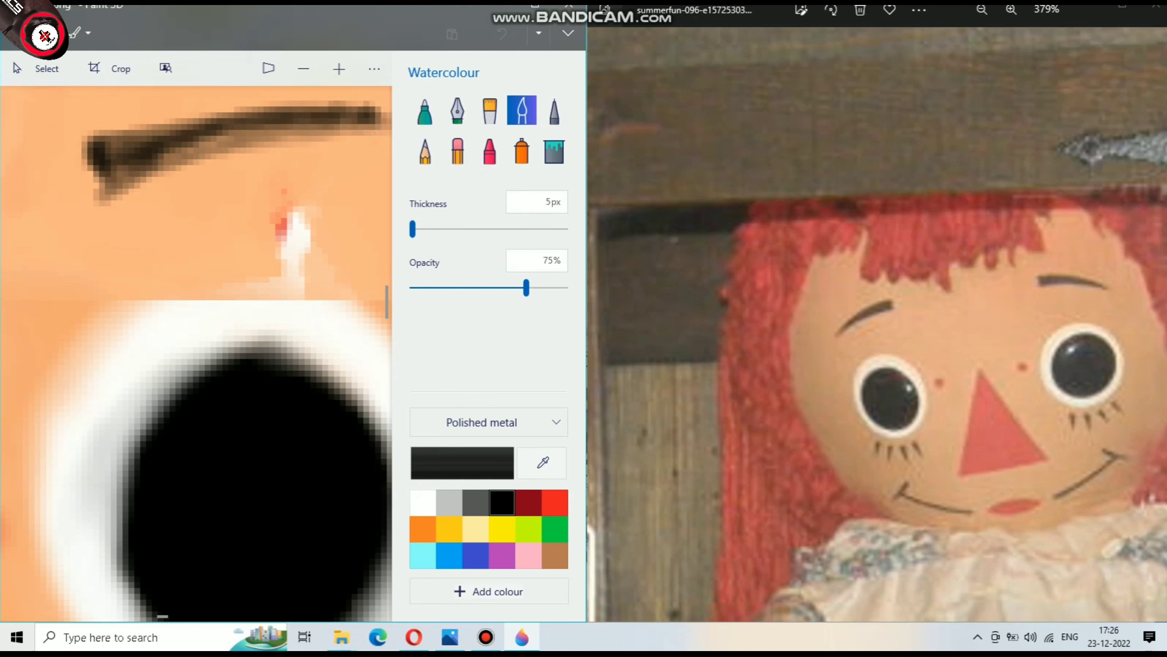
{"action": "scroll", "coordinate": [238, 288], "scroll_direction": "down", "scroll_amount": 5}
{"action": "scroll", "coordinate": [288, 224], "scroll_direction": "up", "scroll_amount": 3}
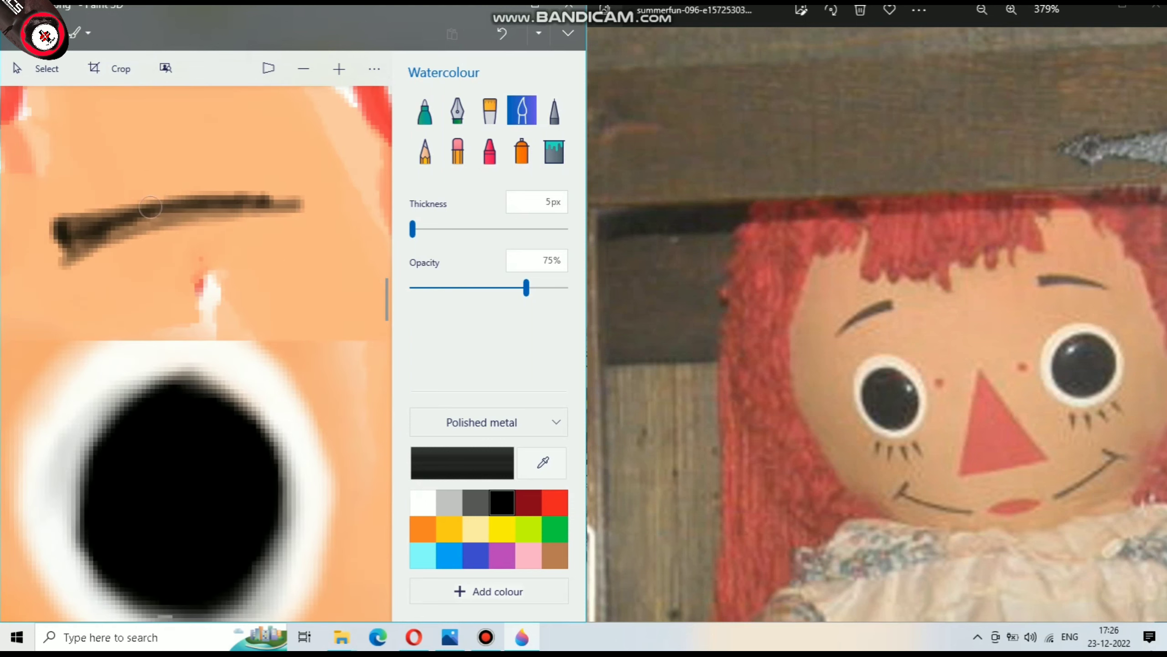
{"action": "mouse_move", "coordinate": [58, 231]}
{"action": "left_mouse_down"}
{"action": "mouse_move", "coordinate": [325, 209]}
{"action": "mouse_move", "coordinate": [48, 275]}
{"action": "mouse_move", "coordinate": [324, 208]}
{"action": "left_mouse_up"}
Extend the left eyebrow with a tapered black tail
{"action": "scroll", "coordinate": [115, 255], "scroll_direction": "down", "scroll_amount": 5}
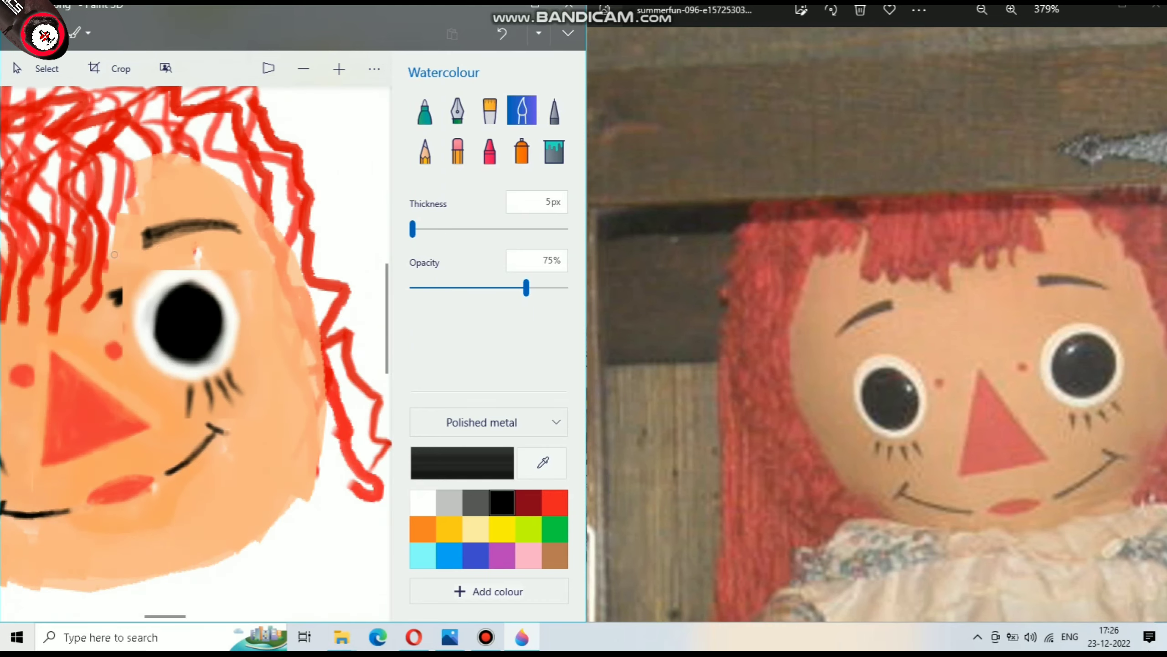
{"action": "scroll", "coordinate": [115, 256], "scroll_direction": "left", "scroll_amount": 3}
{"action": "scroll", "coordinate": [136, 357], "scroll_direction": "up", "scroll_amount": 3}
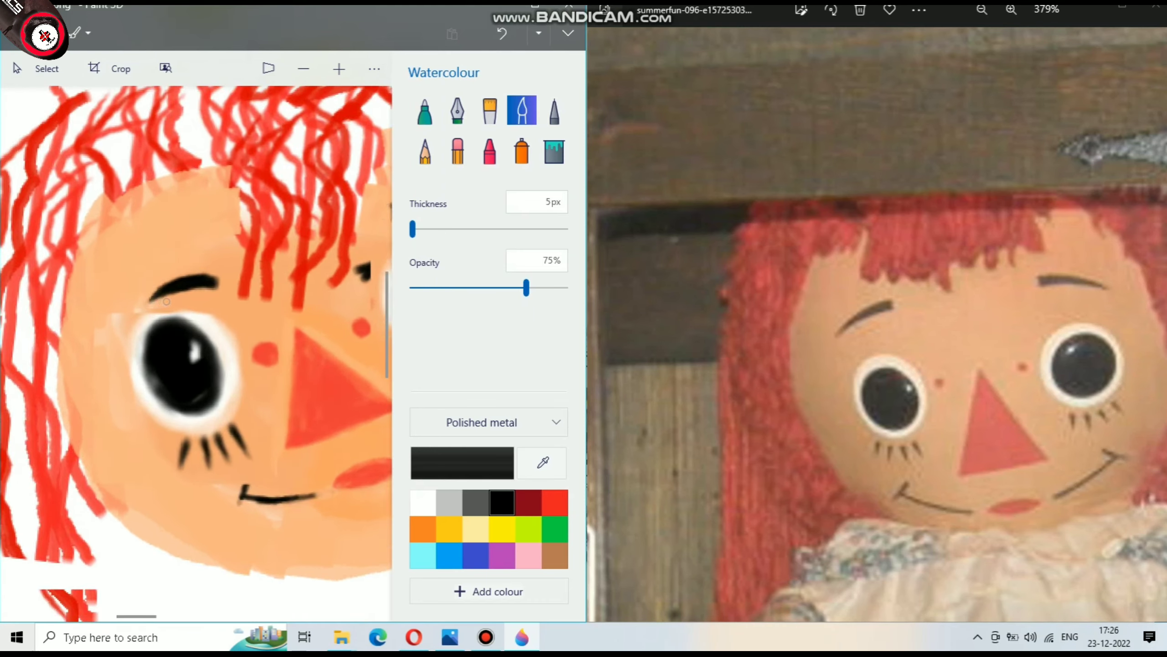
{"action": "scroll", "coordinate": [112, 321], "scroll_direction": "up", "scroll_amount": 2}
{"action": "left_click_drag", "start_coordinate": [54, 354], "coordinate": [274, 230]}
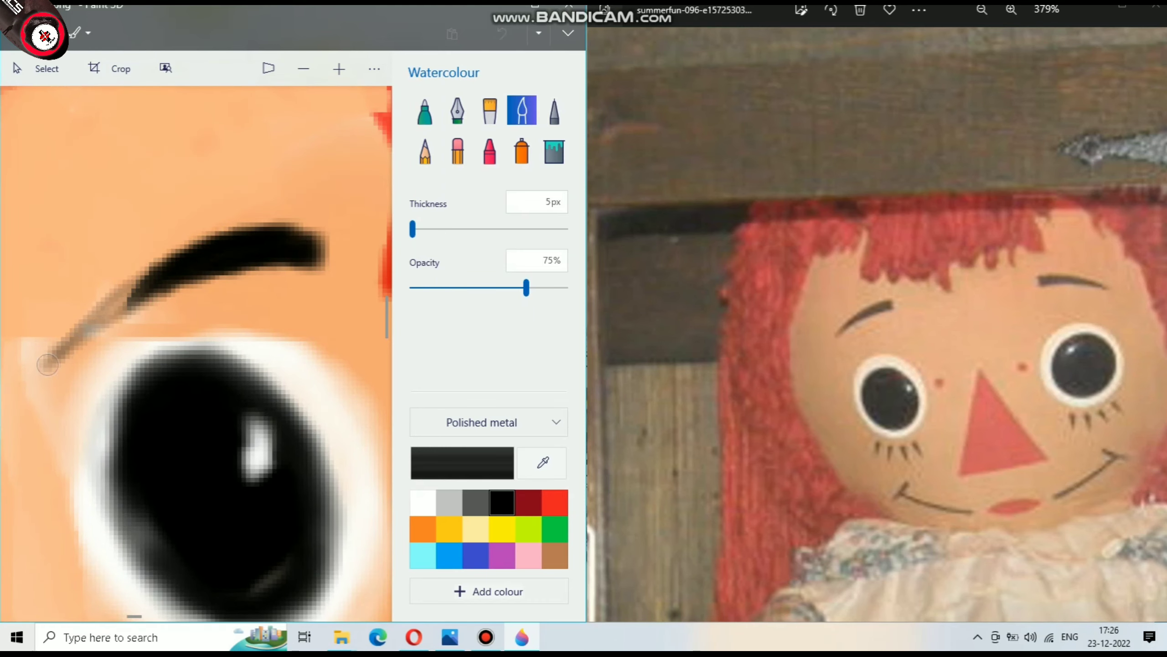
{"action": "left_click_drag", "start_coordinate": [42, 368], "coordinate": [148, 294]}
{"action": "left_click_drag", "start_coordinate": [87, 322], "coordinate": [120, 293]}
{"action": "scroll", "coordinate": [253, 253], "scroll_direction": "down", "scroll_amount": 5}
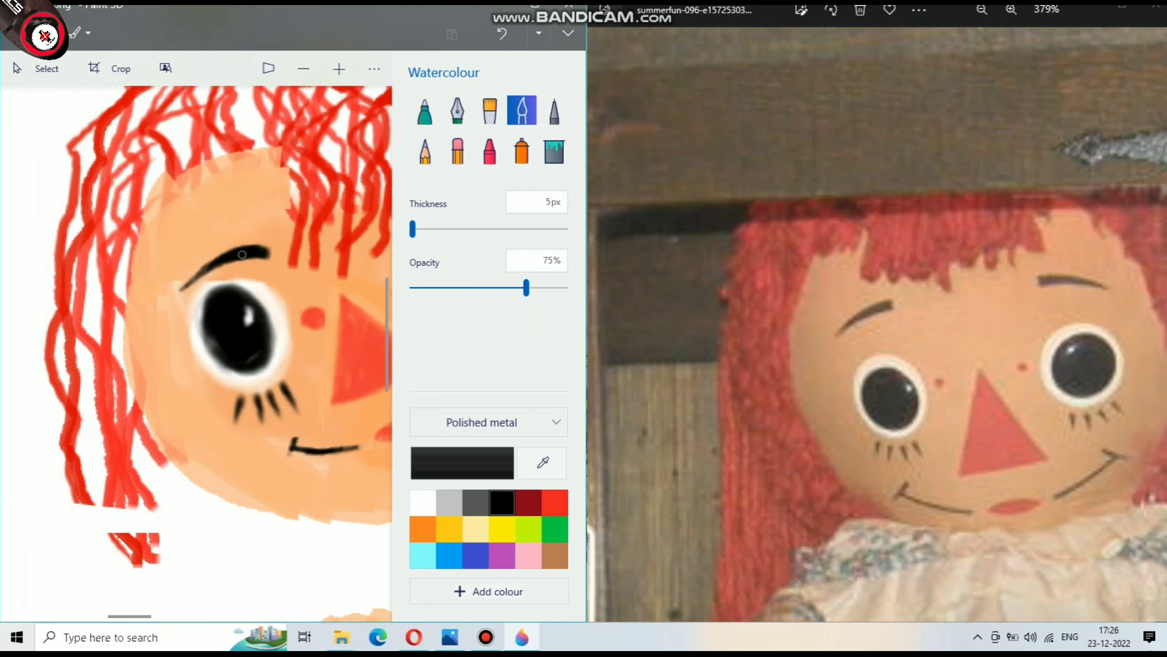
{"action": "scroll", "coordinate": [250, 295], "scroll_direction": "down", "scroll_amount": 2}
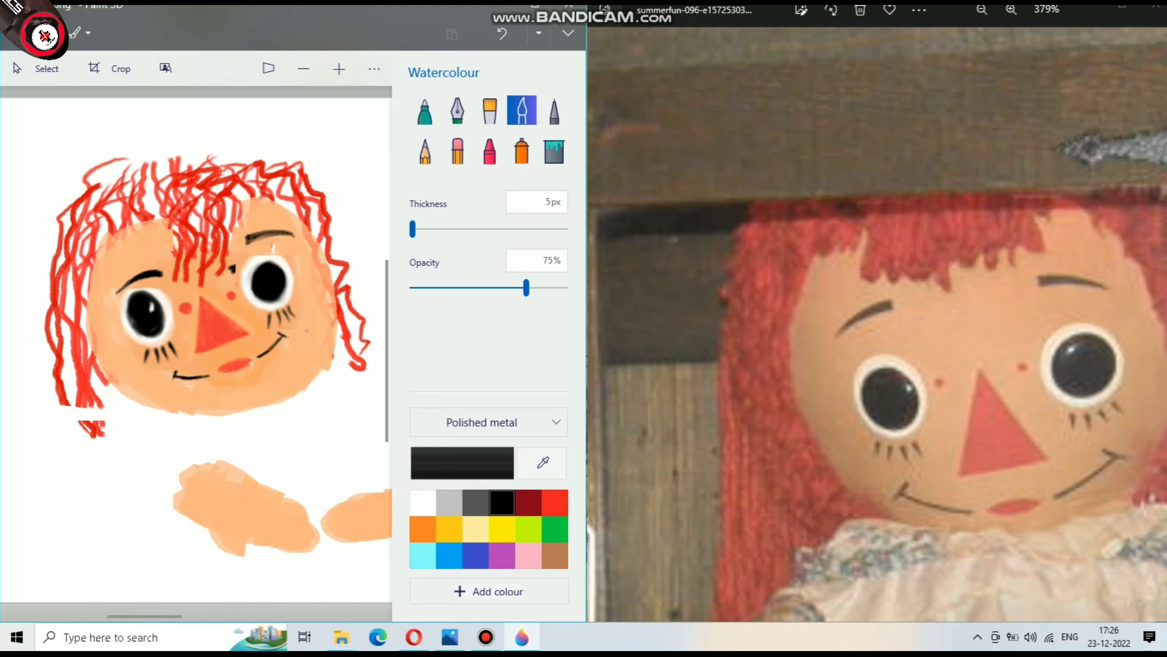
Shade the red hair, including its left side, with dark maroon Watercolour strokes
{"action": "scroll", "coordinate": [301, 334], "scroll_direction": "down", "scroll_amount": 2}
{"action": "left_click", "coordinate": [555, 502]}
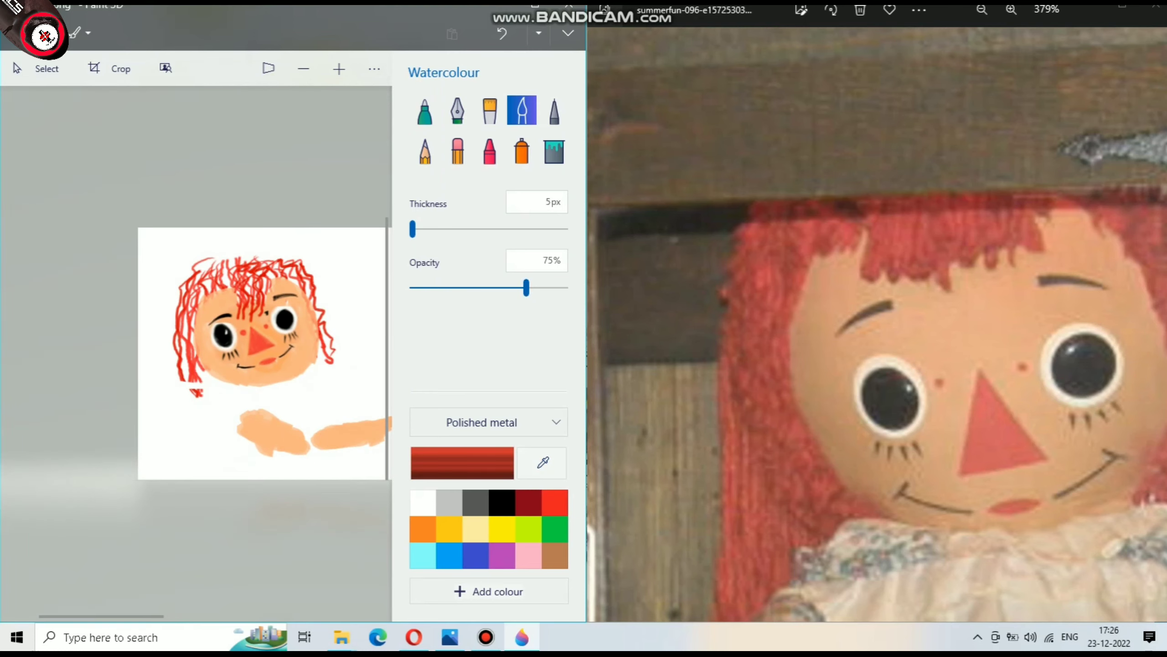
{"action": "left_click", "coordinate": [528, 502]}
{"action": "scroll", "coordinate": [266, 157], "scroll_direction": "up", "scroll_amount": 2}
{"action": "scroll", "coordinate": [265, 158], "scroll_direction": "up", "scroll_amount": 3}
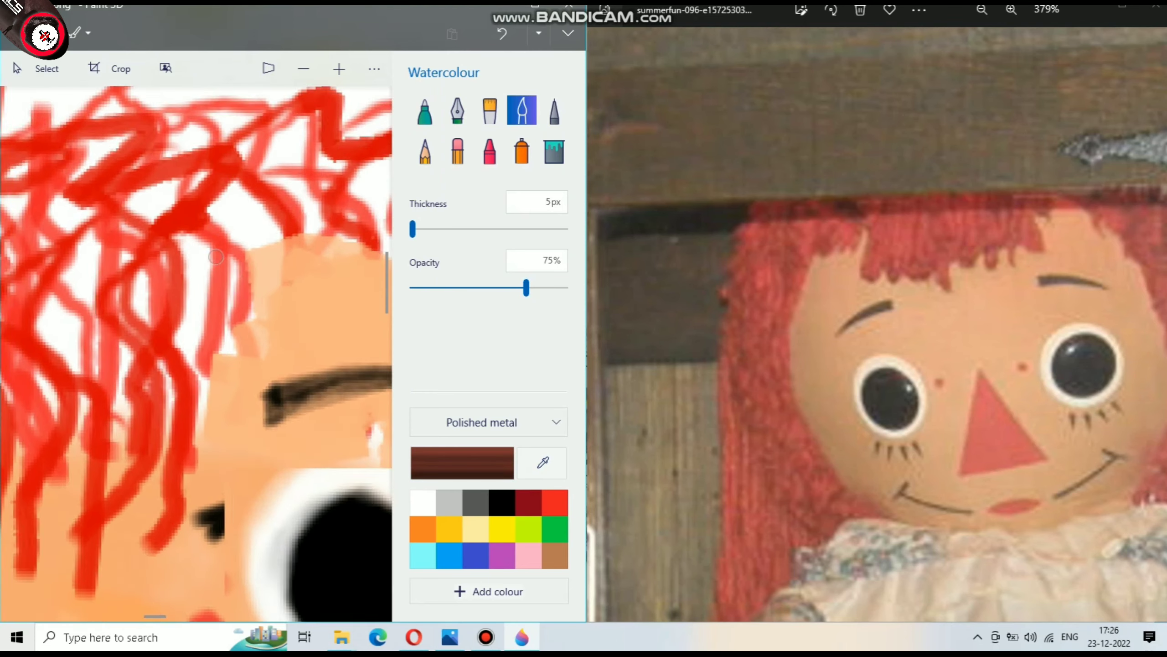
{"action": "scroll", "coordinate": [266, 158], "scroll_direction": "up", "scroll_amount": 2}
{"action": "scroll", "coordinate": [266, 157], "scroll_direction": "down", "scroll_amount": 5}
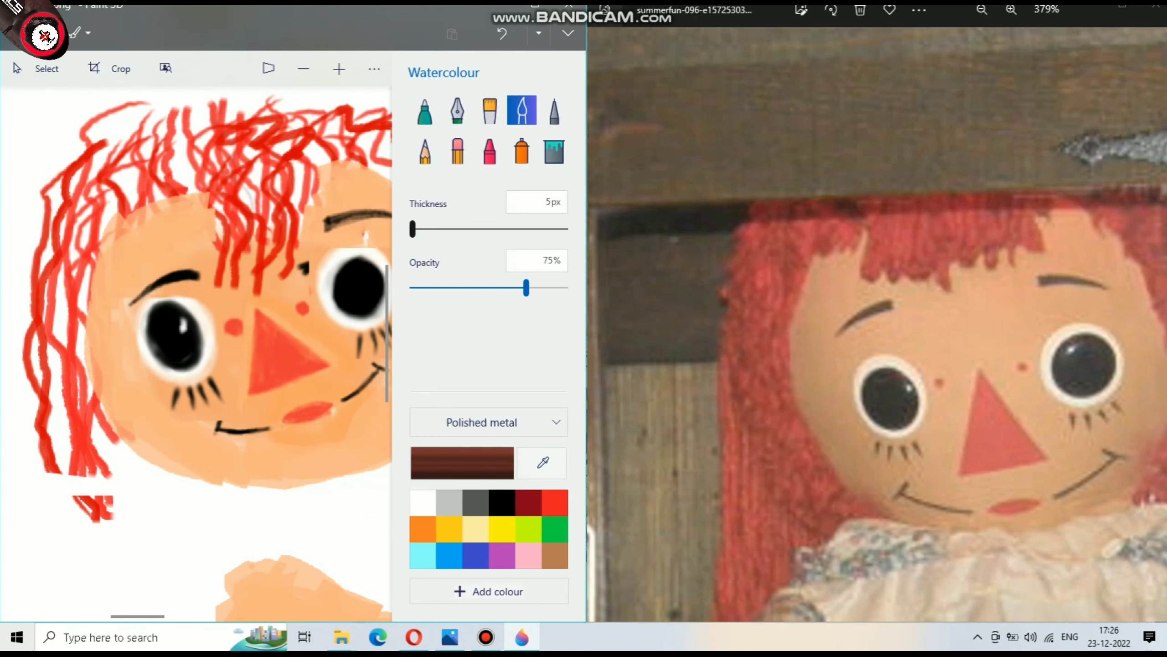
{"action": "mouse_move", "coordinate": [238, 133]}
{"action": "left_mouse_down"}
{"action": "mouse_move", "coordinate": [258, 229]}
{"action": "mouse_move", "coordinate": [285, 152]}
{"action": "mouse_move", "coordinate": [161, 152]}
{"action": "mouse_move", "coordinate": [110, 231]}
{"action": "mouse_move", "coordinate": [27, 414]}
{"action": "left_mouse_up"}
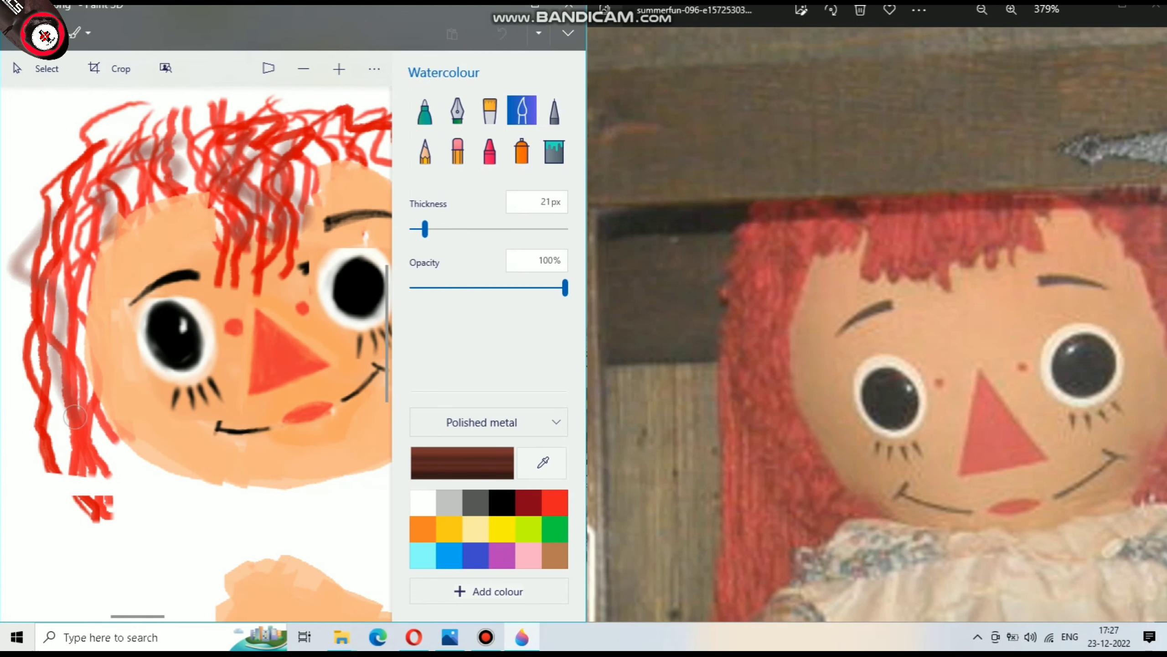
{"action": "left_click_drag", "start_coordinate": [55, 258], "coordinate": [68, 460]}
{"action": "scroll", "coordinate": [184, 322], "scroll_direction": "down", "scroll_amount": 3}
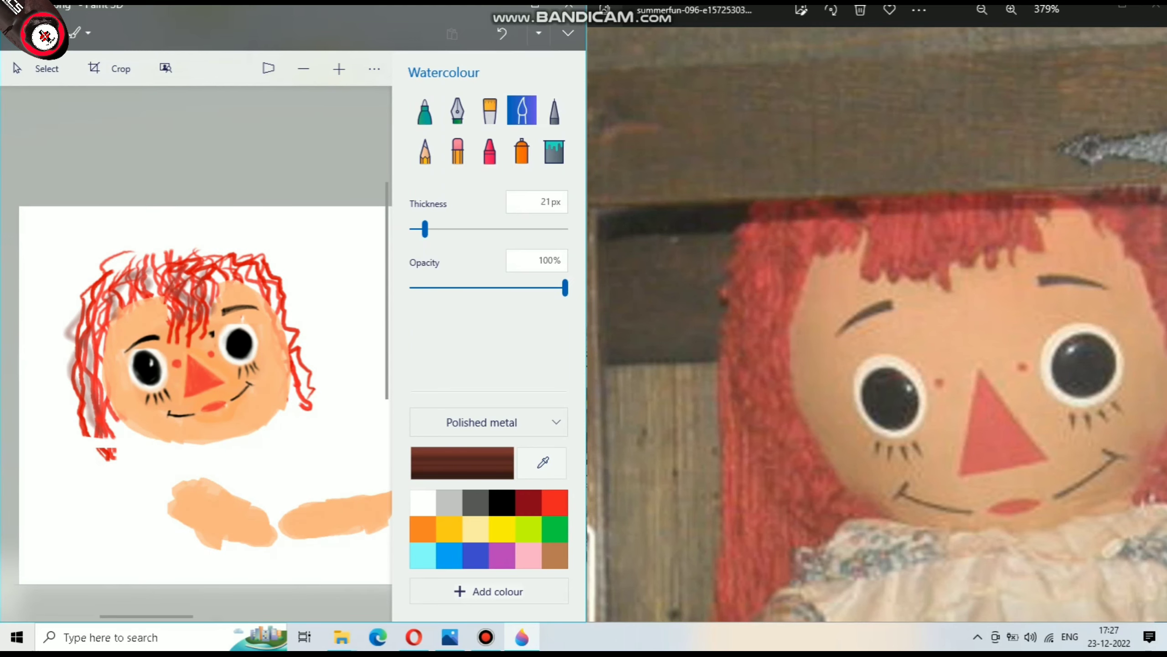
Begin a faint translucent red wash beside and over the right side of the hair
{"action": "left_click", "coordinate": [555, 502]}
{"action": "scroll", "coordinate": [269, 255], "scroll_direction": "up", "scroll_amount": 3}
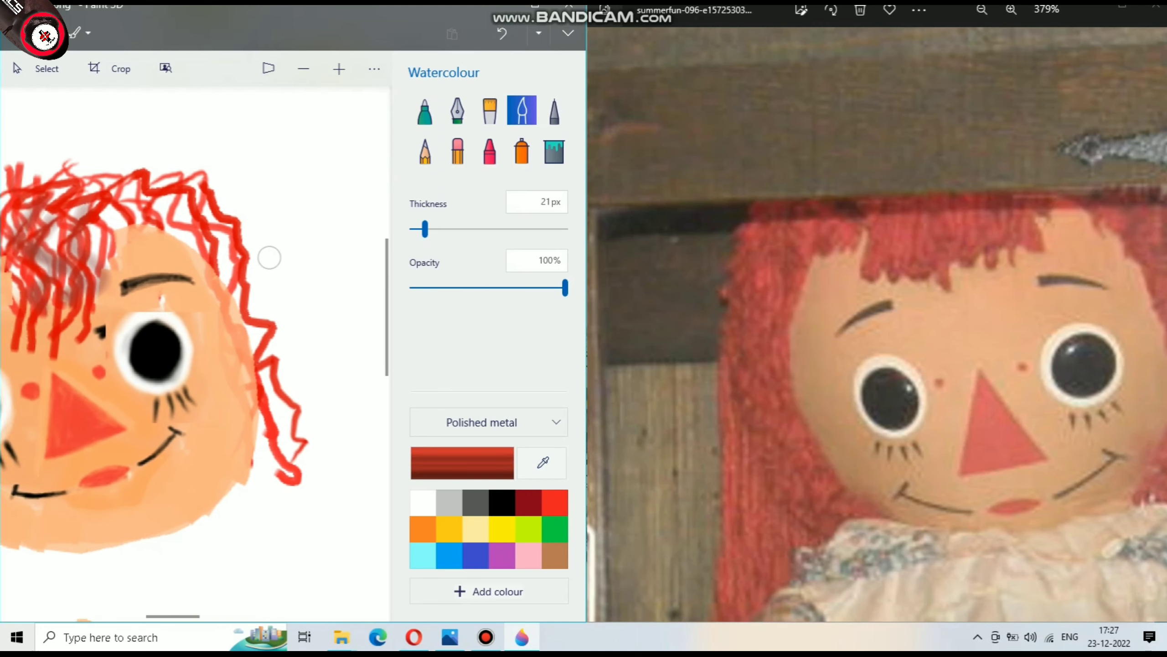
{"action": "mouse_move", "coordinate": [205, 210]}
{"action": "left_mouse_down"}
{"action": "mouse_move", "coordinate": [219, 278]}
{"action": "mouse_move", "coordinate": [276, 414]}
{"action": "mouse_move", "coordinate": [184, 230]}
{"action": "mouse_move", "coordinate": [247, 204]}
{"action": "mouse_move", "coordinate": [225, 192]}
{"action": "mouse_move", "coordinate": [276, 460]}
{"action": "mouse_move", "coordinate": [253, 551]}
{"action": "mouse_move", "coordinate": [198, 180]}
{"action": "left_mouse_up"}
{"action": "left_click_drag", "start_coordinate": [278, 342], "coordinate": [286, 402]}
At 37px thickness, wash translucent red across the top and upper-left hair
{"action": "left_click_drag", "start_coordinate": [424, 228], "coordinate": [437, 228]}
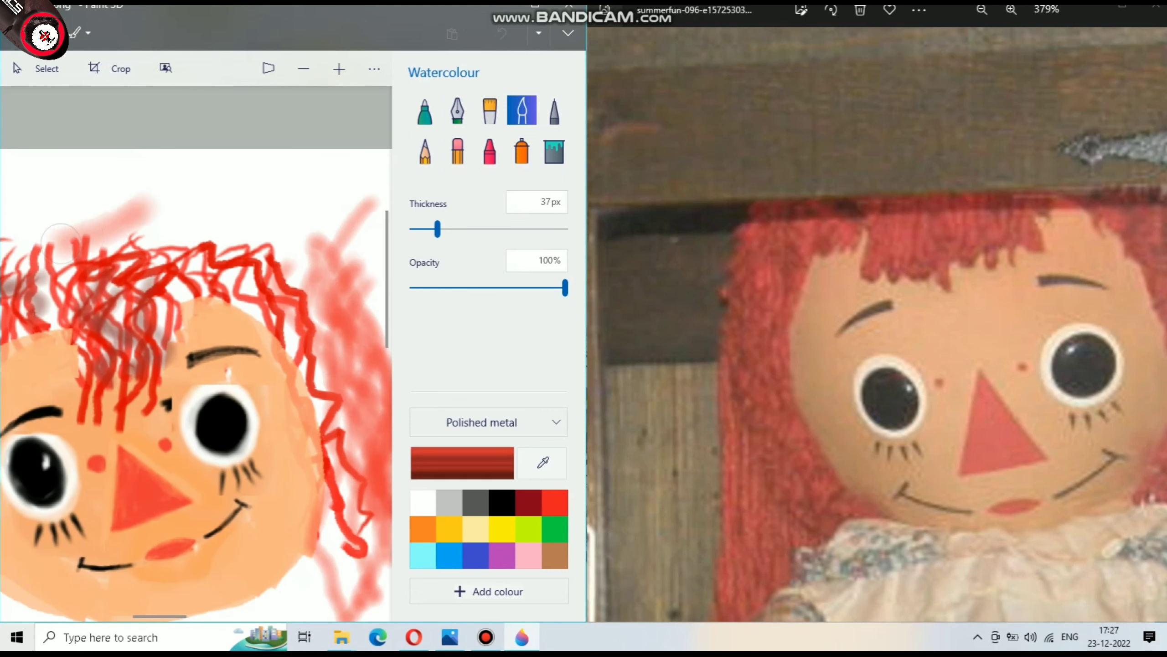
{"action": "mouse_move", "coordinate": [61, 241]}
{"action": "left_mouse_down"}
{"action": "mouse_move", "coordinate": [262, 244]}
{"action": "mouse_move", "coordinate": [288, 279]}
{"action": "left_mouse_up"}
{"action": "scroll", "coordinate": [289, 279], "scroll_direction": "down", "scroll_amount": 3}
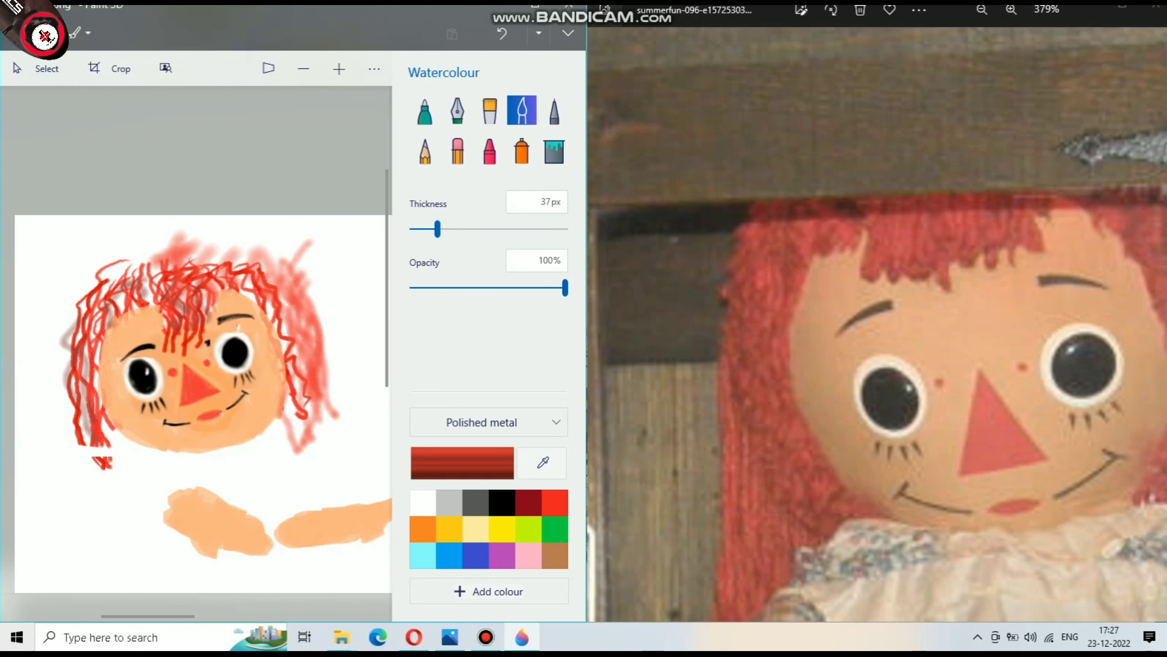
{"action": "mouse_move", "coordinate": [179, 239]}
{"action": "left_mouse_down"}
{"action": "mouse_move", "coordinate": [143, 244]}
{"action": "mouse_move", "coordinate": [93, 282]}
{"action": "mouse_move", "coordinate": [83, 441]}
{"action": "mouse_move", "coordinate": [101, 453]}
{"action": "left_mouse_up"}
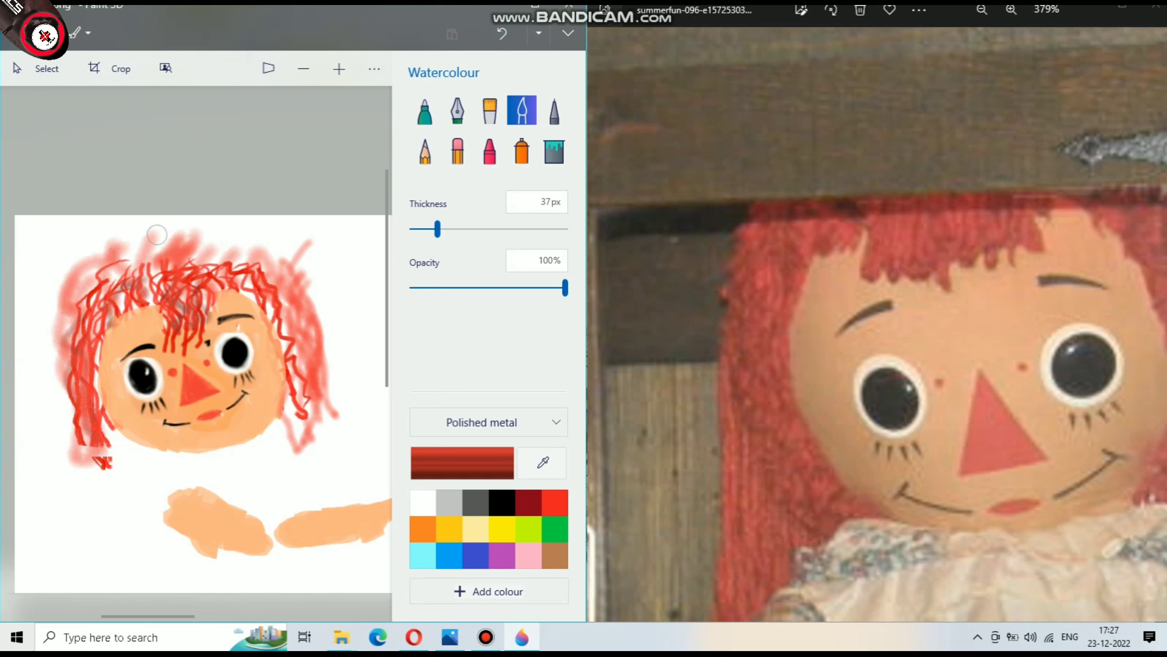
{"action": "left_click_drag", "start_coordinate": [156, 235], "coordinate": [285, 262]}
{"action": "scroll", "coordinate": [259, 255], "scroll_direction": "down", "scroll_amount": 2}
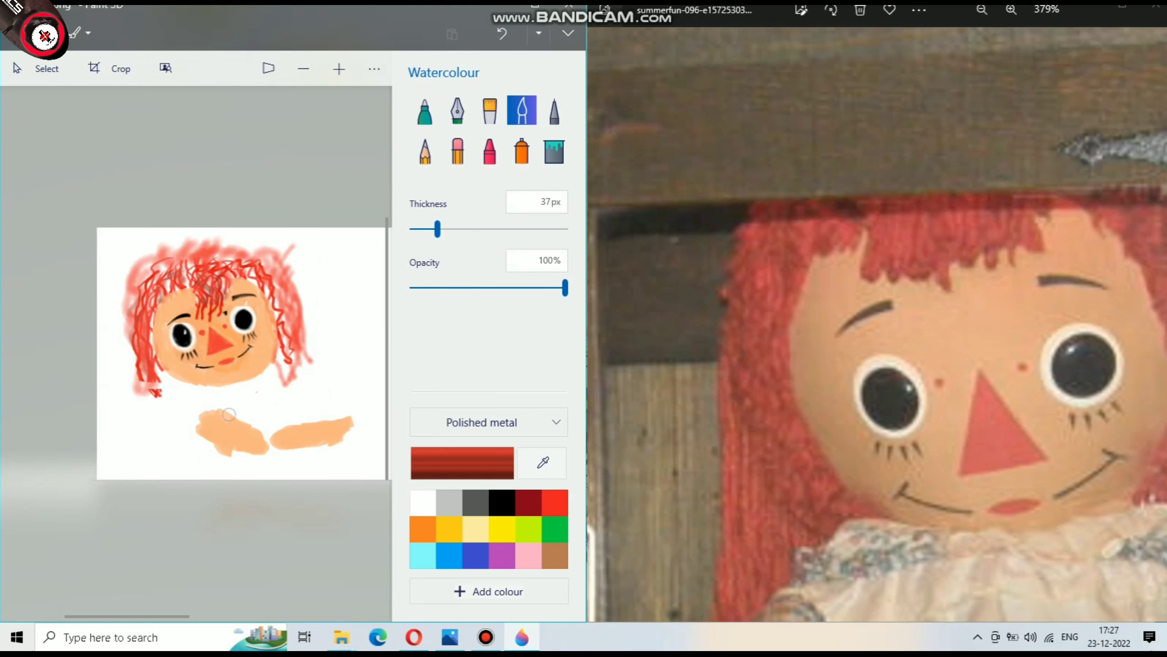
{"action": "scroll", "coordinate": [229, 415], "scroll_direction": "up", "scroll_amount": 2}
{"action": "scroll", "coordinate": [235, 395], "scroll_direction": "down", "scroll_amount": 1}
{"action": "scroll", "coordinate": [261, 346], "scroll_direction": "up", "scroll_amount": 2}
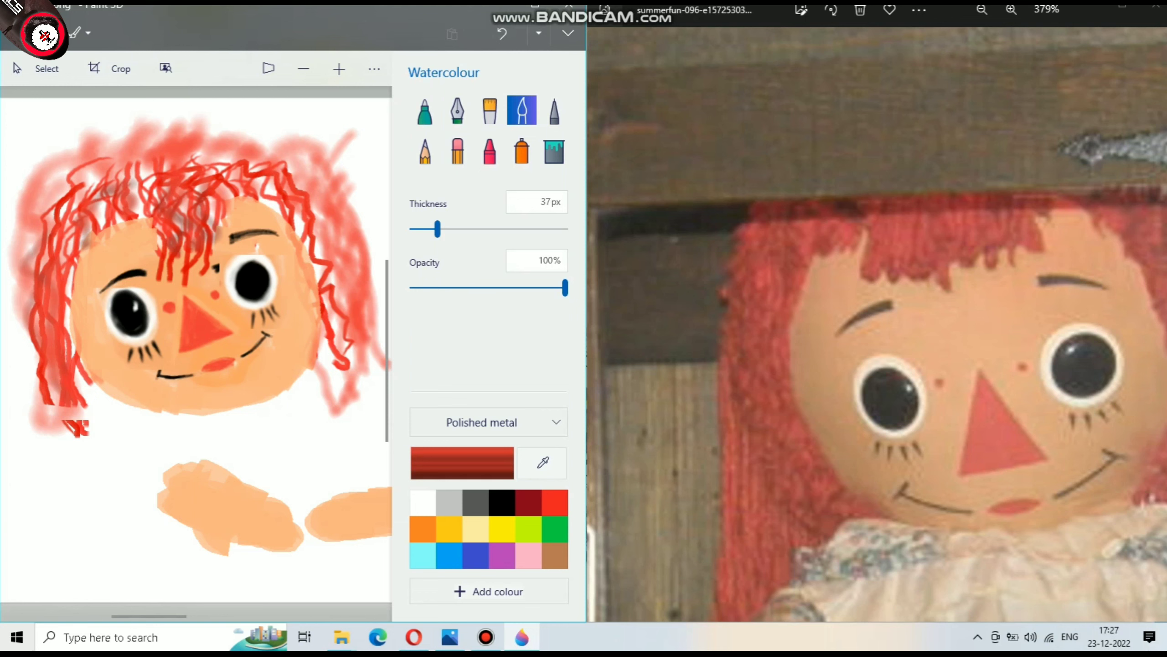
Draw a thin, sharp red strand into the hair with the Pixel pen
{"action": "left_click", "coordinate": [489, 150]}
{"action": "scroll", "coordinate": [150, 177], "scroll_direction": "up", "scroll_amount": 1}
{"action": "scroll", "coordinate": [150, 177], "scroll_direction": "up", "scroll_amount": 1}
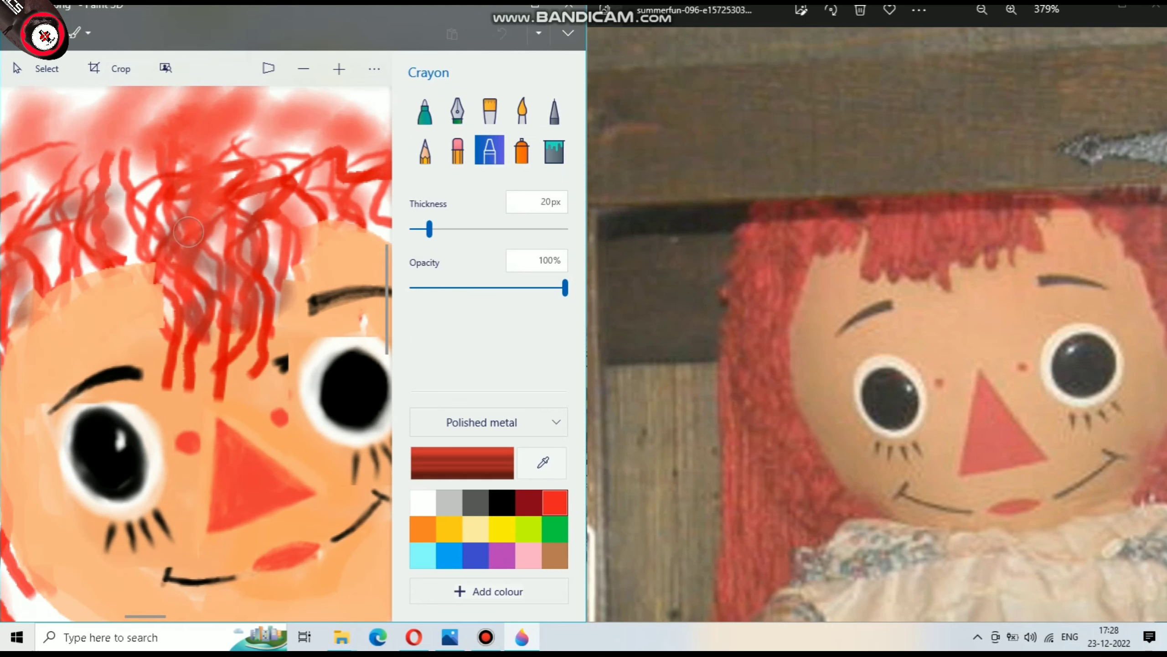
{"action": "left_click", "coordinate": [553, 110]}
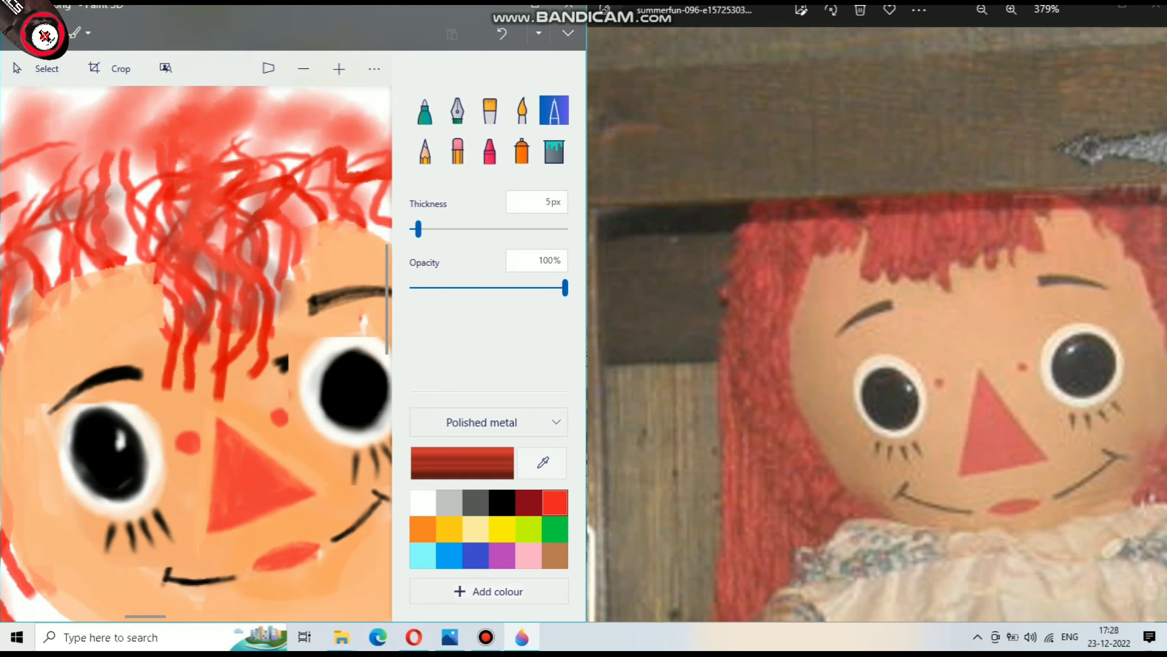
{"action": "scroll", "coordinate": [293, 148], "scroll_direction": "up", "scroll_amount": 2}
{"action": "scroll", "coordinate": [292, 148], "scroll_direction": "up", "scroll_amount": 2}
{"action": "left_click_drag", "start_coordinate": [297, 112], "coordinate": [271, 261]}
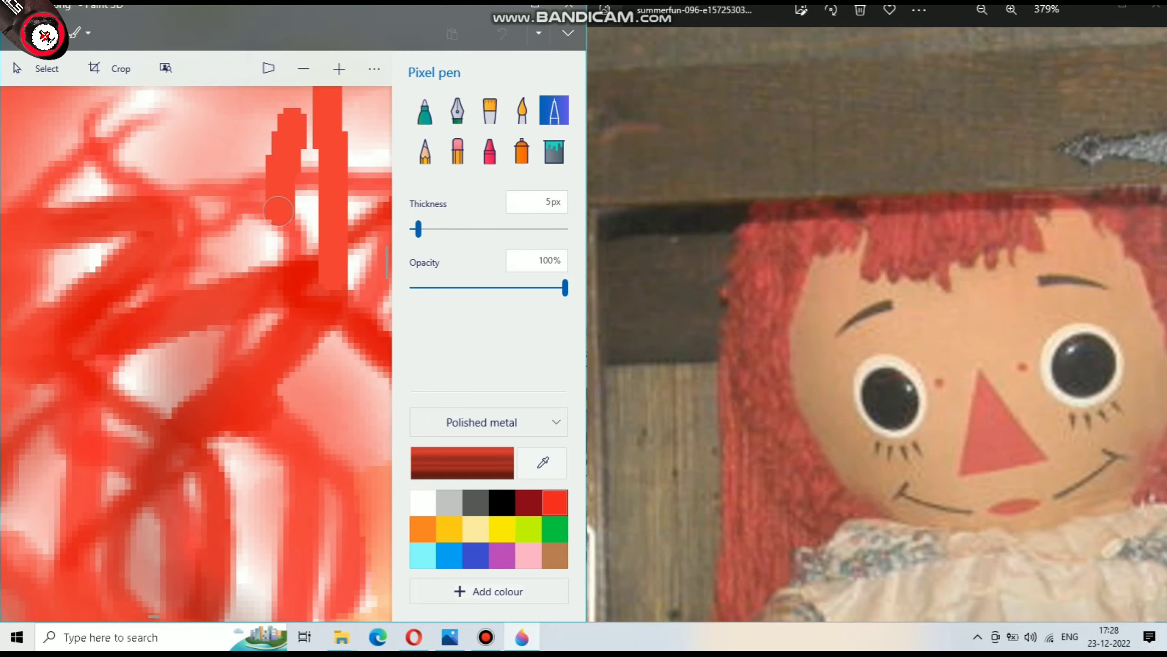
{"action": "scroll", "coordinate": [271, 261], "scroll_direction": "up", "scroll_amount": 2}
{"action": "scroll", "coordinate": [234, 156], "scroll_direction": "down", "scroll_amount": 2}
{"action": "scroll", "coordinate": [755, 275], "scroll_direction": "down", "scroll_amount": 3}
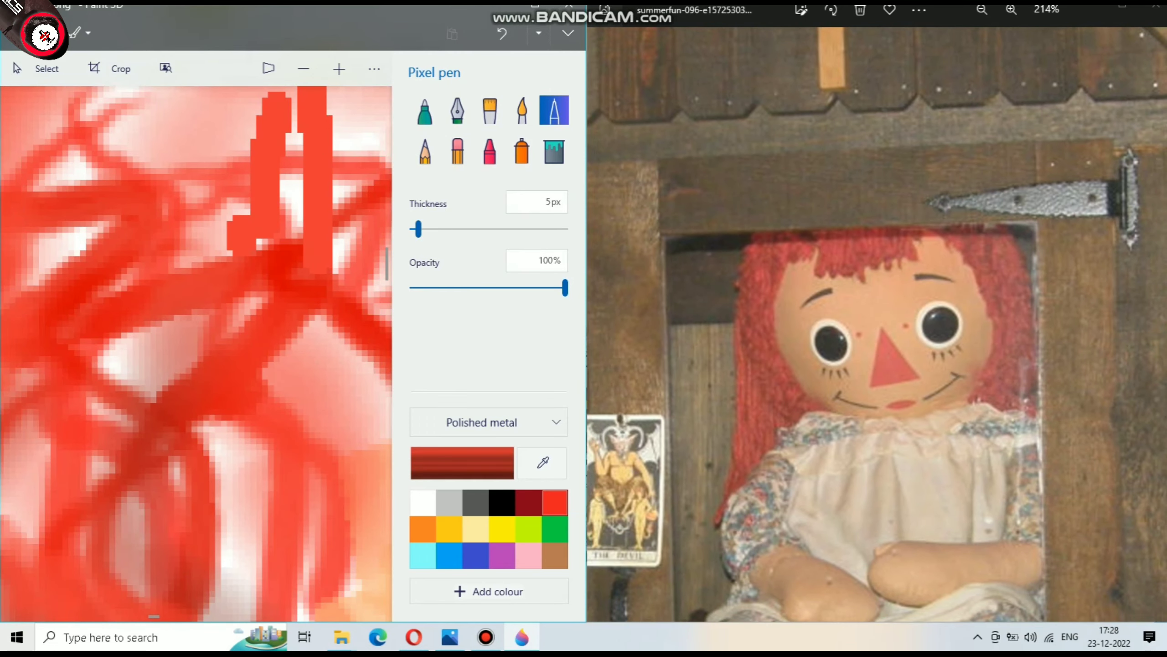
Add a red Calligraphy pen stroke into the top of the hair
{"action": "left_click", "coordinate": [457, 111]}
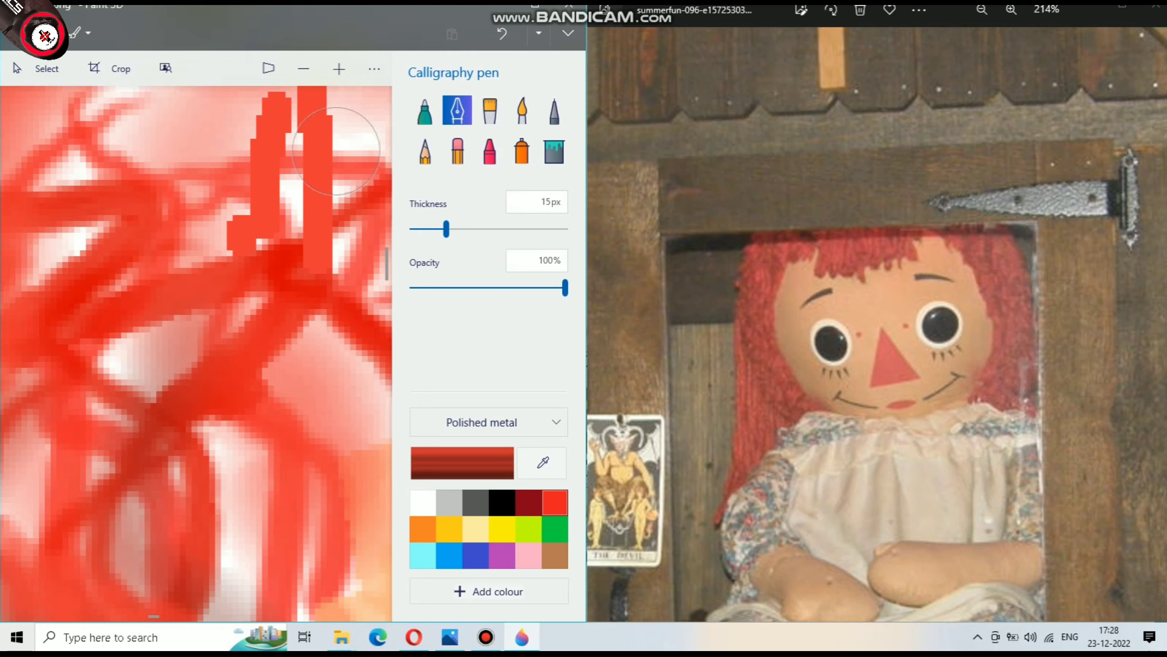
{"action": "scroll", "coordinate": [181, 322], "scroll_direction": "up", "scroll_amount": 2}
{"action": "left_click_drag", "start_coordinate": [92, 183], "coordinate": [182, 442]}
{"action": "scroll", "coordinate": [182, 441], "scroll_direction": "down", "scroll_amount": 2}
{"action": "scroll", "coordinate": [223, 432], "scroll_direction": "down", "scroll_amount": 2}
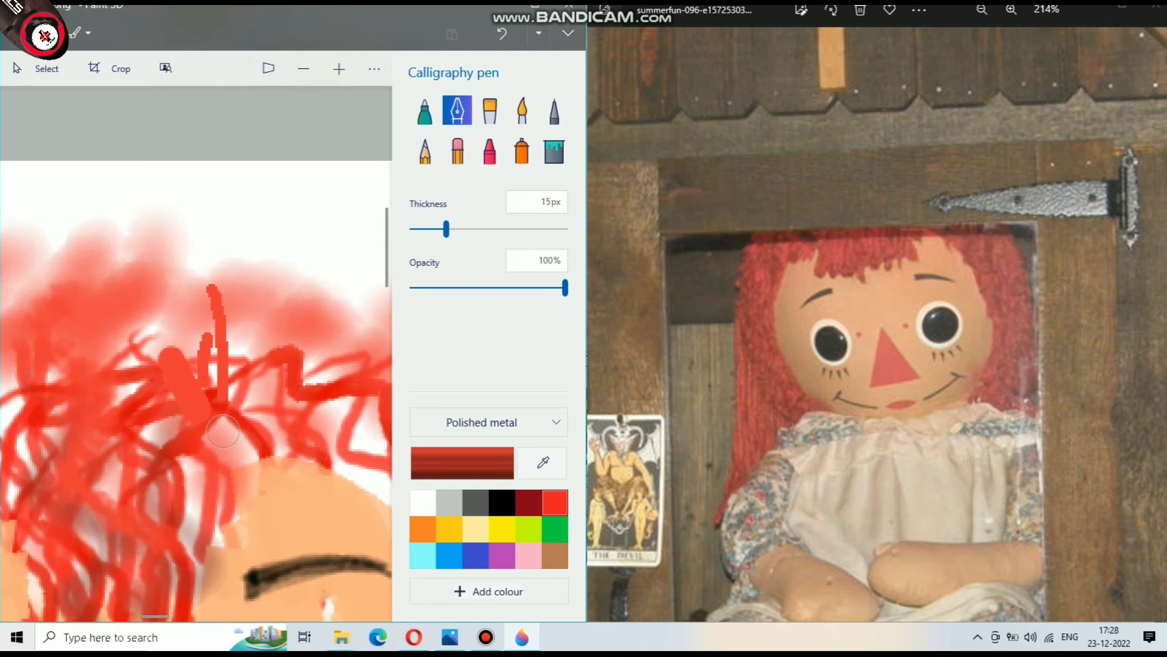
{"action": "left_click", "coordinate": [489, 110]}
Try thick textured red Oil brush curls in the hair, then undo them
{"action": "left_click_drag", "start_coordinate": [276, 256], "coordinate": [282, 330]}
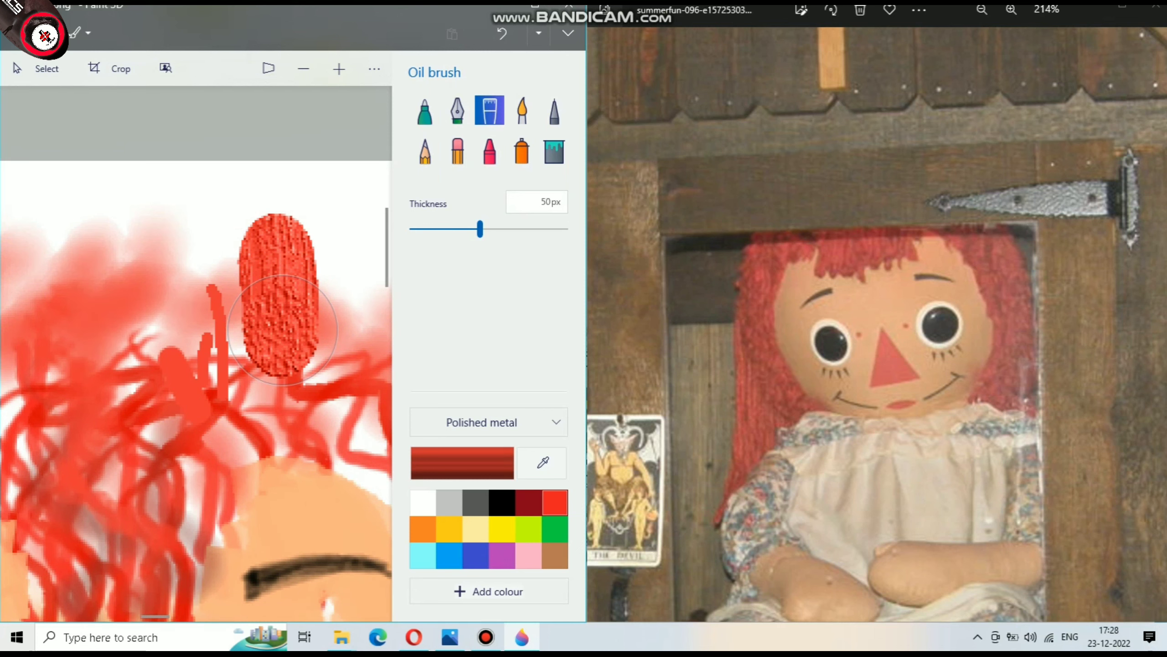
{"action": "key", "text": "ctrl+z"}
{"action": "scroll", "coordinate": [282, 329], "scroll_direction": "down", "scroll_amount": 2}
{"action": "scroll", "coordinate": [282, 329], "scroll_direction": "up", "scroll_amount": 1}
{"action": "scroll", "coordinate": [282, 329], "scroll_direction": "down", "scroll_amount": 1}
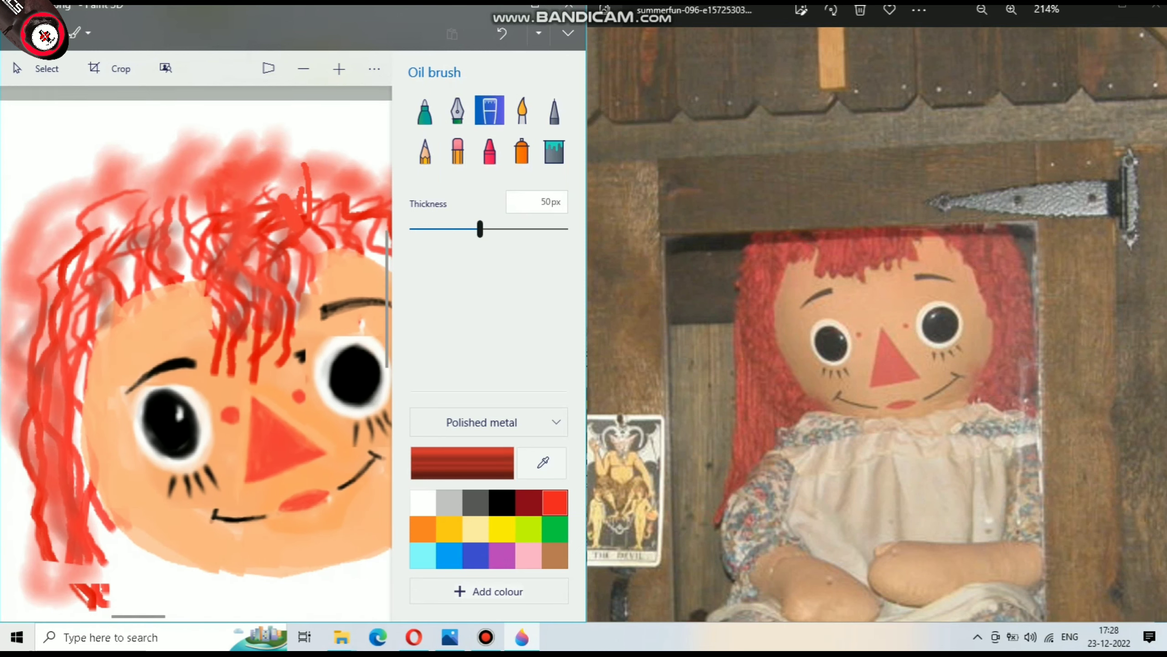
{"action": "scroll", "coordinate": [276, 269], "scroll_direction": "up", "scroll_amount": 2}
{"action": "left_click_drag", "start_coordinate": [243, 184], "coordinate": [262, 455]}
{"action": "left_click_drag", "start_coordinate": [331, 180], "coordinate": [368, 470]}
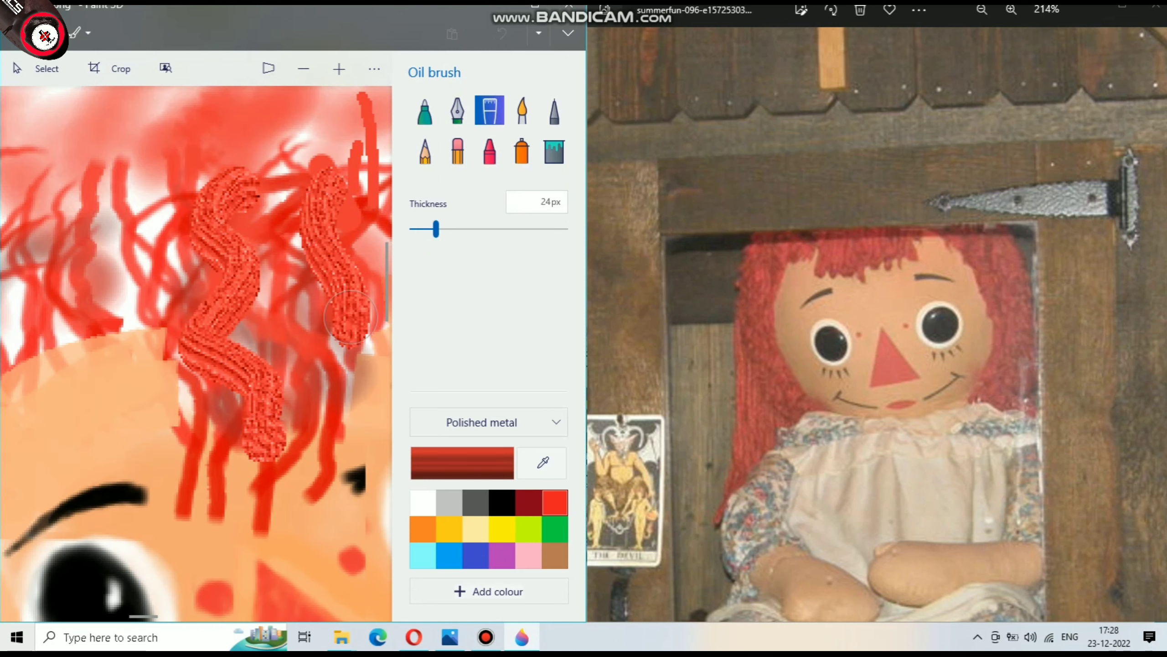
{"action": "scroll", "coordinate": [192, 238], "scroll_direction": "down", "scroll_amount": 2}
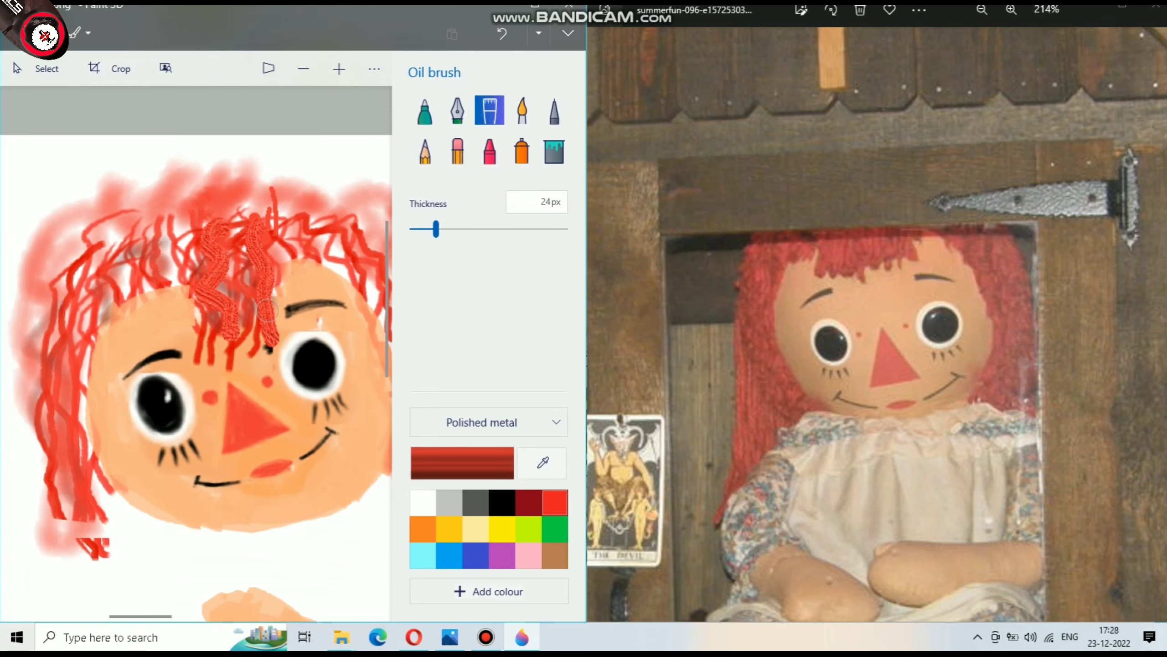
{"action": "key", "text": "ctrl+z"}
{"action": "key", "text": "ctrl+z"}
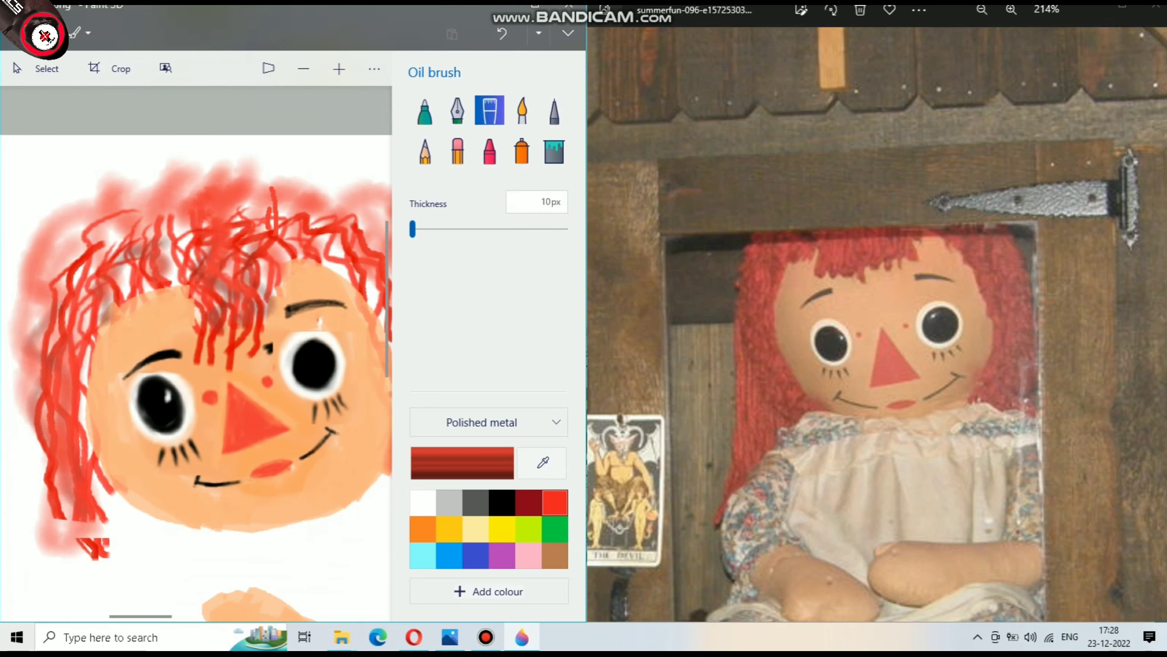
{"action": "scroll", "coordinate": [198, 187], "scroll_direction": "up", "scroll_amount": 2}
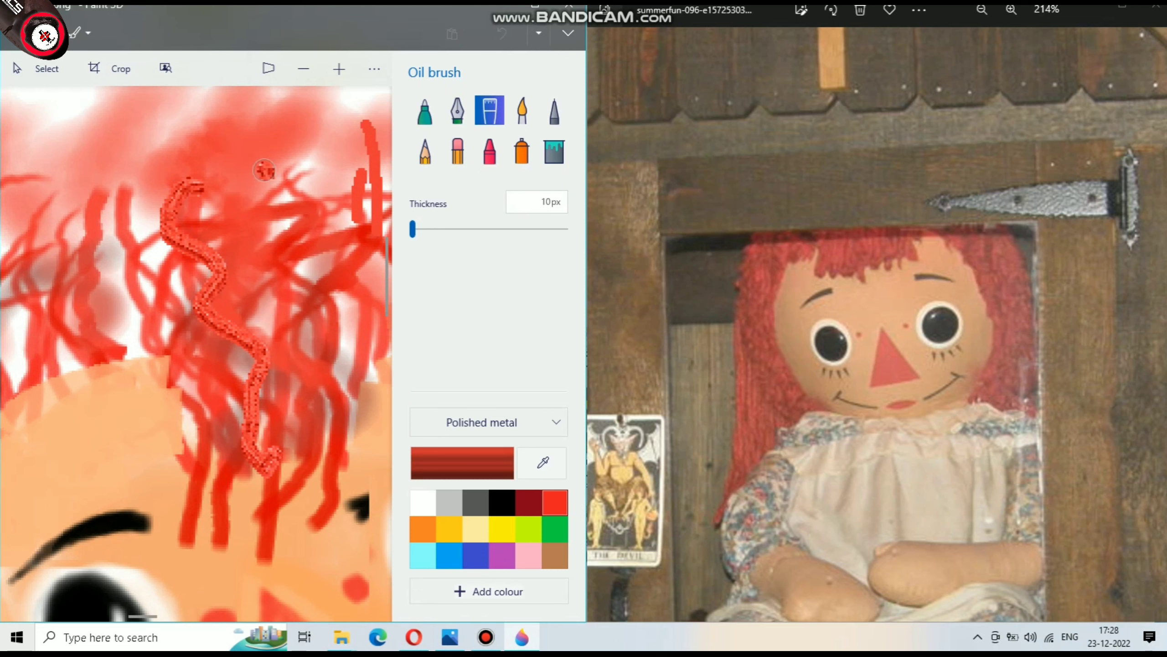
Paint several wavy red Oil brush strands down through the hair
{"action": "left_click_drag", "start_coordinate": [266, 168], "coordinate": [324, 494]}
{"action": "scroll", "coordinate": [299, 368], "scroll_direction": "right", "scroll_amount": 2}
{"action": "left_click_drag", "start_coordinate": [276, 182], "coordinate": [294, 477]}
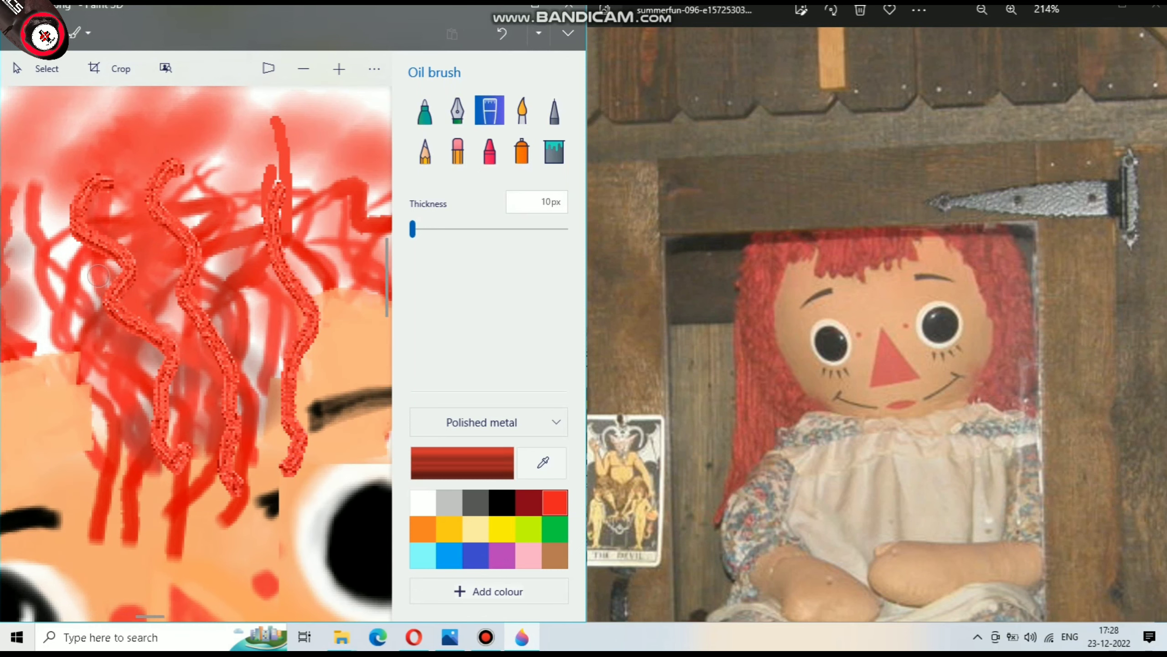
{"action": "left_click_drag", "start_coordinate": [64, 212], "coordinate": [134, 492]}
{"action": "left_click_drag", "start_coordinate": [152, 216], "coordinate": [230, 470]}
{"action": "left_click_drag", "start_coordinate": [276, 198], "coordinate": [257, 464]}
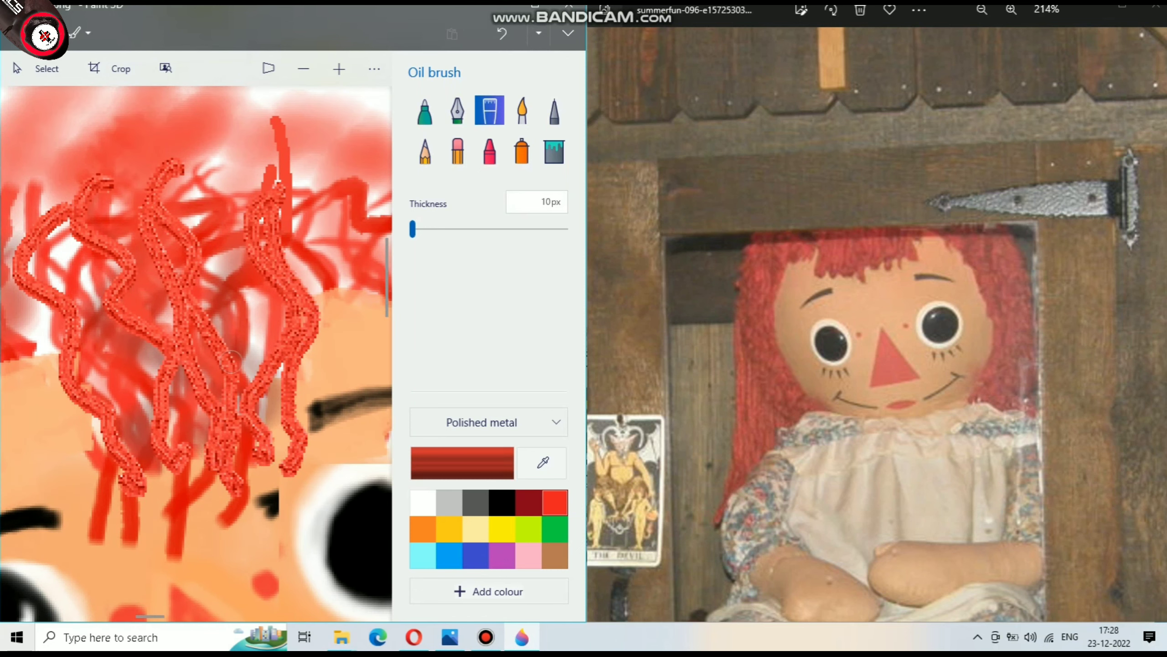
{"action": "scroll", "coordinate": [257, 464], "scroll_direction": "down", "scroll_amount": 5}
Paint dark maroon strands on the left and middle hair with a Gloss finish
{"action": "left_click", "coordinate": [528, 503]}
{"action": "scroll", "coordinate": [177, 287], "scroll_direction": "up", "scroll_amount": 2}
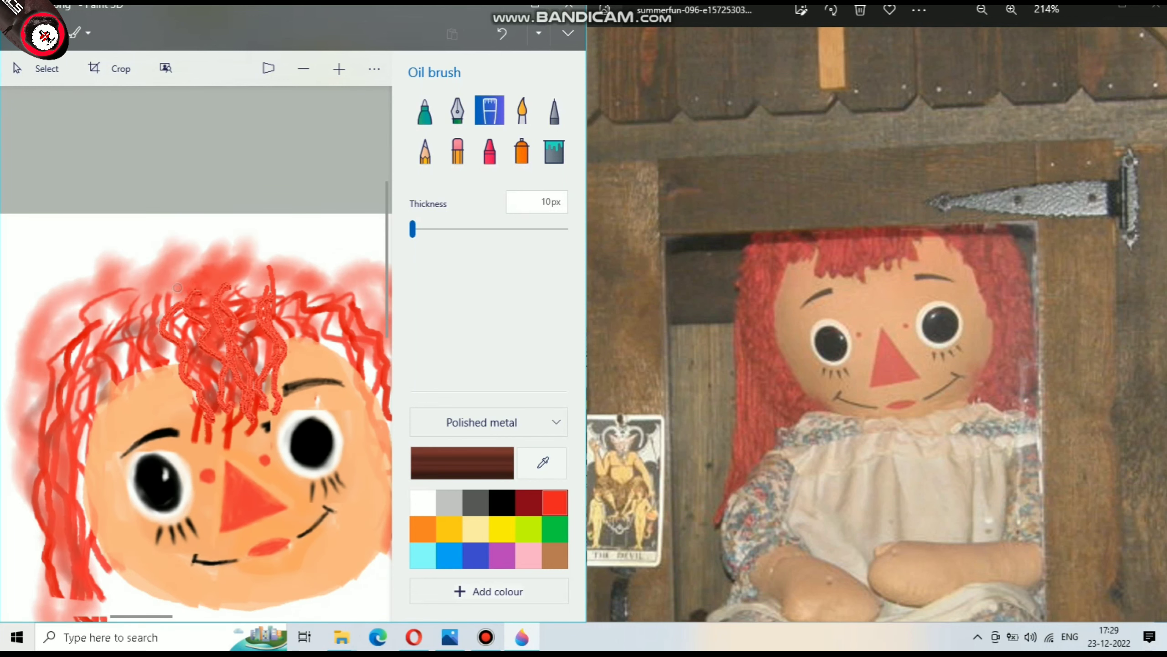
{"action": "mouse_move", "coordinate": [129, 278]}
{"action": "left_mouse_down"}
{"action": "mouse_move", "coordinate": [121, 374]}
{"action": "mouse_move", "coordinate": [90, 409]}
{"action": "left_mouse_up"}
{"action": "left_click", "coordinate": [483, 422]}
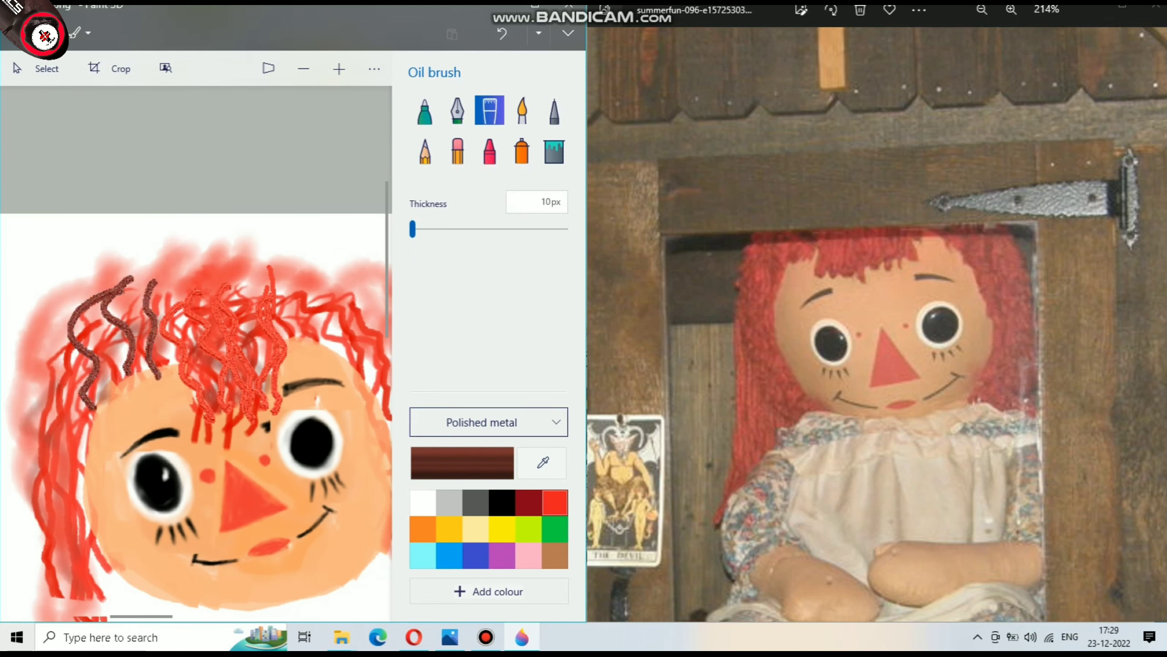
{"action": "left_click", "coordinate": [489, 343]}
{"action": "left_click_drag", "start_coordinate": [224, 278], "coordinate": [232, 365]}
{"action": "left_click_drag", "start_coordinate": [269, 331], "coordinate": [257, 412]}
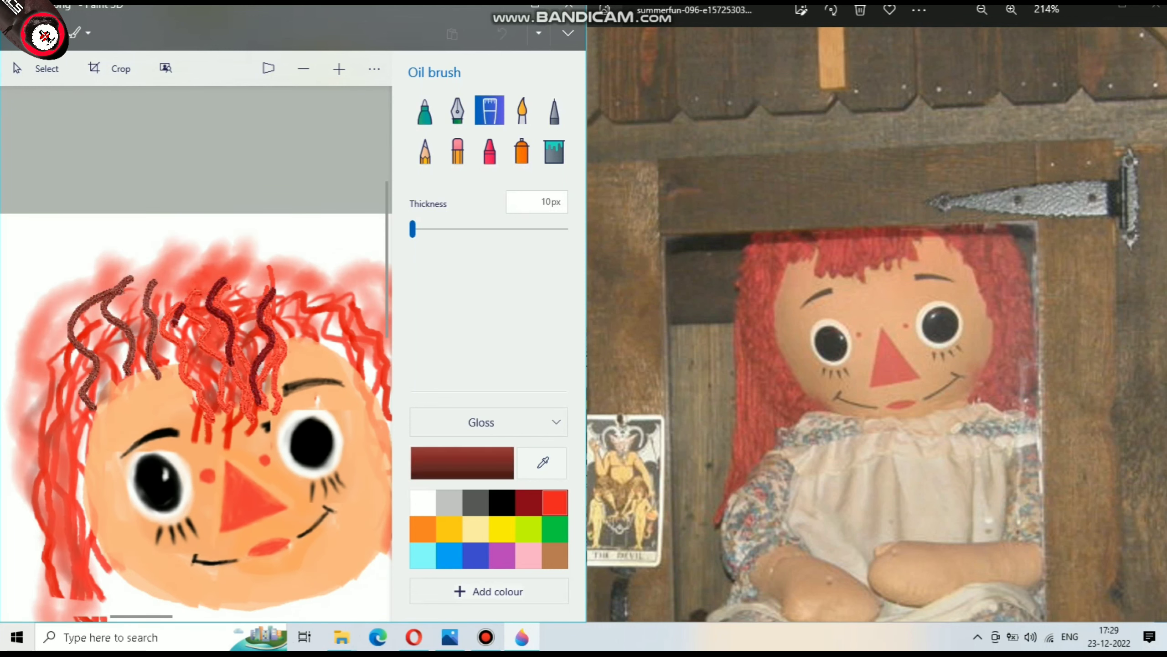
{"action": "left_click_drag", "start_coordinate": [179, 304], "coordinate": [223, 414]}
{"action": "left_click_drag", "start_coordinate": [239, 306], "coordinate": [245, 414]}
Cover the dark strands with bright red curls across the middle and left hair
{"action": "scroll", "coordinate": [294, 364], "scroll_direction": "down", "scroll_amount": 2}
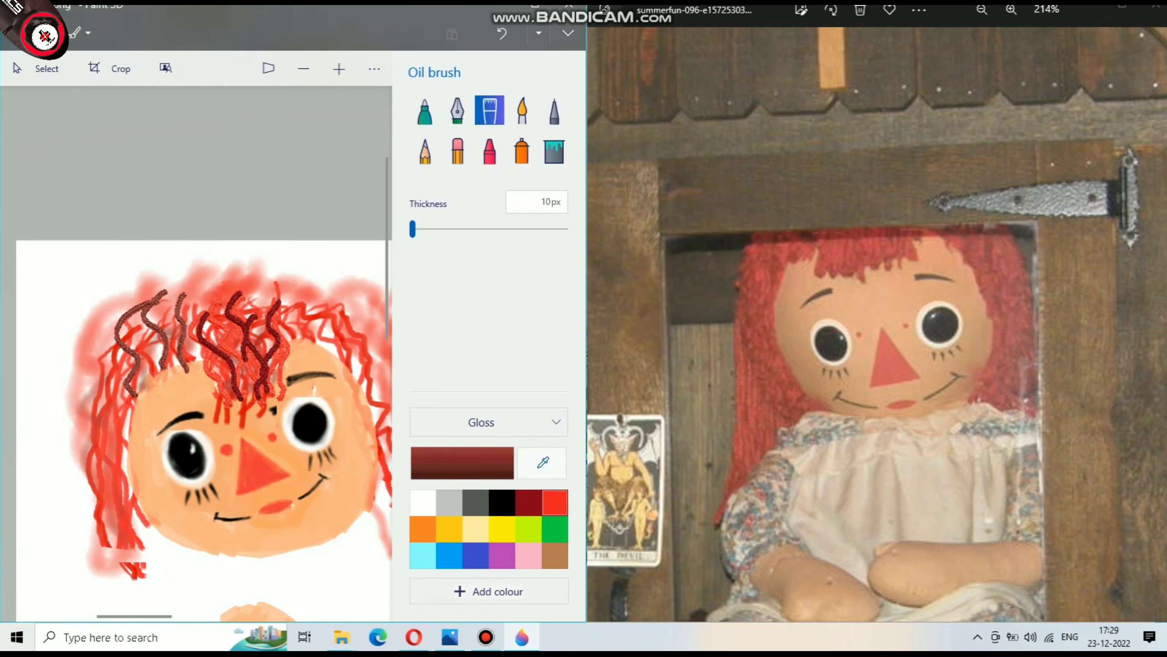
{"action": "scroll", "coordinate": [242, 338], "scroll_direction": "up", "scroll_amount": 3}
{"action": "left_click", "coordinate": [555, 503]}
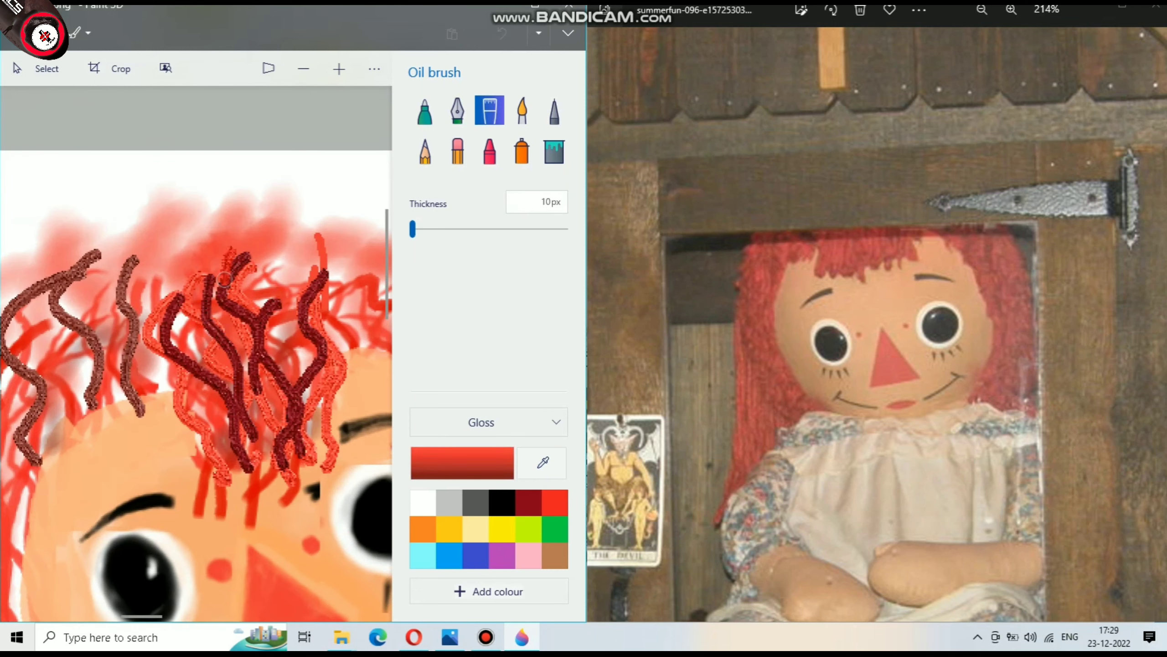
{"action": "mouse_move", "coordinate": [223, 278]}
{"action": "left_mouse_down"}
{"action": "mouse_move", "coordinate": [243, 409]}
{"action": "mouse_move", "coordinate": [219, 453]}
{"action": "left_mouse_up"}
{"action": "mouse_move", "coordinate": [303, 289]}
{"action": "left_mouse_down"}
{"action": "mouse_move", "coordinate": [276, 453]}
{"action": "mouse_move", "coordinate": [312, 464]}
{"action": "left_mouse_up"}
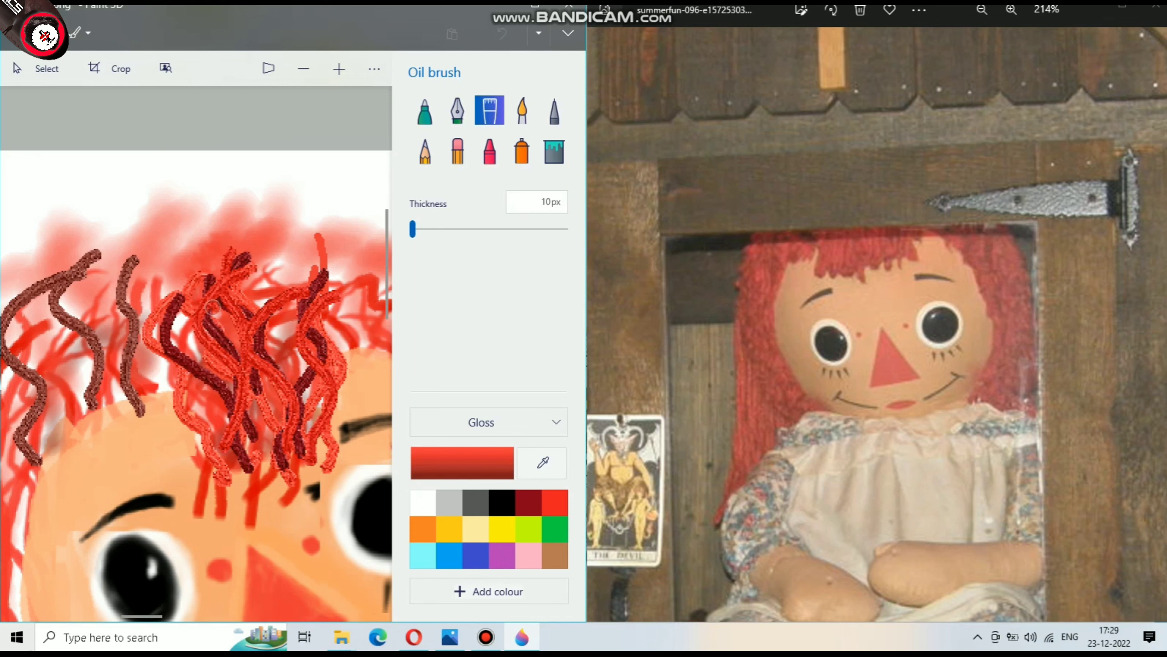
{"action": "left_click_drag", "start_coordinate": [213, 307], "coordinate": [202, 477]}
{"action": "left_click_drag", "start_coordinate": [165, 326], "coordinate": [189, 450]}
{"action": "left_click_drag", "start_coordinate": [149, 306], "coordinate": [152, 419]}
{"action": "left_click_drag", "start_coordinate": [124, 292], "coordinate": [133, 415]}
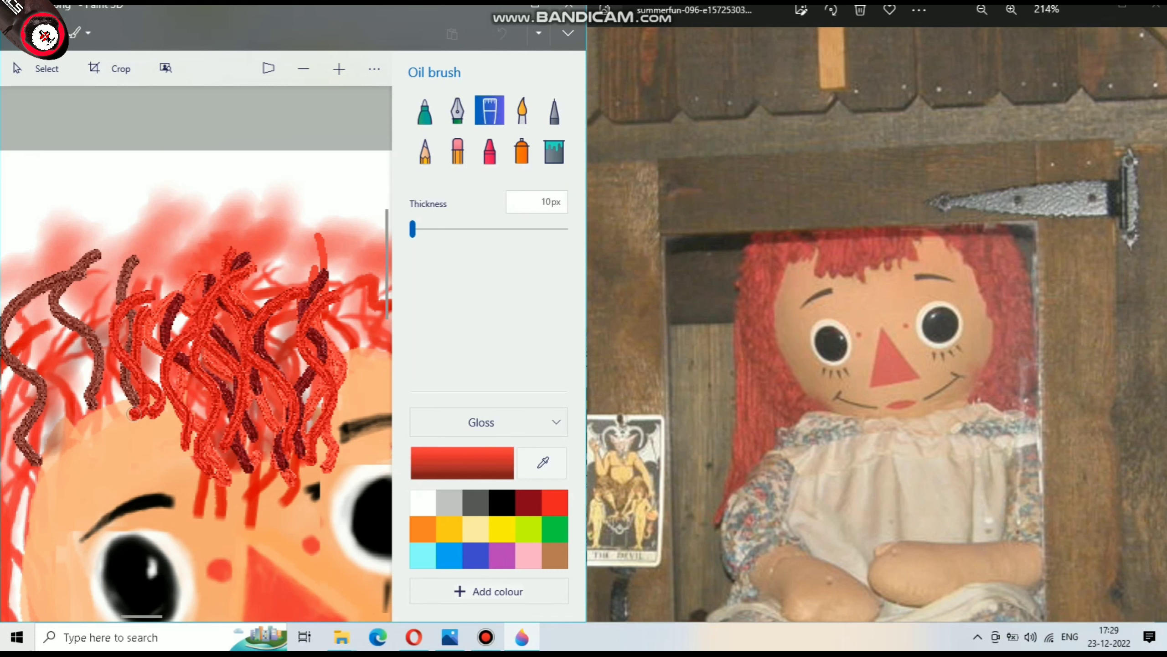
{"action": "mouse_move", "coordinate": [137, 294]}
{"action": "left_mouse_down"}
{"action": "mouse_move", "coordinate": [110, 443]}
{"action": "mouse_move", "coordinate": [87, 441]}
{"action": "left_mouse_up"}
{"action": "left_click_drag", "start_coordinate": [95, 267], "coordinate": [28, 308]}
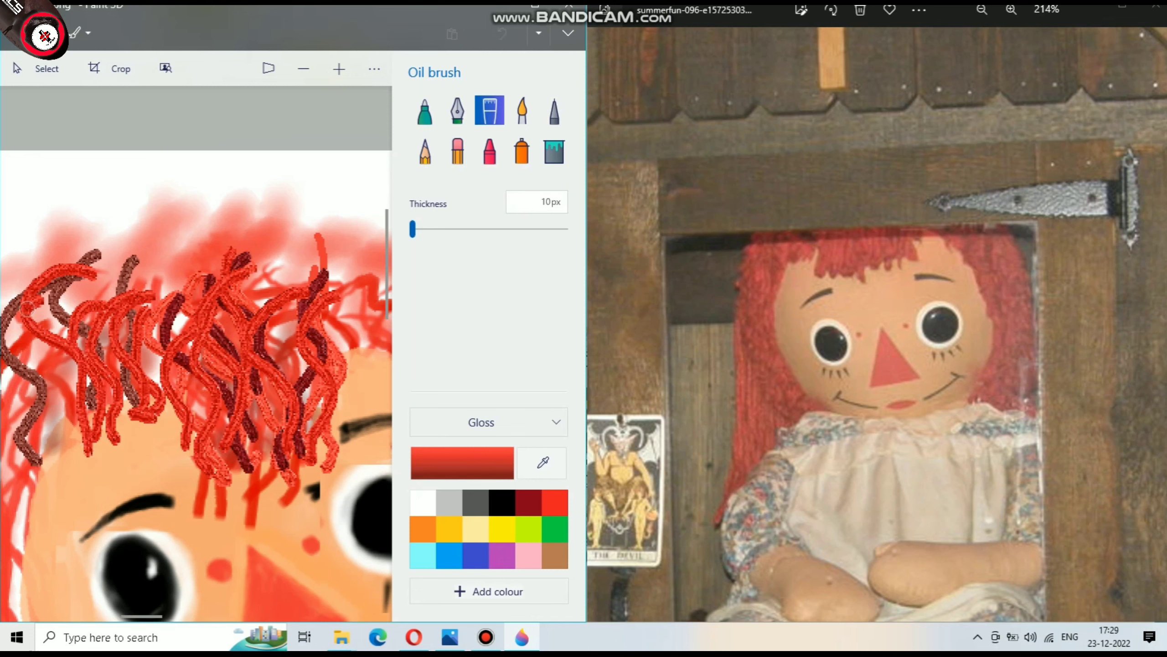
Add bright red curls across the top of the hair
{"action": "scroll", "coordinate": [196, 386], "scroll_direction": "down", "scroll_amount": 3}
{"action": "scroll", "coordinate": [195, 387], "scroll_direction": "down", "scroll_amount": 2}
{"action": "scroll", "coordinate": [195, 387], "scroll_direction": "up", "scroll_amount": 2}
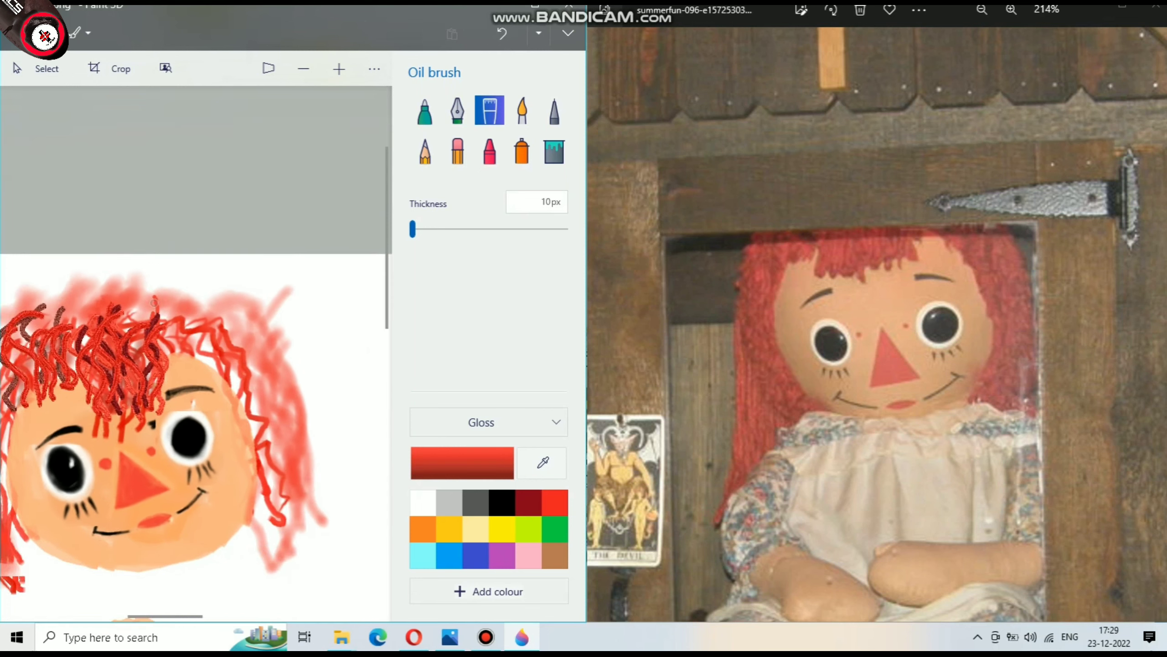
{"action": "scroll", "coordinate": [195, 387], "scroll_direction": "up", "scroll_amount": 3}
{"action": "left_click_drag", "start_coordinate": [124, 278], "coordinate": [115, 354]}
{"action": "left_click_drag", "start_coordinate": [172, 285], "coordinate": [152, 377]}
{"action": "mouse_move", "coordinate": [208, 285]}
{"action": "left_mouse_down"}
{"action": "mouse_move", "coordinate": [202, 368]}
{"action": "mouse_move", "coordinate": [257, 368]}
{"action": "mouse_move", "coordinate": [217, 384]}
{"action": "left_mouse_up"}
{"action": "left_click_drag", "start_coordinate": [193, 283], "coordinate": [166, 366]}
{"action": "mouse_move", "coordinate": [315, 297]}
{"action": "left_mouse_down"}
{"action": "mouse_move", "coordinate": [328, 430]}
{"action": "mouse_move", "coordinate": [358, 492]}
{"action": "left_mouse_up"}
Paint long red curls down the right side of the hair
{"action": "scroll", "coordinate": [358, 492], "scroll_direction": "right", "scroll_amount": 2}
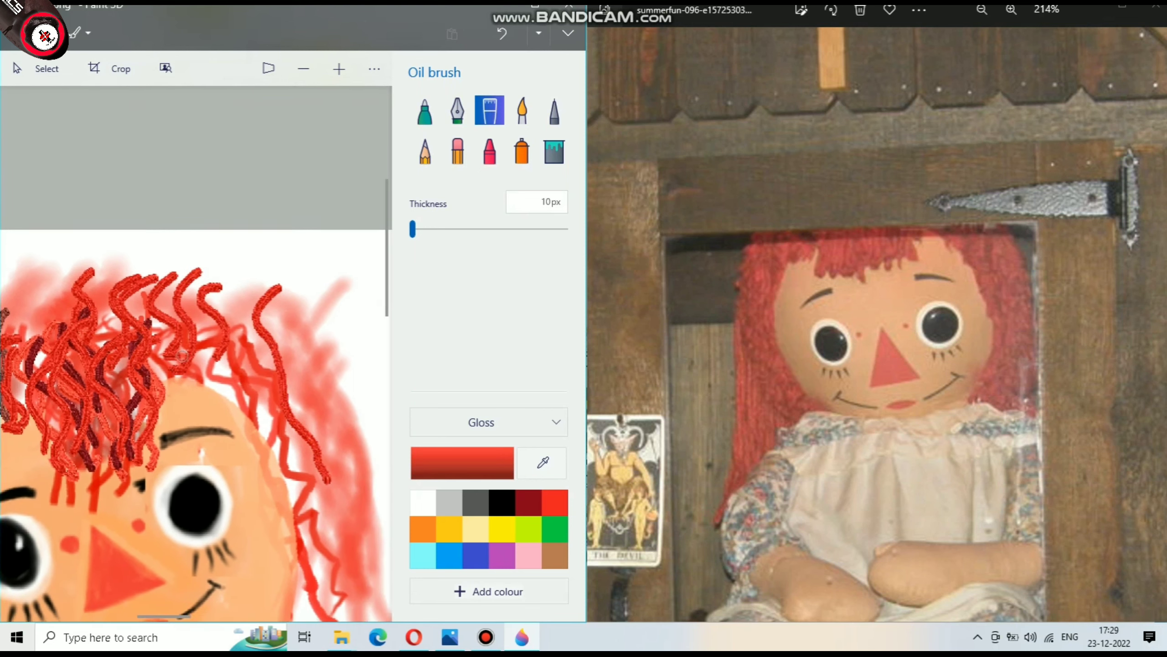
{"action": "left_click_drag", "start_coordinate": [269, 321], "coordinate": [341, 562]}
{"action": "left_click_drag", "start_coordinate": [220, 364], "coordinate": [289, 470]}
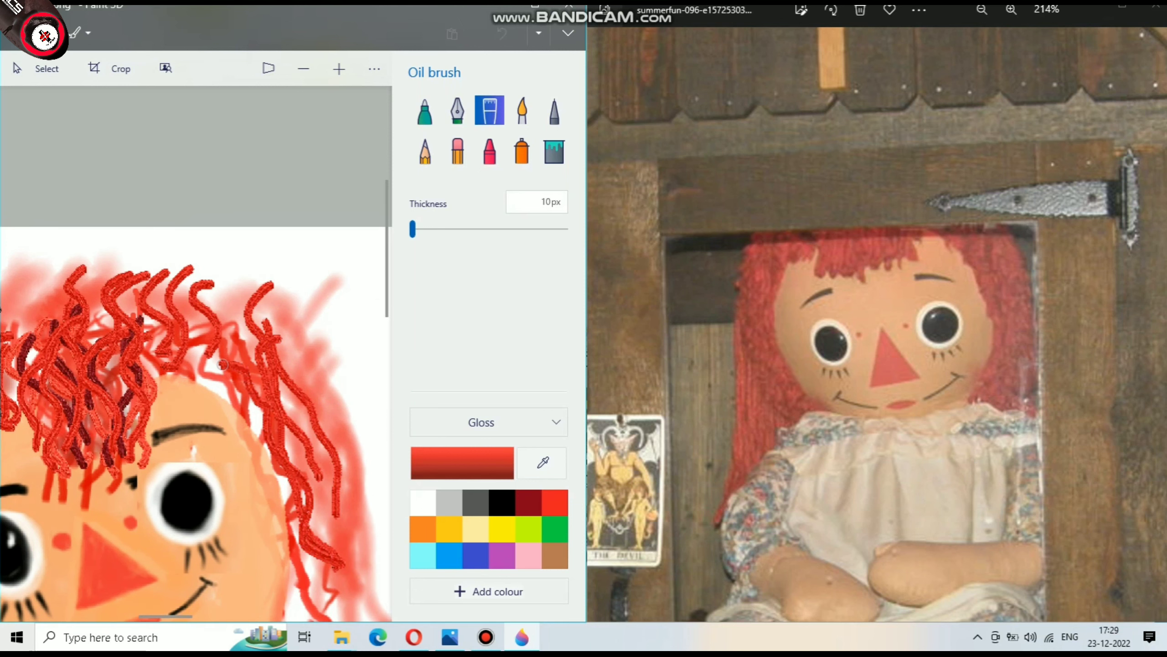
{"action": "left_click_drag", "start_coordinate": [249, 331], "coordinate": [345, 582]}
{"action": "mouse_move", "coordinate": [304, 368]}
{"action": "left_mouse_down"}
{"action": "mouse_move", "coordinate": [354, 538]}
{"action": "mouse_move", "coordinate": [358, 453]}
{"action": "mouse_move", "coordinate": [326, 570]}
{"action": "left_mouse_up"}
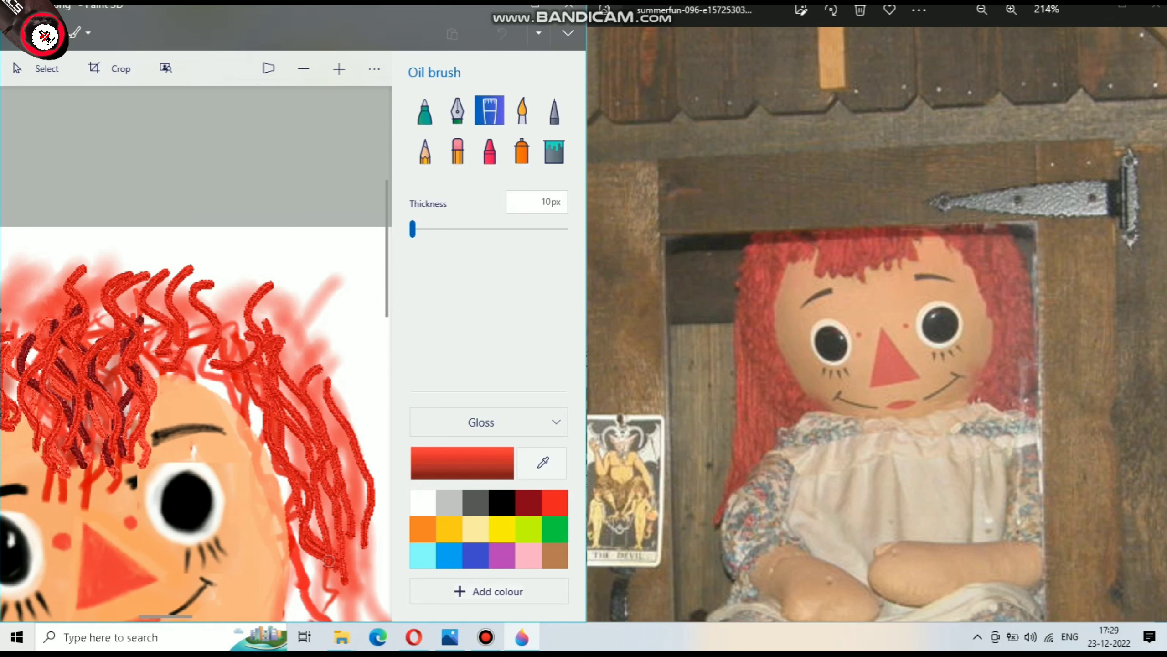
Fill out the left side of the hair with more curly red strands
{"action": "scroll", "coordinate": [327, 570], "scroll_direction": "down", "scroll_amount": 5, "text": "ctrl"}
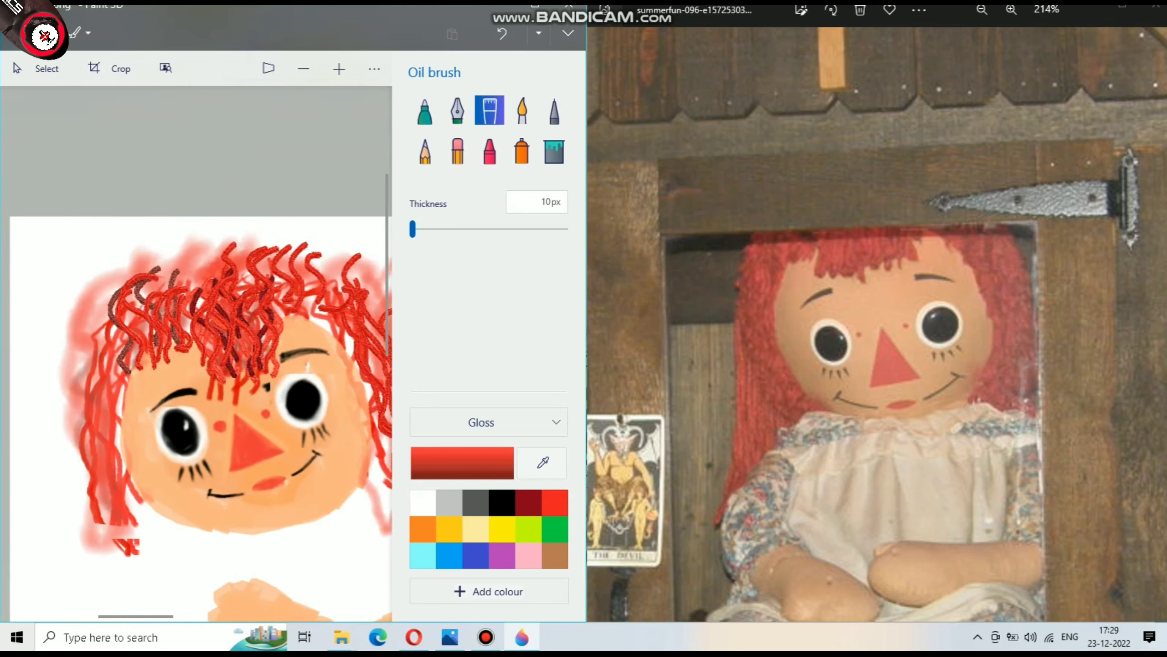
{"action": "scroll", "coordinate": [233, 283], "scroll_direction": "up", "scroll_amount": 3, "text": "ctrl"}
{"action": "left_click_drag", "start_coordinate": [216, 257], "coordinate": [218, 427]}
{"action": "left_click_drag", "start_coordinate": [189, 281], "coordinate": [183, 474]}
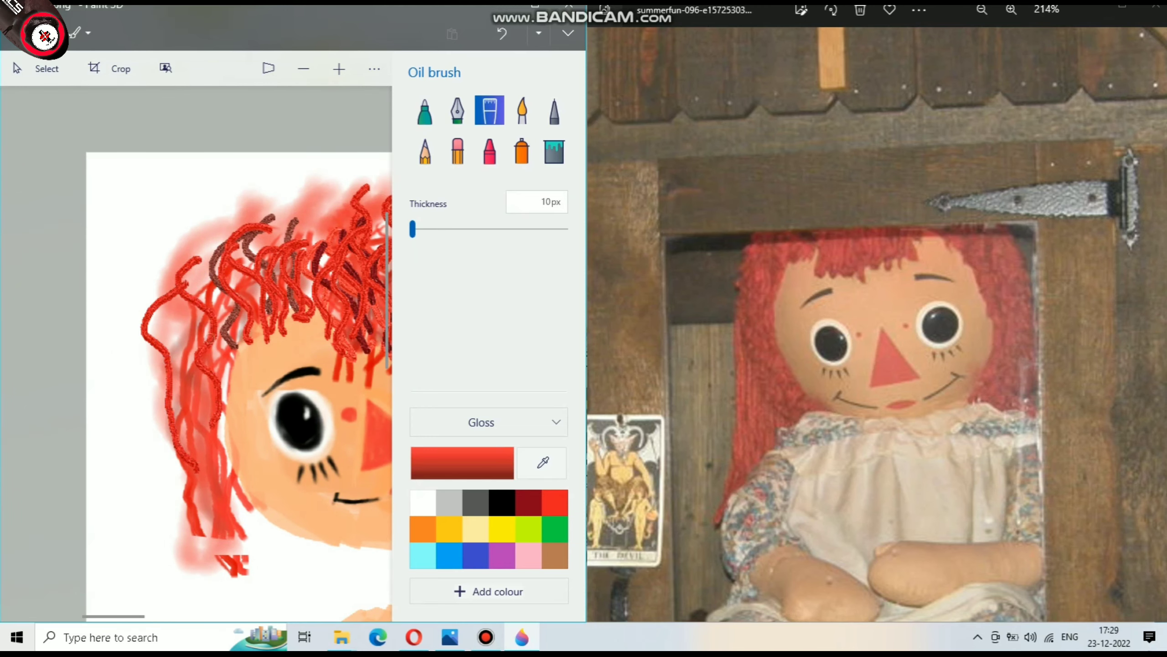
{"action": "left_click_drag", "start_coordinate": [212, 322], "coordinate": [232, 502]}
{"action": "left_click_drag", "start_coordinate": [157, 349], "coordinate": [188, 536]}
{"action": "left_click_drag", "start_coordinate": [179, 373], "coordinate": [193, 529]}
{"action": "mouse_move", "coordinate": [196, 312]}
{"action": "left_mouse_down"}
{"action": "mouse_move", "coordinate": [202, 529]}
{"action": "mouse_move", "coordinate": [184, 549]}
{"action": "left_mouse_up"}
{"action": "mouse_move", "coordinate": [221, 264]}
{"action": "left_mouse_down"}
{"action": "mouse_move", "coordinate": [179, 364]}
{"action": "mouse_move", "coordinate": [168, 536]}
{"action": "left_mouse_up"}
{"action": "left_click_drag", "start_coordinate": [138, 340], "coordinate": [170, 575]}
Mix a lighter red and paint two curly strands down the left side of the hair
{"action": "left_click", "coordinate": [462, 462]}
{"action": "left_click", "coordinate": [292, 200]}
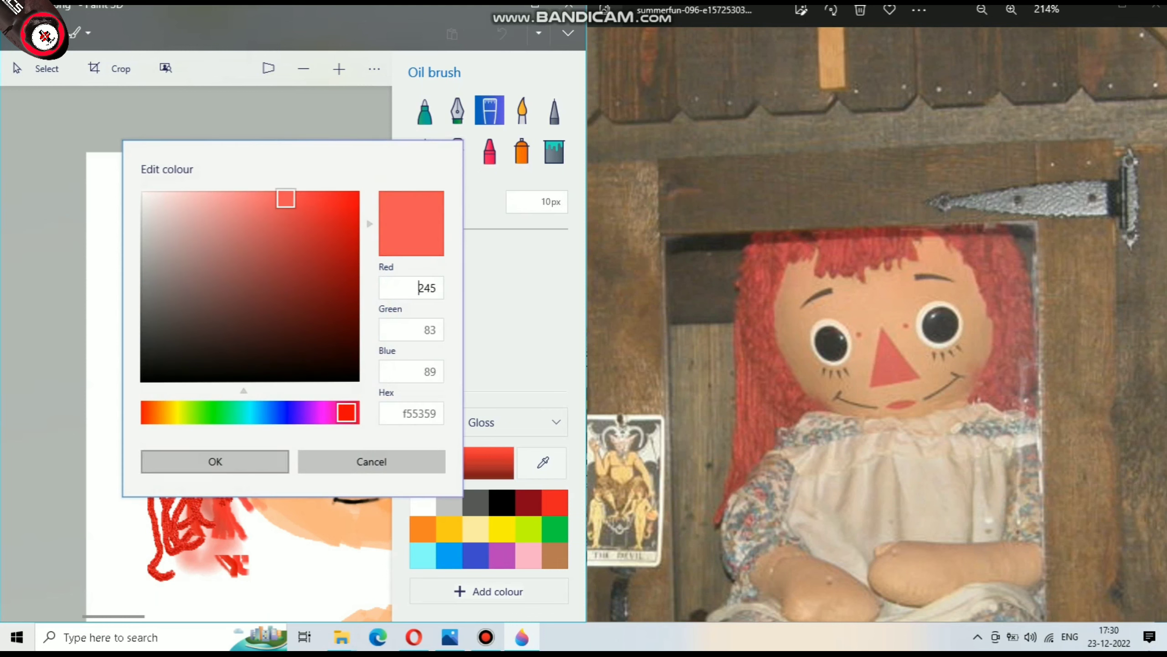
{"action": "left_click", "coordinate": [216, 461]}
{"action": "left_click_drag", "start_coordinate": [214, 350], "coordinate": [200, 527]}
{"action": "left_click_drag", "start_coordinate": [136, 373], "coordinate": [182, 536]}
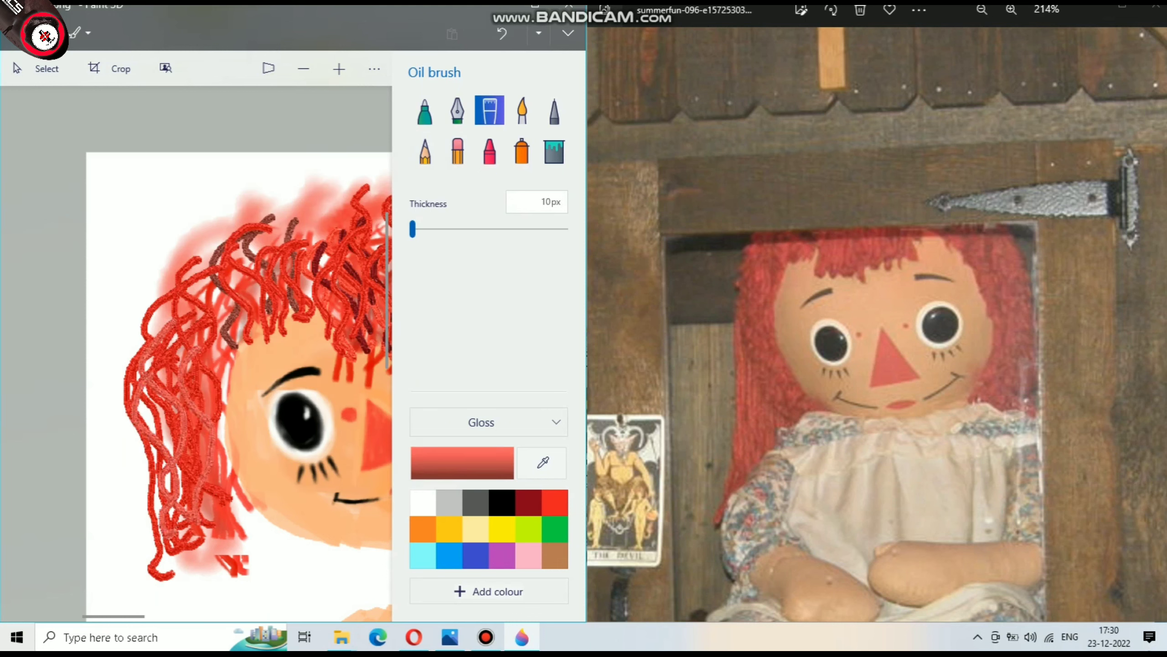
Add lighter red strands across the top of the head and one on the right
{"action": "scroll", "coordinate": [230, 322], "scroll_direction": "right", "scroll_amount": 3}
{"action": "left_click_drag", "start_coordinate": [244, 234], "coordinate": [212, 363]}
{"action": "left_click_drag", "start_coordinate": [276, 251], "coordinate": [294, 370]}
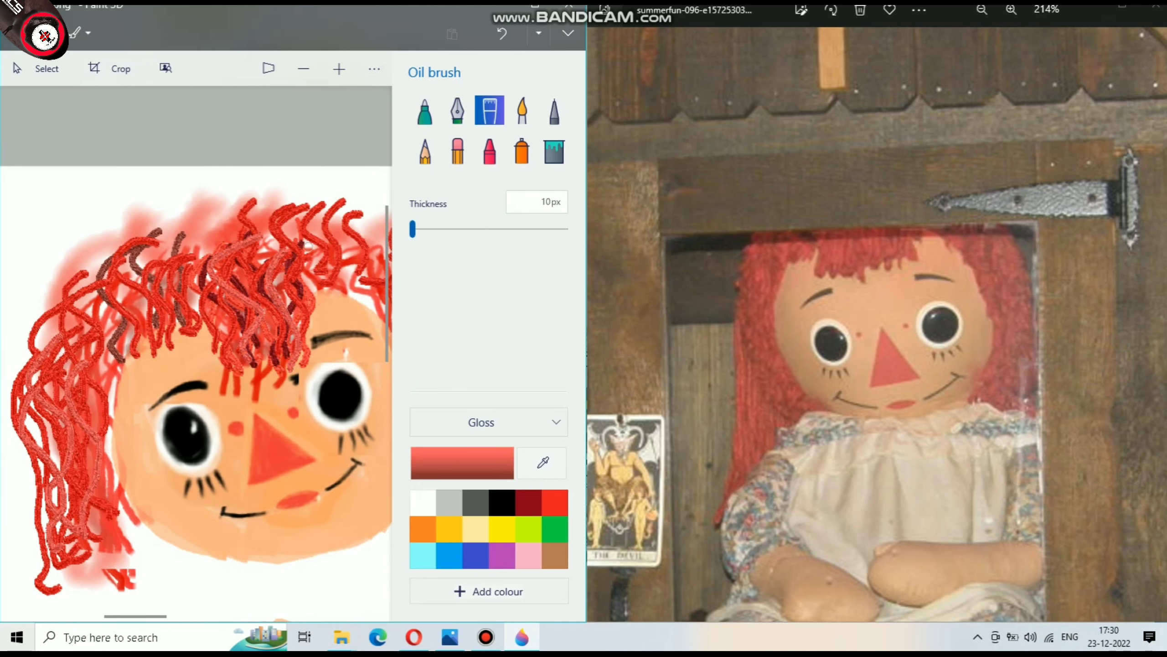
{"action": "left_click_drag", "start_coordinate": [304, 234], "coordinate": [320, 315]}
{"action": "left_click_drag", "start_coordinate": [363, 258], "coordinate": [354, 320]}
{"action": "scroll", "coordinate": [195, 354], "scroll_direction": "down", "scroll_amount": 2}
{"action": "scroll", "coordinate": [195, 354], "scroll_direction": "down", "scroll_amount": 2}
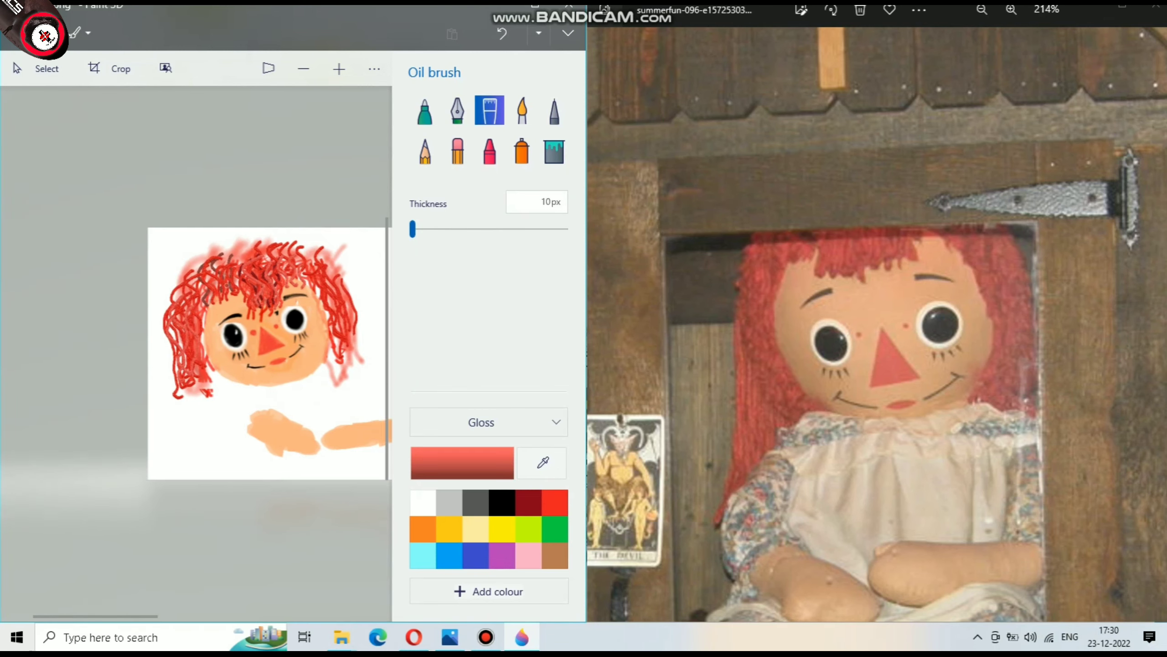
{"action": "scroll", "coordinate": [195, 354], "scroll_direction": "up", "scroll_amount": 1}
{"action": "scroll", "coordinate": [195, 354], "scroll_direction": "up", "scroll_amount": 3}
Paint long, curving lighter red strands hanging down the right side of the head
{"action": "left_click_drag", "start_coordinate": [311, 226], "coordinate": [336, 308]}
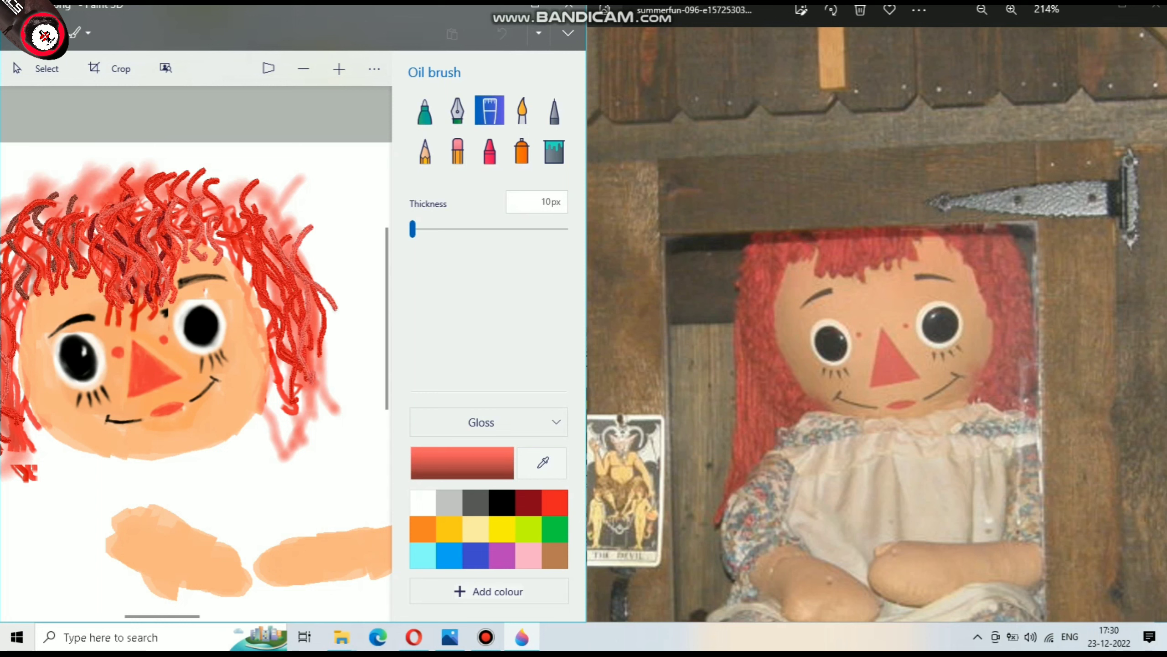
{"action": "left_click_drag", "start_coordinate": [296, 246], "coordinate": [326, 390]}
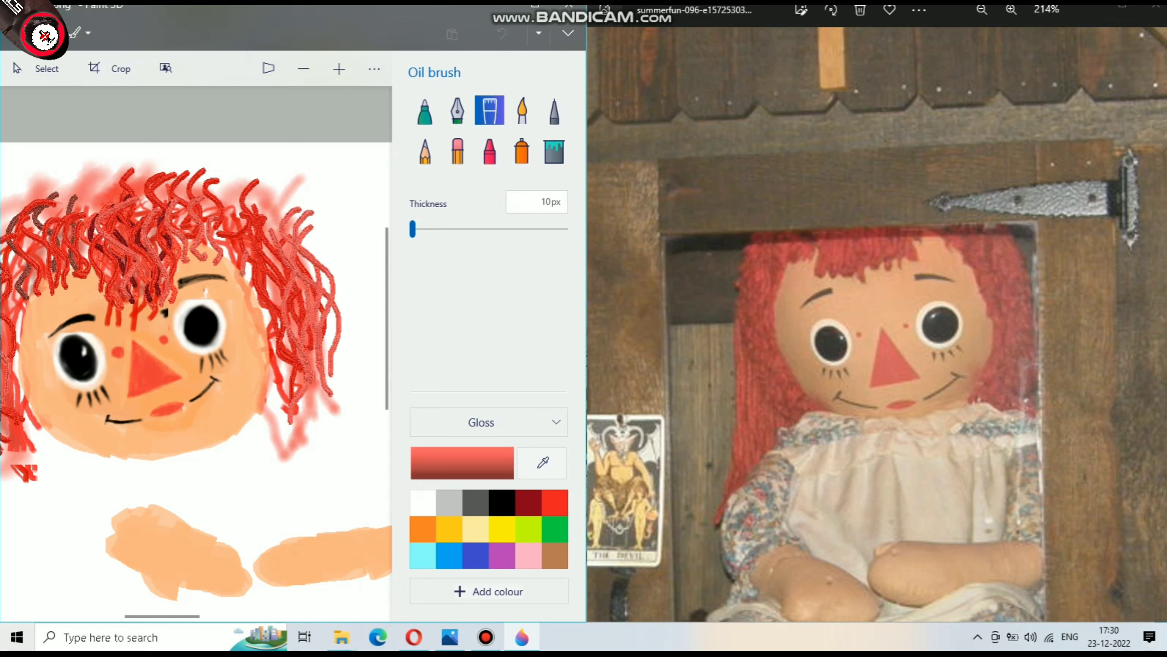
{"action": "left_click_drag", "start_coordinate": [257, 274], "coordinate": [298, 455]}
{"action": "left_click_drag", "start_coordinate": [327, 302], "coordinate": [299, 437]}
{"action": "left_click_drag", "start_coordinate": [294, 269], "coordinate": [338, 402]}
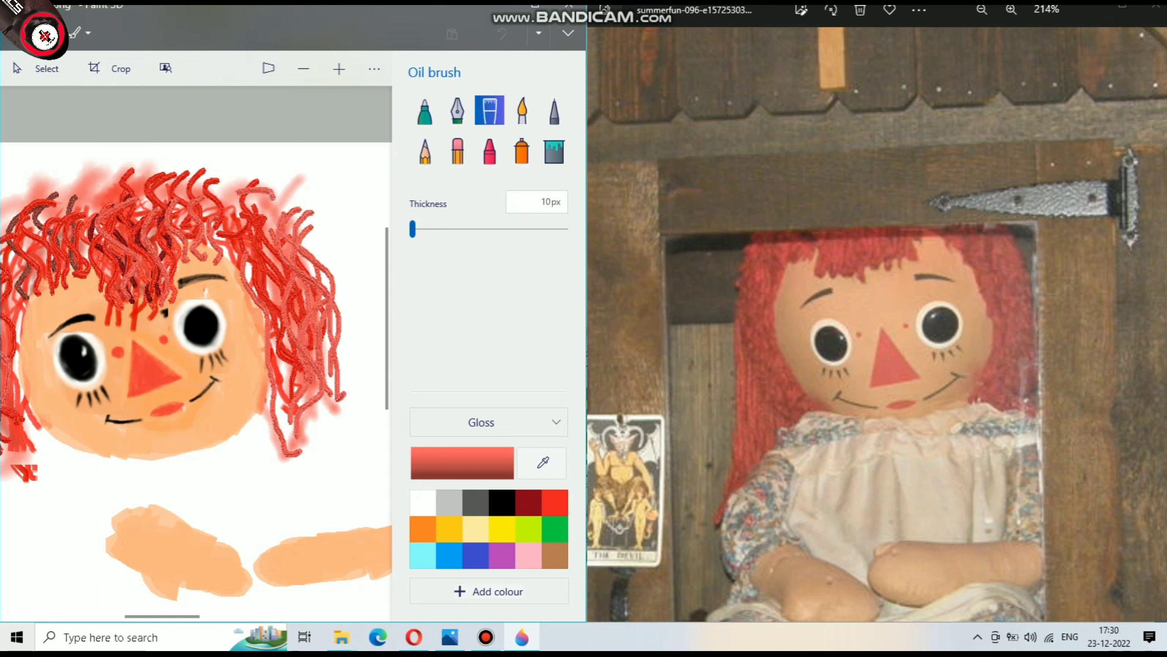
{"action": "left_click_drag", "start_coordinate": [324, 307], "coordinate": [355, 384]}
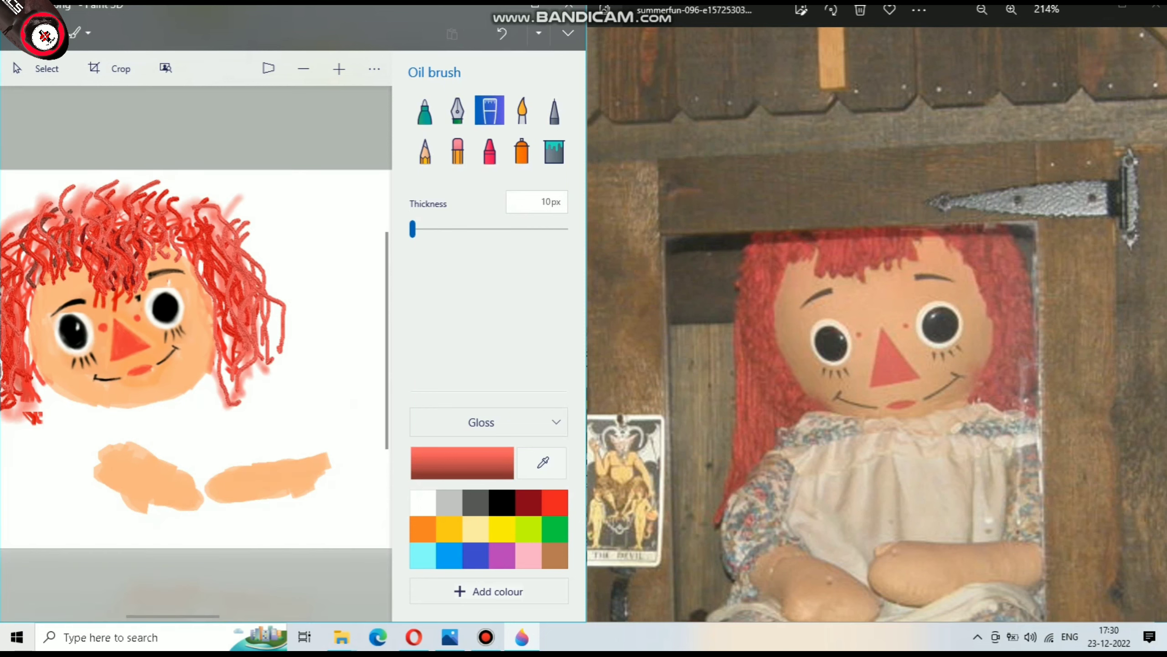
Add lighter red strokes near the bangs and the top of the face
{"action": "scroll", "coordinate": [198, 283], "scroll_direction": "up", "scroll_amount": 2}
{"action": "scroll", "coordinate": [219, 304], "scroll_direction": "down", "scroll_amount": 2}
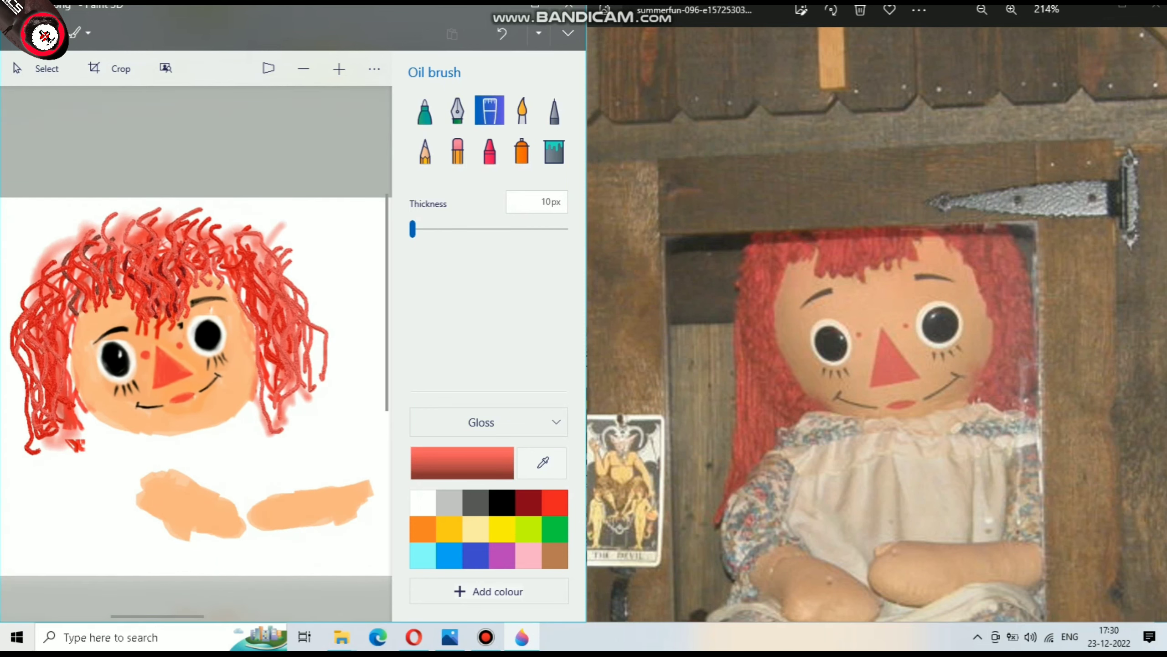
{"action": "scroll", "coordinate": [128, 335], "scroll_direction": "up", "scroll_amount": 4}
{"action": "left_click_drag", "start_coordinate": [128, 335], "coordinate": [156, 375]}
{"action": "left_click_drag", "start_coordinate": [135, 255], "coordinate": [110, 373]}
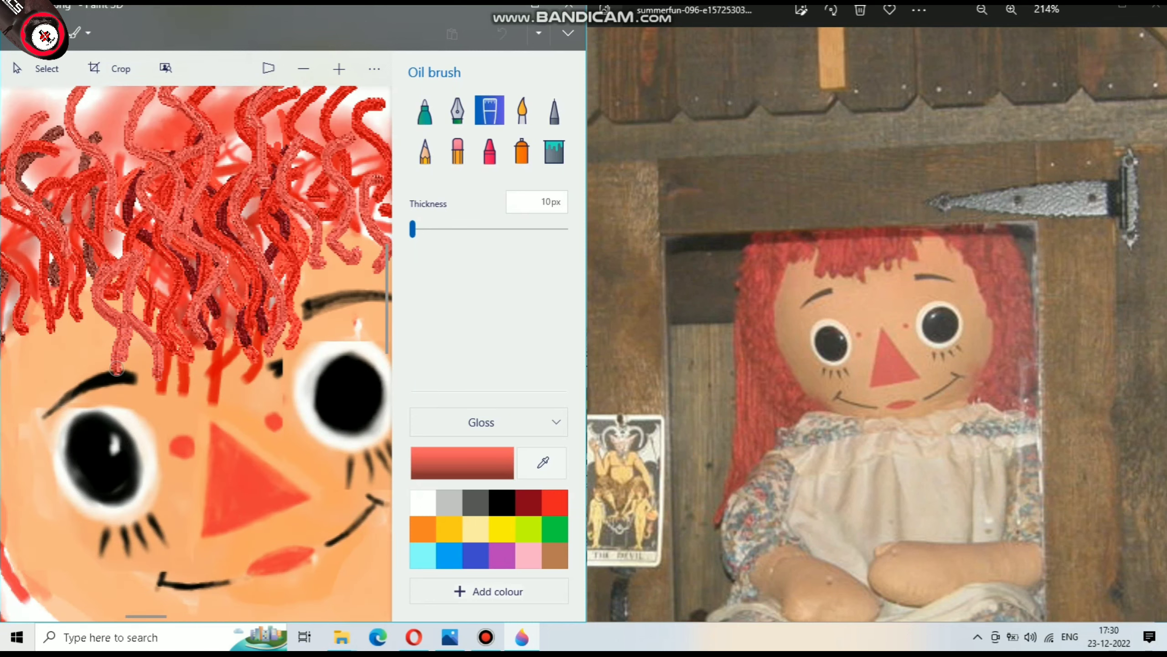
{"action": "scroll", "coordinate": [187, 293], "scroll_direction": "down", "scroll_amount": 2}
{"action": "scroll", "coordinate": [187, 293], "scroll_direction": "up", "scroll_amount": 3}
{"action": "scroll", "coordinate": [187, 293], "scroll_direction": "up", "scroll_amount": 2}
{"action": "mouse_move", "coordinate": [202, 221]}
{"action": "left_mouse_down"}
{"action": "mouse_move", "coordinate": [174, 336]}
{"action": "mouse_move", "coordinate": [216, 326]}
{"action": "left_mouse_up"}
{"action": "scroll", "coordinate": [217, 322], "scroll_direction": "down", "scroll_amount": 2}
Mix a darker red and paint the first dark-red curly strokes into the hair
{"action": "left_click", "coordinate": [555, 502]}
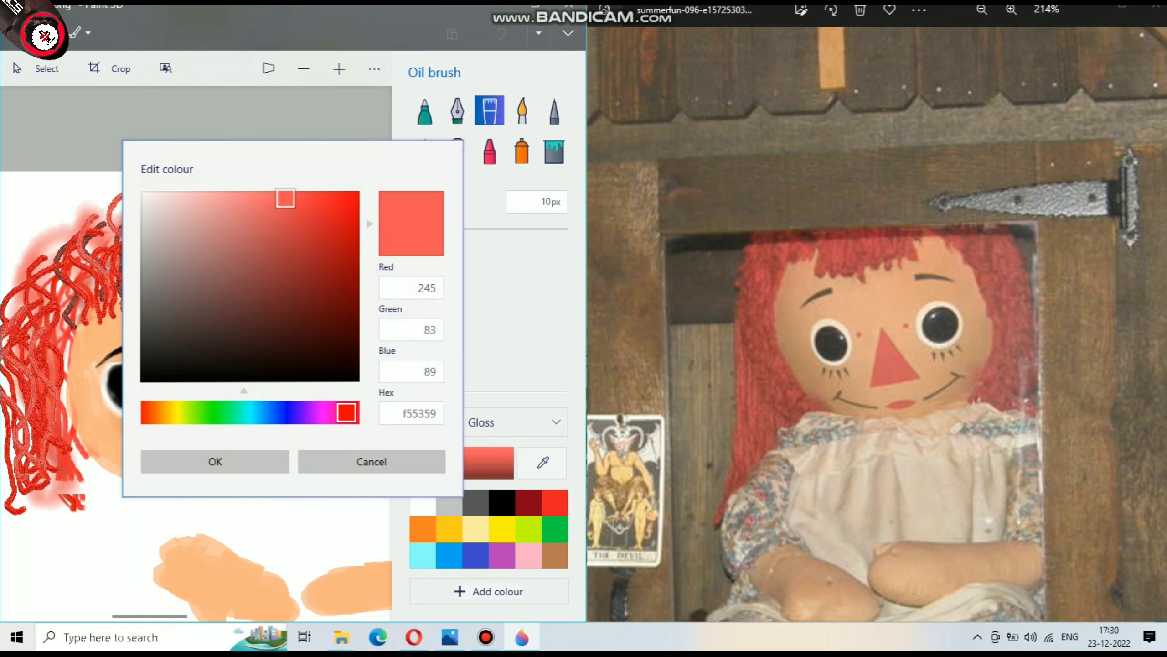
{"action": "mouse_move", "coordinate": [286, 196]}
{"action": "left_mouse_down"}
{"action": "mouse_move", "coordinate": [209, 189]}
{"action": "mouse_move", "coordinate": [287, 190]}
{"action": "mouse_move", "coordinate": [281, 256]}
{"action": "mouse_move", "coordinate": [239, 232]}
{"action": "mouse_move", "coordinate": [292, 238]}
{"action": "left_mouse_up"}
{"action": "left_click", "coordinate": [215, 461]}
{"action": "scroll", "coordinate": [216, 322], "scroll_direction": "up", "scroll_amount": 2}
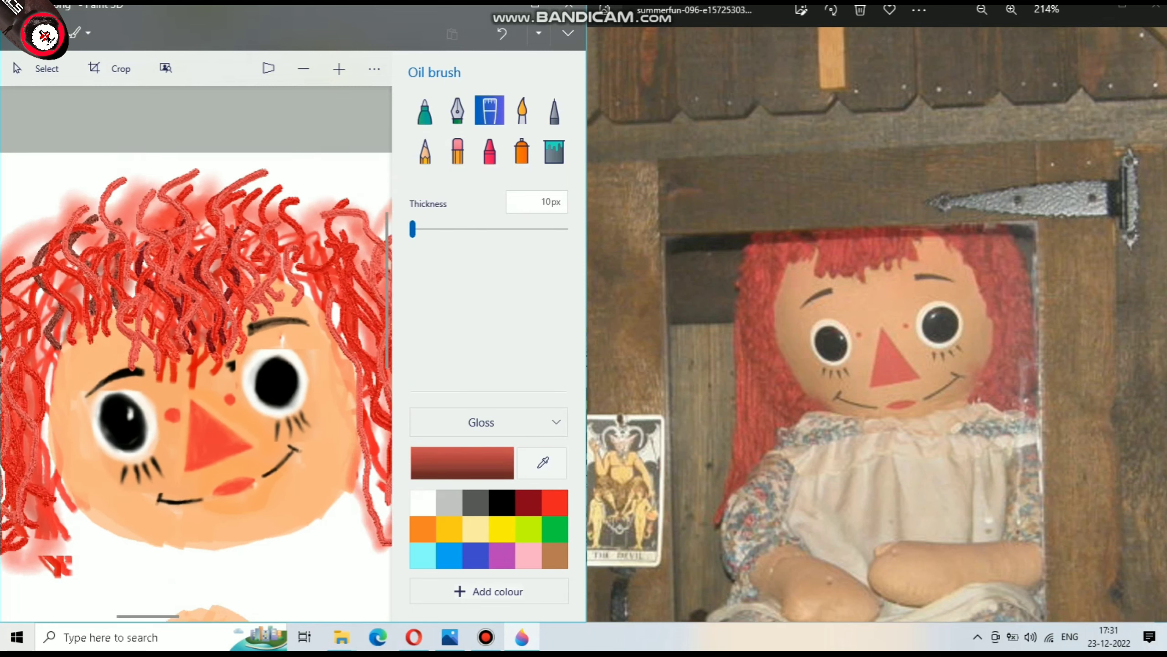
{"action": "mouse_move", "coordinate": [202, 217]}
{"action": "left_mouse_down"}
{"action": "mouse_move", "coordinate": [170, 350]}
{"action": "mouse_move", "coordinate": [234, 354]}
{"action": "left_mouse_up"}
{"action": "mouse_move", "coordinate": [322, 198]}
{"action": "left_mouse_down"}
{"action": "mouse_move", "coordinate": [257, 285]}
{"action": "mouse_move", "coordinate": [356, 285]}
{"action": "mouse_move", "coordinate": [301, 255]}
{"action": "left_mouse_up"}
Add dark-red curls across the upper and middle parts of the hair
{"action": "left_click_drag", "start_coordinate": [142, 181], "coordinate": [179, 340]}
{"action": "left_click_drag", "start_coordinate": [87, 205], "coordinate": [129, 347]}
{"action": "left_click_drag", "start_coordinate": [129, 227], "coordinate": [150, 372]}
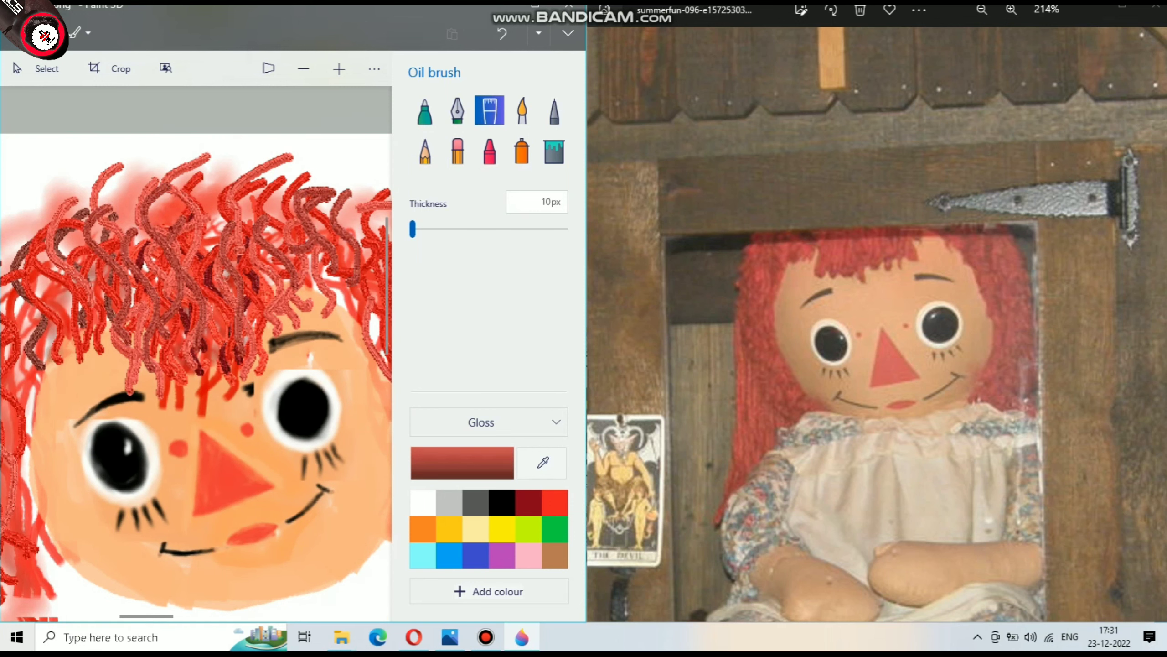
{"action": "left_click_drag", "start_coordinate": [229, 224], "coordinate": [234, 336]}
{"action": "left_click_drag", "start_coordinate": [184, 210], "coordinate": [216, 362]}
{"action": "mouse_move", "coordinate": [257, 226]}
{"action": "left_mouse_down"}
{"action": "mouse_move", "coordinate": [250, 310]}
{"action": "mouse_move", "coordinate": [262, 306]}
{"action": "left_mouse_up"}
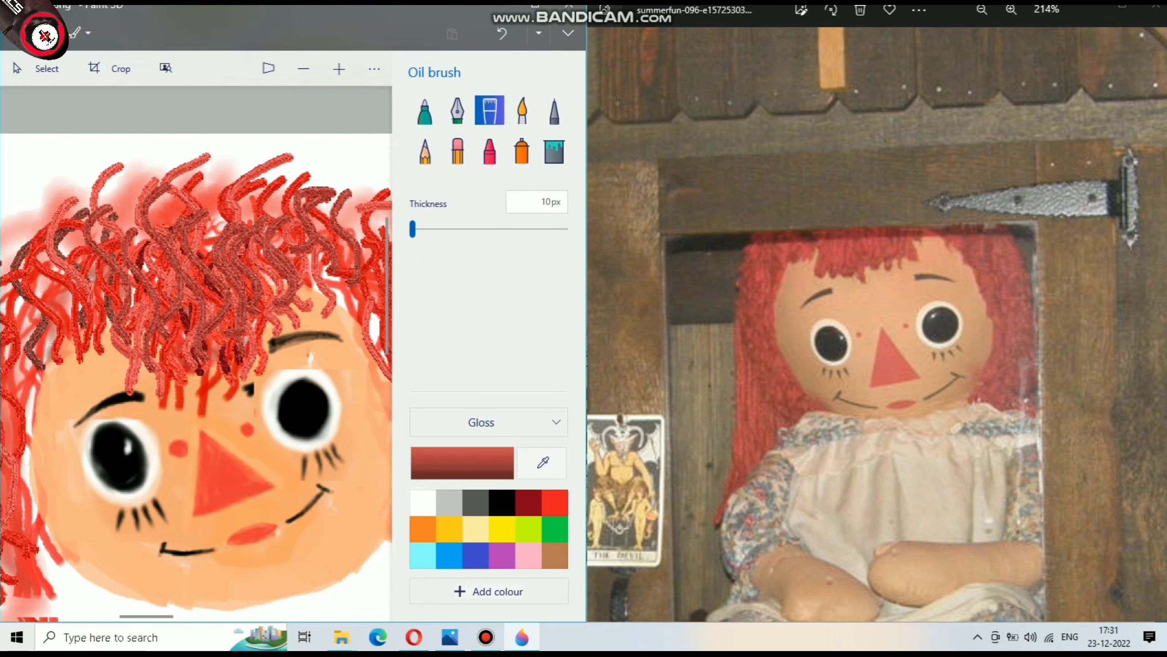
{"action": "scroll", "coordinate": [147, 275], "scroll_direction": "down", "scroll_amount": 4}
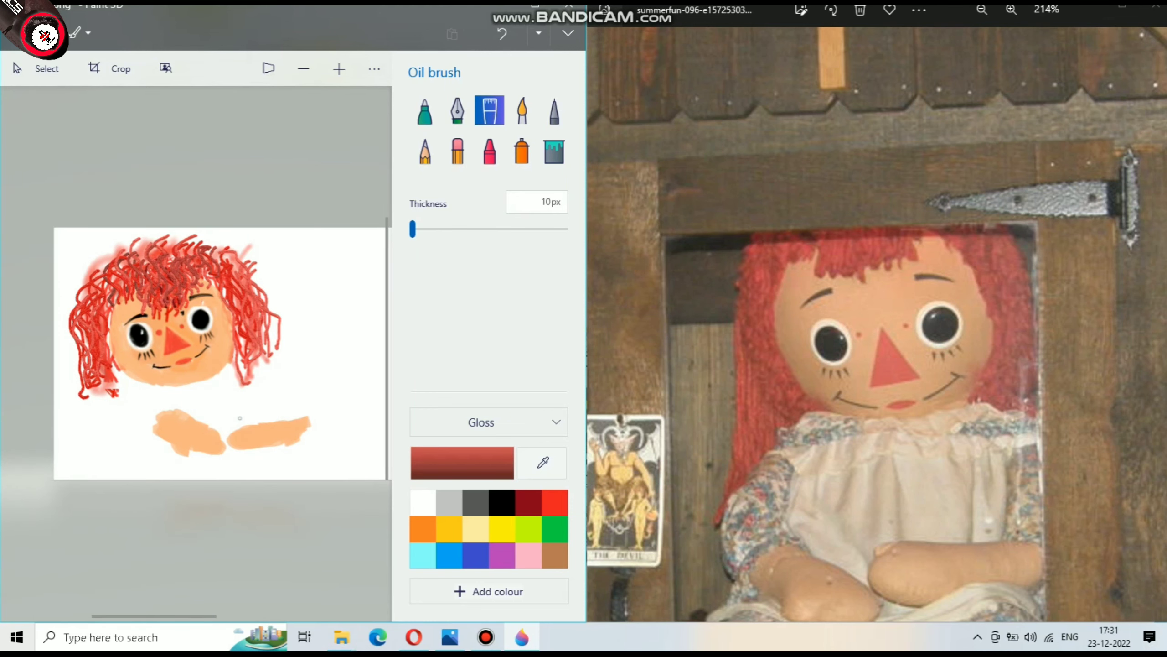
{"action": "scroll", "coordinate": [92, 322], "scroll_direction": "up", "scroll_amount": 2}
{"action": "scroll", "coordinate": [92, 322], "scroll_direction": "up", "scroll_amount": 2}
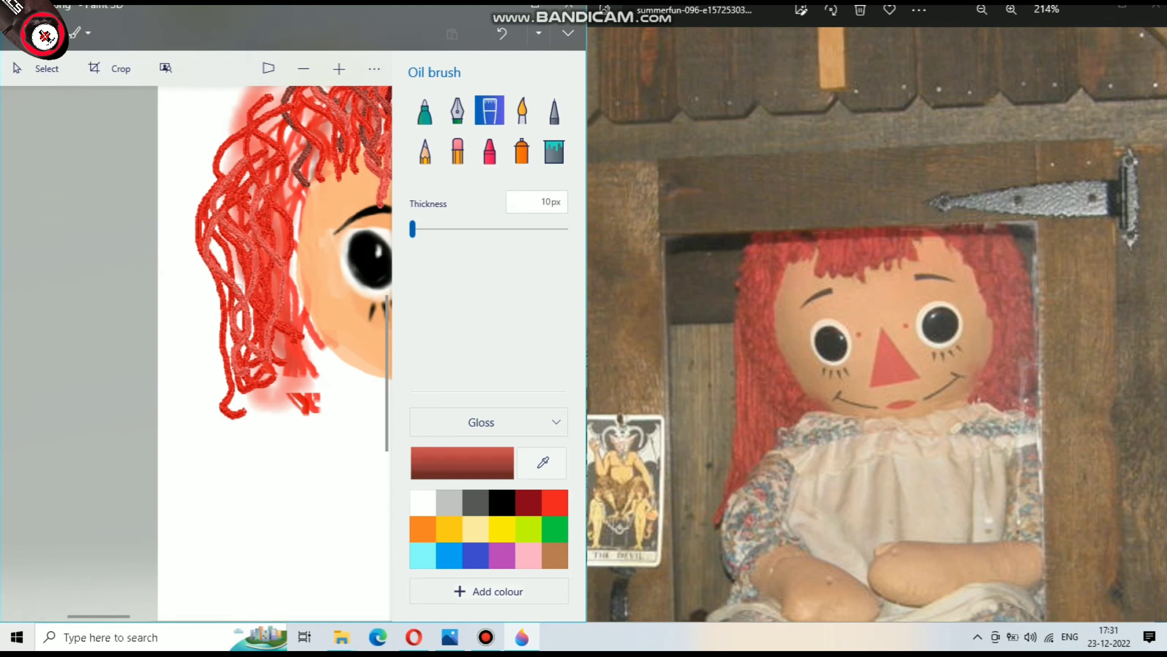
Paint eight long dark-red strands hanging down the left side past the arm
{"action": "left_click_drag", "start_coordinate": [214, 209], "coordinate": [248, 474]}
{"action": "mouse_move", "coordinate": [262, 212]}
{"action": "left_mouse_down"}
{"action": "mouse_move", "coordinate": [236, 315]}
{"action": "mouse_move", "coordinate": [250, 492]}
{"action": "left_mouse_up"}
{"action": "mouse_move", "coordinate": [255, 234]}
{"action": "left_mouse_down"}
{"action": "mouse_move", "coordinate": [244, 497]}
{"action": "mouse_move", "coordinate": [271, 492]}
{"action": "left_mouse_up"}
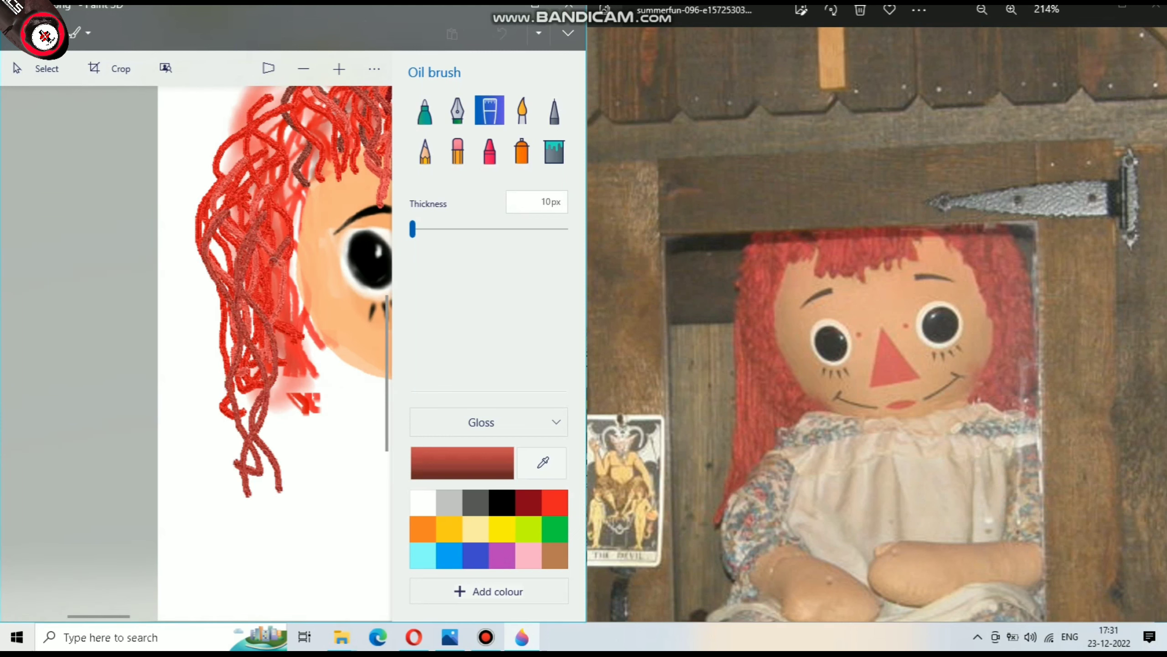
{"action": "left_click_drag", "start_coordinate": [278, 196], "coordinate": [281, 488]}
{"action": "left_click_drag", "start_coordinate": [230, 221], "coordinate": [233, 485]}
{"action": "left_click_drag", "start_coordinate": [216, 250], "coordinate": [220, 512]}
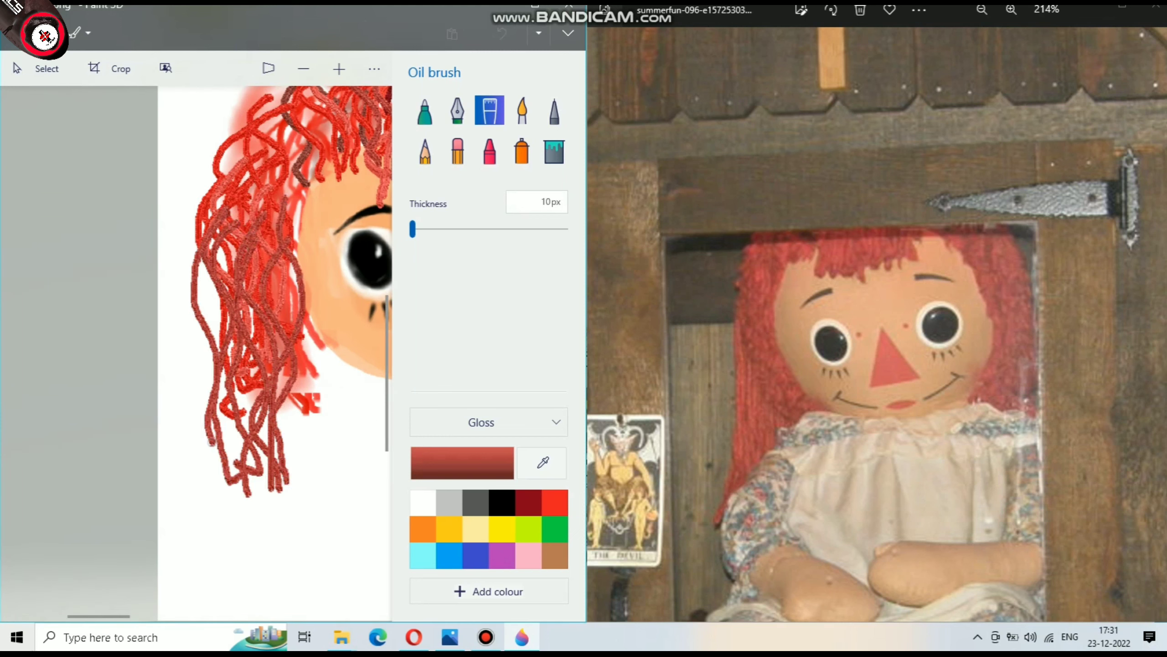
{"action": "left_click_drag", "start_coordinate": [257, 278], "coordinate": [237, 552]}
{"action": "left_click_drag", "start_coordinate": [225, 265], "coordinate": [197, 563]}
{"action": "scroll", "coordinate": [198, 460], "scroll_direction": "down", "scroll_amount": 2}
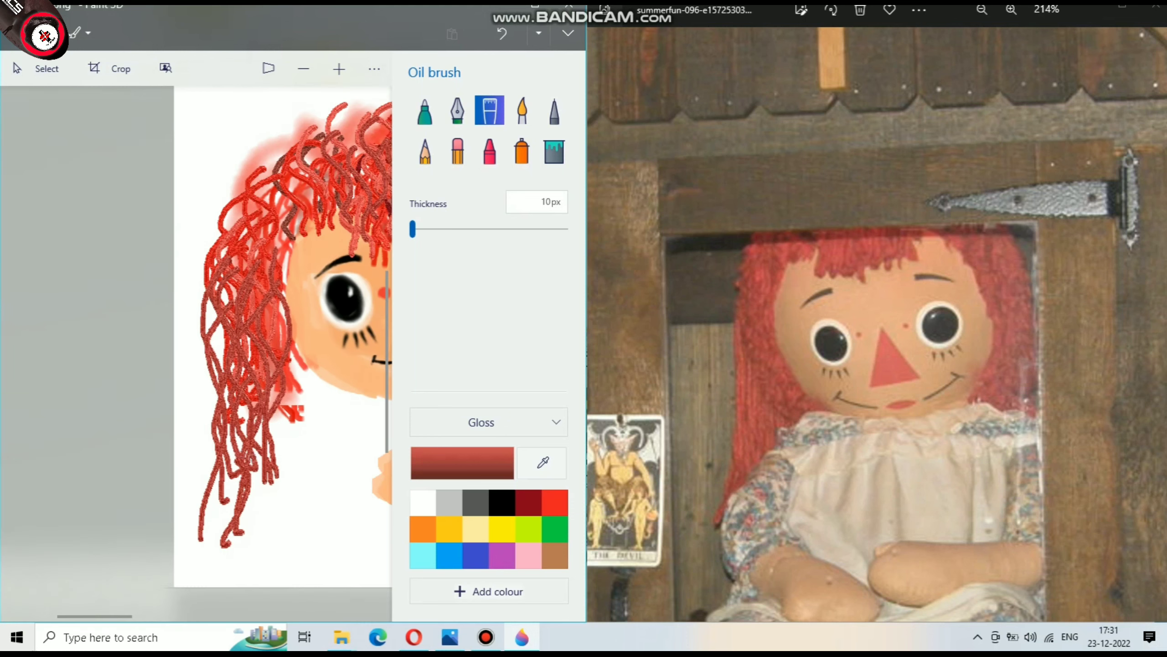
{"action": "scroll", "coordinate": [197, 460], "scroll_direction": "down", "scroll_amount": 2}
{"action": "scroll", "coordinate": [197, 459], "scroll_direction": "down", "scroll_amount": 1}
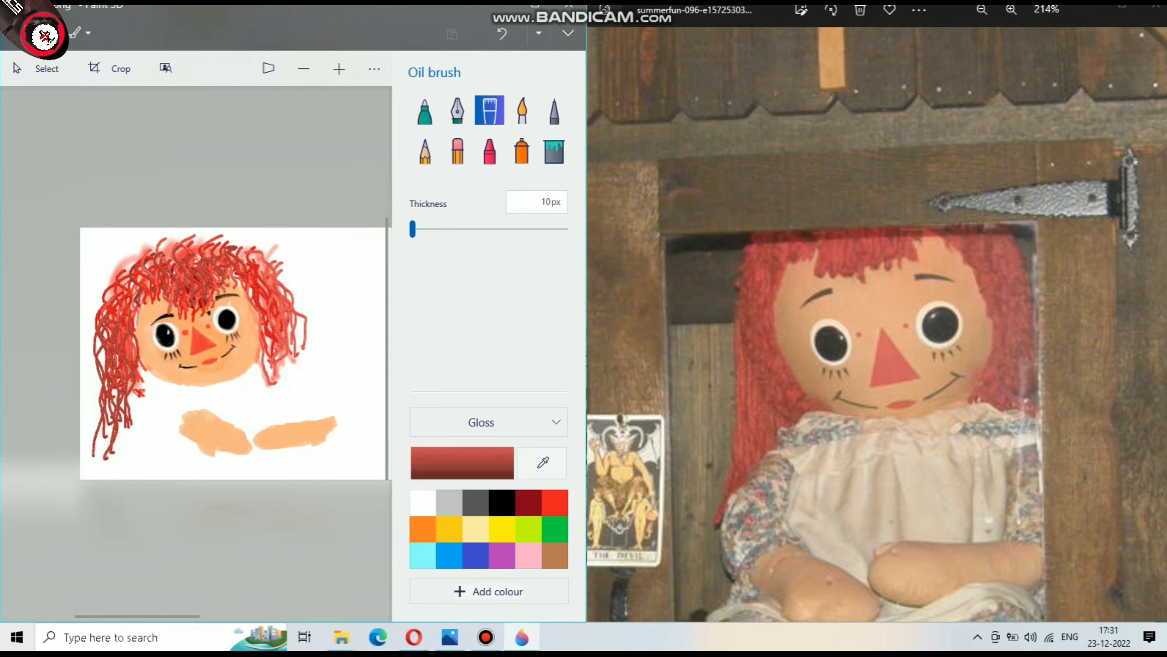
{"action": "scroll", "coordinate": [172, 464], "scroll_direction": "up", "scroll_amount": 2}
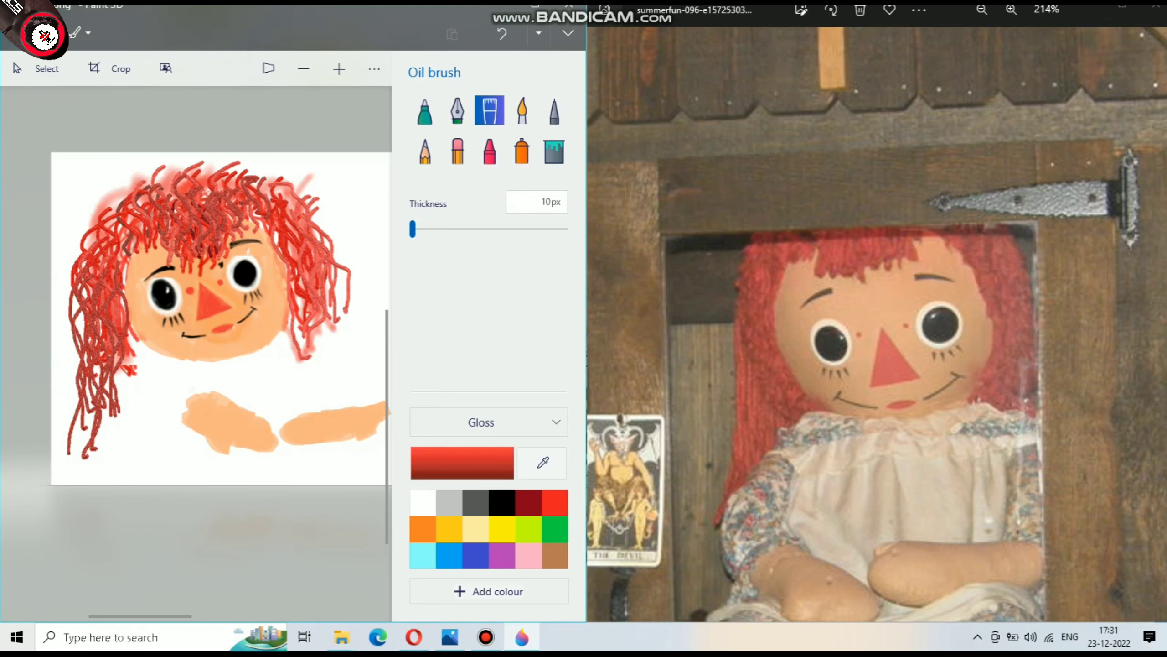
{"action": "scroll", "coordinate": [118, 322], "scroll_direction": "up", "scroll_amount": 1}
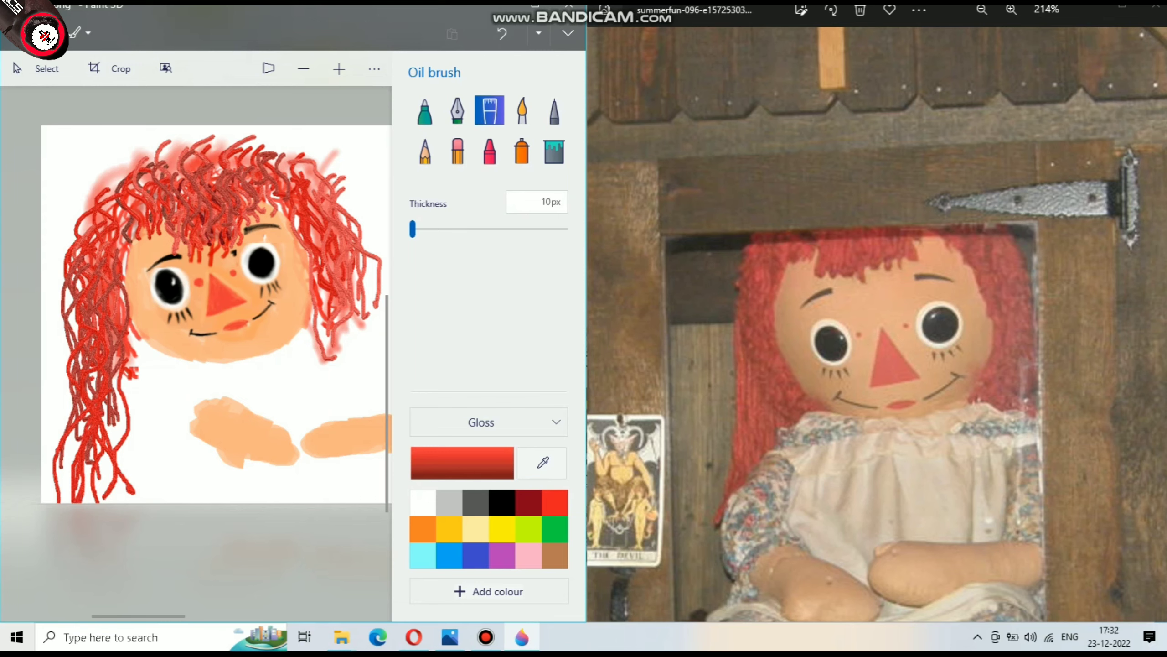
Paint curly red strands down the right side of the hair toward the arm
{"action": "scroll", "coordinate": [322, 299], "scroll_direction": "up", "scroll_amount": 1}
{"action": "scroll", "coordinate": [322, 299], "scroll_direction": "up", "scroll_amount": 1}
{"action": "scroll", "coordinate": [322, 299], "scroll_direction": "up", "scroll_amount": 1}
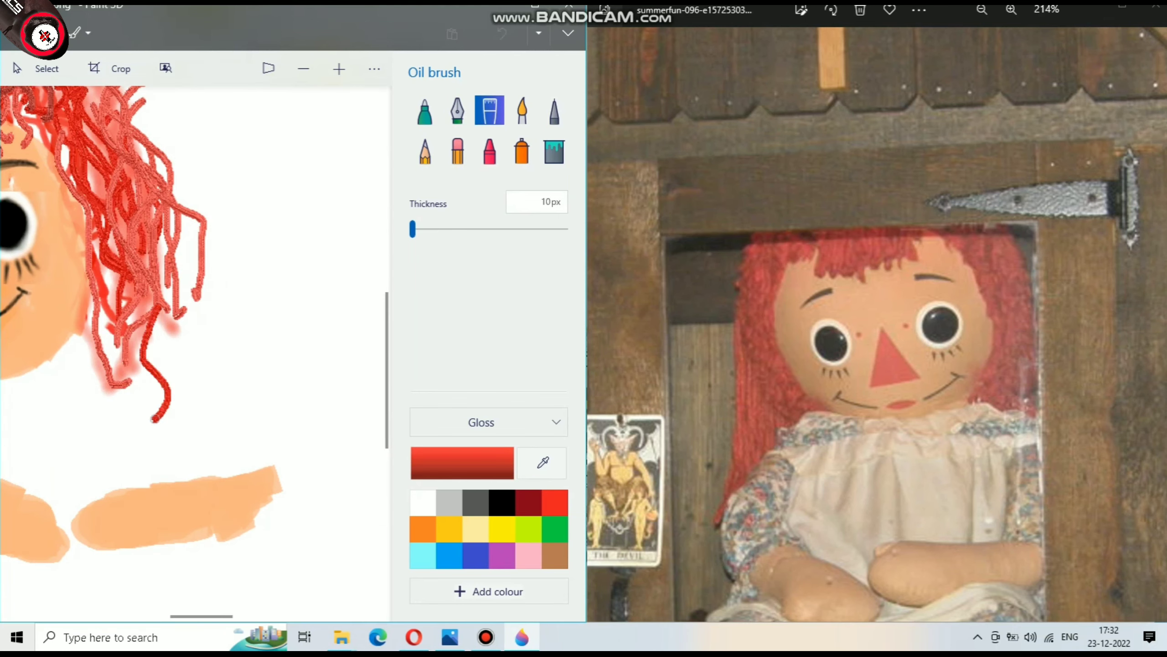
{"action": "mouse_move", "coordinate": [158, 329]}
{"action": "left_mouse_down"}
{"action": "mouse_move", "coordinate": [127, 508]}
{"action": "mouse_move", "coordinate": [133, 487]}
{"action": "left_mouse_up"}
{"action": "left_click_drag", "start_coordinate": [96, 322], "coordinate": [115, 527]}
{"action": "left_click_drag", "start_coordinate": [163, 318], "coordinate": [195, 409]}
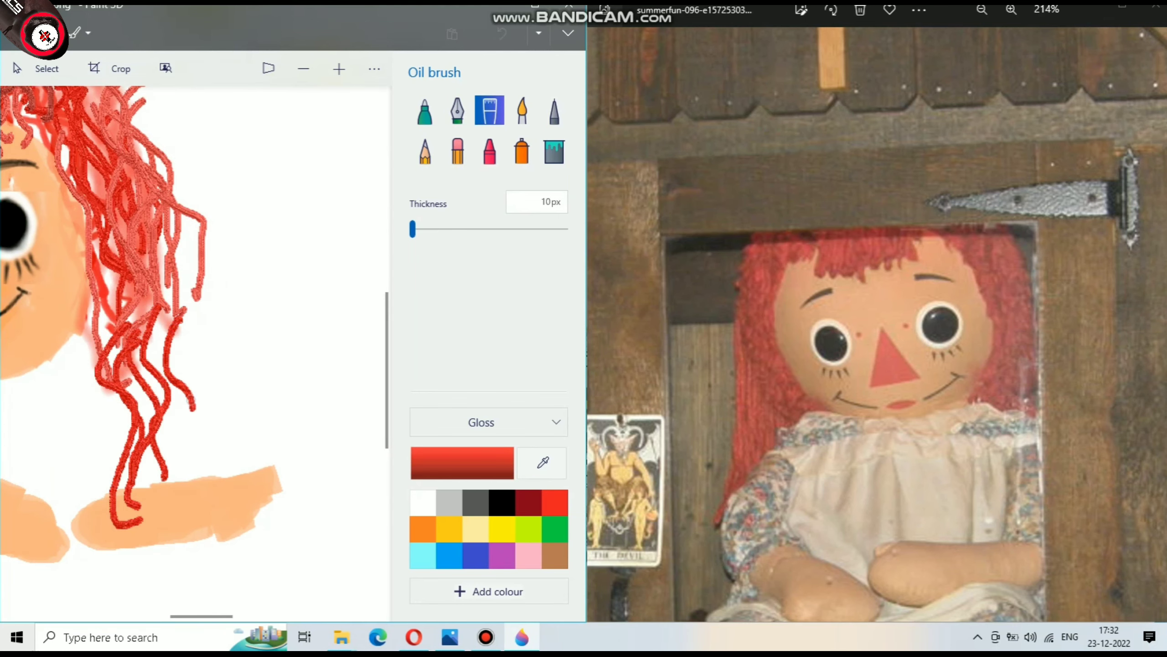
{"action": "mouse_move", "coordinate": [176, 342]}
{"action": "left_mouse_down"}
{"action": "mouse_move", "coordinate": [196, 501]}
{"action": "mouse_move", "coordinate": [166, 493]}
{"action": "mouse_move", "coordinate": [124, 516]}
{"action": "left_mouse_up"}
{"action": "left_click_drag", "start_coordinate": [115, 384], "coordinate": [91, 505]}
{"action": "left_click_drag", "start_coordinate": [162, 336], "coordinate": [161, 462]}
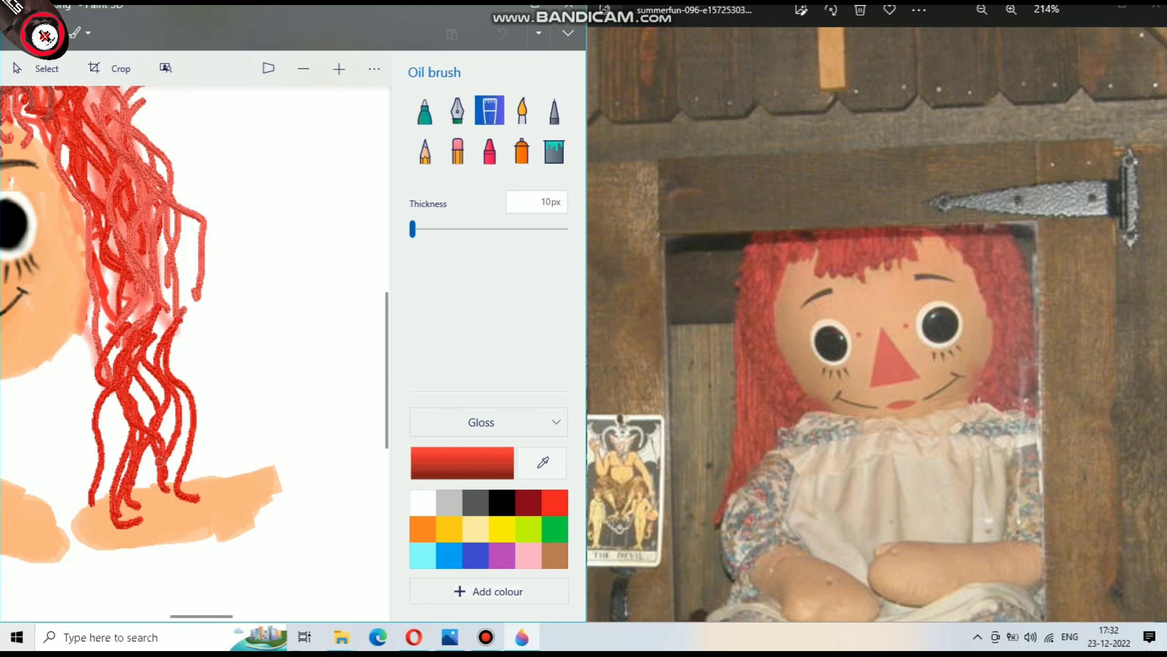
Fill out the hanging right-side hair with more long strands reaching the arm
{"action": "left_click_drag", "start_coordinate": [184, 235], "coordinate": [193, 468]}
{"action": "left_click_drag", "start_coordinate": [170, 254], "coordinate": [146, 442]}
{"action": "left_click_drag", "start_coordinate": [110, 285], "coordinate": [71, 478]}
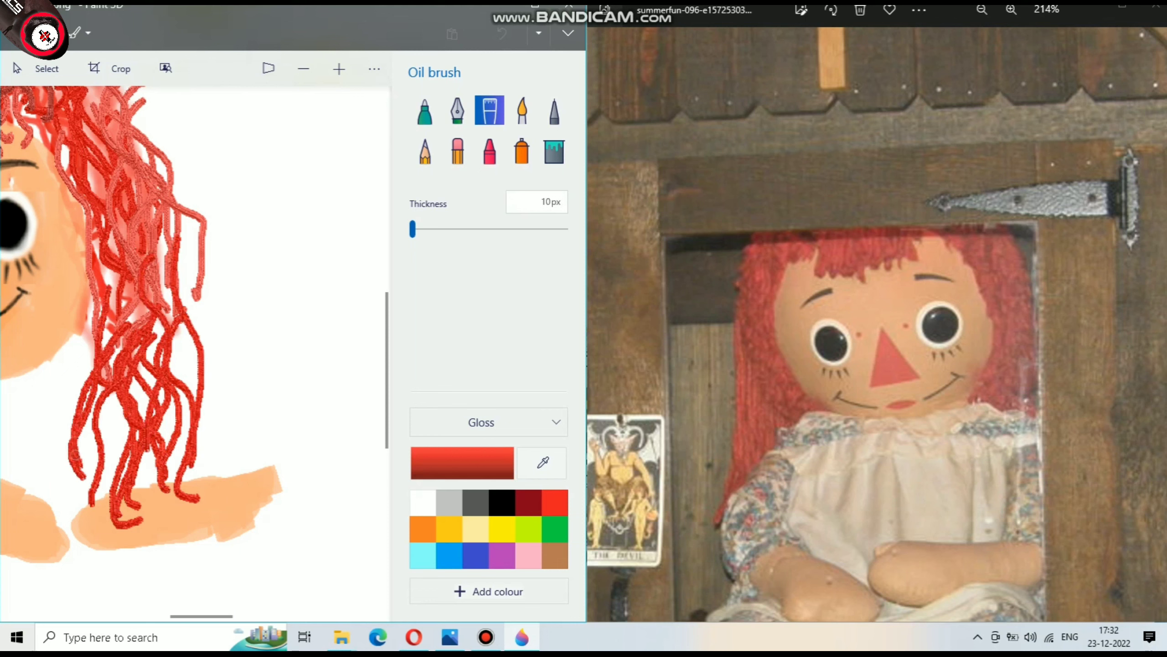
{"action": "left_click_drag", "start_coordinate": [115, 400], "coordinate": [94, 497]}
{"action": "left_click_drag", "start_coordinate": [94, 409], "coordinate": [72, 494]}
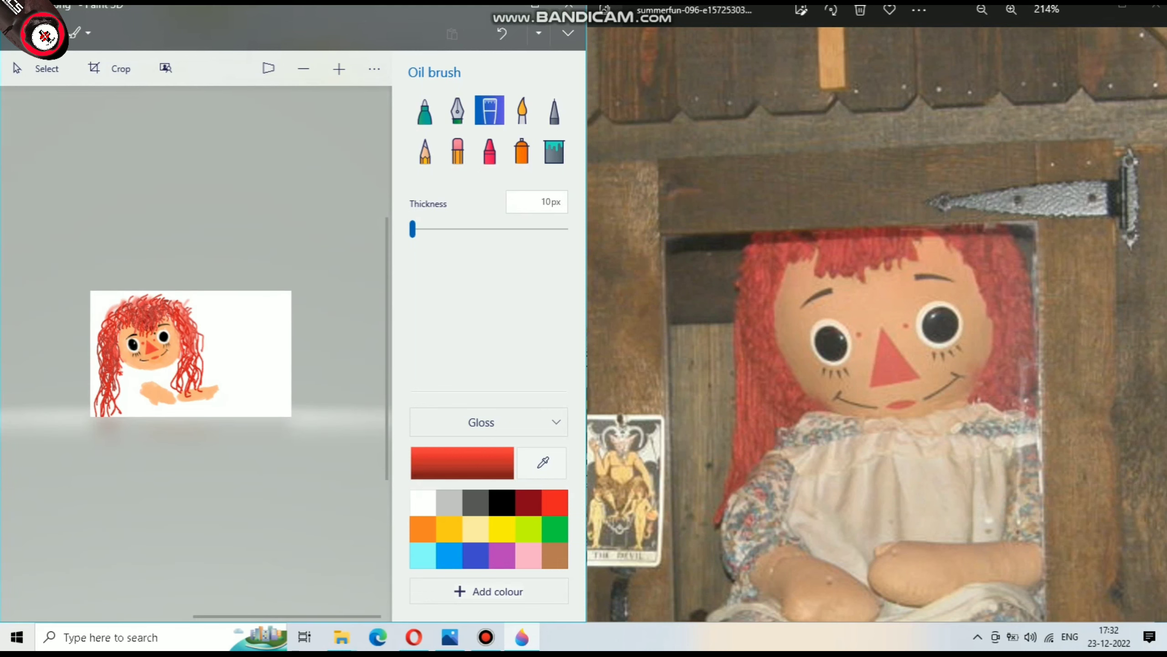
{"action": "scroll", "coordinate": [184, 237], "scroll_direction": "up", "scroll_amount": 2}
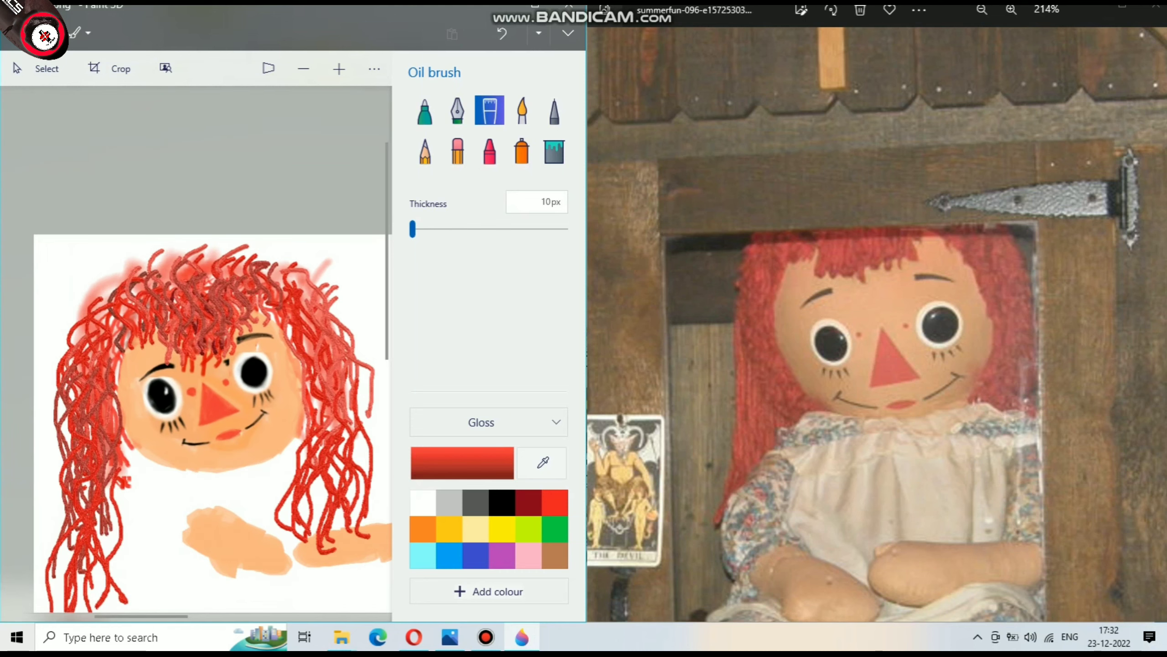
{"action": "scroll", "coordinate": [183, 237], "scroll_direction": "up", "scroll_amount": 4}
Add thick red curls across the top and left side of the hair
{"action": "left_click_drag", "start_coordinate": [183, 237], "coordinate": [145, 368]}
{"action": "left_click_drag", "start_coordinate": [146, 235], "coordinate": [118, 375]}
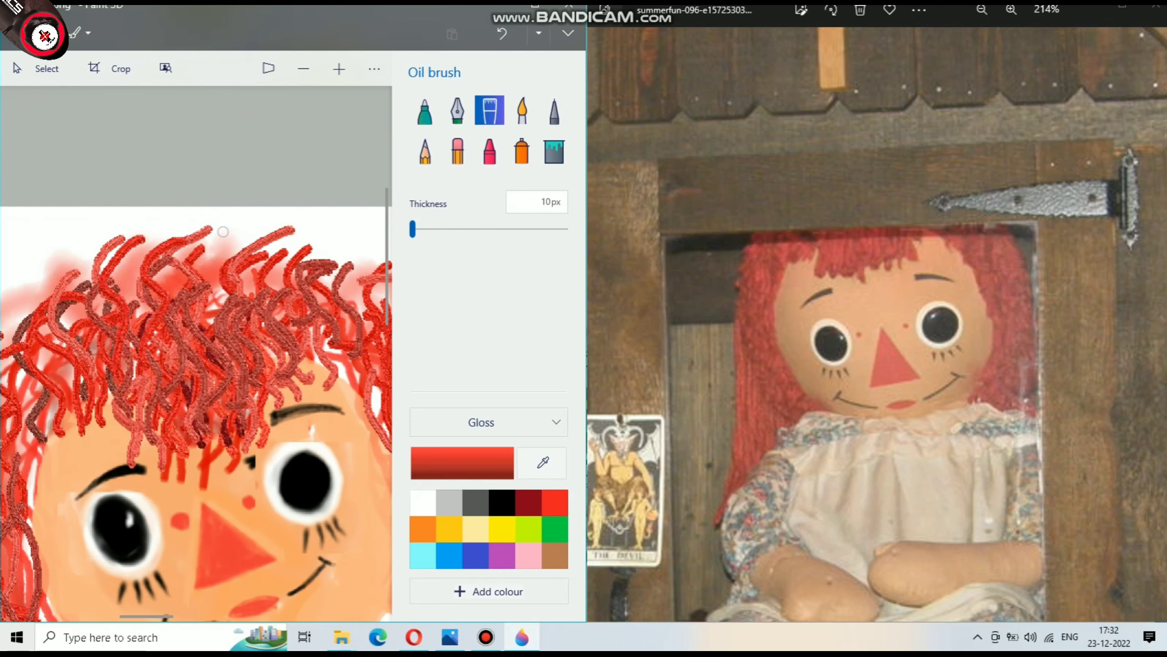
{"action": "left_click_drag", "start_coordinate": [228, 228], "coordinate": [202, 365]}
{"action": "left_click_drag", "start_coordinate": [264, 229], "coordinate": [230, 352]}
{"action": "left_click_drag", "start_coordinate": [292, 235], "coordinate": [255, 271]}
{"action": "left_click_drag", "start_coordinate": [152, 227], "coordinate": [122, 377]}
{"action": "mouse_move", "coordinate": [108, 252]}
{"action": "left_mouse_down"}
{"action": "mouse_move", "coordinate": [64, 380]}
{"action": "mouse_move", "coordinate": [41, 384]}
{"action": "left_mouse_up"}
{"action": "scroll", "coordinate": [199, 277], "scroll_direction": "down", "scroll_amount": 5}
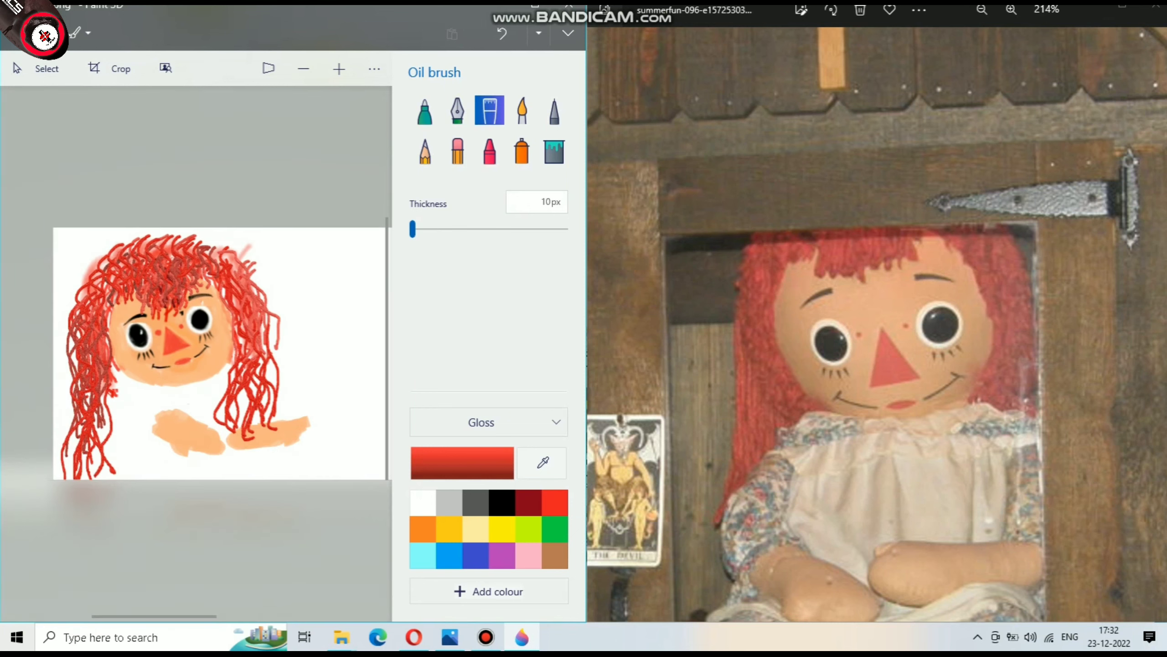
{"action": "scroll", "coordinate": [199, 277], "scroll_direction": "up", "scroll_amount": 5}
Paint more curls over the top-right and upper-left parts of the hair
{"action": "mouse_move", "coordinate": [294, 193]}
{"action": "left_mouse_down"}
{"action": "mouse_move", "coordinate": [259, 281]}
{"action": "mouse_move", "coordinate": [322, 316]}
{"action": "mouse_move", "coordinate": [339, 299]}
{"action": "left_mouse_up"}
{"action": "mouse_move", "coordinate": [338, 216]}
{"action": "left_mouse_down"}
{"action": "mouse_move", "coordinate": [183, 231]}
{"action": "mouse_move", "coordinate": [147, 184]}
{"action": "mouse_move", "coordinate": [219, 202]}
{"action": "mouse_move", "coordinate": [83, 289]}
{"action": "left_mouse_up"}
{"action": "left_click_drag", "start_coordinate": [133, 196], "coordinate": [51, 221]}
{"action": "left_click_drag", "start_coordinate": [96, 223], "coordinate": [70, 278]}
{"action": "scroll", "coordinate": [208, 386], "scroll_direction": "down", "scroll_amount": 3}
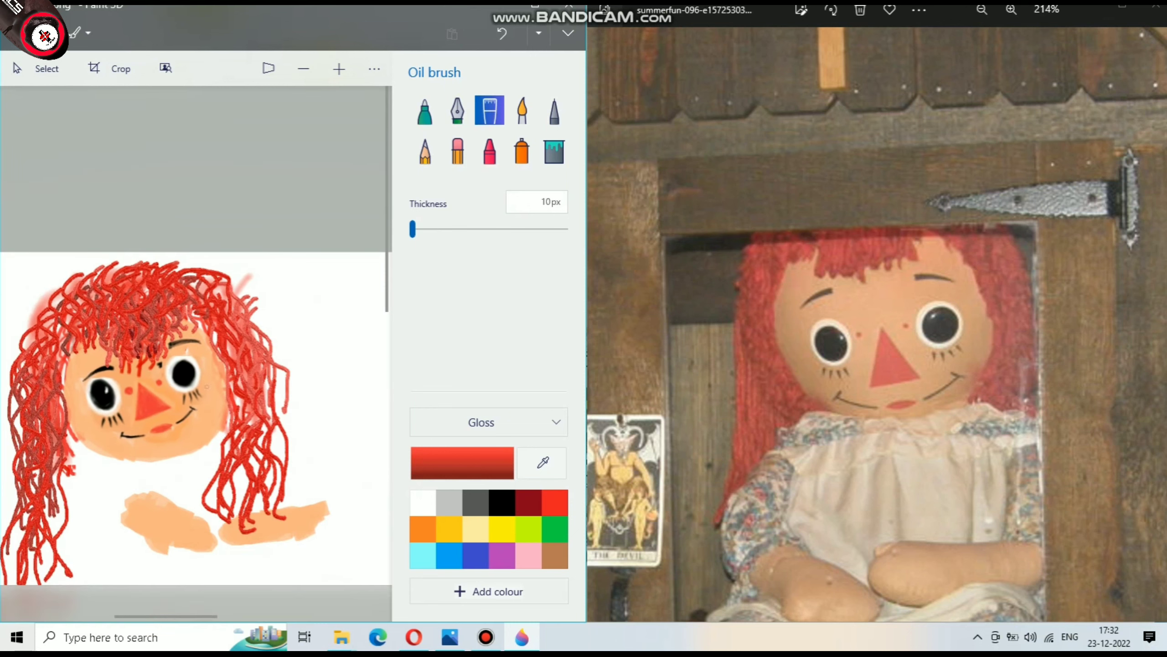
{"action": "scroll", "coordinate": [138, 276], "scroll_direction": "up", "scroll_amount": 3}
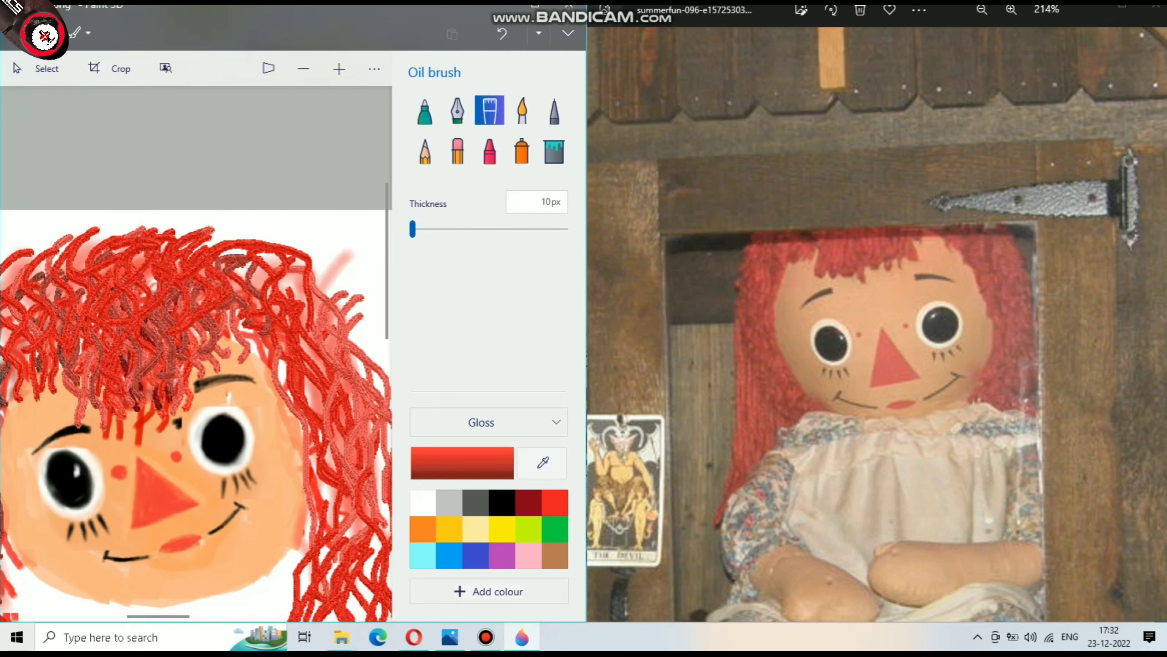
Thicken the right hair with dark-red strands and touch up a small spot
{"action": "left_click_drag", "start_coordinate": [147, 253], "coordinate": [161, 370]}
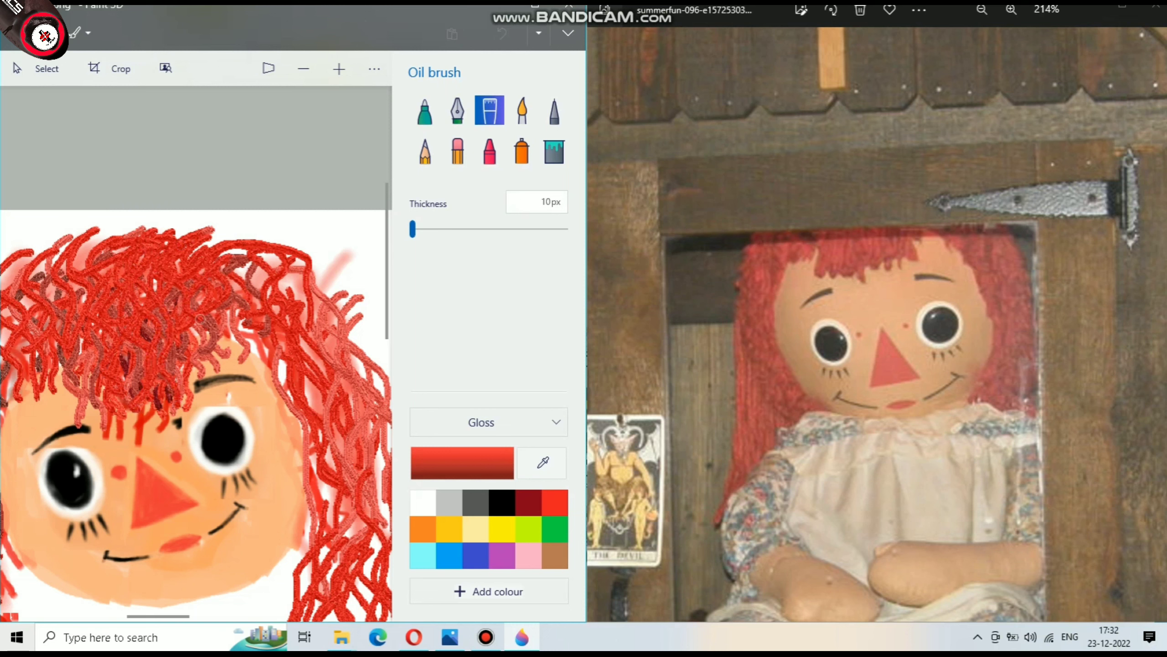
{"action": "left_click_drag", "start_coordinate": [220, 302], "coordinate": [249, 359]}
{"action": "left_click_drag", "start_coordinate": [267, 292], "coordinate": [281, 377]}
{"action": "left_click_drag", "start_coordinate": [285, 366], "coordinate": [301, 398]}
{"action": "left_click_drag", "start_coordinate": [317, 291], "coordinate": [359, 543]}
{"action": "mouse_move", "coordinate": [322, 430]}
{"action": "left_mouse_down"}
{"action": "mouse_move", "coordinate": [345, 552]}
{"action": "mouse_move", "coordinate": [327, 536]}
{"action": "mouse_move", "coordinate": [352, 584]}
{"action": "left_mouse_up"}
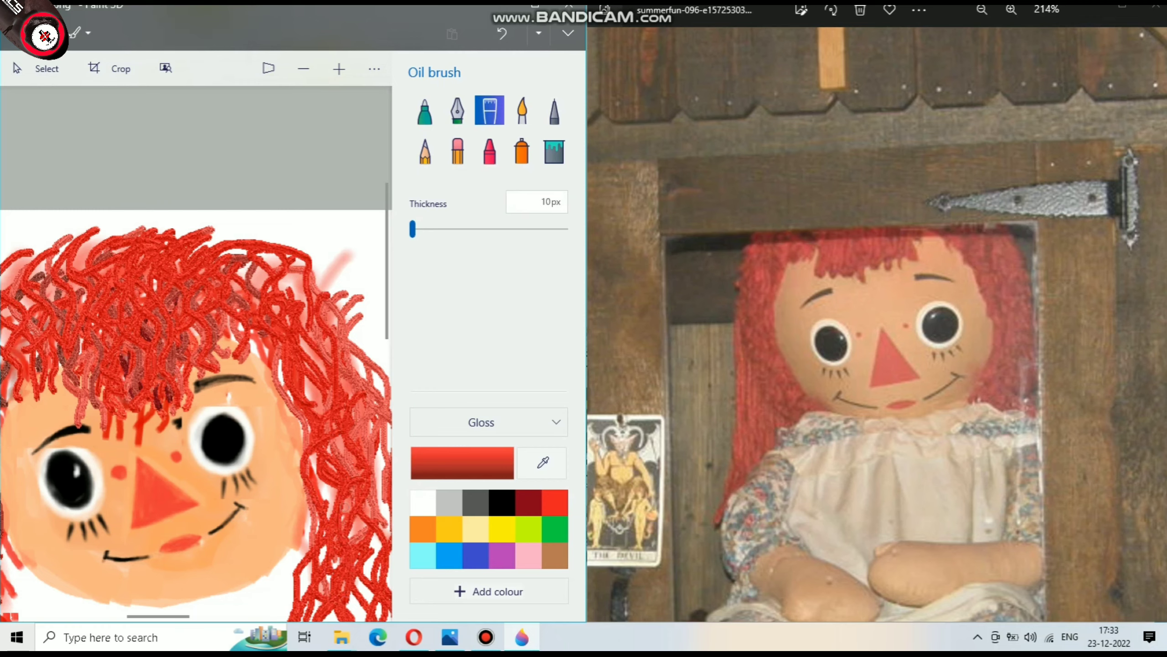
{"action": "scroll", "coordinate": [197, 414], "scroll_direction": "down", "scroll_amount": 5}
{"action": "left_click_drag", "start_coordinate": [343, 335], "coordinate": [347, 350]}
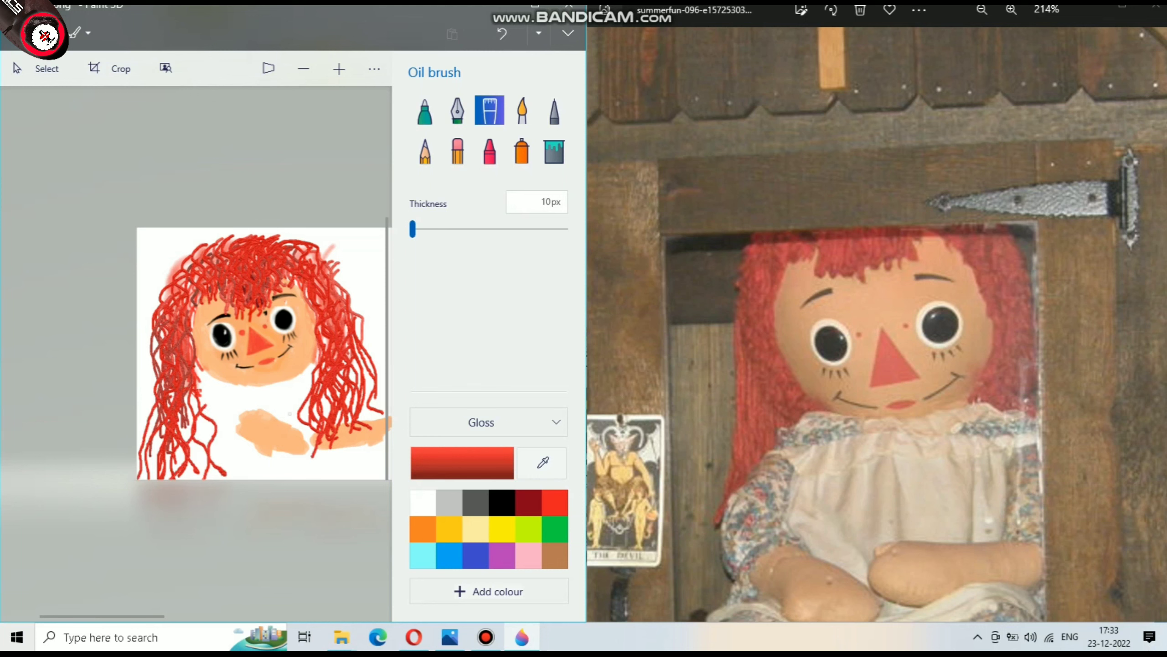
{"action": "scroll", "coordinate": [289, 414], "scroll_direction": "up", "scroll_amount": 2}
{"action": "scroll", "coordinate": [275, 423], "scroll_direction": "up", "scroll_amount": 2}
{"action": "scroll", "coordinate": [239, 442], "scroll_direction": "up", "scroll_amount": 2}
Select light cyan from the palette and adjust the zoom on the portrait
{"action": "scroll", "coordinate": [203, 459], "scroll_direction": "up", "scroll_amount": 2}
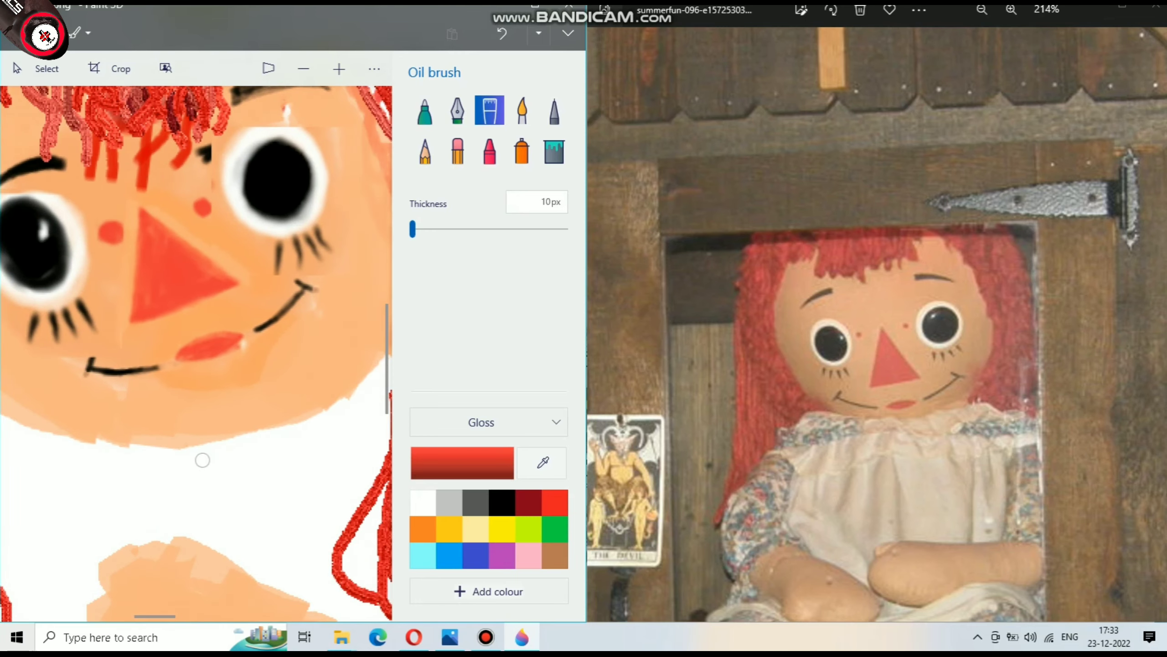
{"action": "scroll", "coordinate": [202, 460], "scroll_direction": "down", "scroll_amount": 2}
{"action": "left_click", "coordinate": [423, 555]}
{"action": "scroll", "coordinate": [154, 514], "scroll_direction": "down", "scroll_amount": 3}
{"action": "scroll", "coordinate": [221, 579], "scroll_direction": "down", "scroll_amount": 2}
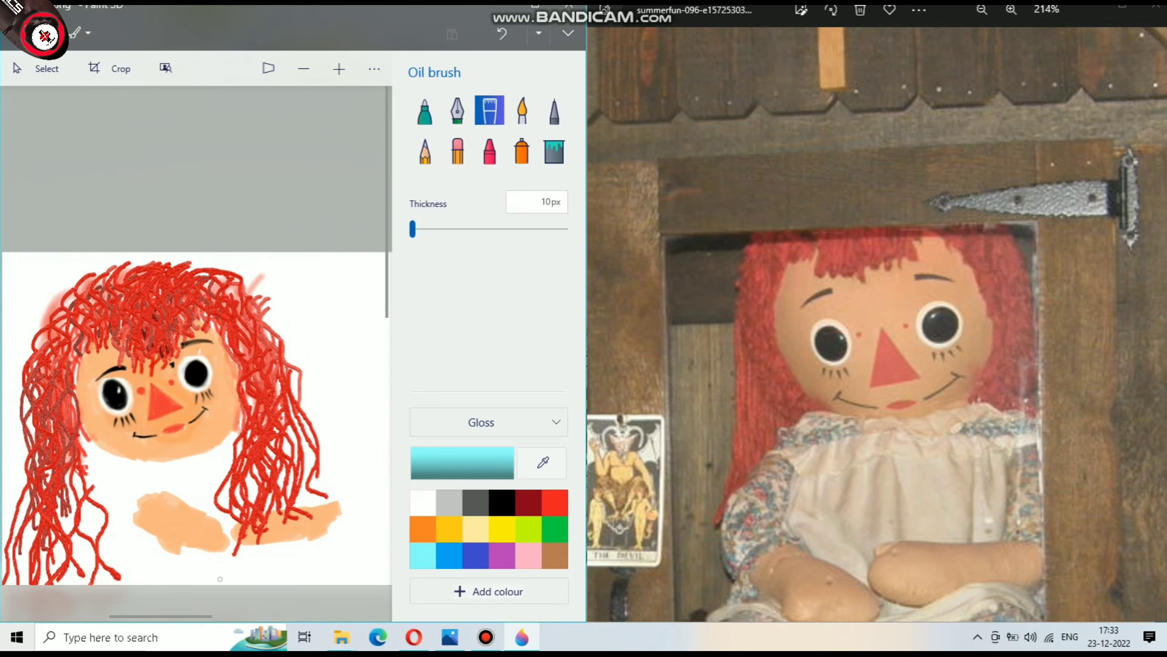
{"action": "scroll", "coordinate": [220, 579], "scroll_direction": "down", "scroll_amount": 1}
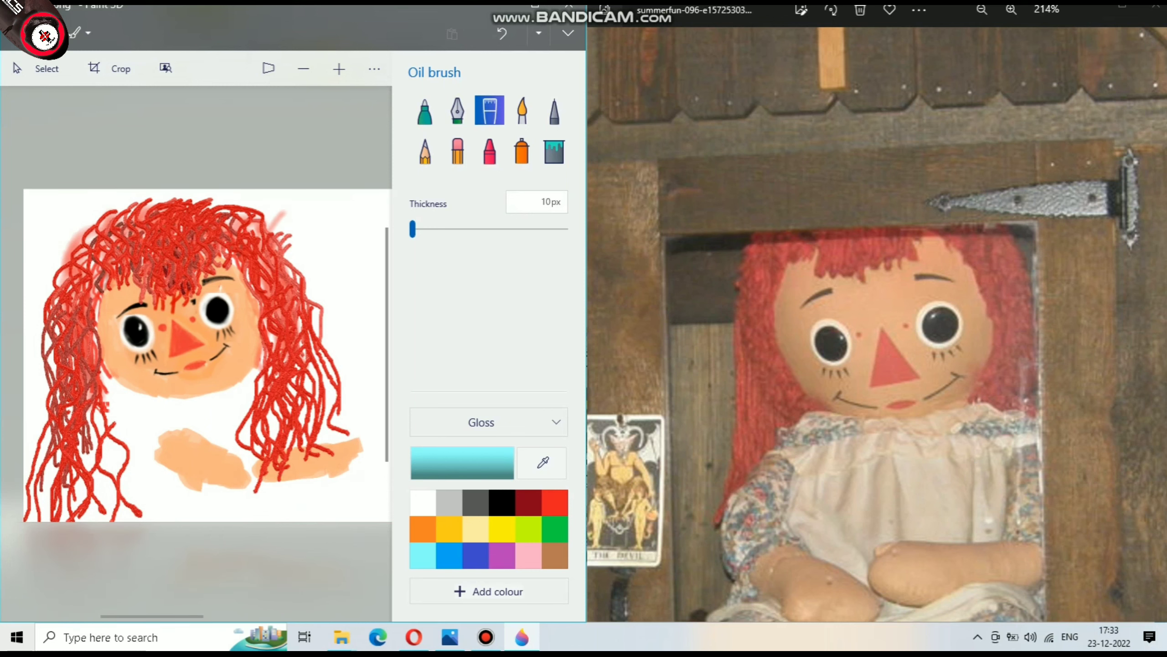
{"action": "scroll", "coordinate": [877, 322], "scroll_direction": "down", "scroll_amount": 3}
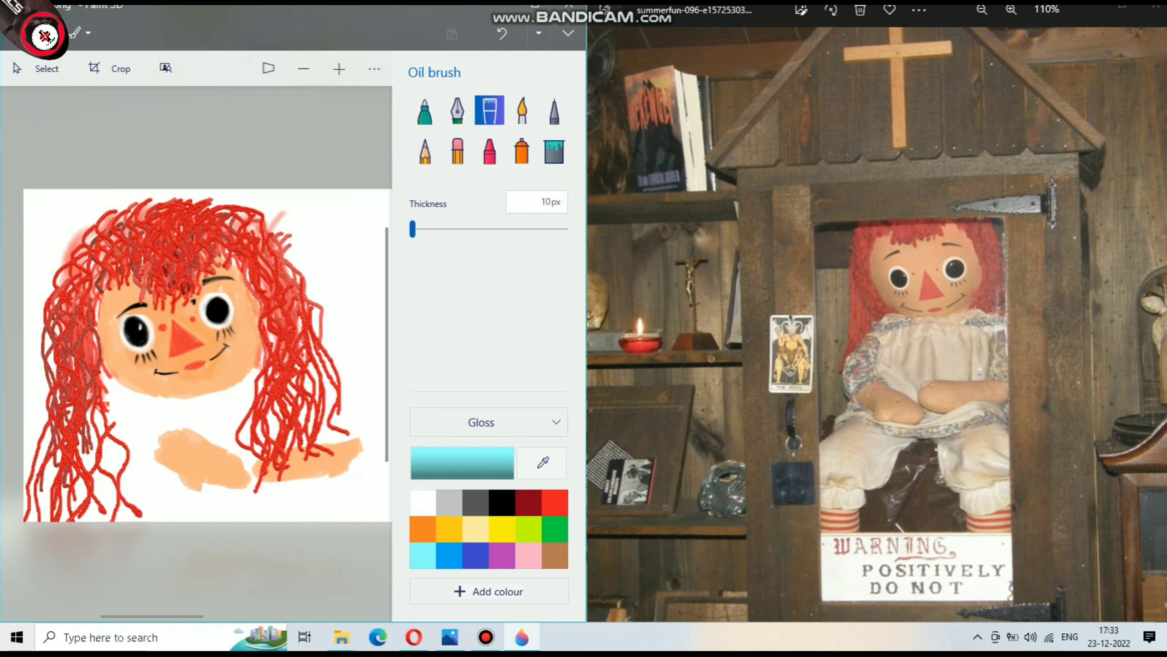
{"action": "scroll", "coordinate": [195, 354], "scroll_direction": "down", "scroll_amount": 2}
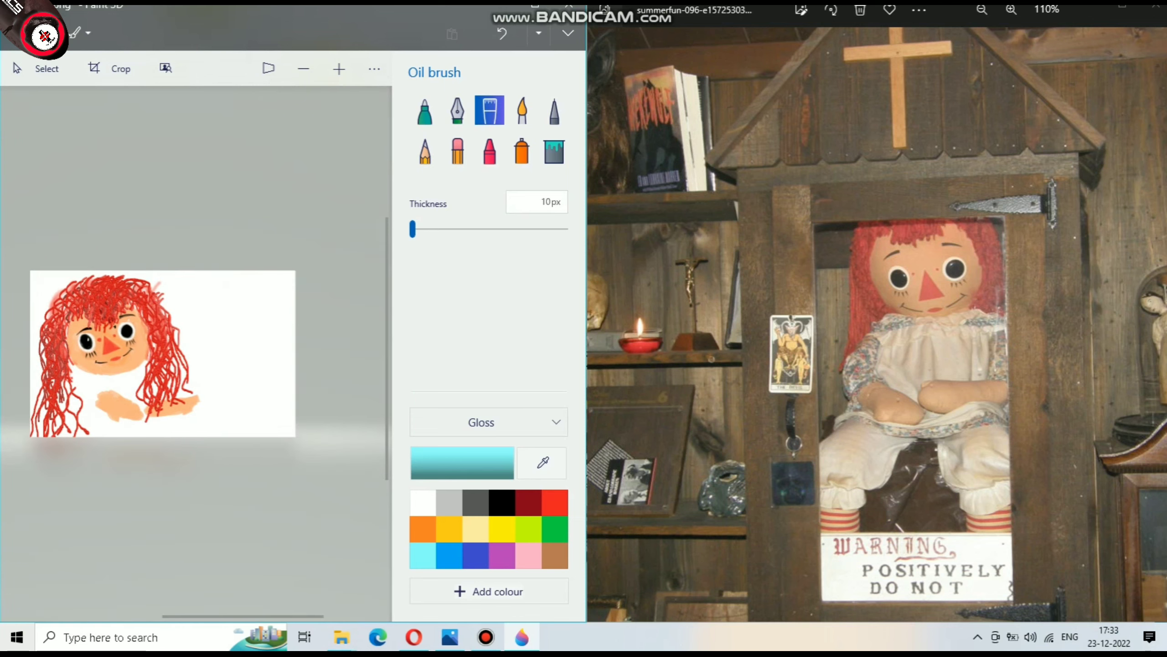
Zoom in, pick white and dab a white highlight onto the right eye's pupil
{"action": "scroll", "coordinate": [116, 346], "scroll_direction": "up", "scroll_amount": 2}
{"action": "scroll", "coordinate": [116, 346], "scroll_direction": "up", "scroll_amount": 2}
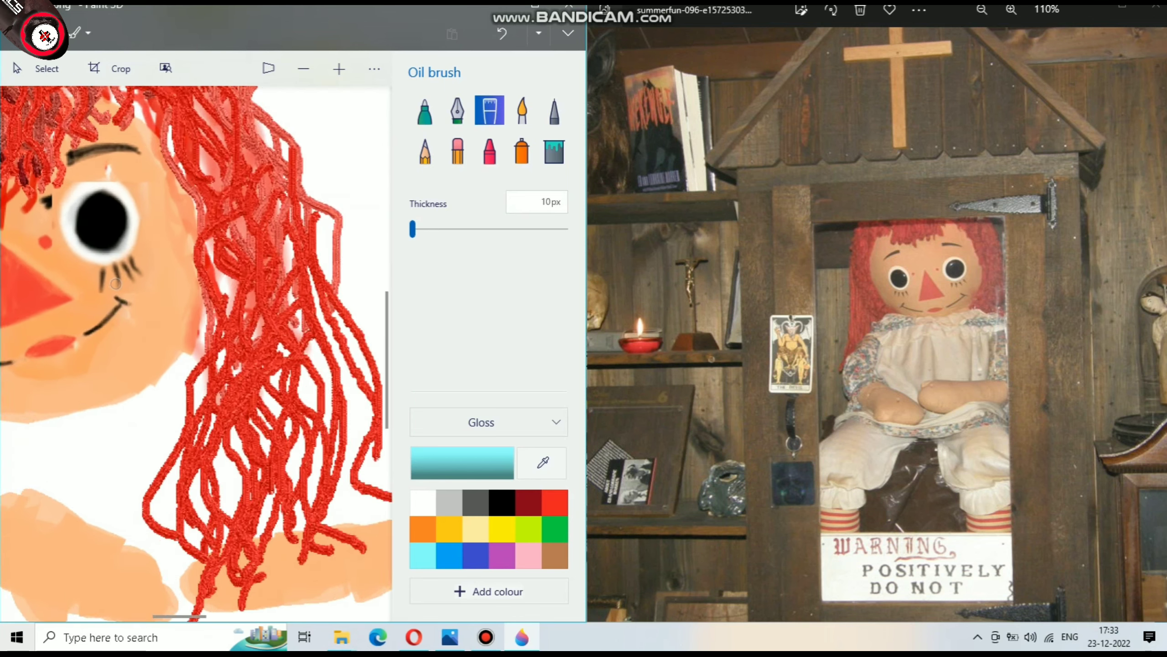
{"action": "scroll", "coordinate": [116, 346], "scroll_direction": "up", "scroll_amount": 2}
{"action": "scroll", "coordinate": [117, 346], "scroll_direction": "up", "scroll_amount": 1}
{"action": "left_click", "coordinate": [422, 502]}
{"action": "left_click", "coordinate": [157, 125]}
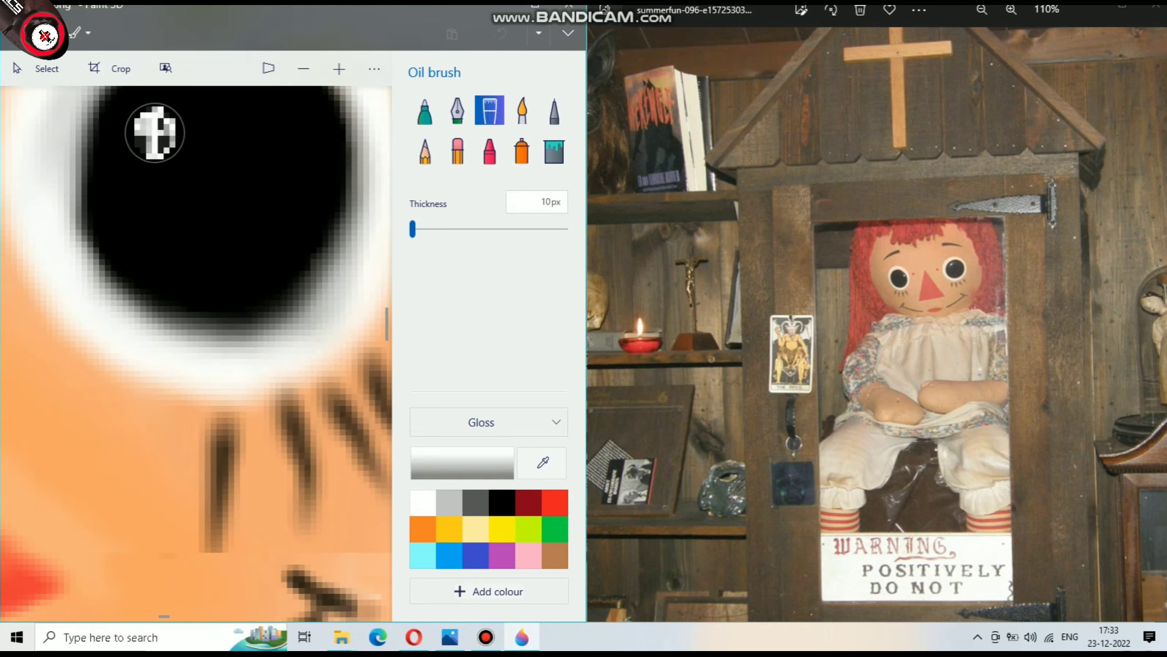
{"action": "scroll", "coordinate": [269, 232], "scroll_direction": "down", "scroll_amount": 2}
{"action": "scroll", "coordinate": [268, 232], "scroll_direction": "down", "scroll_amount": 2}
{"action": "scroll", "coordinate": [269, 232], "scroll_direction": "down", "scroll_amount": 1}
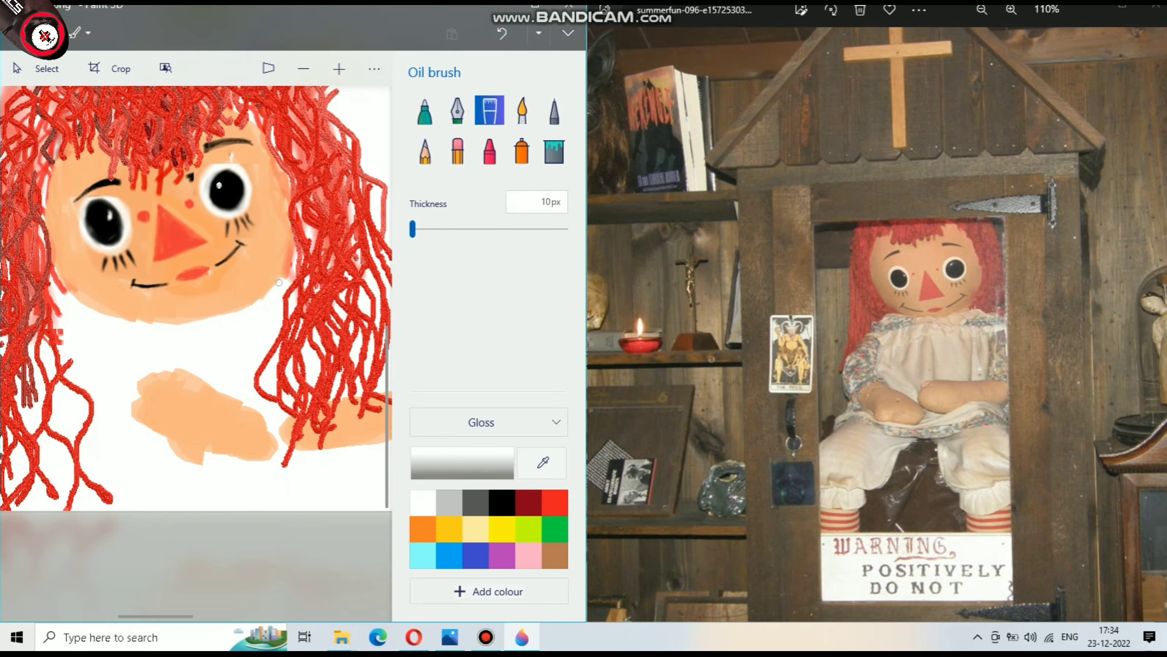
Switch to the white Watercolour brush, dab white on the left pupil, and set opacity to full
{"action": "left_click", "coordinate": [521, 110]}
{"action": "scroll", "coordinate": [220, 197], "scroll_direction": "up", "scroll_amount": 2}
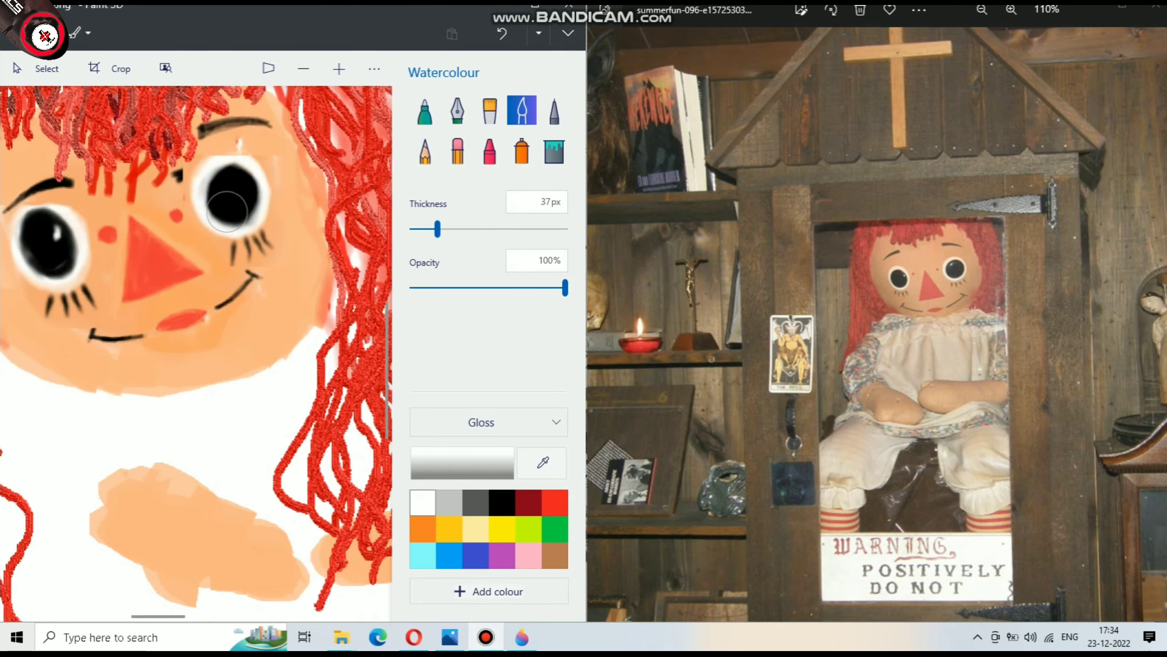
{"action": "scroll", "coordinate": [220, 197], "scroll_direction": "up", "scroll_amount": 1}
{"action": "scroll", "coordinate": [245, 136], "scroll_direction": "up", "scroll_amount": 1}
{"action": "scroll", "coordinate": [245, 135], "scroll_direction": "up", "scroll_amount": 2}
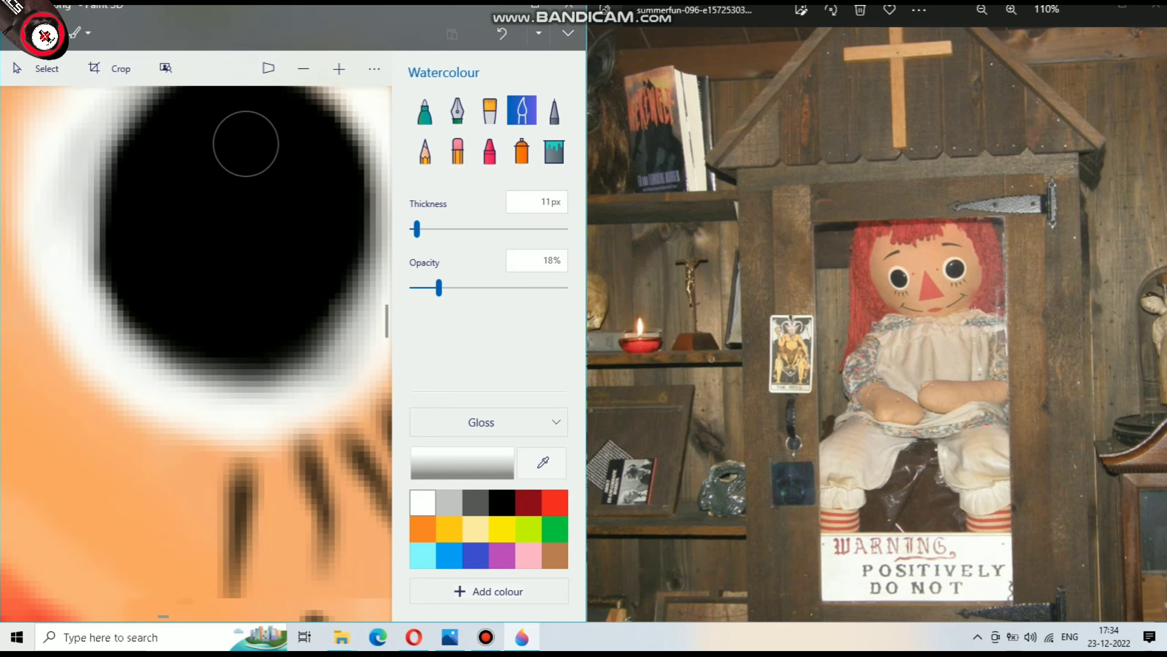
{"action": "left_click_drag", "start_coordinate": [198, 157], "coordinate": [179, 184]}
{"action": "scroll", "coordinate": [179, 183], "scroll_direction": "down", "scroll_amount": 1}
{"action": "scroll", "coordinate": [183, 179], "scroll_direction": "down", "scroll_amount": 2}
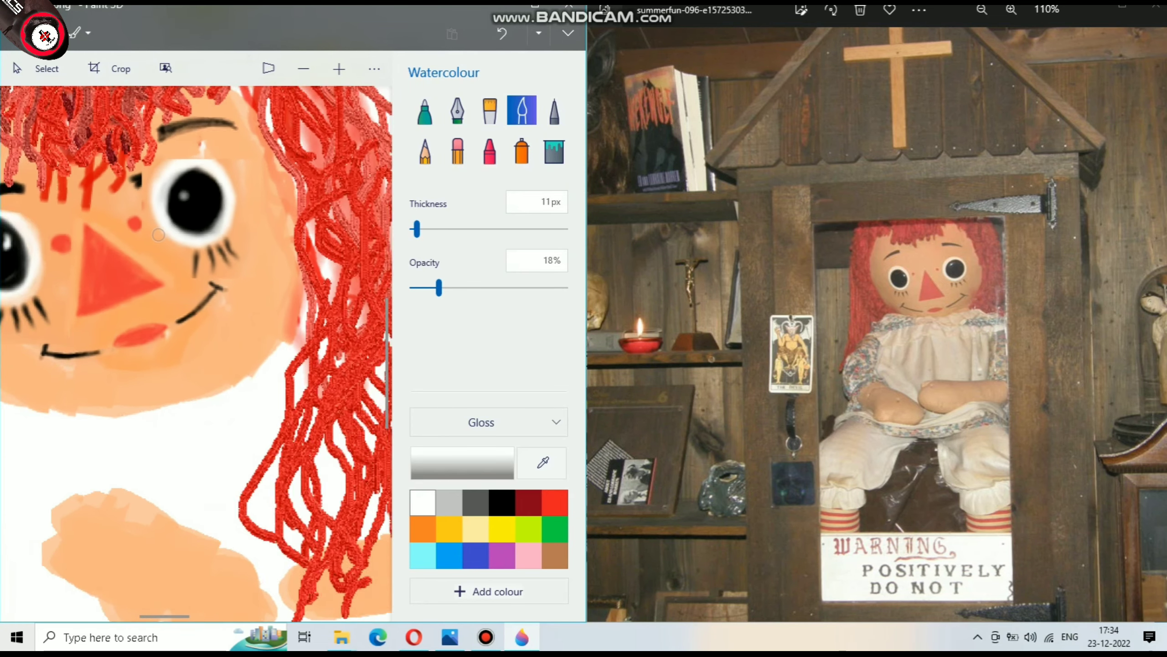
{"action": "scroll", "coordinate": [181, 170], "scroll_direction": "up", "scroll_amount": 2}
{"action": "scroll", "coordinate": [177, 159], "scroll_direction": "up", "scroll_amount": 1}
{"action": "left_click_drag", "start_coordinate": [439, 287], "coordinate": [565, 288]}
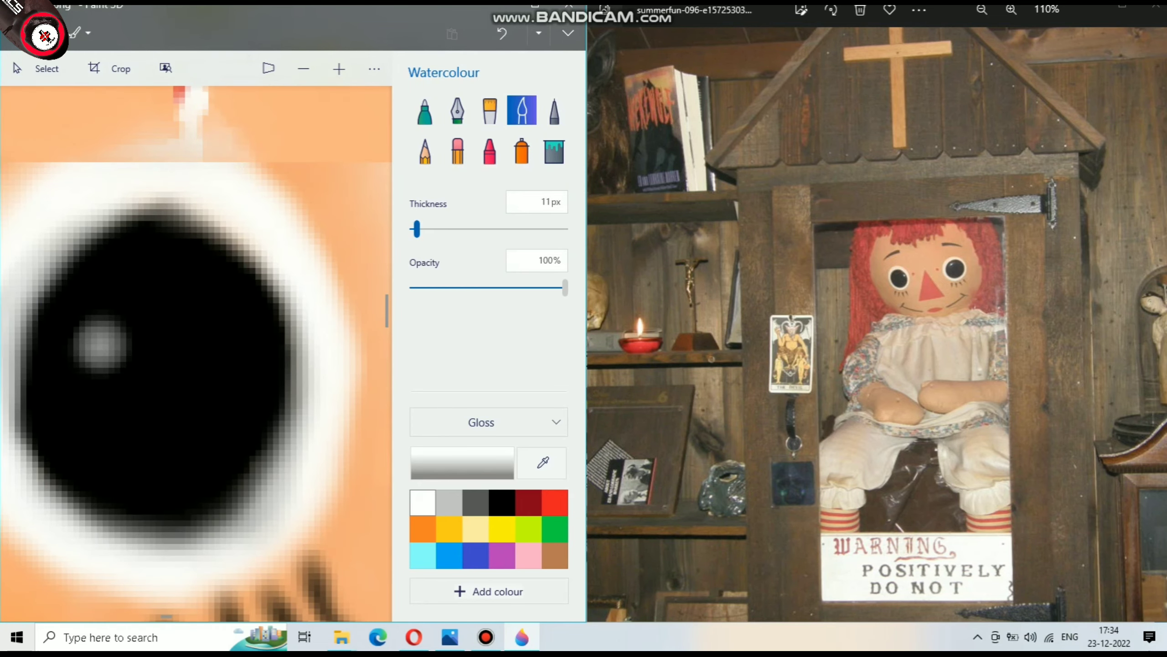
Paint white down the eye's right edge and along its lower-left rim, redoing the lower-left stroke
{"action": "scroll", "coordinate": [248, 187], "scroll_direction": "down", "scroll_amount": 1}
{"action": "scroll", "coordinate": [99, 186], "scroll_direction": "up", "scroll_amount": 1}
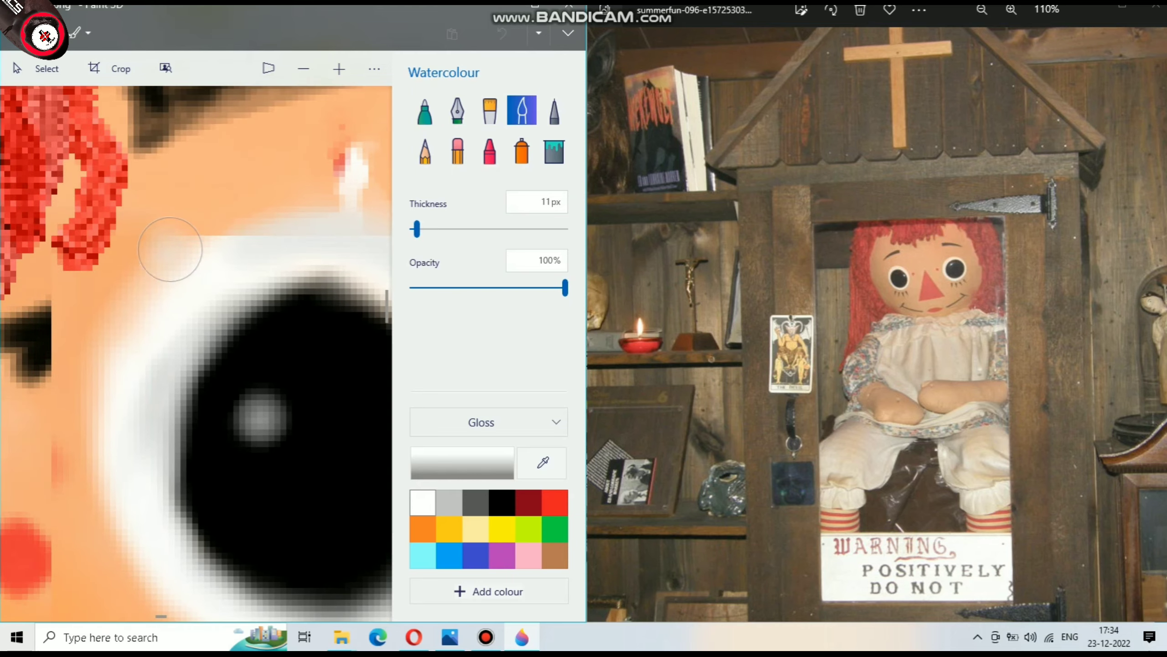
{"action": "scroll", "coordinate": [128, 327], "scroll_direction": "down", "scroll_amount": 3}
{"action": "scroll", "coordinate": [161, 414], "scroll_direction": "down", "scroll_amount": 3}
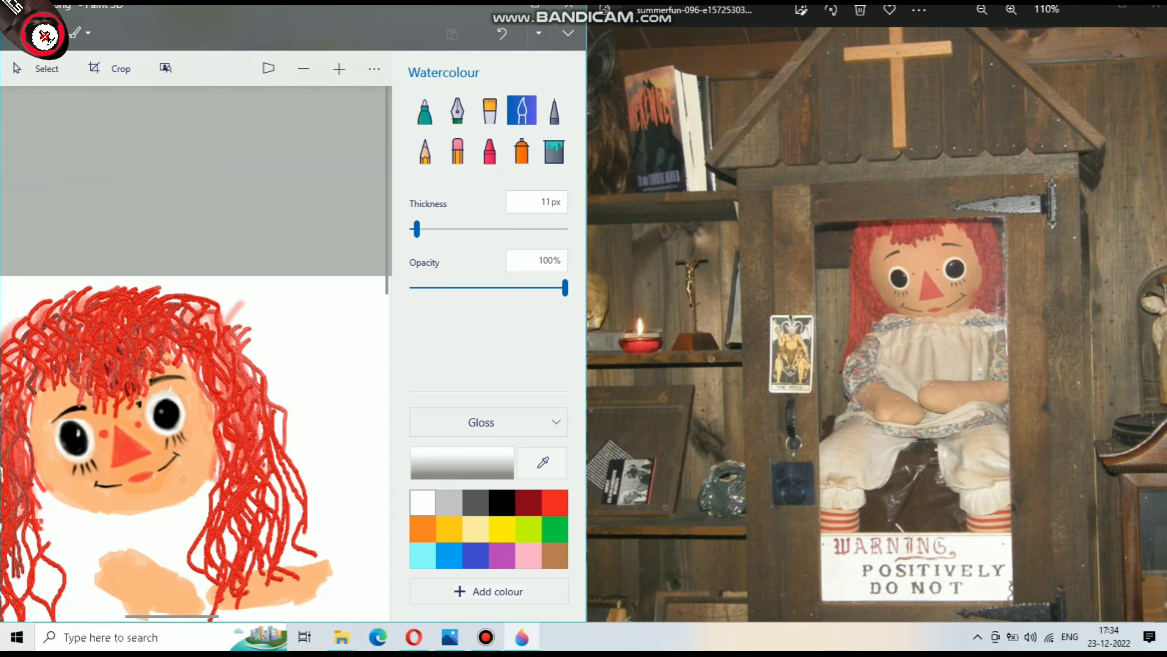
{"action": "scroll", "coordinate": [187, 506], "scroll_direction": "down", "scroll_amount": 1}
{"action": "scroll", "coordinate": [271, 433], "scroll_direction": "down", "scroll_amount": 2}
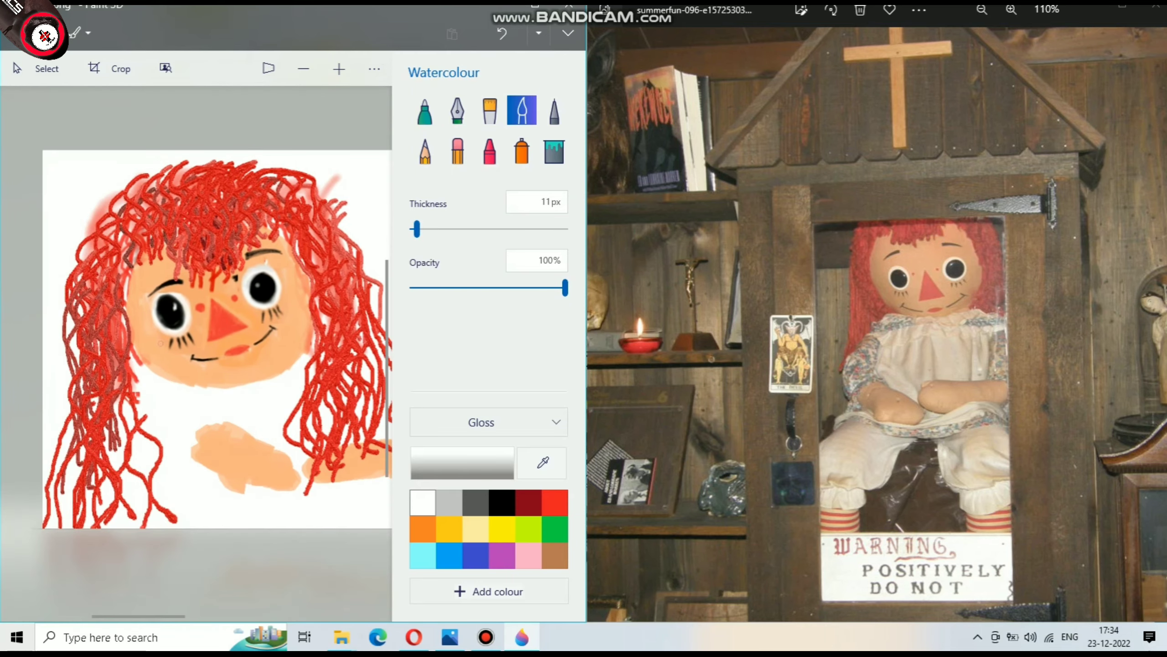
{"action": "scroll", "coordinate": [161, 343], "scroll_direction": "up", "scroll_amount": 5}
{"action": "scroll", "coordinate": [144, 311], "scroll_direction": "down", "scroll_amount": 1}
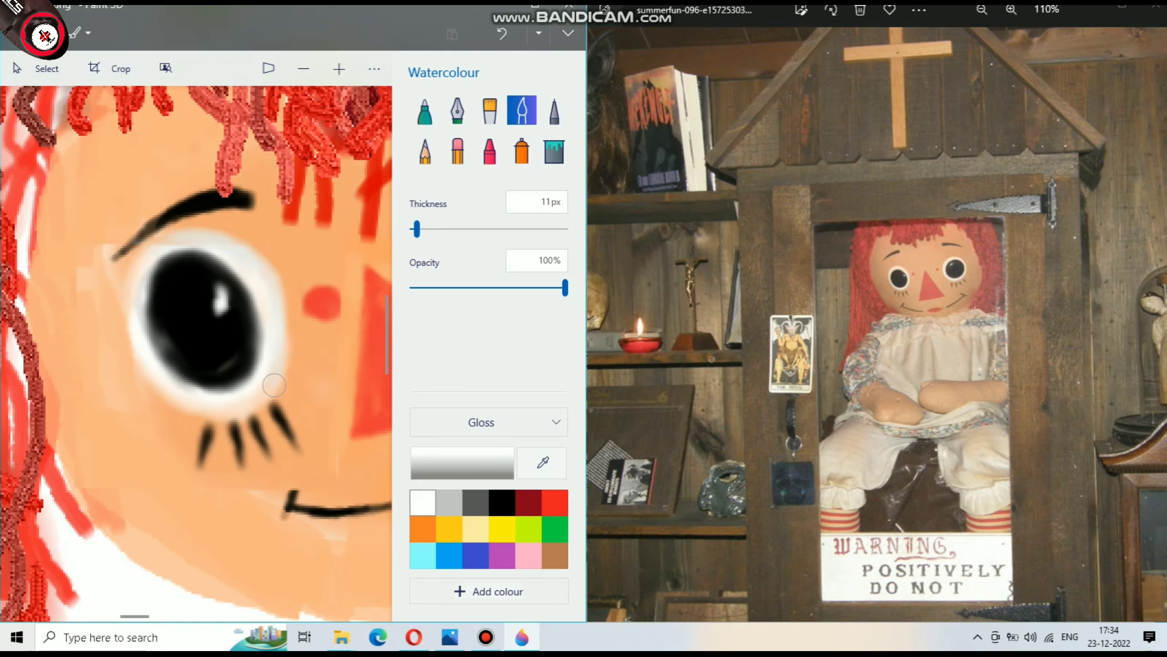
{"action": "left_click_drag", "start_coordinate": [264, 276], "coordinate": [275, 408]}
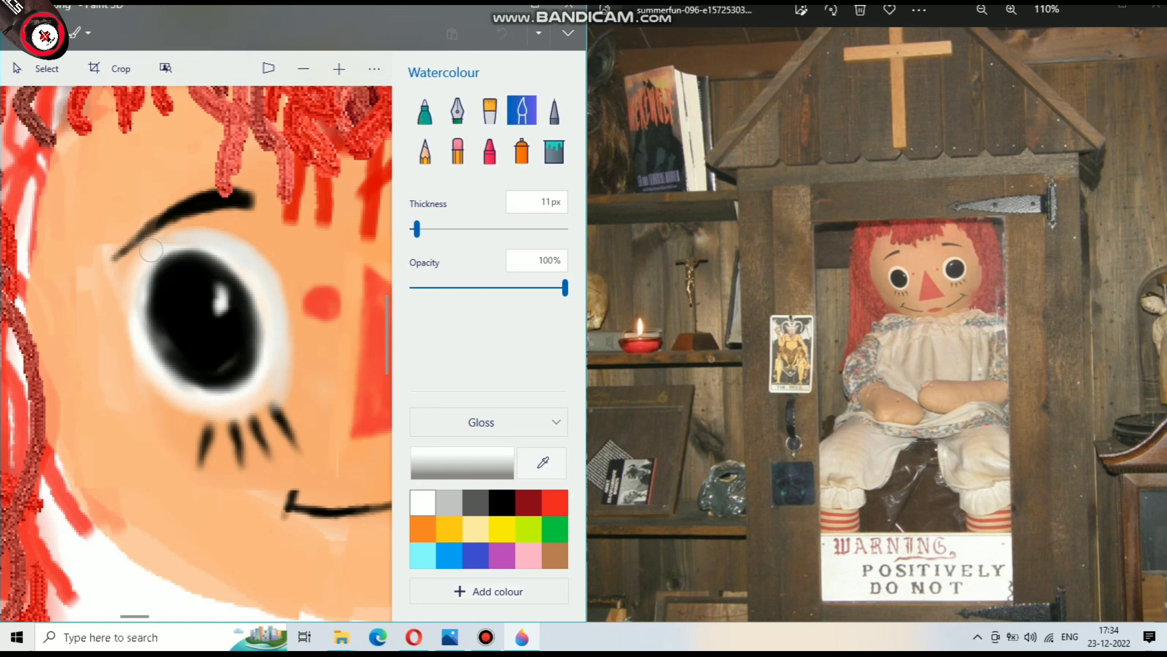
{"action": "left_click_drag", "start_coordinate": [146, 383], "coordinate": [211, 436]}
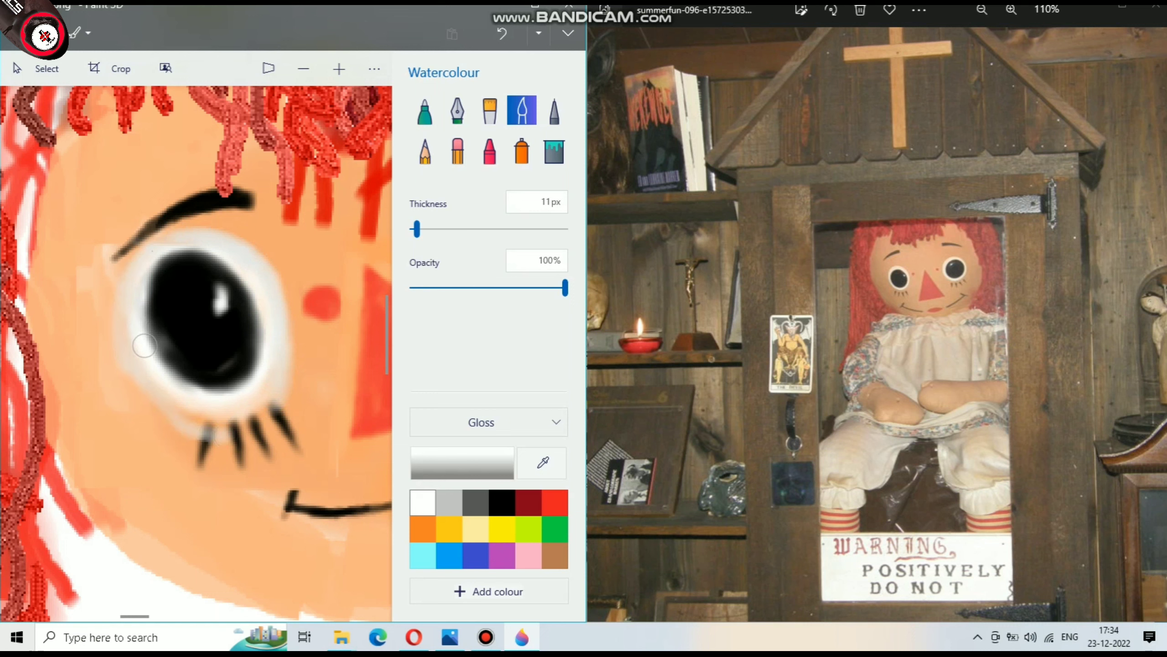
{"action": "key", "text": "ctrl+z"}
{"action": "left_click_drag", "start_coordinate": [126, 335], "coordinate": [186, 415]}
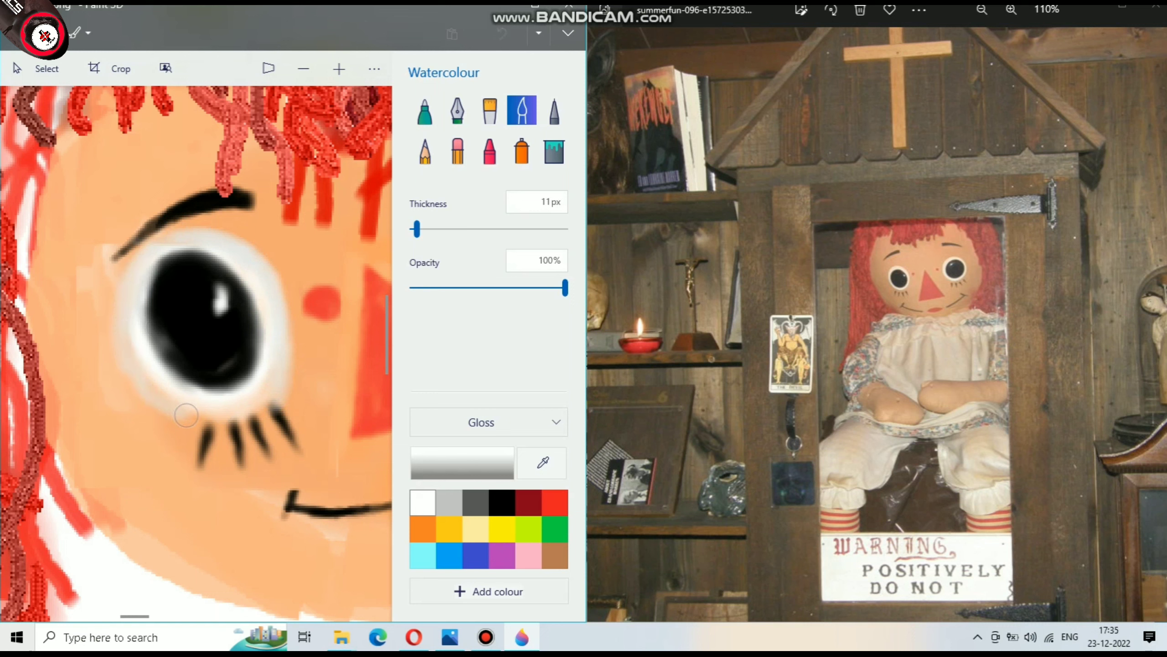
{"action": "scroll", "coordinate": [259, 400], "scroll_direction": "down", "scroll_amount": 5}
{"action": "scroll", "coordinate": [230, 428], "scroll_direction": "down", "scroll_amount": 3}
{"action": "scroll", "coordinate": [208, 453], "scroll_direction": "down", "scroll_amount": 2}
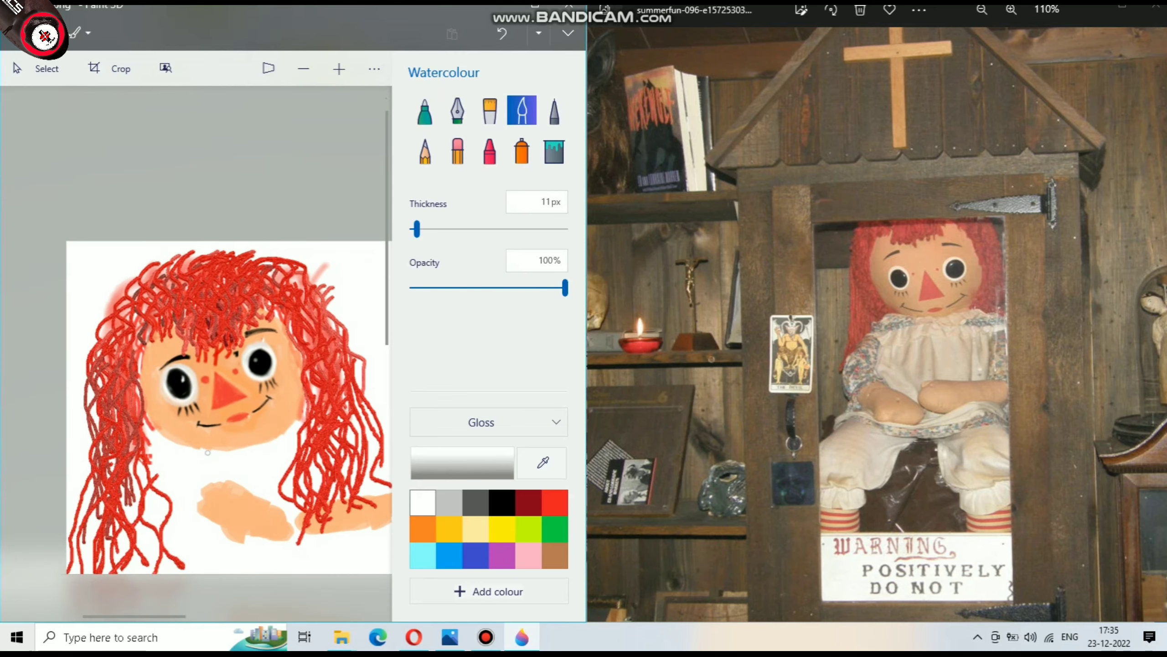
Set the brush colour to the peach shade ffaf77 in Edit colour
{"action": "scroll", "coordinate": [241, 509], "scroll_direction": "up", "scroll_amount": 3}
{"action": "left_click", "coordinate": [423, 528]}
{"action": "left_click", "coordinate": [461, 462]}
{"action": "left_click", "coordinate": [256, 188]}
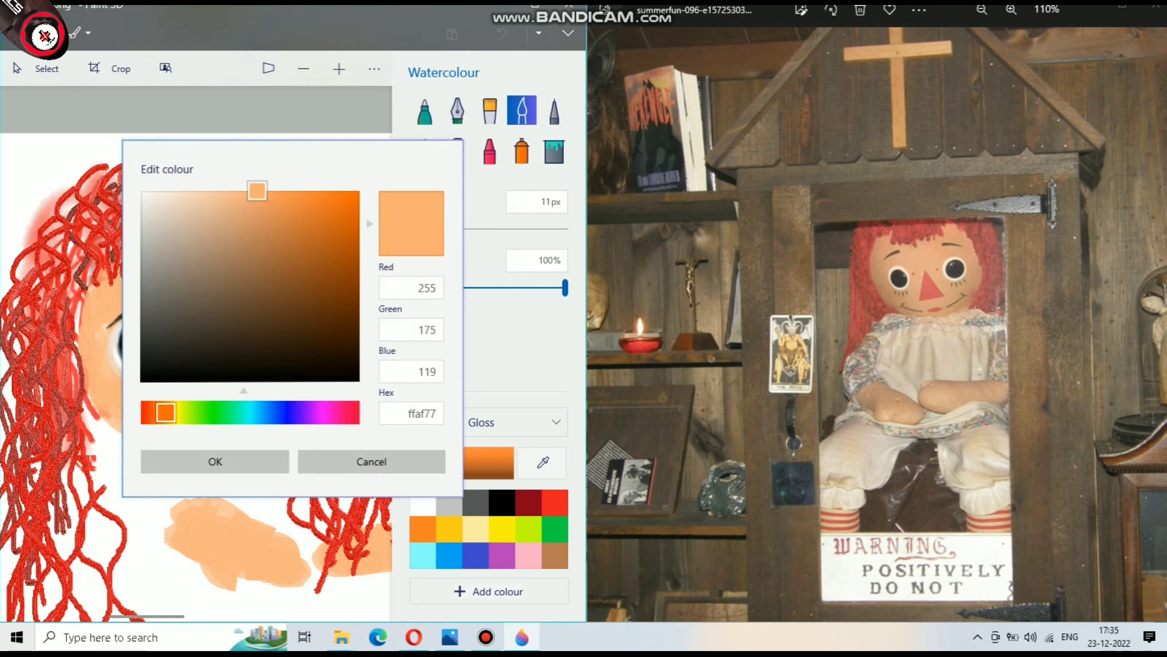
{"action": "left_click", "coordinate": [214, 463]}
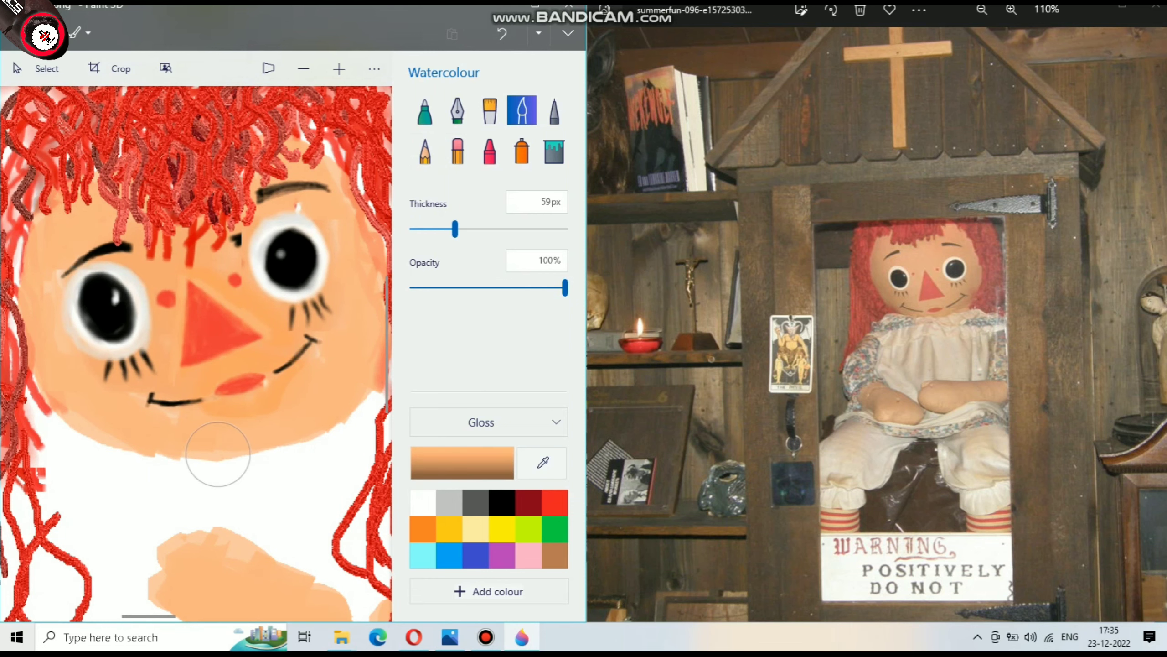
Paint peach along the doll's chin, lower-left jaw and under the chin
{"action": "scroll", "coordinate": [929, 322], "scroll_direction": "up", "scroll_amount": 4}
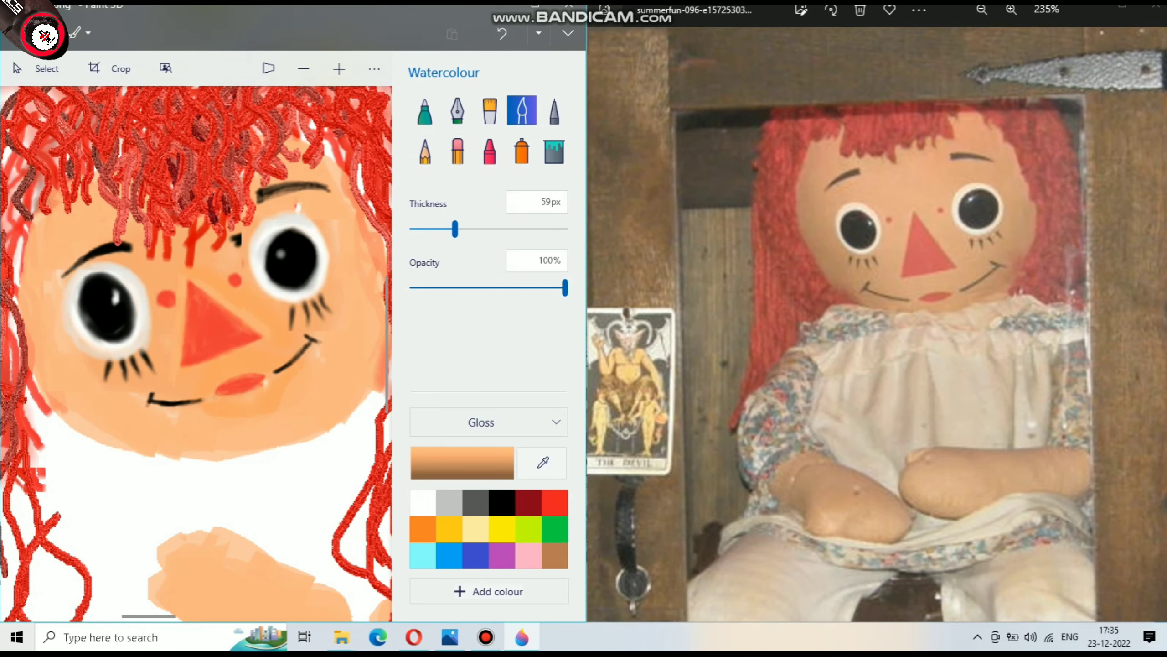
{"action": "mouse_move", "coordinate": [261, 459]}
{"action": "left_mouse_down"}
{"action": "mouse_move", "coordinate": [156, 439]}
{"action": "mouse_move", "coordinate": [152, 448]}
{"action": "mouse_move", "coordinate": [295, 437]}
{"action": "mouse_move", "coordinate": [358, 361]}
{"action": "left_mouse_up"}
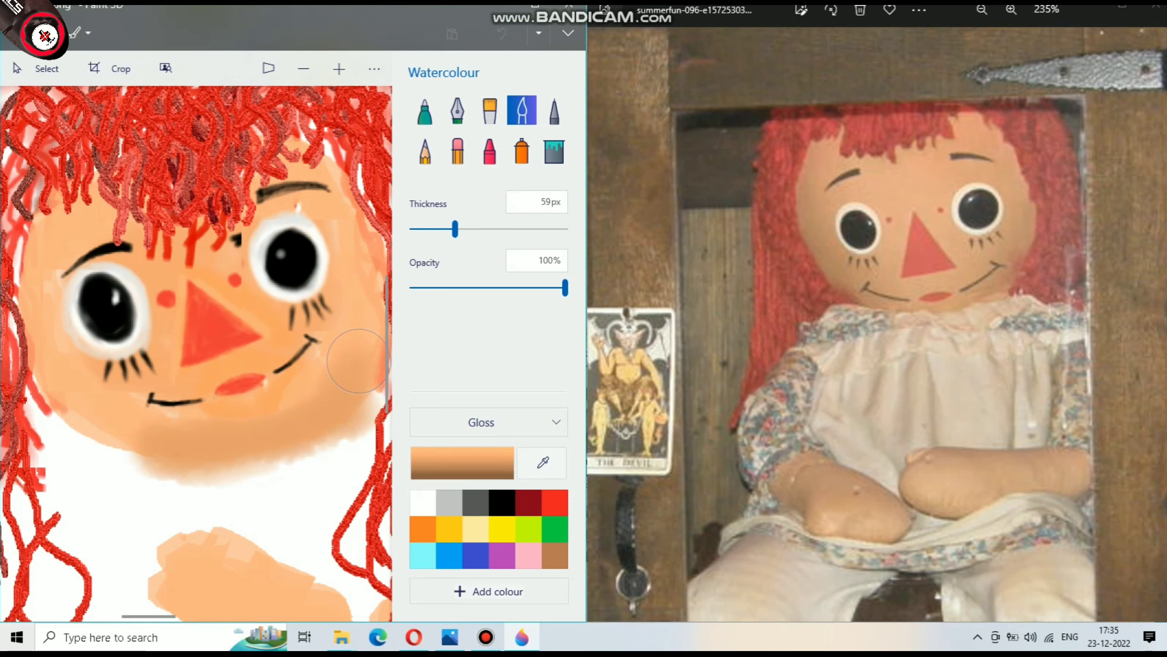
{"action": "mouse_move", "coordinate": [203, 437]}
{"action": "left_mouse_down"}
{"action": "mouse_move", "coordinate": [115, 431]}
{"action": "mouse_move", "coordinate": [140, 444]}
{"action": "left_mouse_up"}
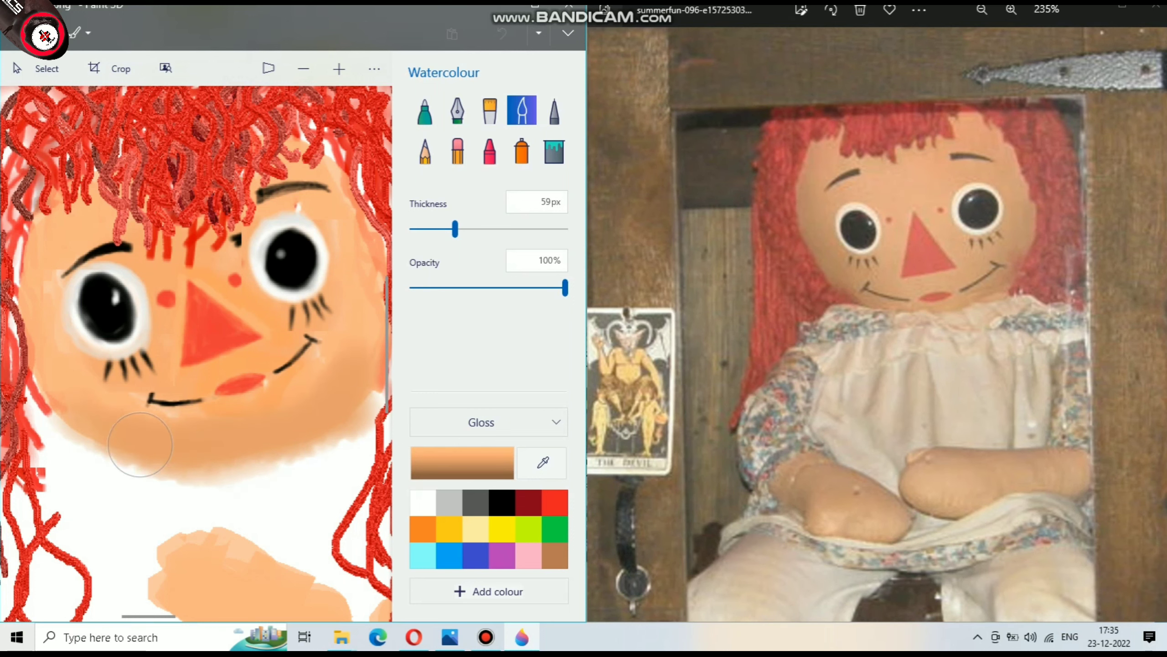
{"action": "mouse_move", "coordinate": [321, 414]}
{"action": "left_mouse_down"}
{"action": "mouse_move", "coordinate": [275, 422]}
{"action": "mouse_move", "coordinate": [172, 478]}
{"action": "left_mouse_up"}
{"action": "scroll", "coordinate": [192, 486], "scroll_direction": "down", "scroll_amount": 2}
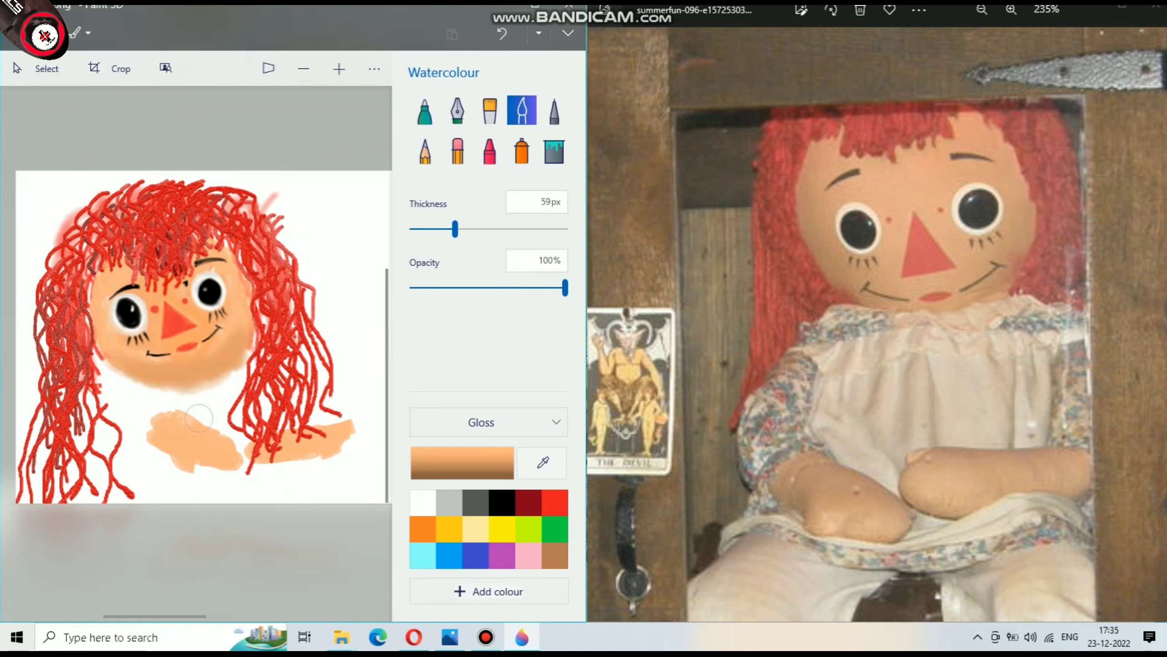
{"action": "scroll", "coordinate": [250, 370], "scroll_direction": "down", "scroll_amount": 2}
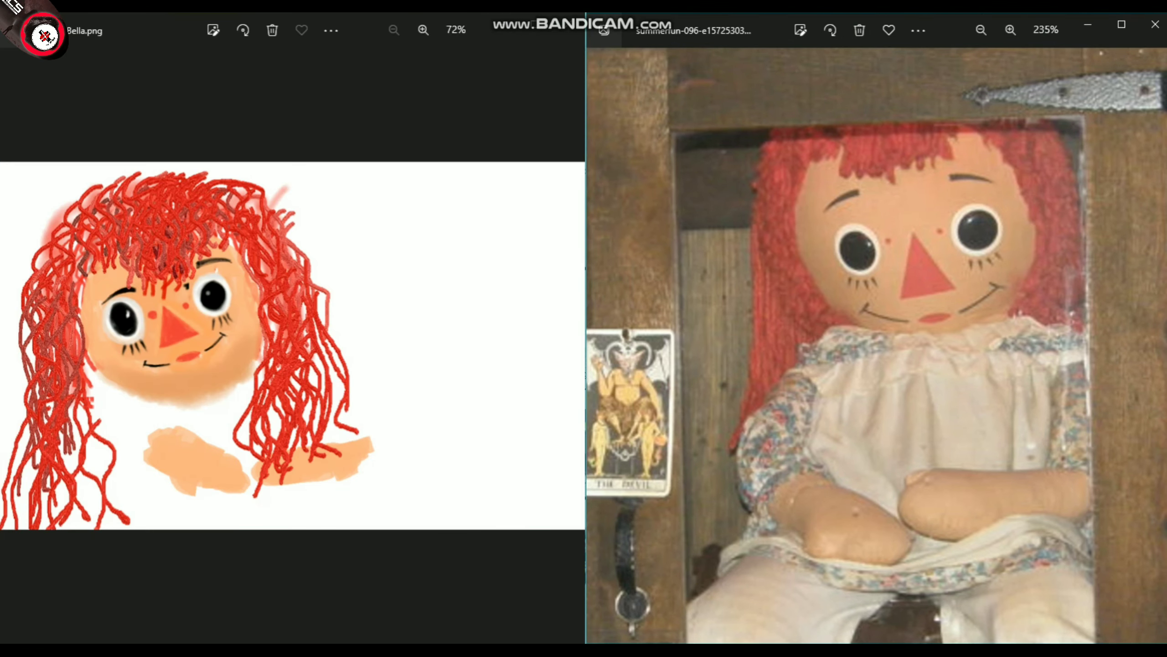
Zoom in and out on Bella.png and the reference photo to compare the doll's face
{"action": "scroll", "coordinate": [126, 313], "scroll_direction": "up", "scroll_amount": 2}
{"action": "scroll", "coordinate": [126, 313], "scroll_direction": "up", "scroll_amount": 2}
{"action": "scroll", "coordinate": [848, 260], "scroll_direction": "up", "scroll_amount": 2}
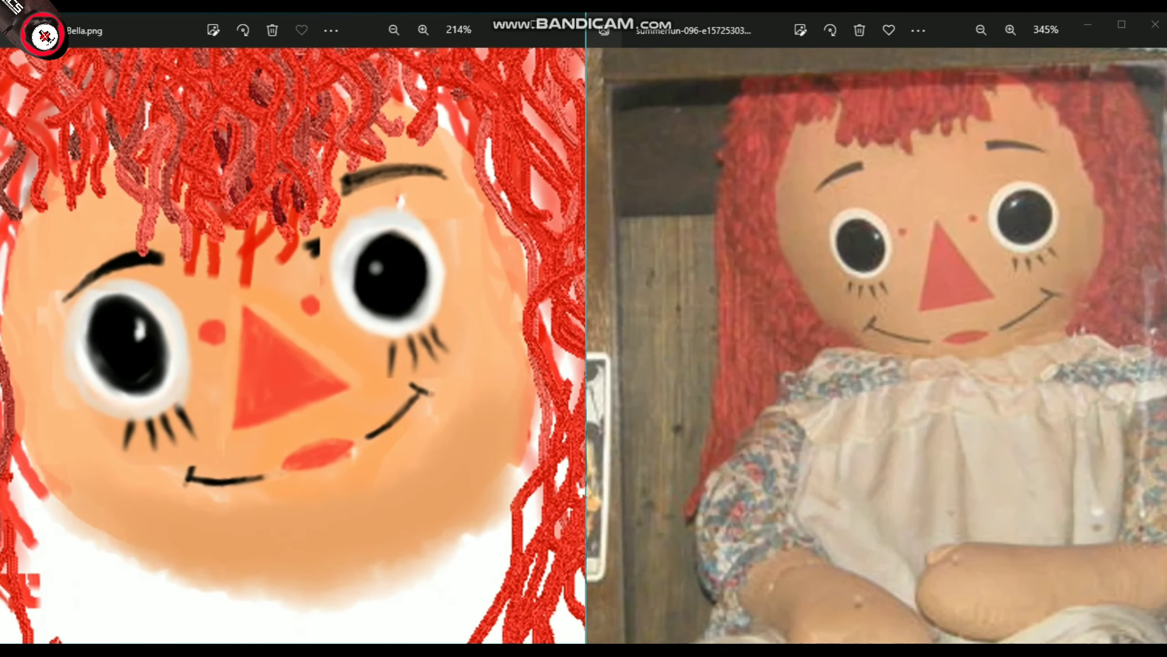
{"action": "scroll", "coordinate": [1011, 195], "scroll_direction": "up", "scroll_amount": 2}
{"action": "scroll", "coordinate": [1011, 196], "scroll_direction": "up", "scroll_amount": 2}
{"action": "scroll", "coordinate": [205, 400], "scroll_direction": "up", "scroll_amount": 1}
{"action": "scroll", "coordinate": [205, 399], "scroll_direction": "up", "scroll_amount": 1}
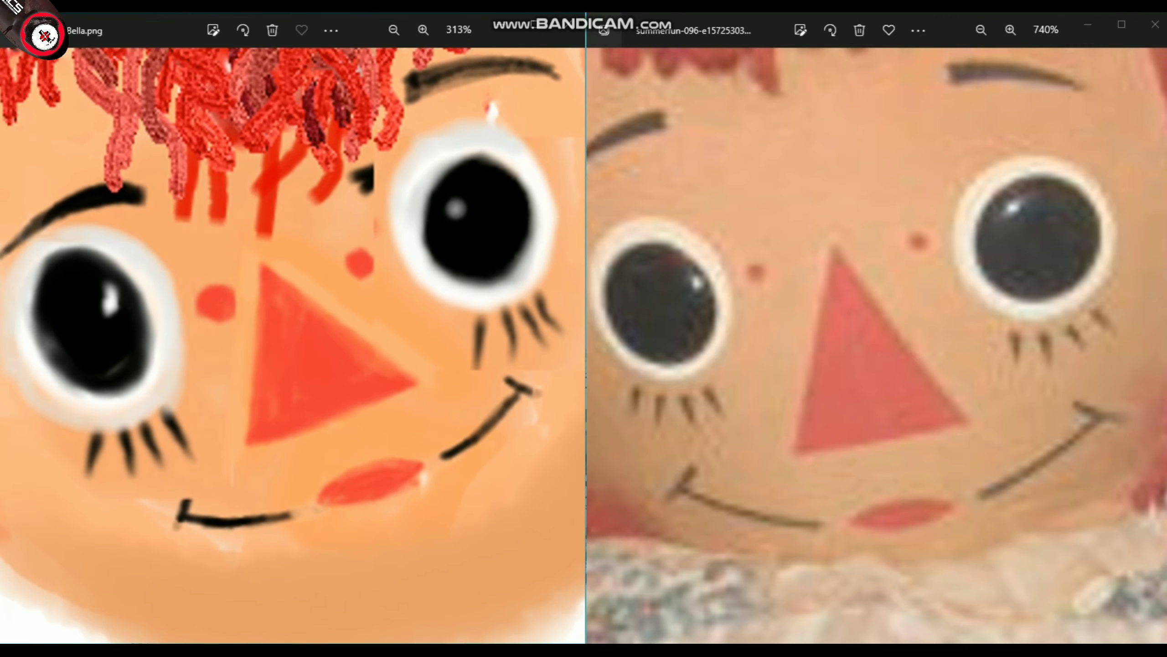
{"action": "scroll", "coordinate": [230, 298], "scroll_direction": "down", "scroll_amount": 3}
{"action": "scroll", "coordinate": [229, 299], "scroll_direction": "down", "scroll_amount": 1}
{"action": "scroll", "coordinate": [230, 298], "scroll_direction": "up", "scroll_amount": 3}
{"action": "scroll", "coordinate": [230, 298], "scroll_direction": "up", "scroll_amount": 1}
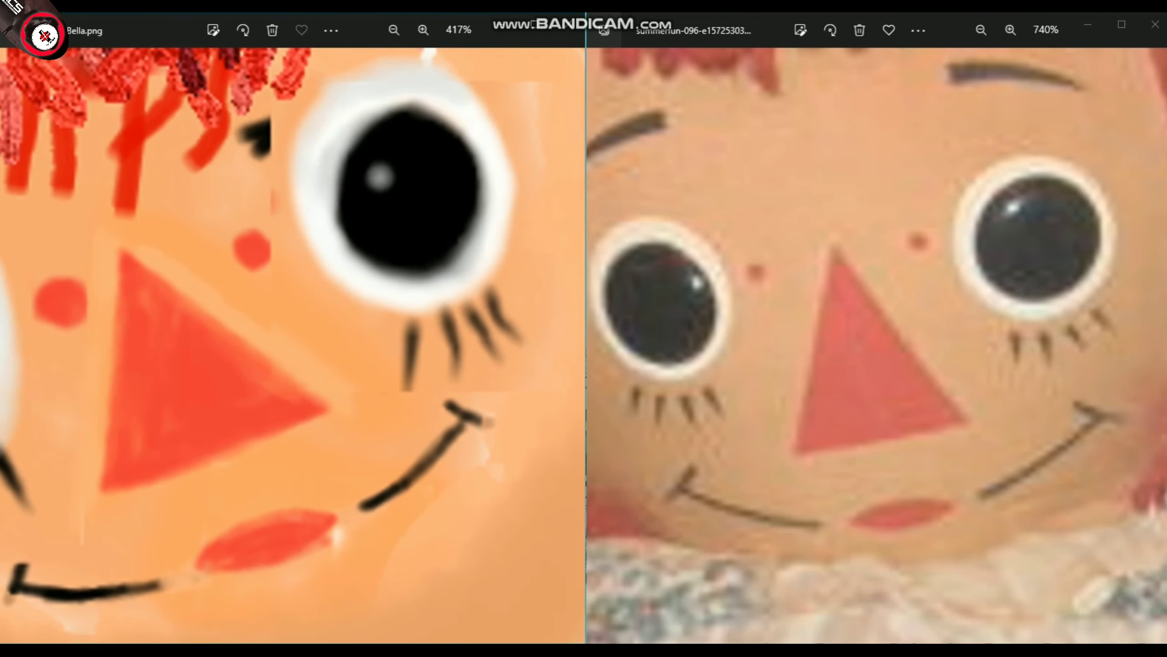
{"action": "scroll", "coordinate": [804, 396], "scroll_direction": "up", "scroll_amount": 2}
{"action": "scroll", "coordinate": [28, 400], "scroll_direction": "up", "scroll_amount": 1}
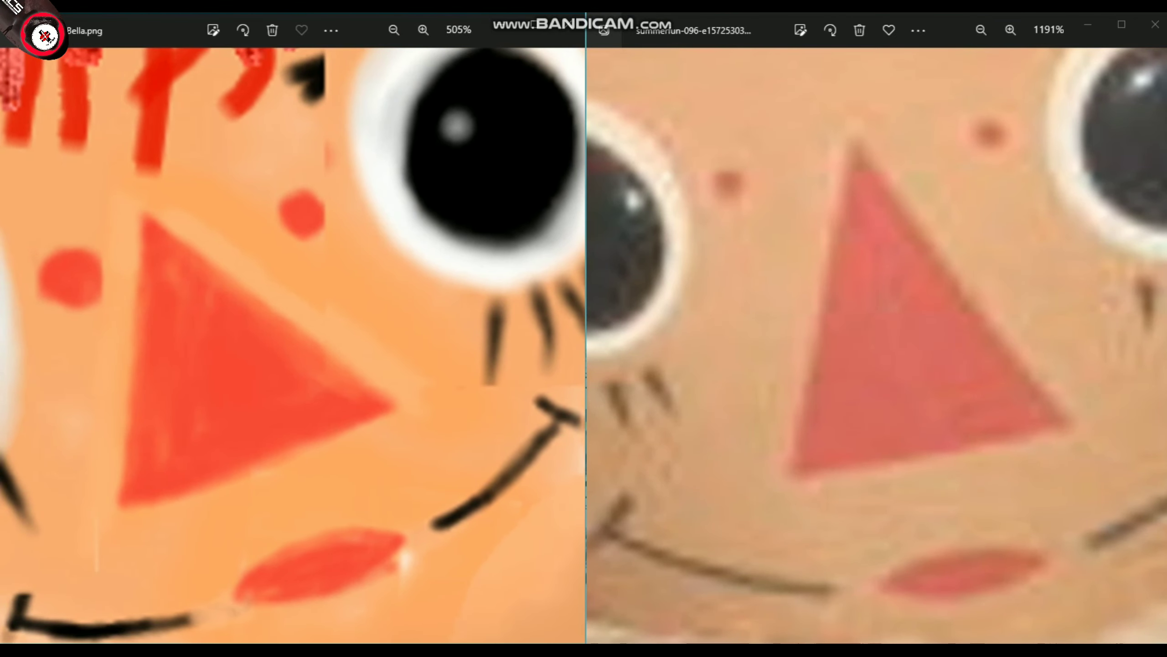
{"action": "scroll", "coordinate": [876, 344], "scroll_direction": "down", "scroll_amount": 3}
{"action": "scroll", "coordinate": [876, 345], "scroll_direction": "up", "scroll_amount": 2}
{"action": "scroll", "coordinate": [294, 345], "scroll_direction": "down", "scroll_amount": 1}
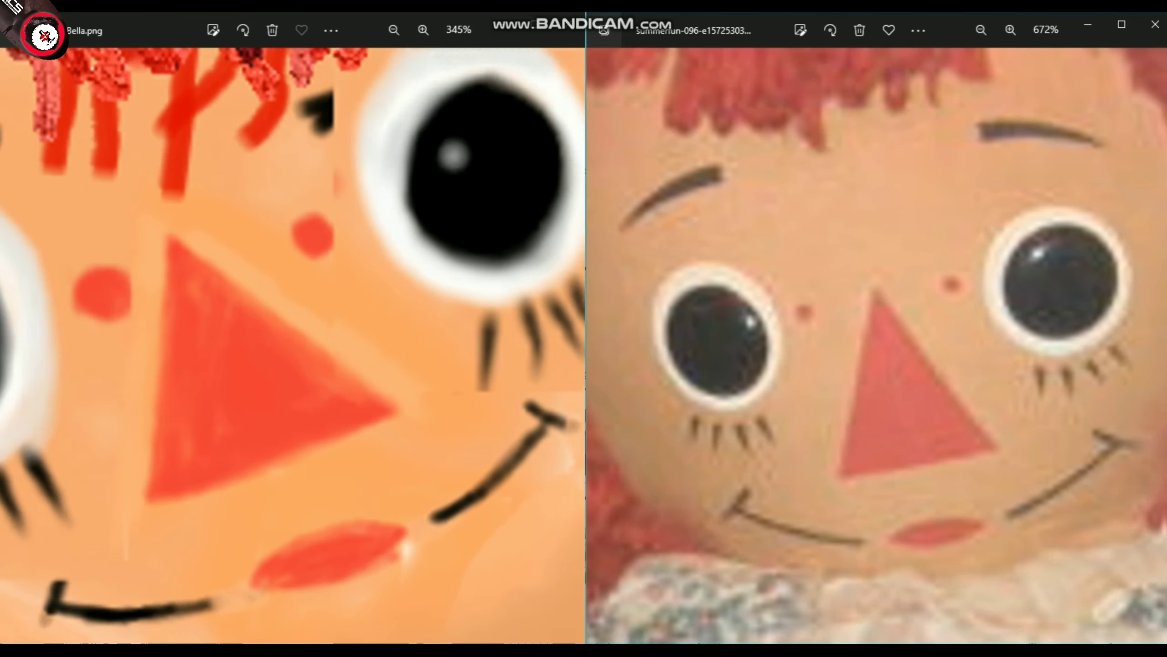
{"action": "scroll", "coordinate": [294, 345], "scroll_direction": "down", "scroll_amount": 3}
{"action": "scroll", "coordinate": [294, 345], "scroll_direction": "up", "scroll_amount": 1}
{"action": "scroll", "coordinate": [295, 345], "scroll_direction": "up", "scroll_amount": 2}
{"action": "scroll", "coordinate": [294, 345], "scroll_direction": "up", "scroll_amount": 2}
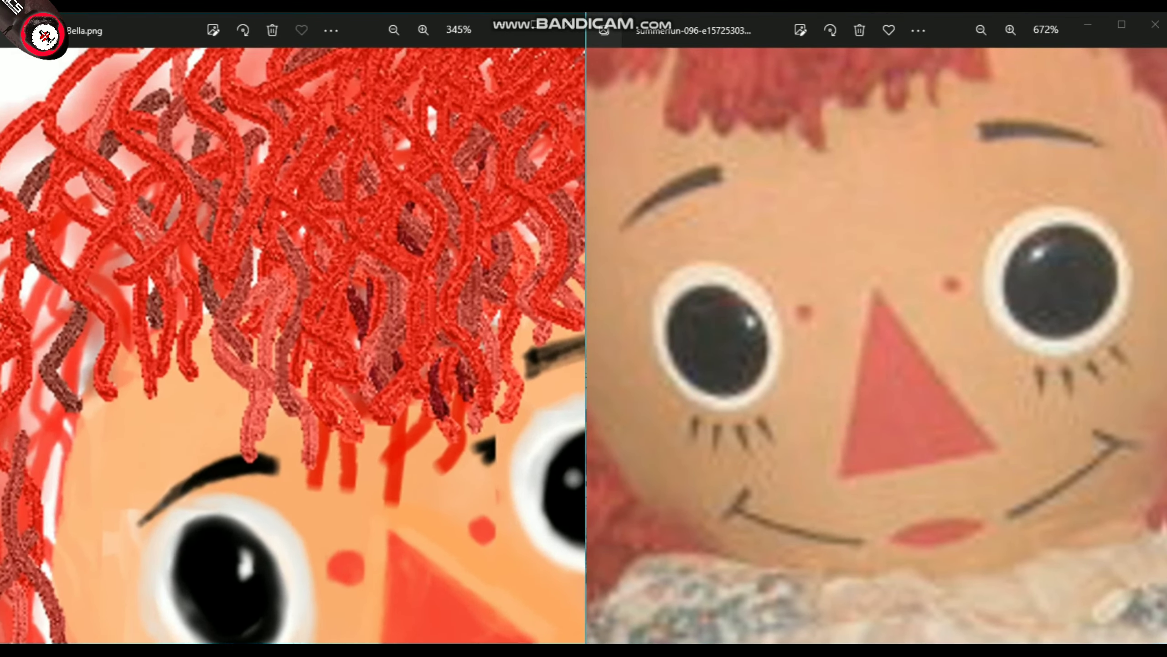
{"action": "scroll", "coordinate": [294, 345], "scroll_direction": "up", "scroll_amount": 1}
{"action": "scroll", "coordinate": [876, 345], "scroll_direction": "down", "scroll_amount": 2}
{"action": "scroll", "coordinate": [876, 344], "scroll_direction": "up", "scroll_amount": 1}
{"action": "scroll", "coordinate": [876, 345], "scroll_direction": "up", "scroll_amount": 3}
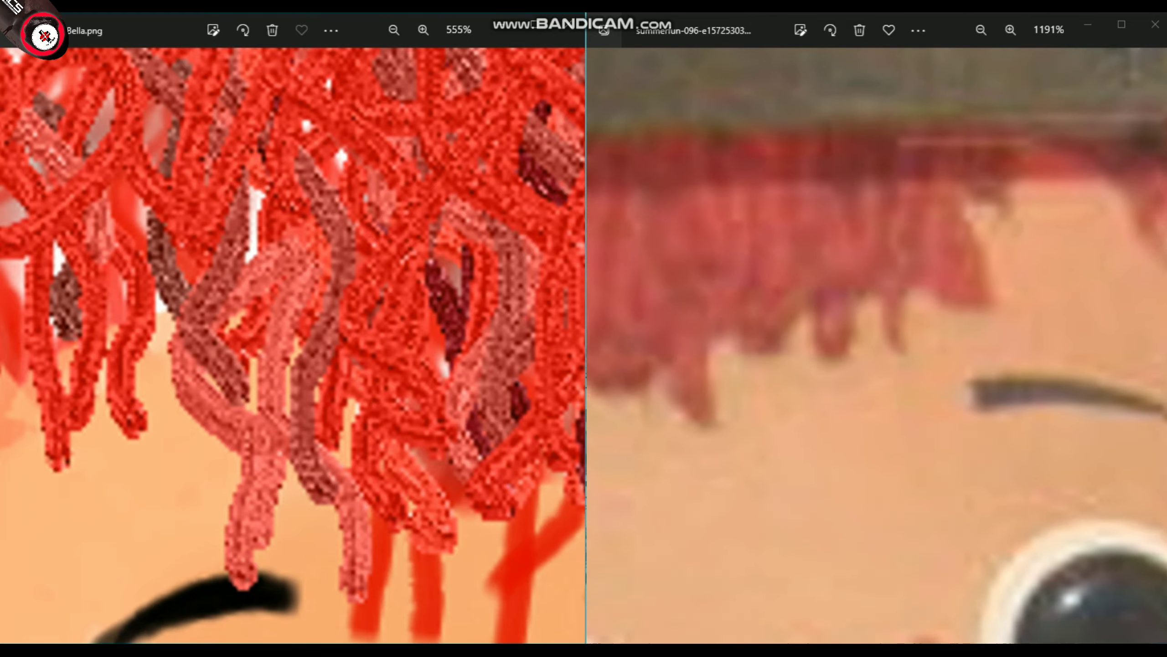
{"action": "scroll", "coordinate": [294, 345], "scroll_direction": "down", "scroll_amount": 2}
{"action": "scroll", "coordinate": [294, 344], "scroll_direction": "down", "scroll_amount": 3}
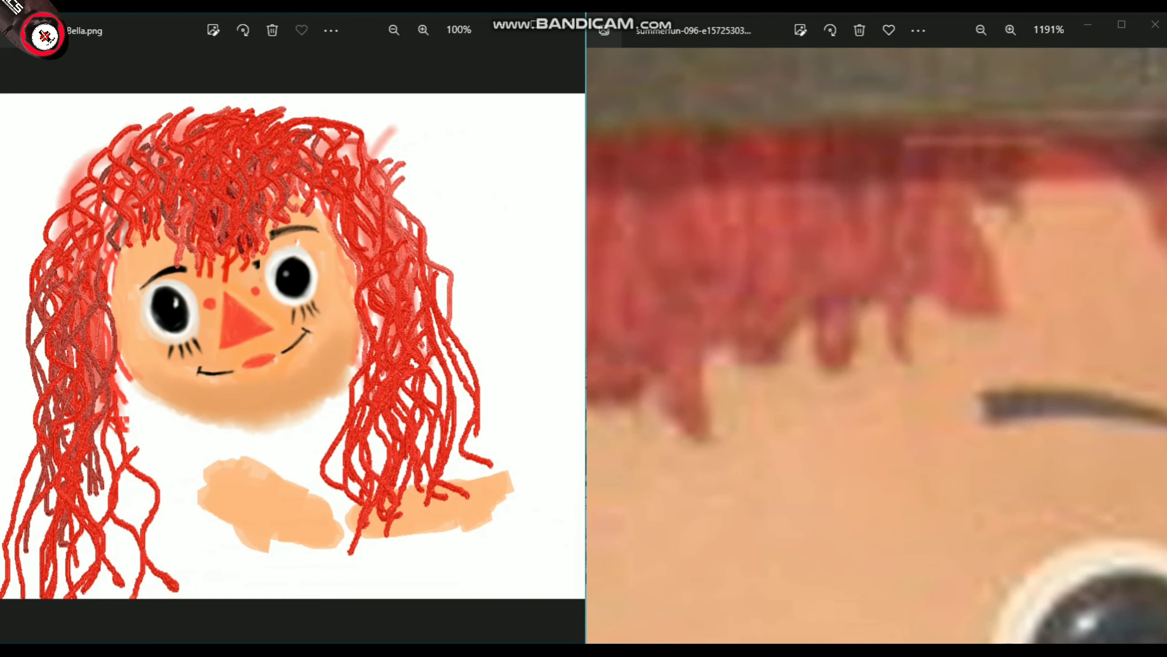
{"action": "scroll", "coordinate": [877, 345], "scroll_direction": "down", "scroll_amount": 4}
{"action": "scroll", "coordinate": [877, 345], "scroll_direction": "down", "scroll_amount": 2}
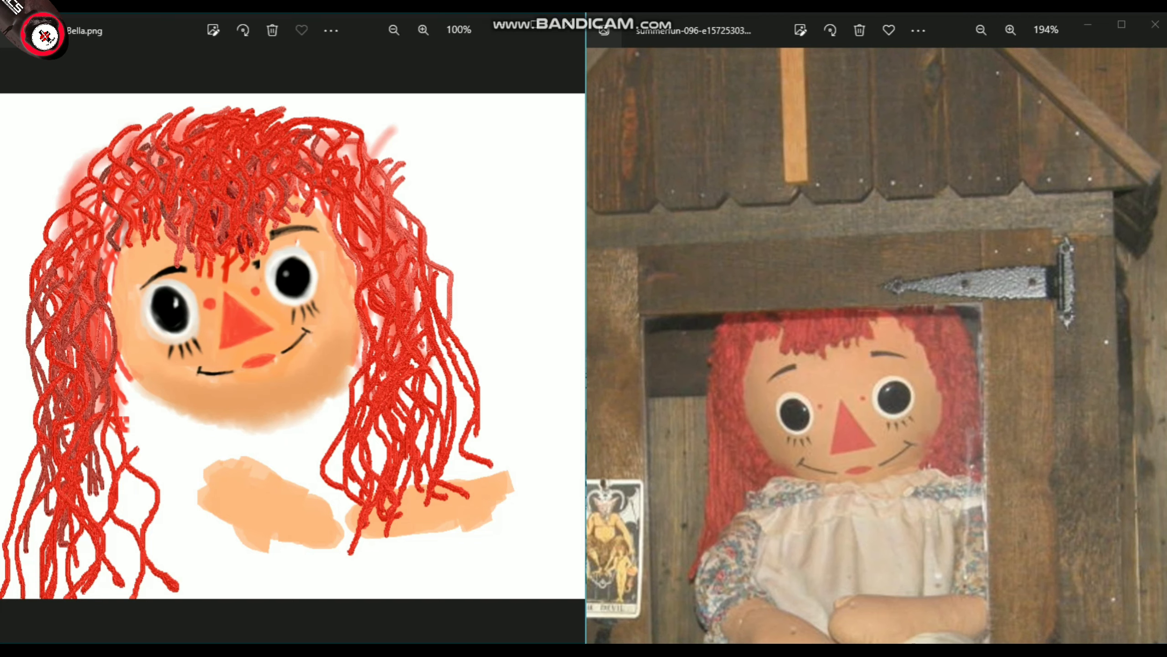
{"action": "scroll", "coordinate": [294, 344], "scroll_direction": "up", "scroll_amount": 1}
{"action": "scroll", "coordinate": [294, 344], "scroll_direction": "up", "scroll_amount": 2}
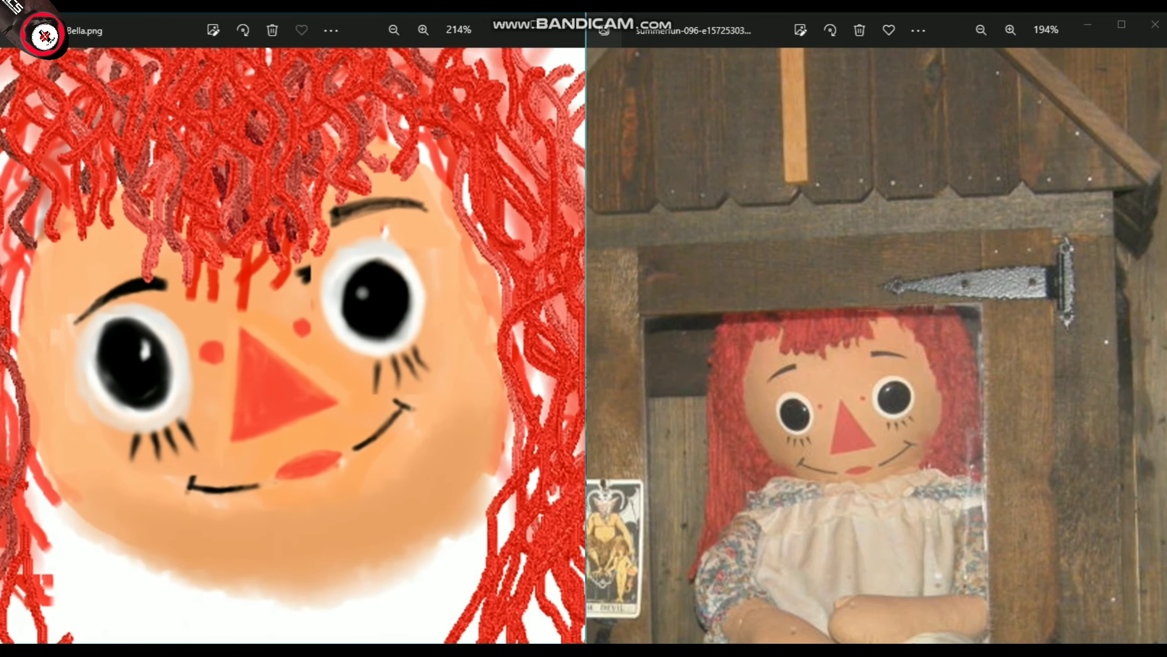
{"action": "scroll", "coordinate": [294, 345], "scroll_direction": "up", "scroll_amount": 1}
{"action": "scroll", "coordinate": [294, 345], "scroll_direction": "up", "scroll_amount": 1}
{"action": "scroll", "coordinate": [294, 345], "scroll_direction": "down", "scroll_amount": 1}
{"action": "scroll", "coordinate": [876, 345], "scroll_direction": "up", "scroll_amount": 1}
{"action": "scroll", "coordinate": [876, 345], "scroll_direction": "up", "scroll_amount": 2}
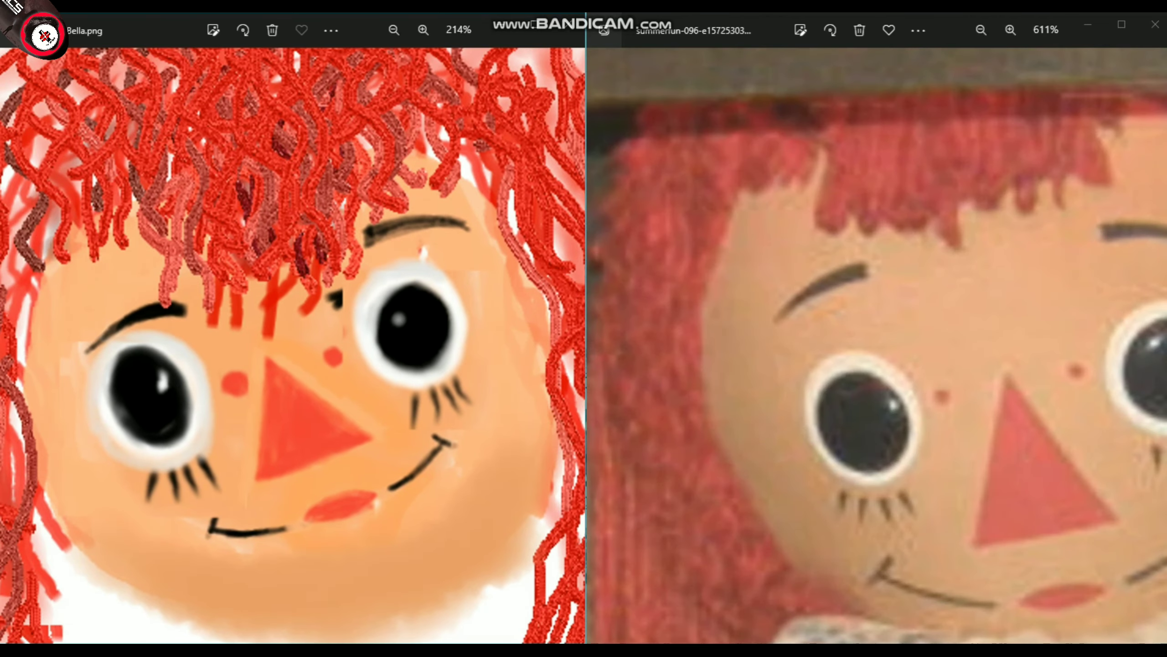
{"action": "scroll", "coordinate": [877, 345], "scroll_direction": "up", "scroll_amount": 1}
{"action": "scroll", "coordinate": [876, 345], "scroll_direction": "down", "scroll_amount": 3}
{"action": "scroll", "coordinate": [293, 344], "scroll_direction": "down", "scroll_amount": 1}
{"action": "scroll", "coordinate": [293, 344], "scroll_direction": "down", "scroll_amount": 4}
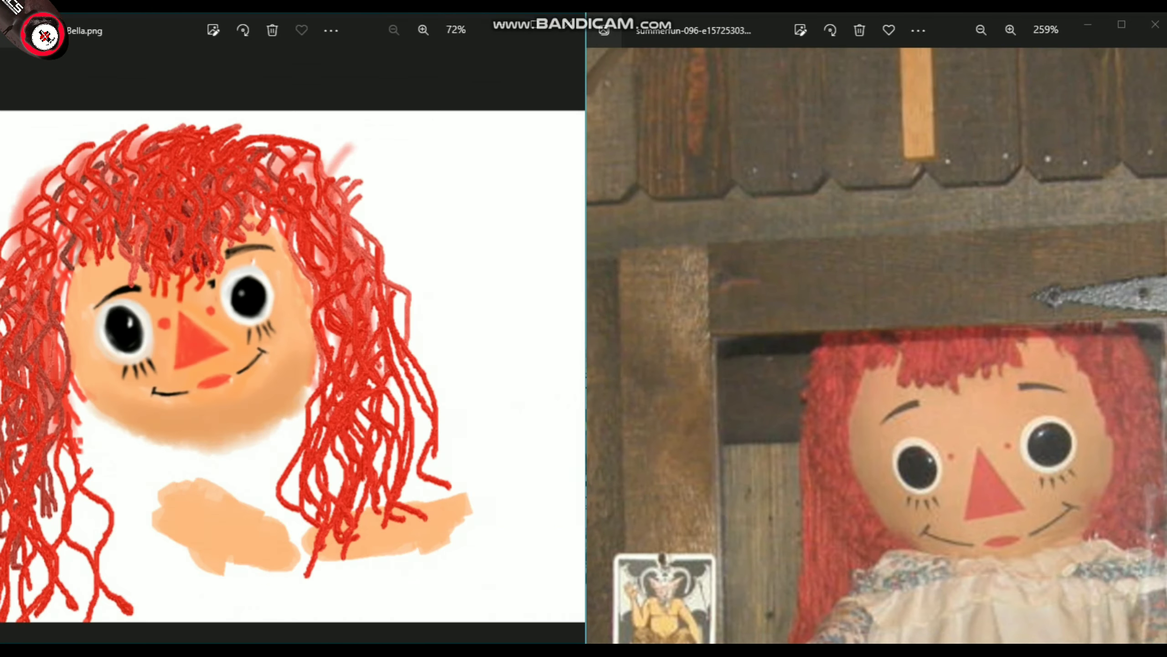
{"action": "scroll", "coordinate": [293, 345], "scroll_direction": "up", "scroll_amount": 2}
{"action": "scroll", "coordinate": [293, 344], "scroll_direction": "up", "scroll_amount": 1}
{"action": "scroll", "coordinate": [877, 345], "scroll_direction": "up", "scroll_amount": 1}
{"action": "scroll", "coordinate": [876, 344], "scroll_direction": "up", "scroll_amount": 2}
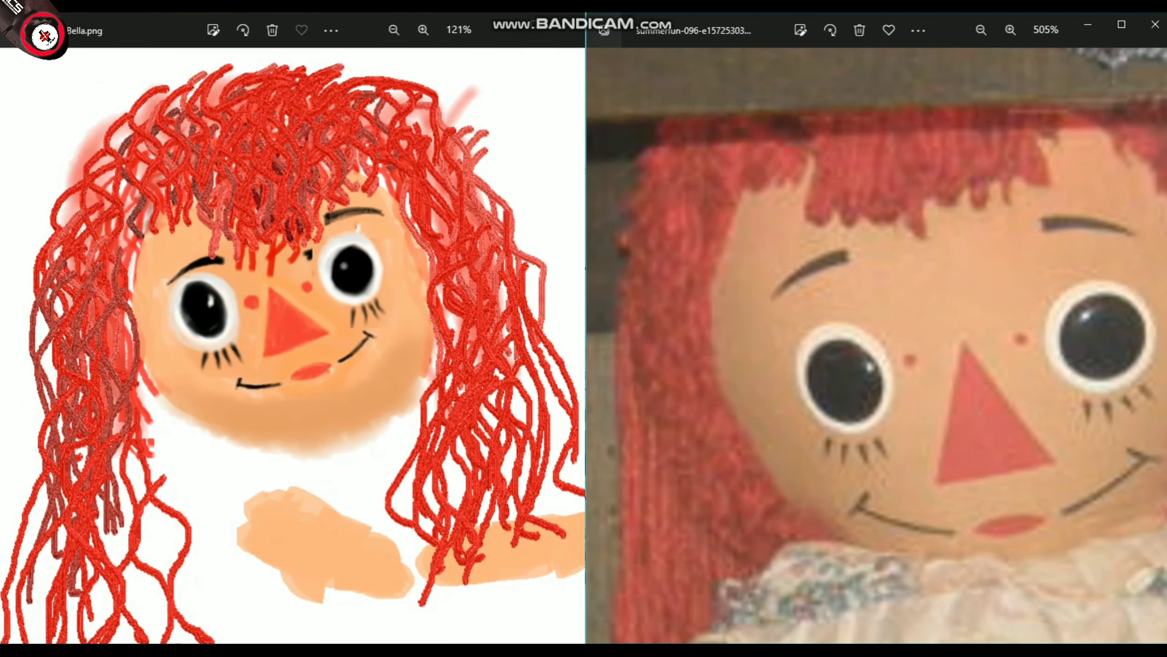
{"action": "scroll", "coordinate": [876, 344], "scroll_direction": "down", "scroll_amount": 1}
{"action": "scroll", "coordinate": [876, 345], "scroll_direction": "down", "scroll_amount": 1}
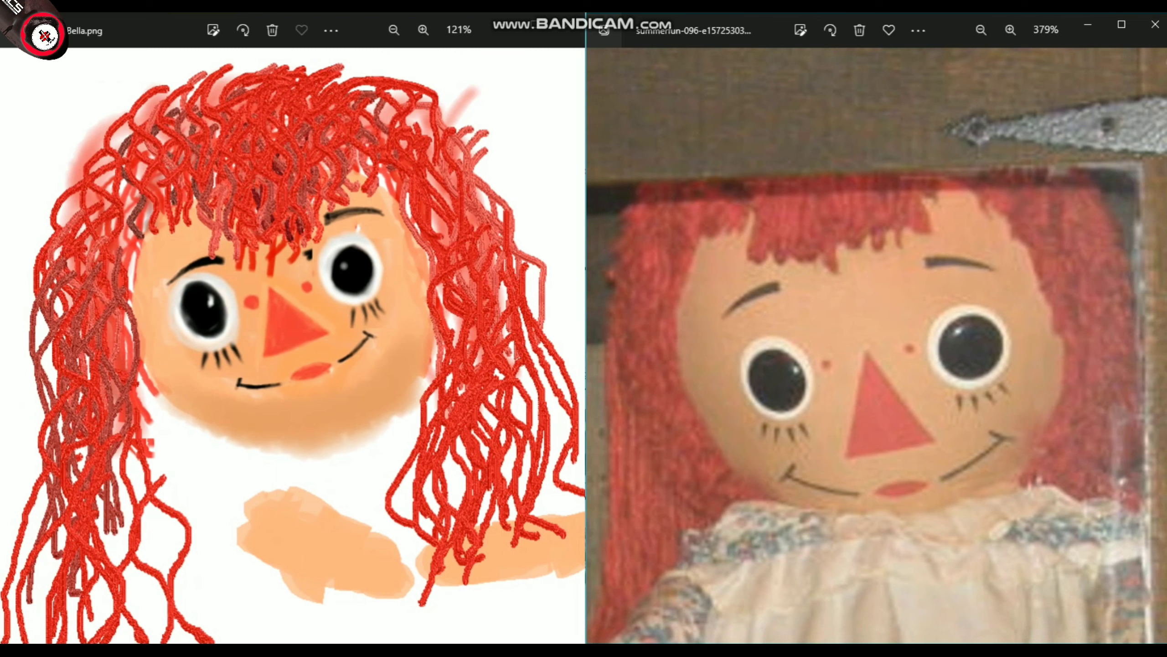
{"action": "scroll", "coordinate": [877, 345], "scroll_direction": "down", "scroll_amount": 1}
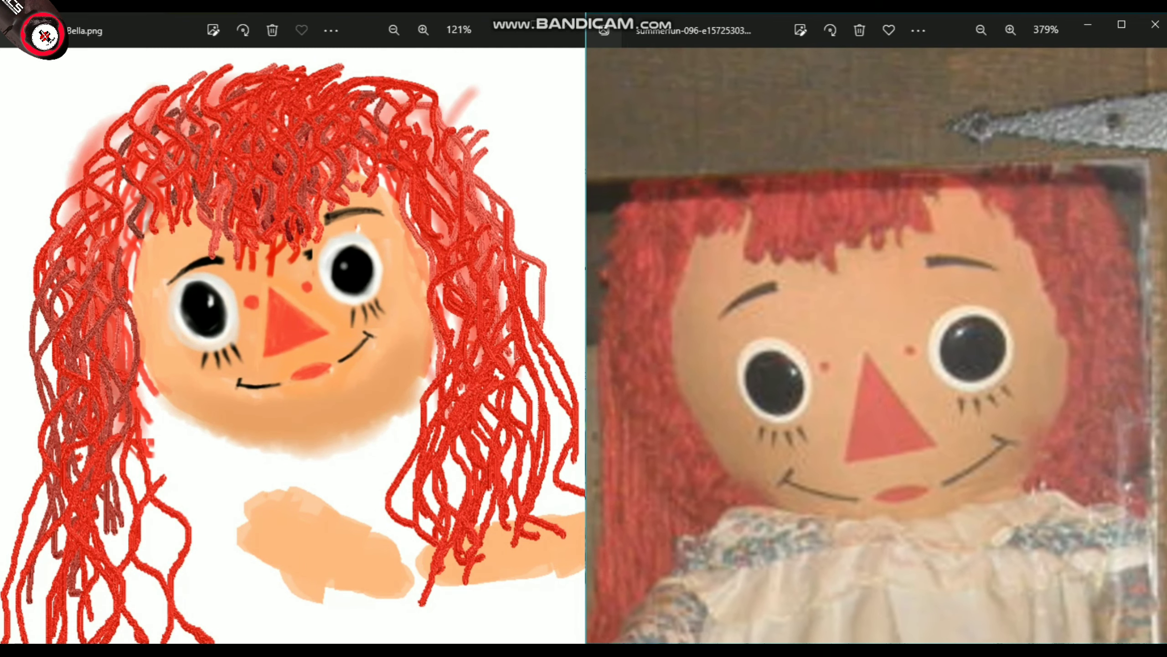